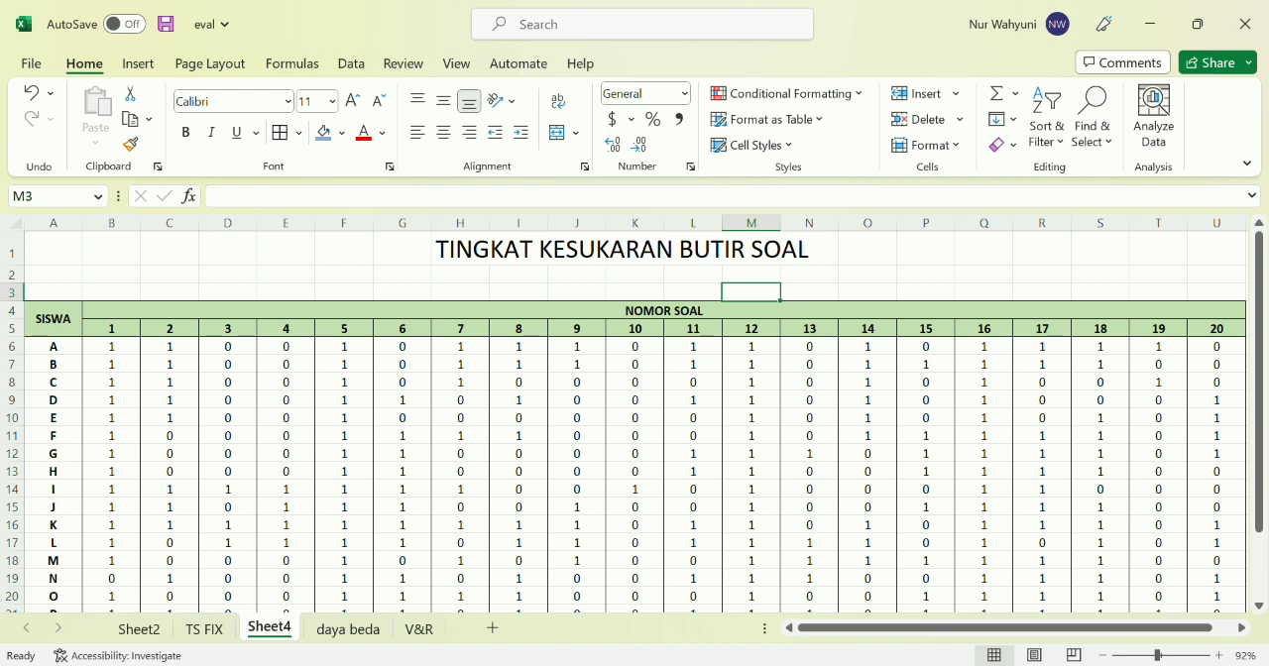
{"action": "left_click", "coordinate": [774, 478]}
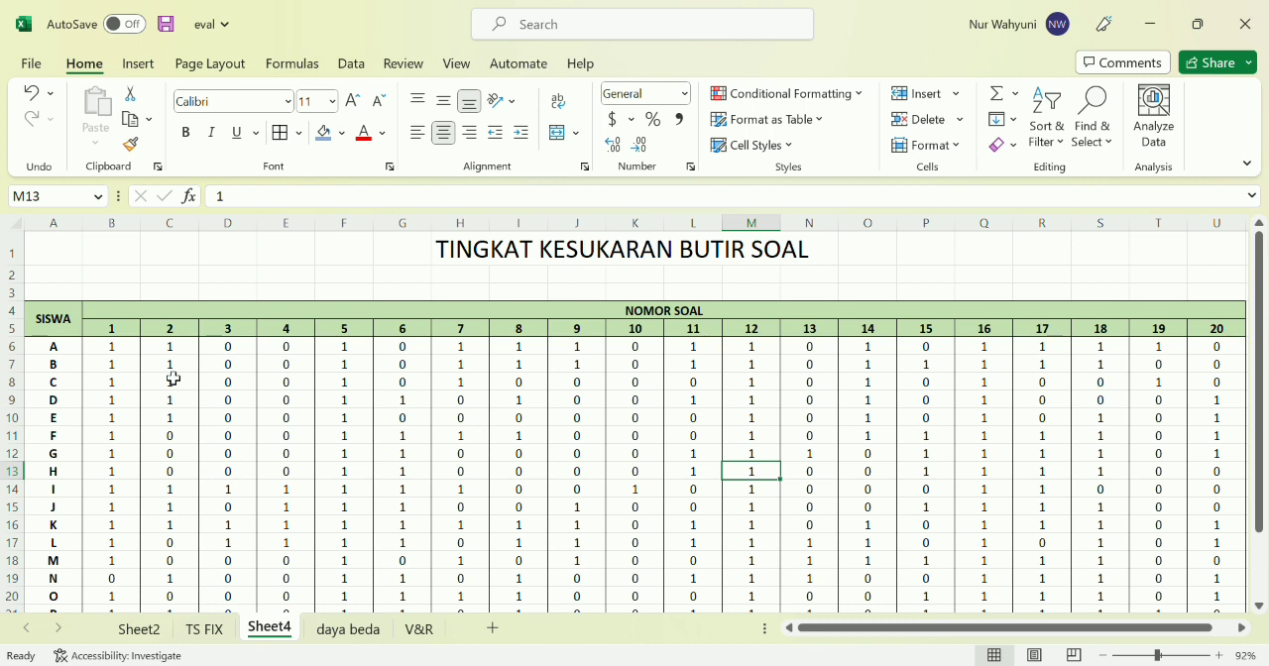
{"action": "left_click", "coordinate": [103, 352]}
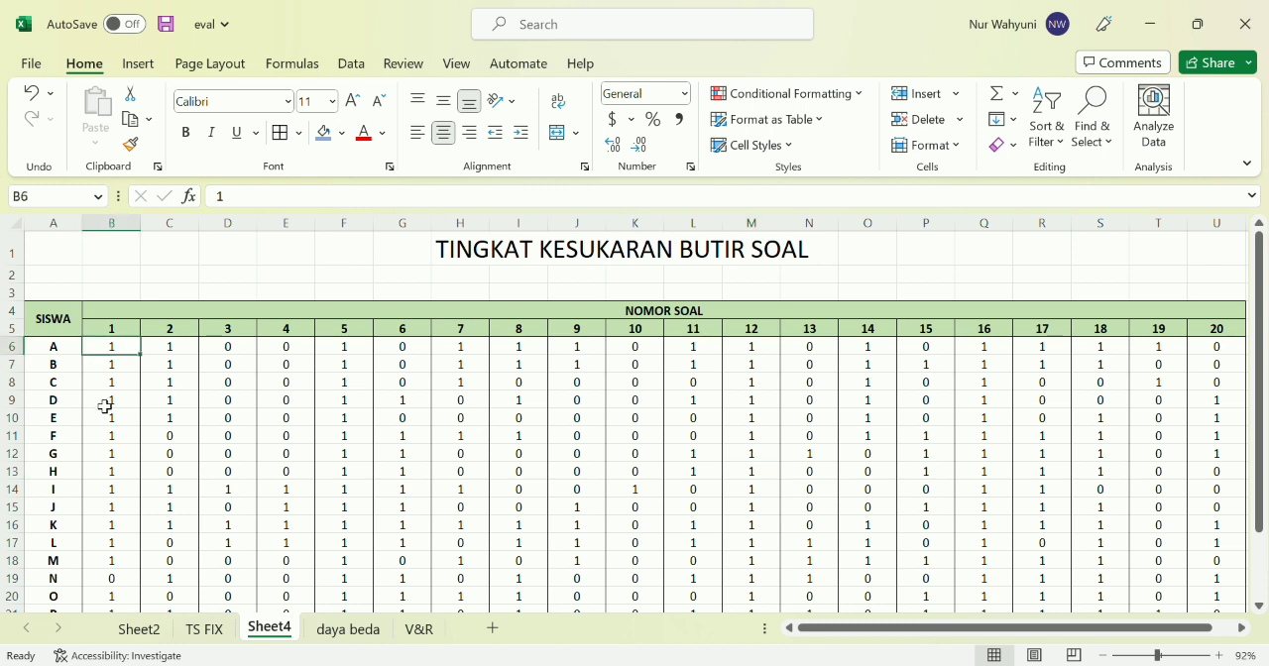
{"action": "left_click", "coordinate": [226, 351]}
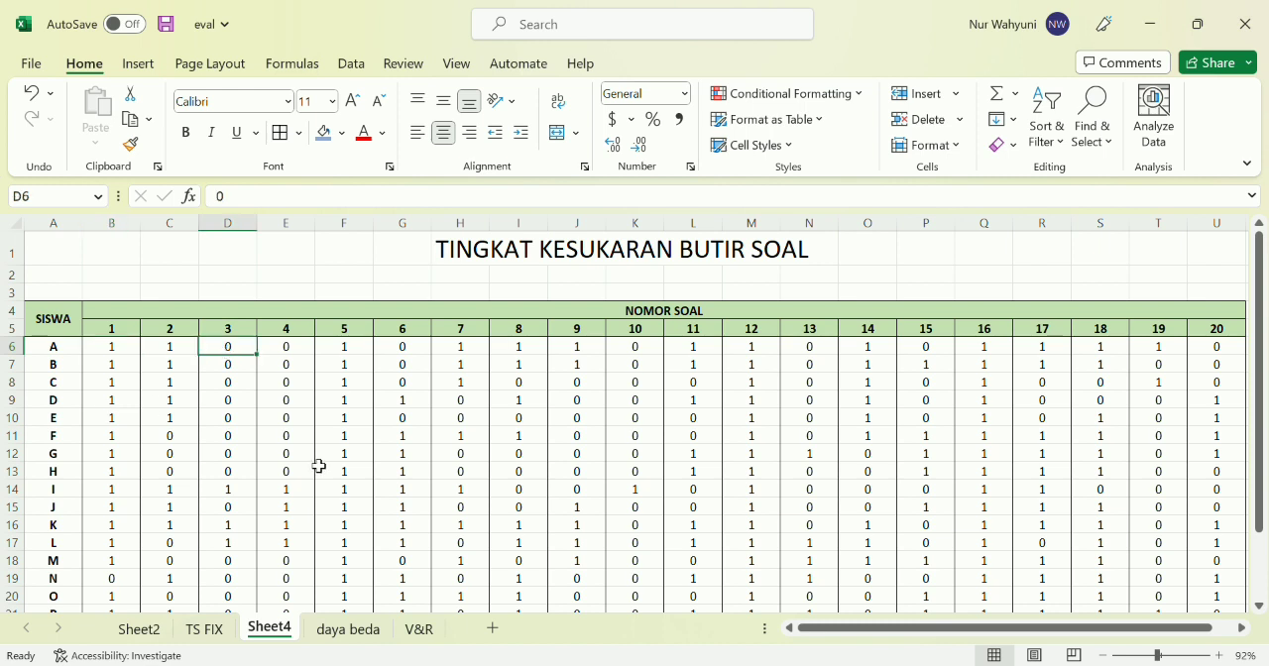
Enter the row label JML BNR in cell A27 below the student answer table
{"action": "scroll", "coordinate": [319, 466], "scroll_direction": "down", "scroll_amount": 3}
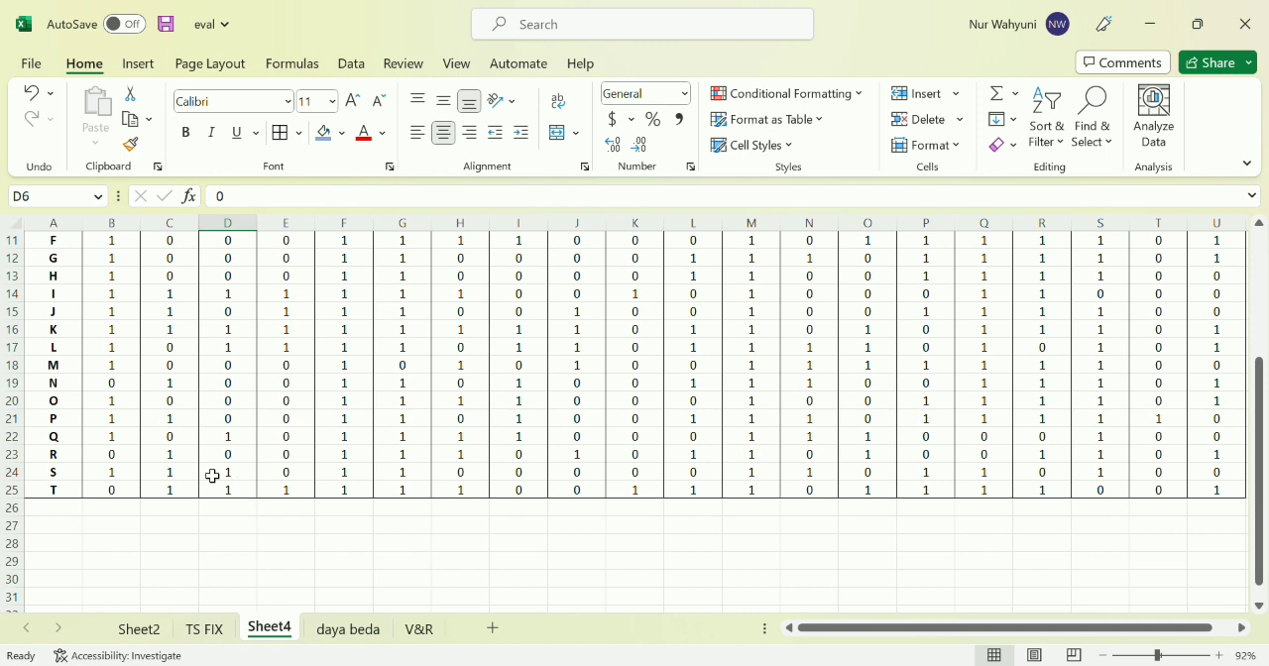
{"action": "left_click", "coordinate": [74, 527]}
{"action": "type", "text": "JML BNRR"}
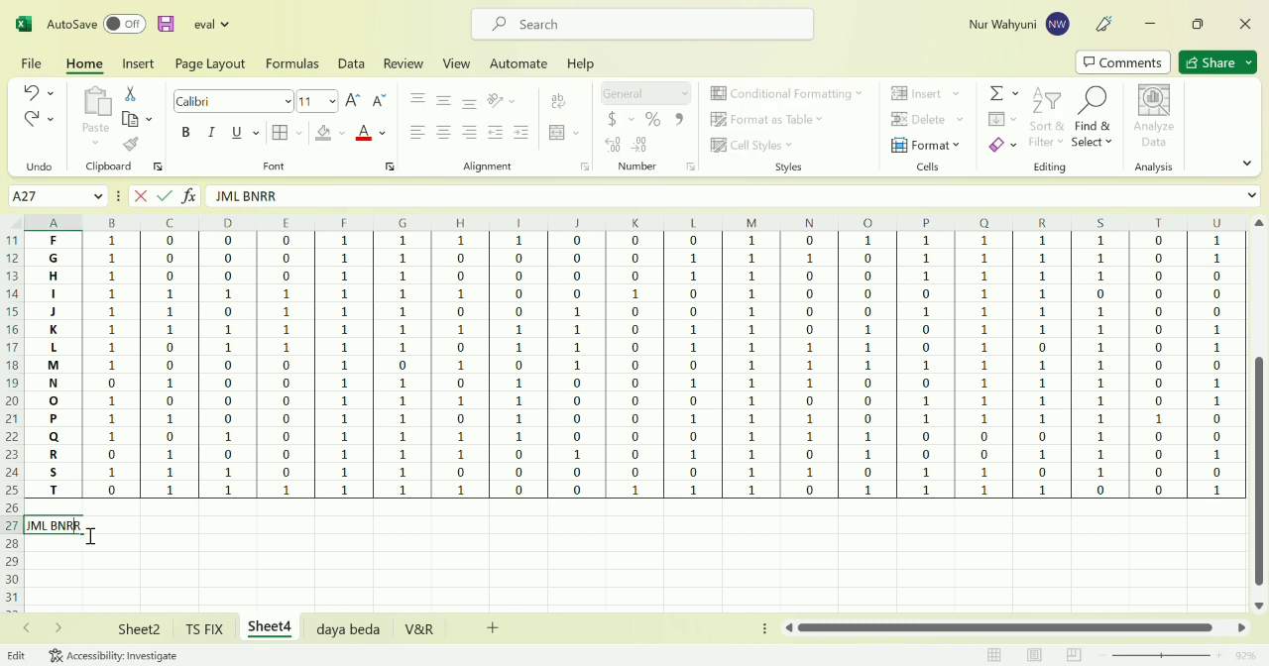
{"action": "key", "text": "BackSpace"}
{"action": "double_click", "coordinate": [114, 536]}
{"action": "left_click", "coordinate": [79, 550]}
Total the correct answers for question 1 in B27 with the formula =SUM(B6:B25)
{"action": "left_click", "coordinate": [133, 533]}
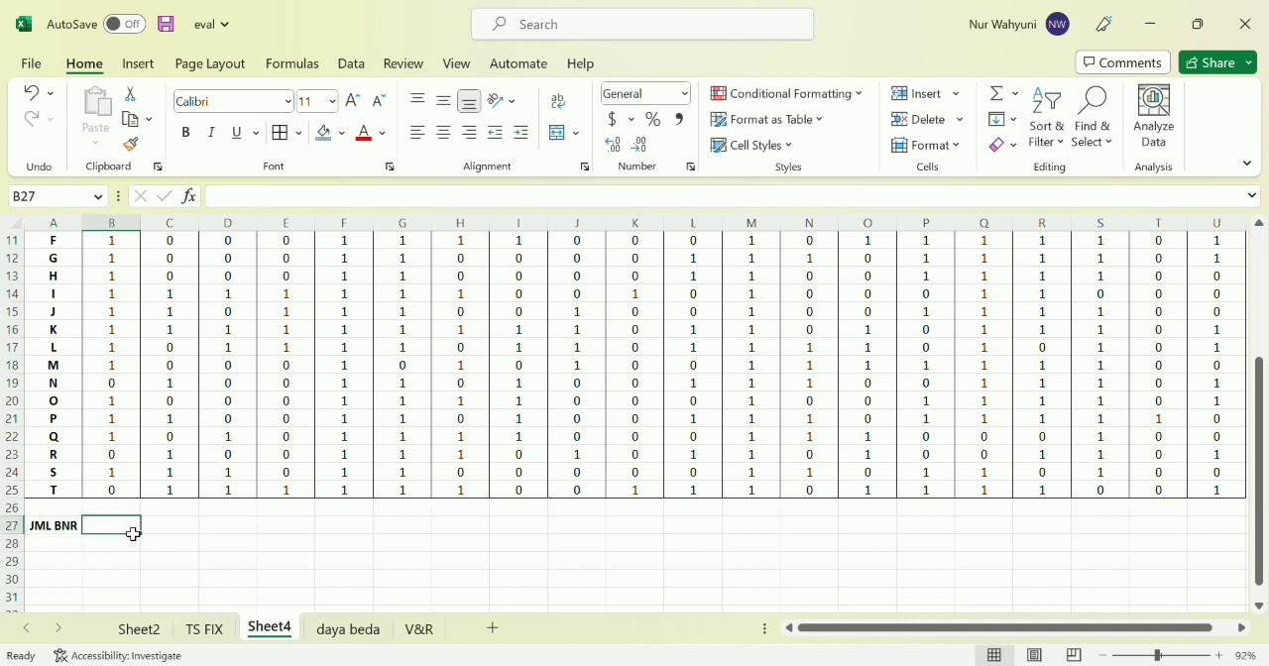
{"action": "type", "text": "=SUM"}
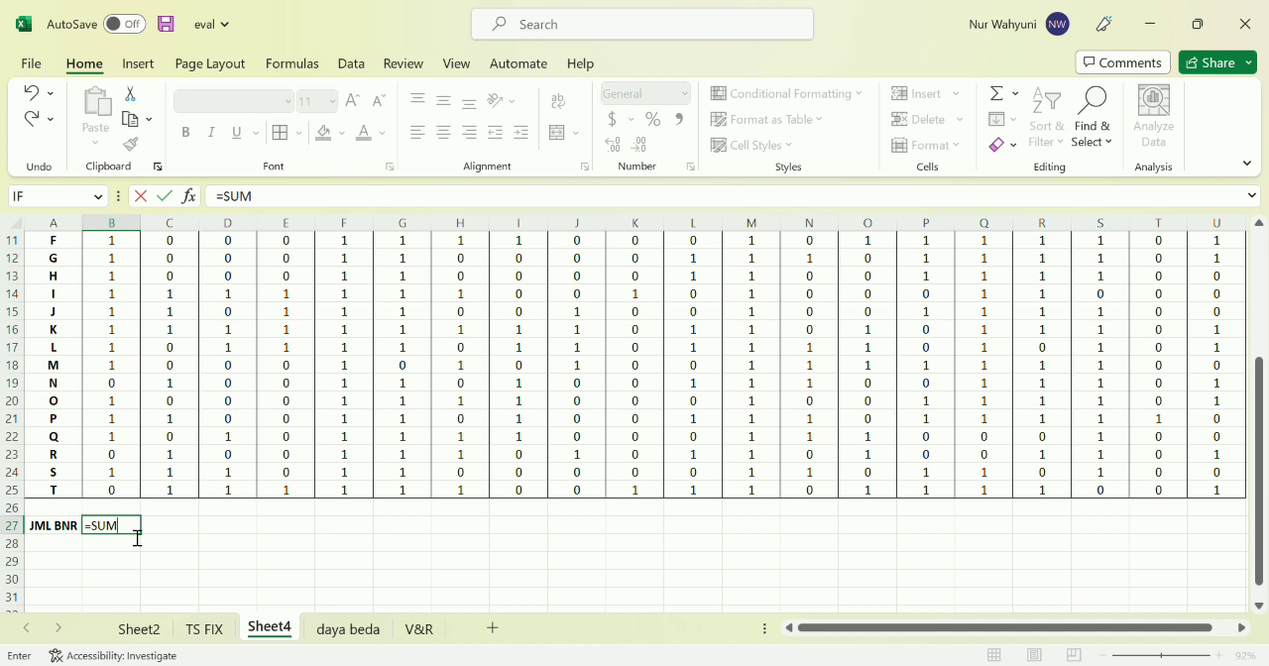
{"action": "type", "text": "("}
{"action": "scroll", "coordinate": [214, 407], "scroll_direction": "up", "scroll_amount": 3}
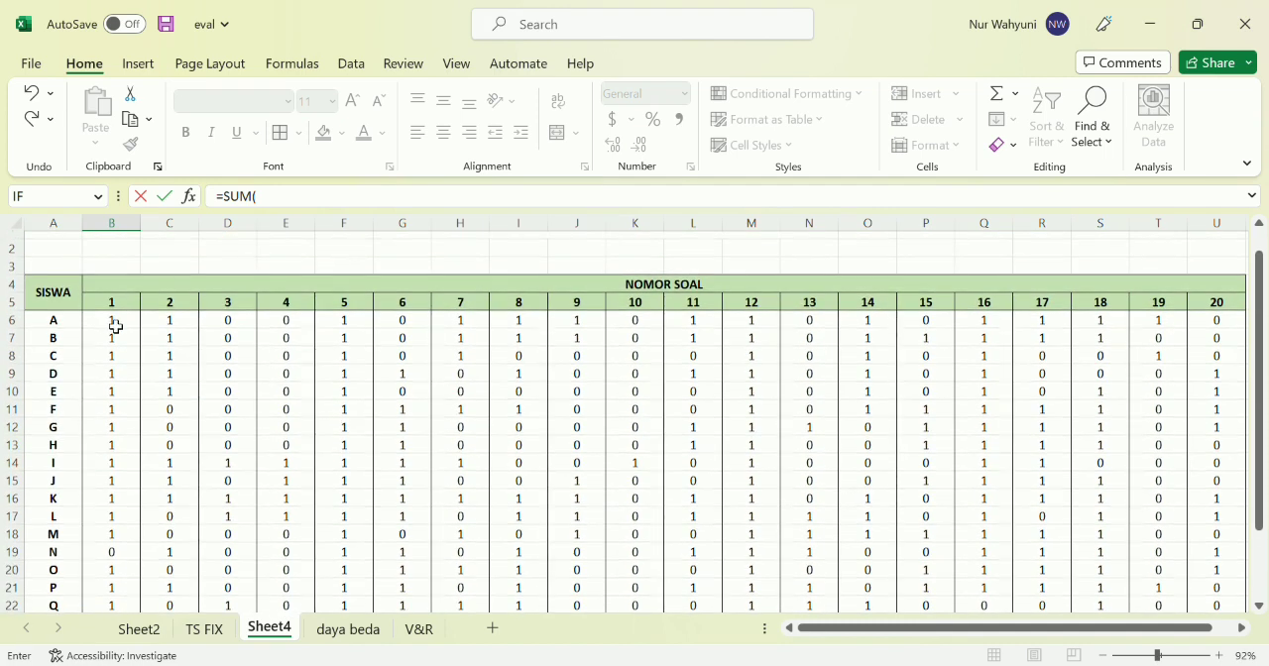
{"action": "left_click_drag", "start_coordinate": [116, 326], "coordinate": [125, 567]}
{"action": "type", "text": ")"}
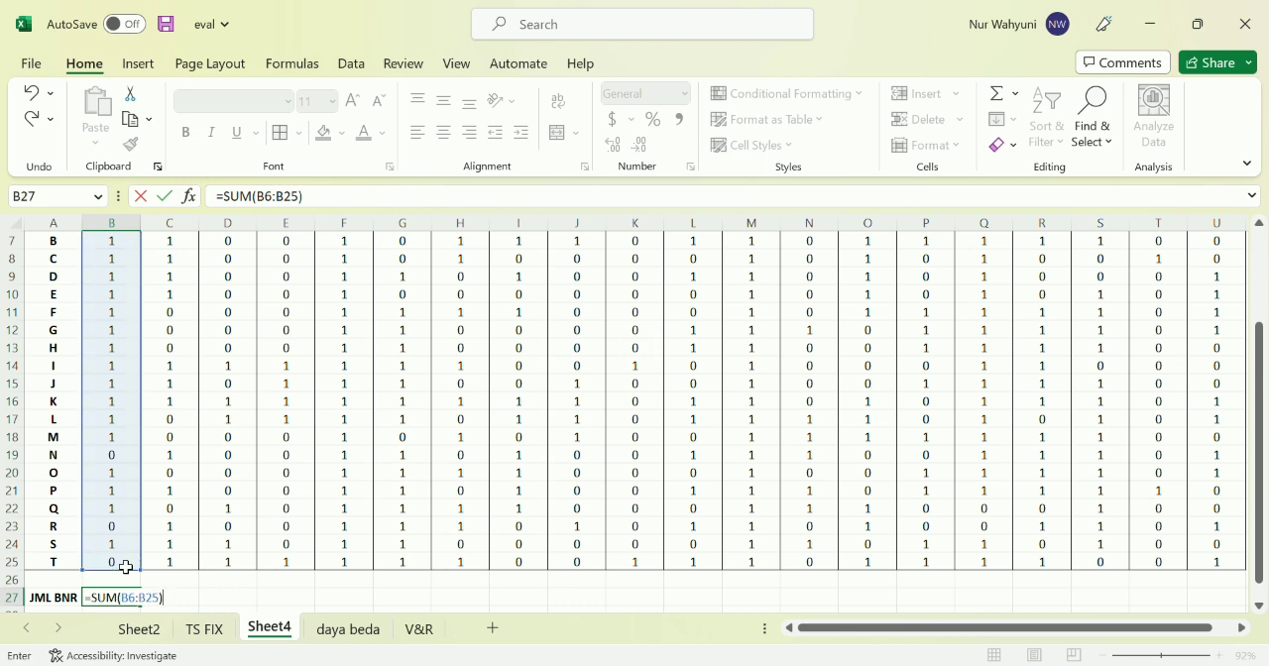
{"action": "key", "text": "Return"}
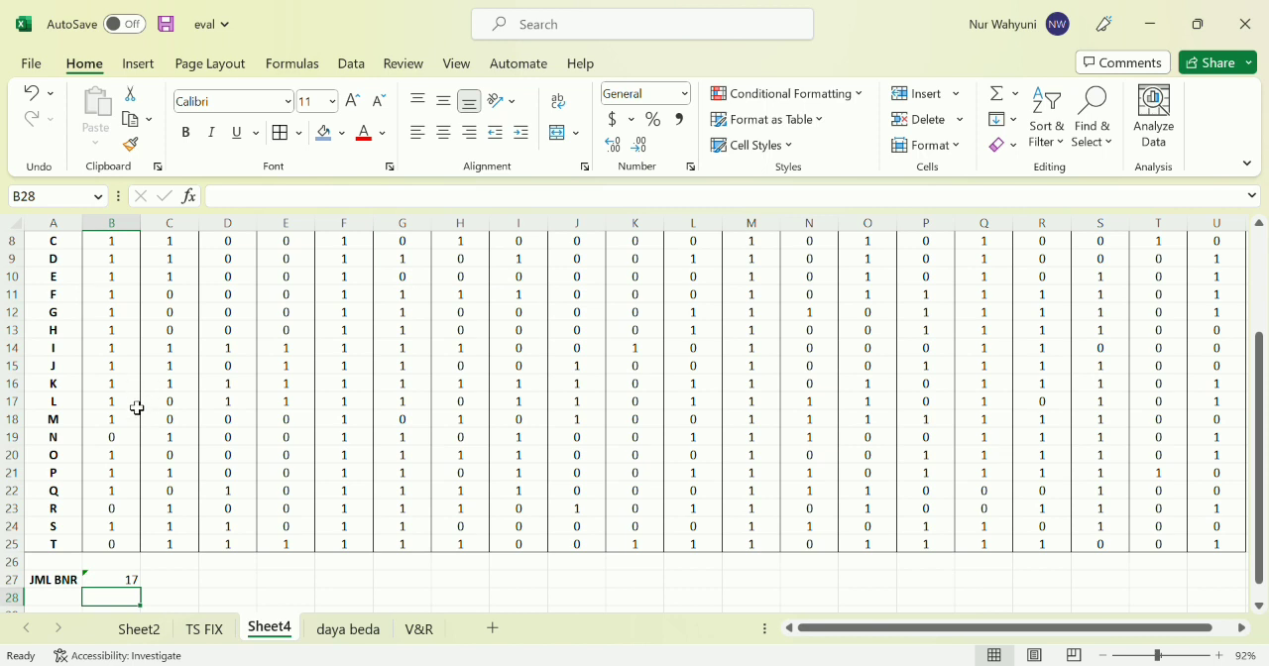
Fill the sum formula from B27 across to U27 so all 20 questions are totalled
{"action": "scroll", "coordinate": [138, 403], "scroll_direction": "down", "scroll_amount": 2, "text": "ctrl"}
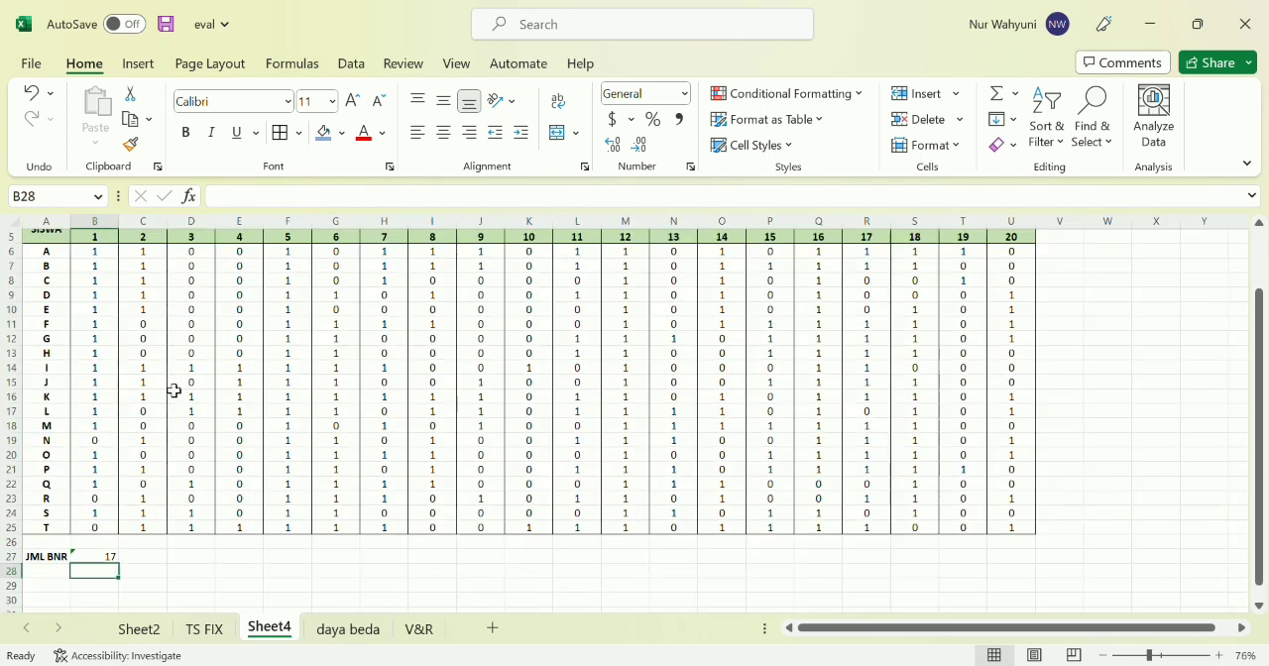
{"action": "scroll", "coordinate": [138, 426], "scroll_direction": "up", "scroll_amount": 1}
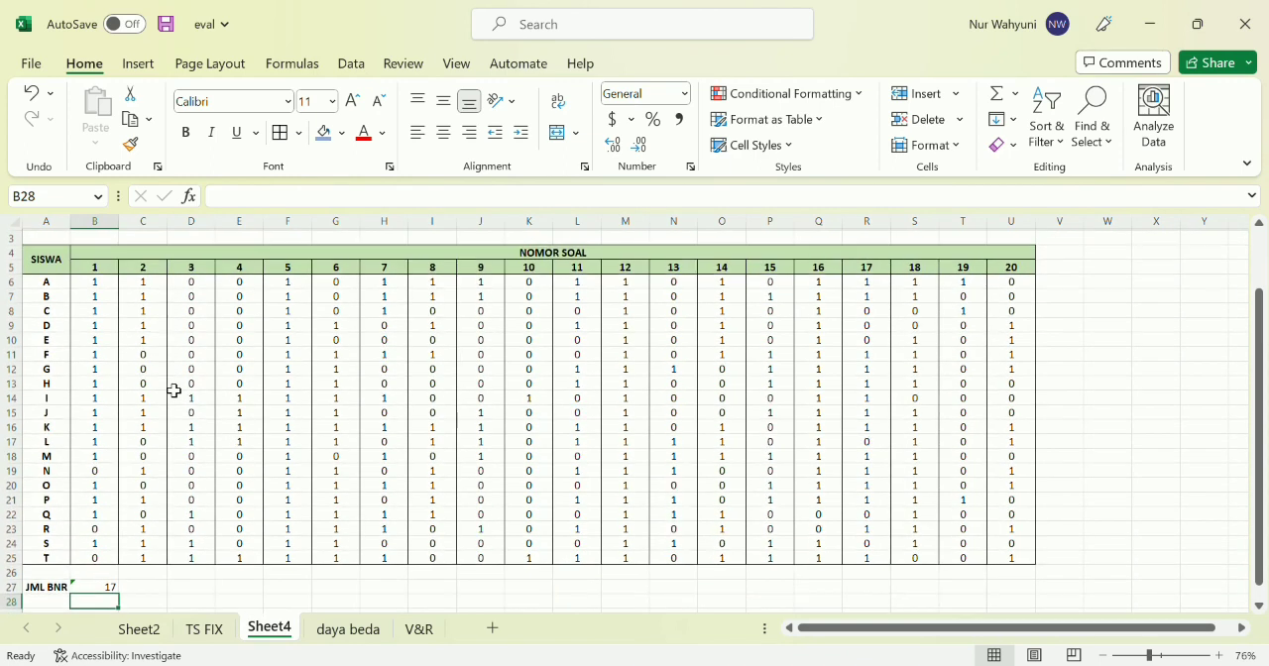
{"action": "left_click", "coordinate": [111, 593]}
{"action": "left_click_drag", "start_coordinate": [119, 596], "coordinate": [1020, 579]}
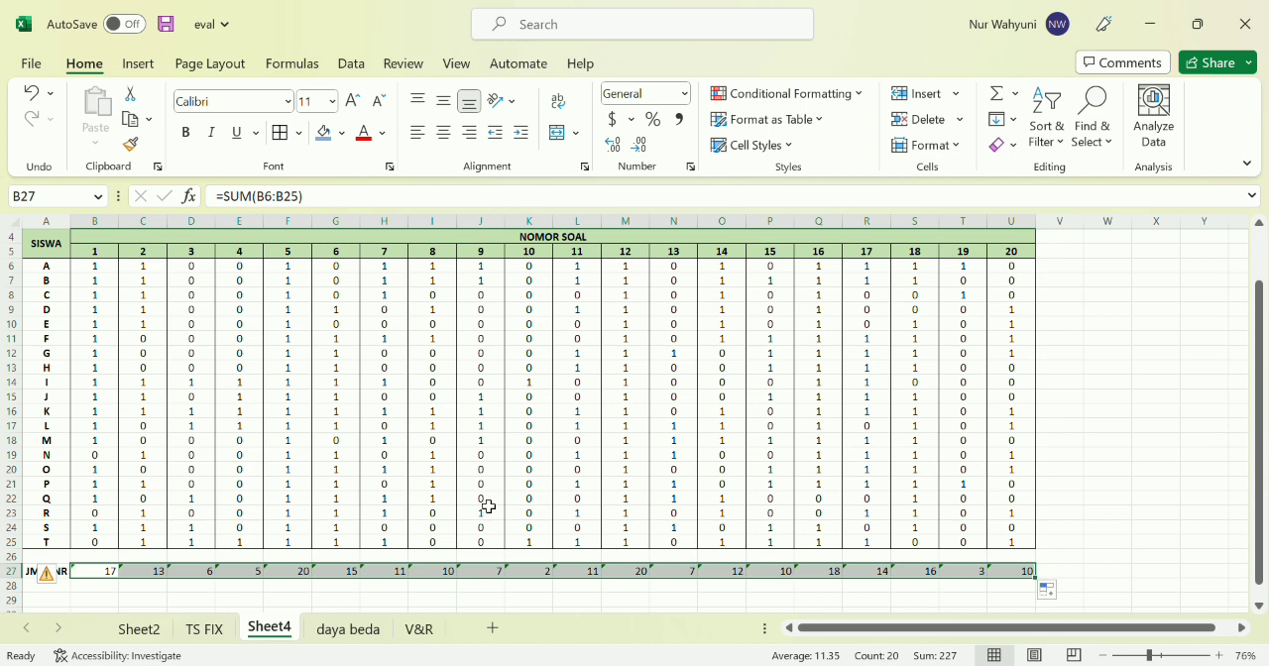
Enter the row label P in cell A28 below JML BNR
{"action": "scroll", "coordinate": [337, 519], "scroll_direction": "down", "scroll_amount": 3}
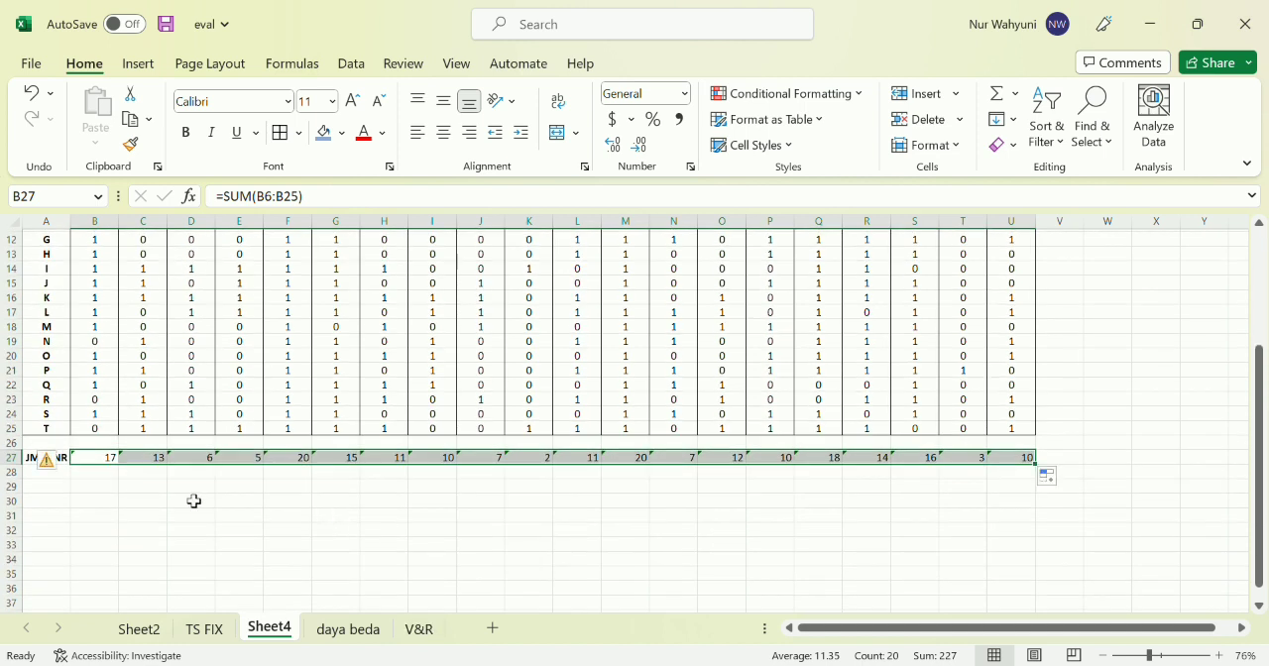
{"action": "scroll", "coordinate": [207, 495], "scroll_direction": "up", "scroll_amount": 5}
{"action": "scroll", "coordinate": [207, 495], "scroll_direction": "down", "scroll_amount": 2}
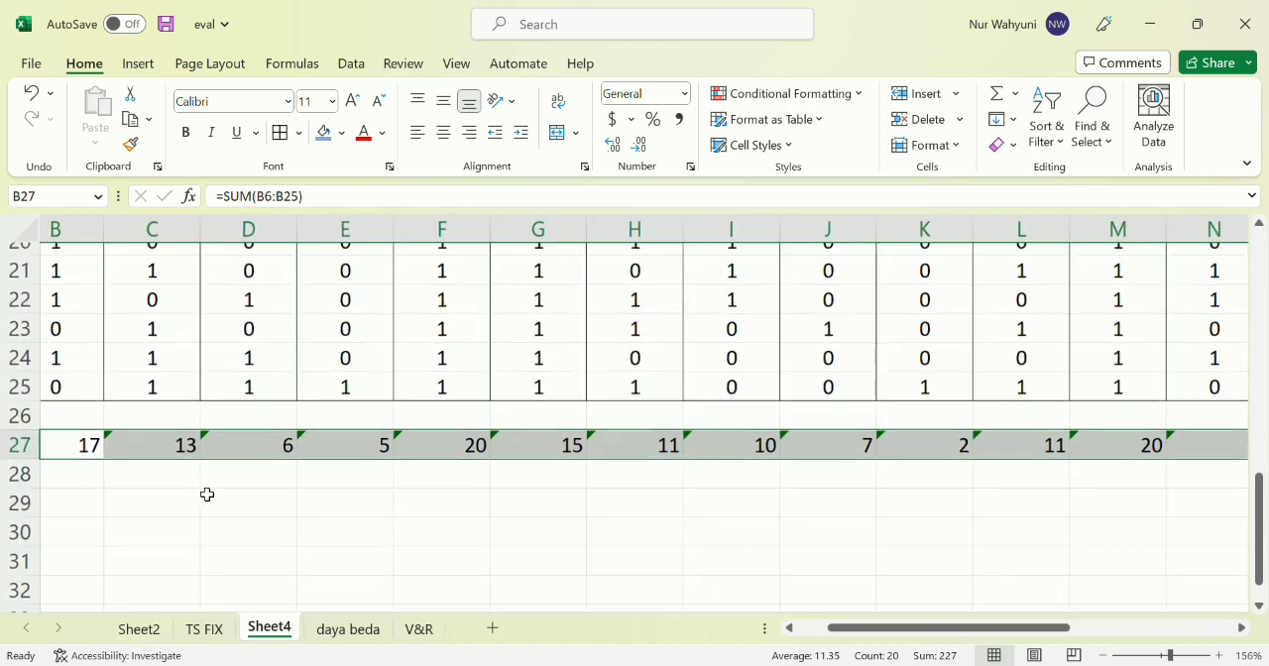
{"action": "scroll", "coordinate": [207, 495], "scroll_direction": "down", "scroll_amount": 2}
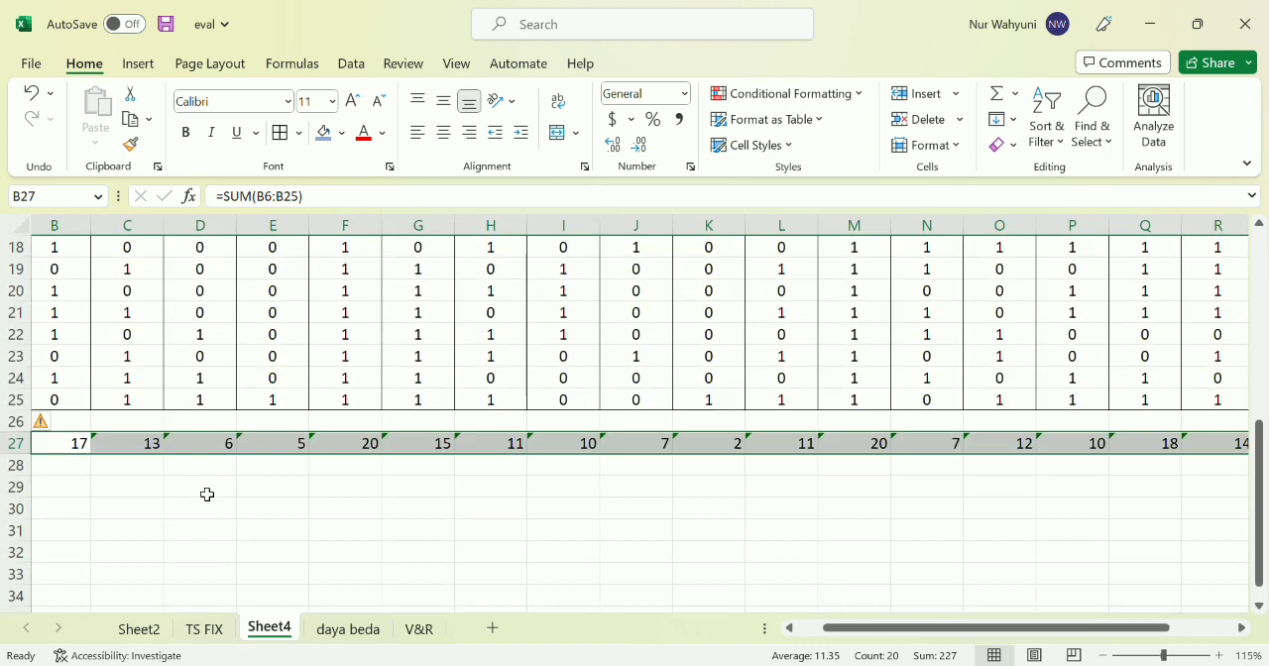
{"action": "scroll", "coordinate": [207, 495], "scroll_direction": "left", "scroll_amount": 2}
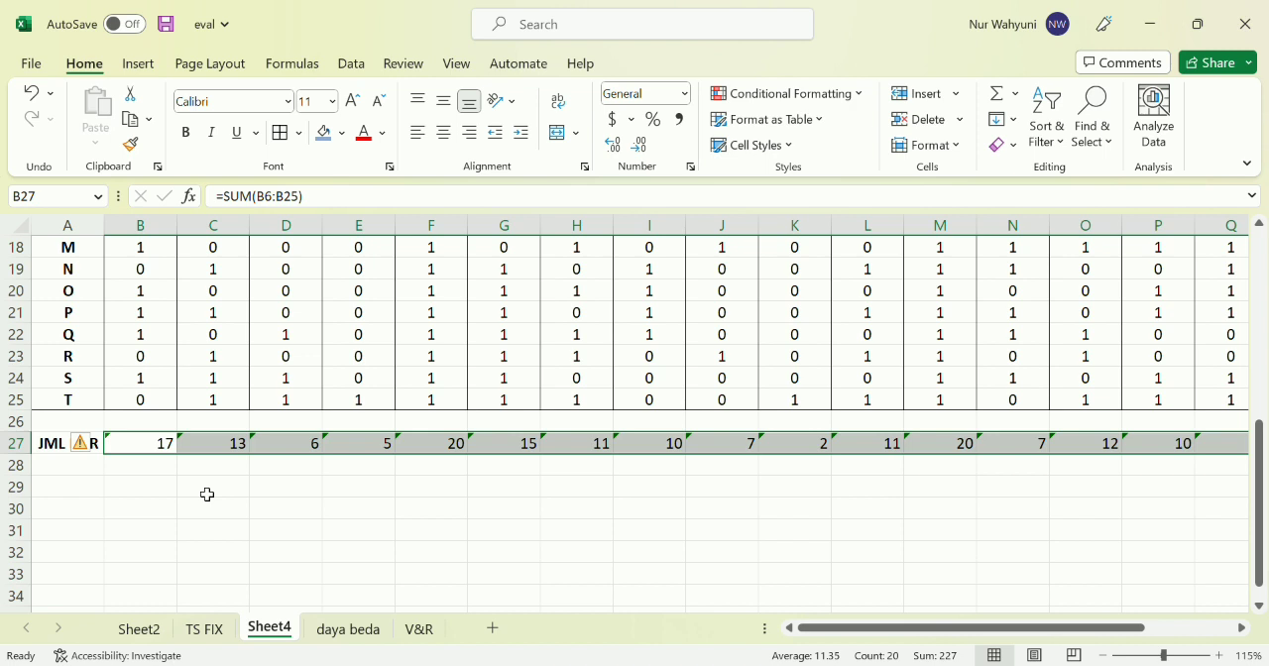
{"action": "left_click", "coordinate": [79, 471]}
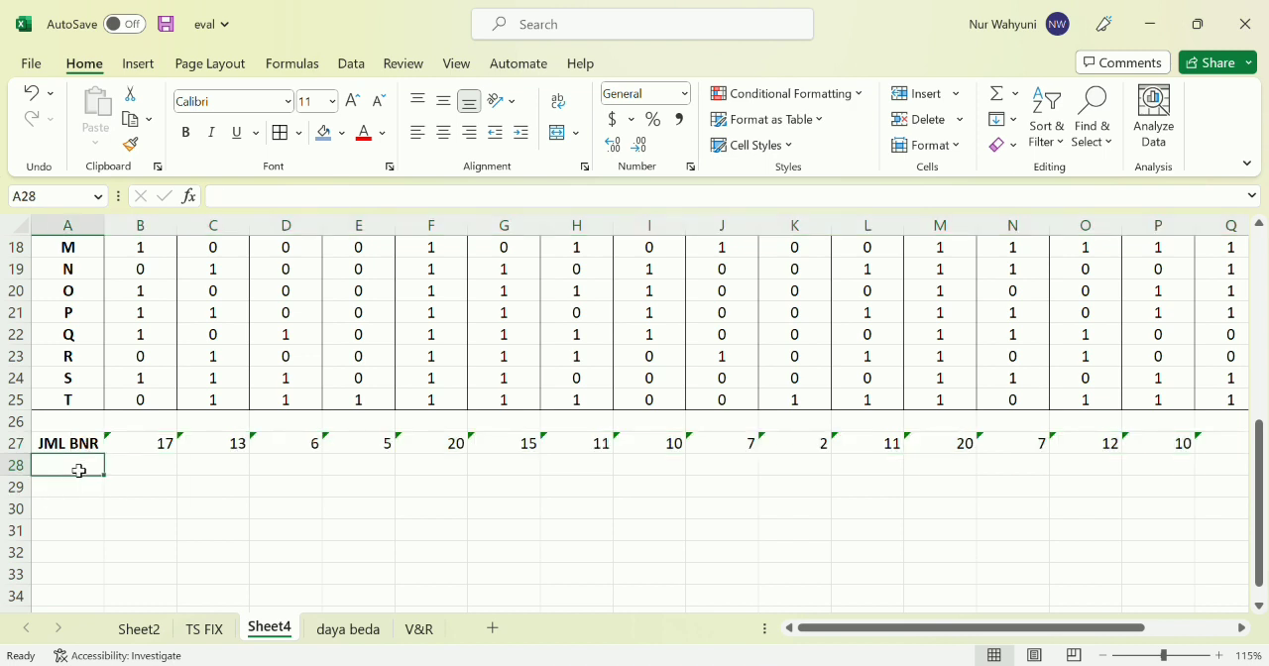
{"action": "type", "text": "P"}
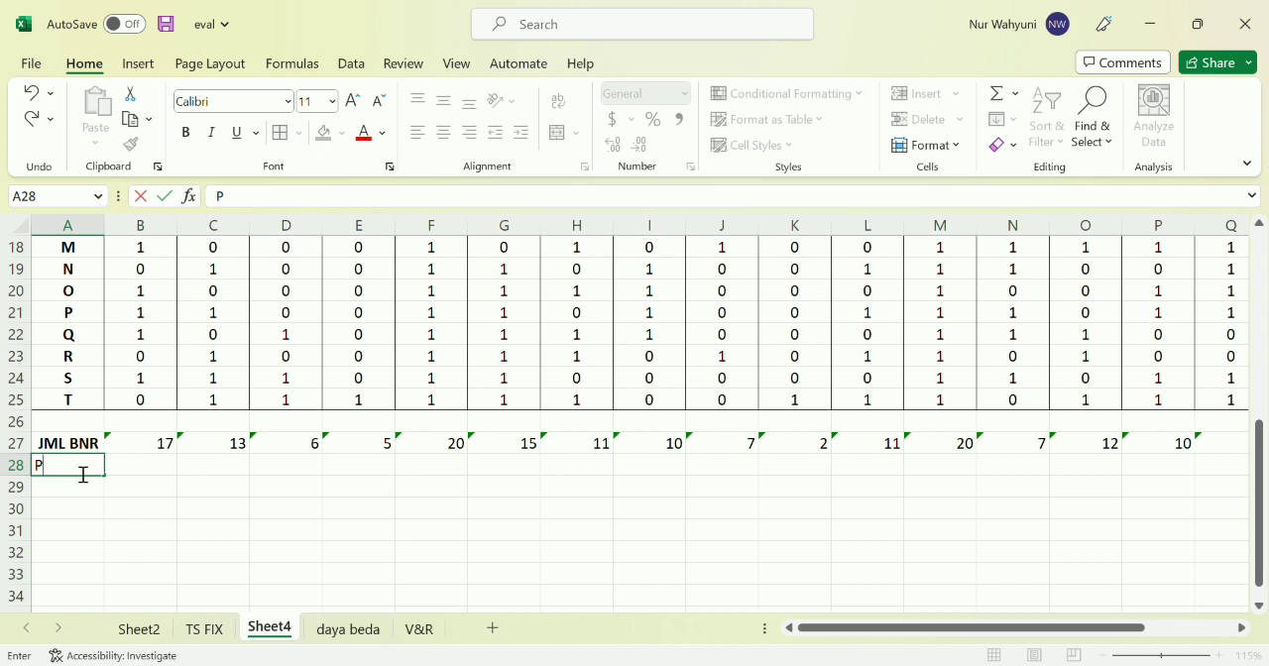
{"action": "key", "text": "Tab"}
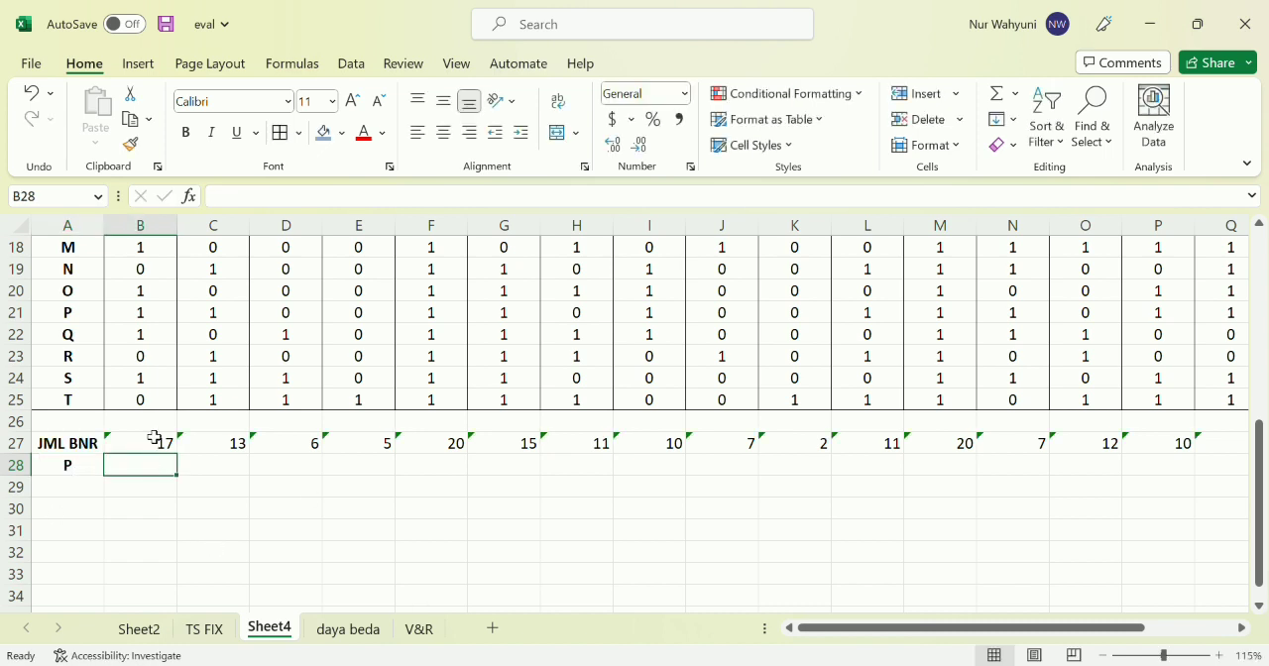
Calculate the difficulty index in B28 as =B27/20 and fill the formula across to U28
{"action": "left_click", "coordinate": [163, 443]}
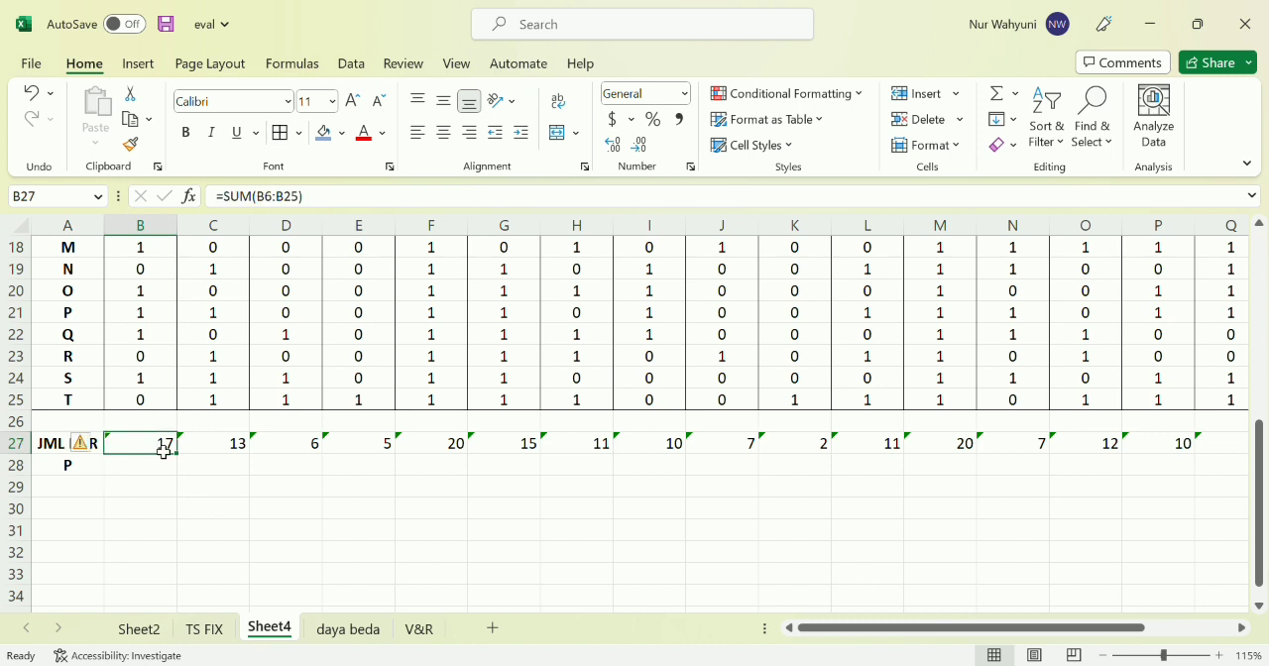
{"action": "key", "text": "Down"}
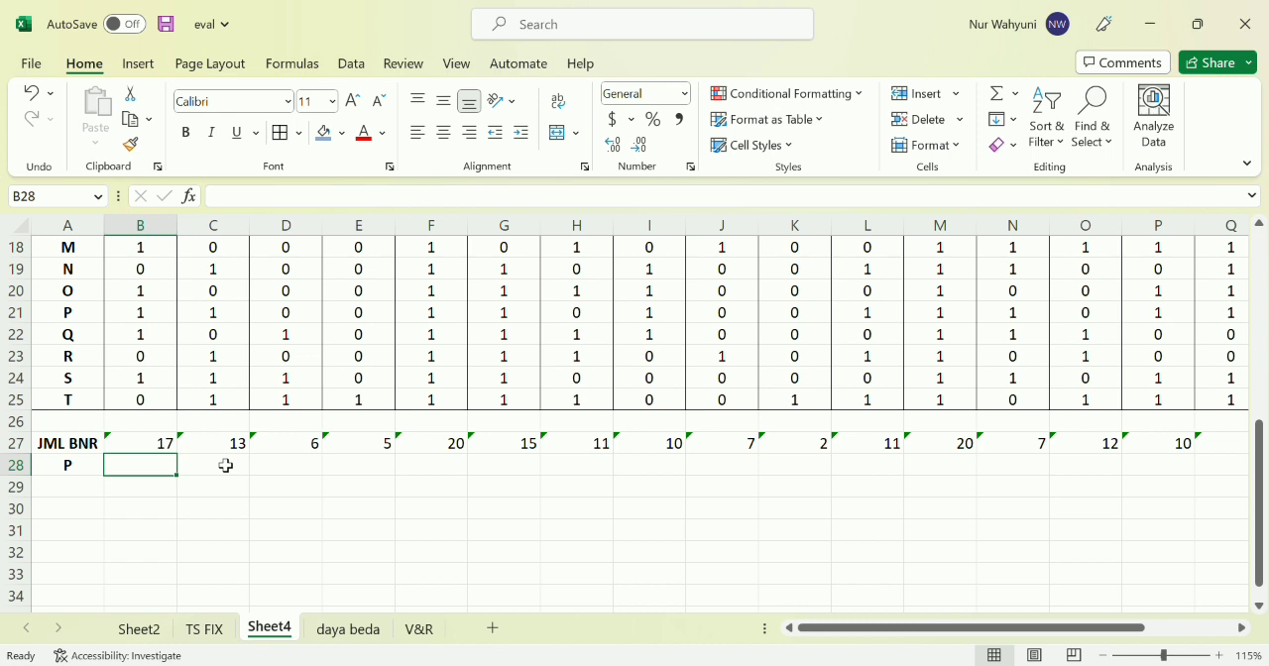
{"action": "type", "text": "="}
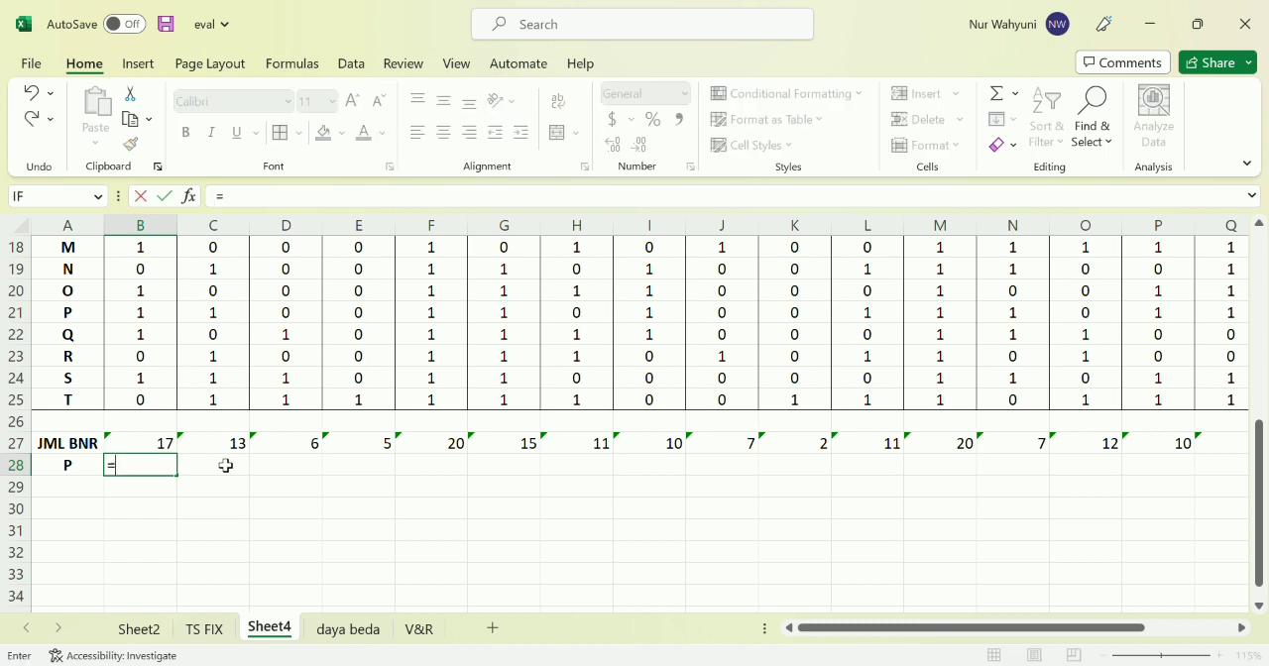
{"action": "left_click", "coordinate": [166, 453]}
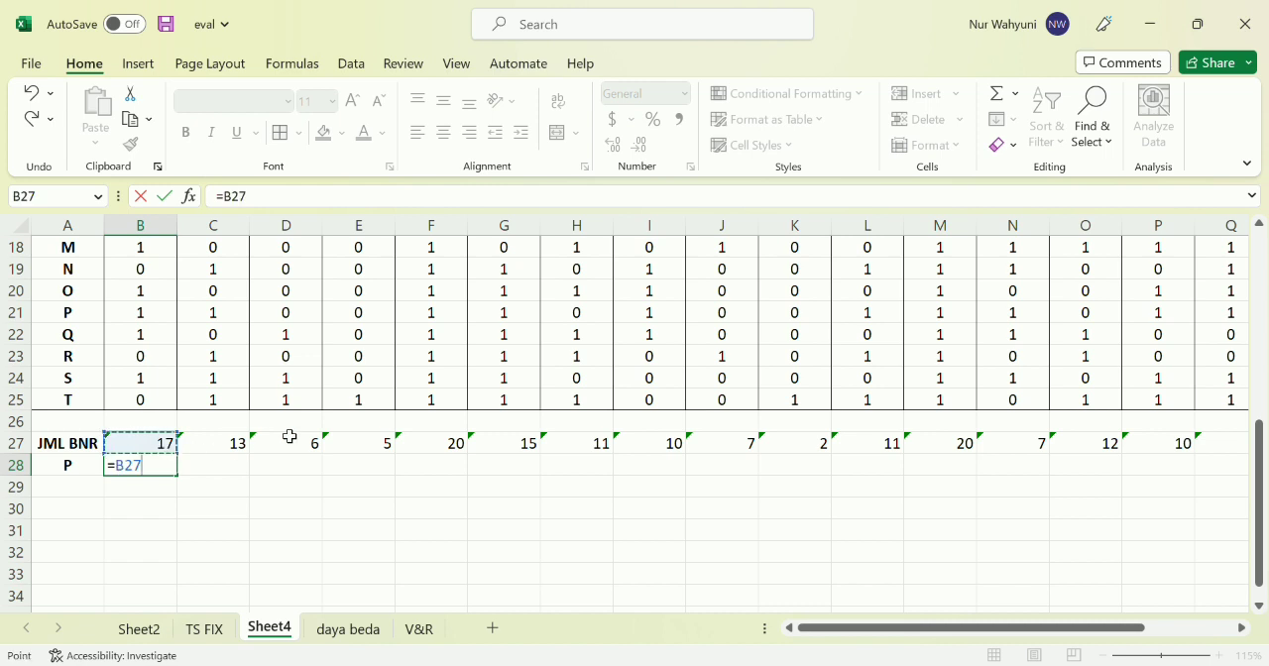
{"action": "type", "text": "/20"}
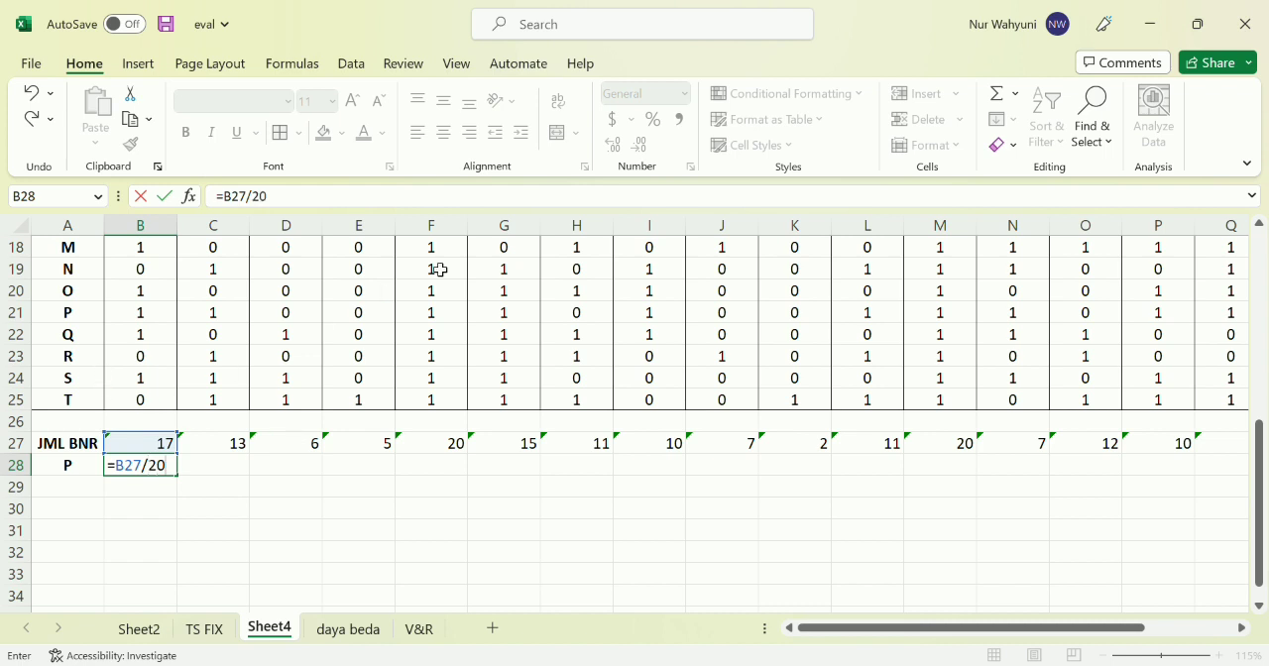
{"action": "key", "text": "Return"}
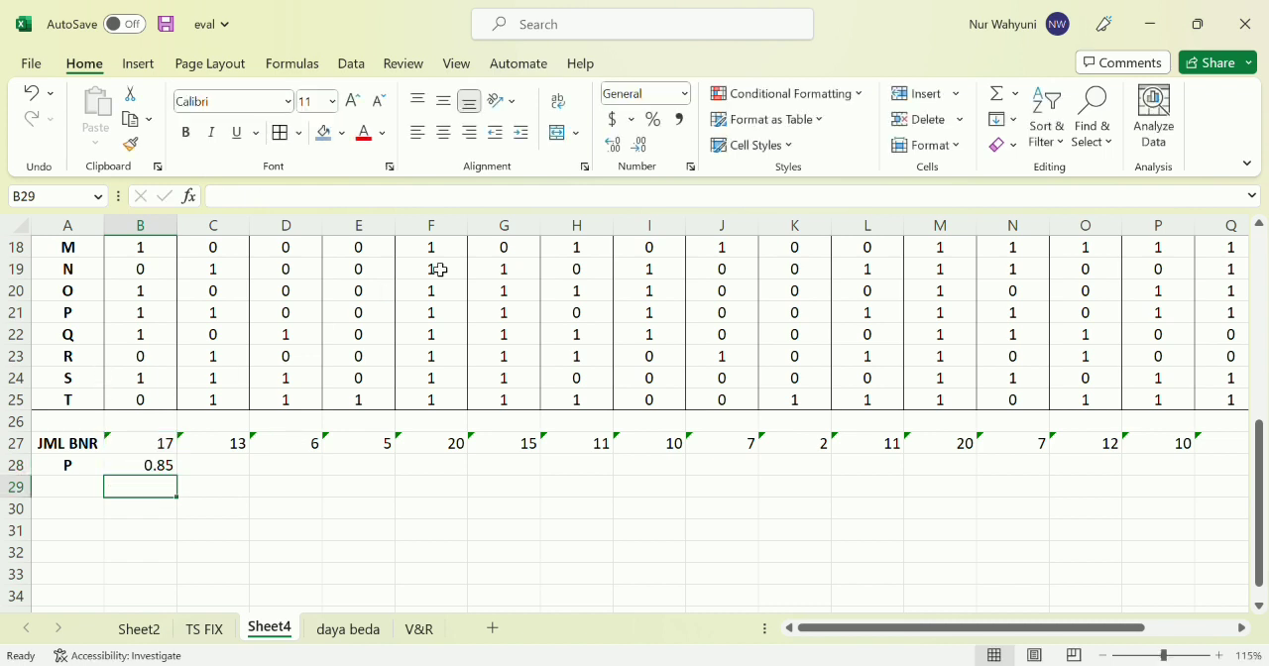
{"action": "left_click", "coordinate": [149, 463]}
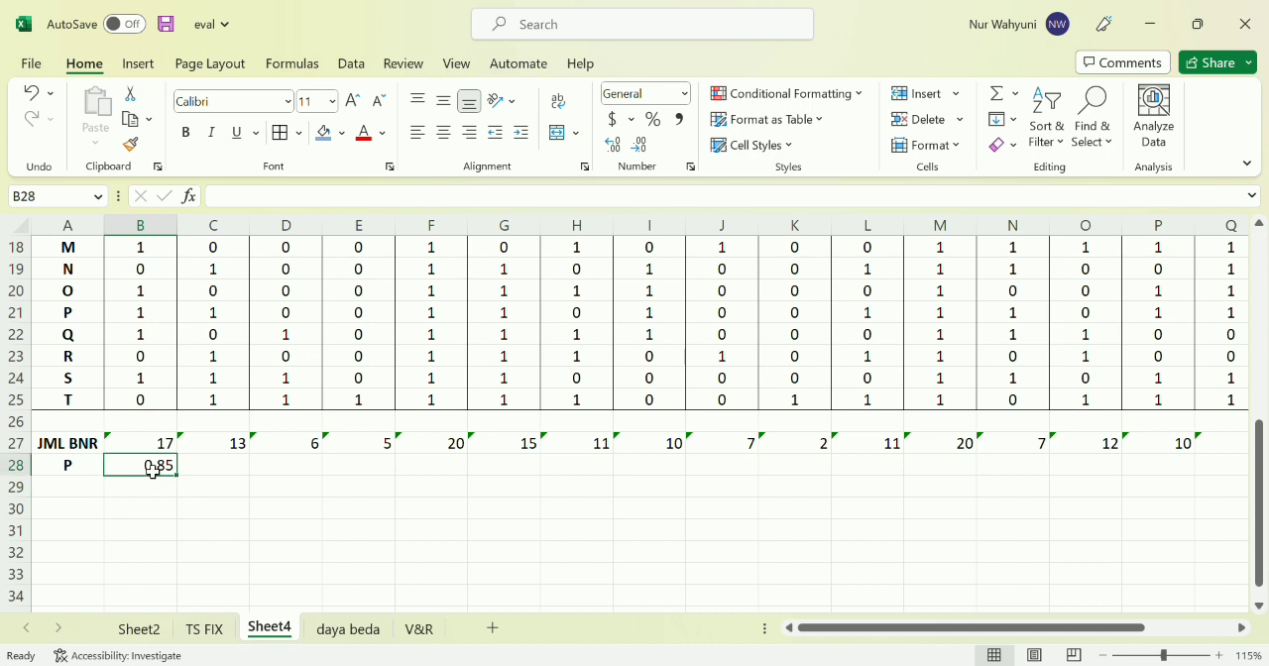
{"action": "left_click_drag", "start_coordinate": [183, 485], "coordinate": [1131, 470]}
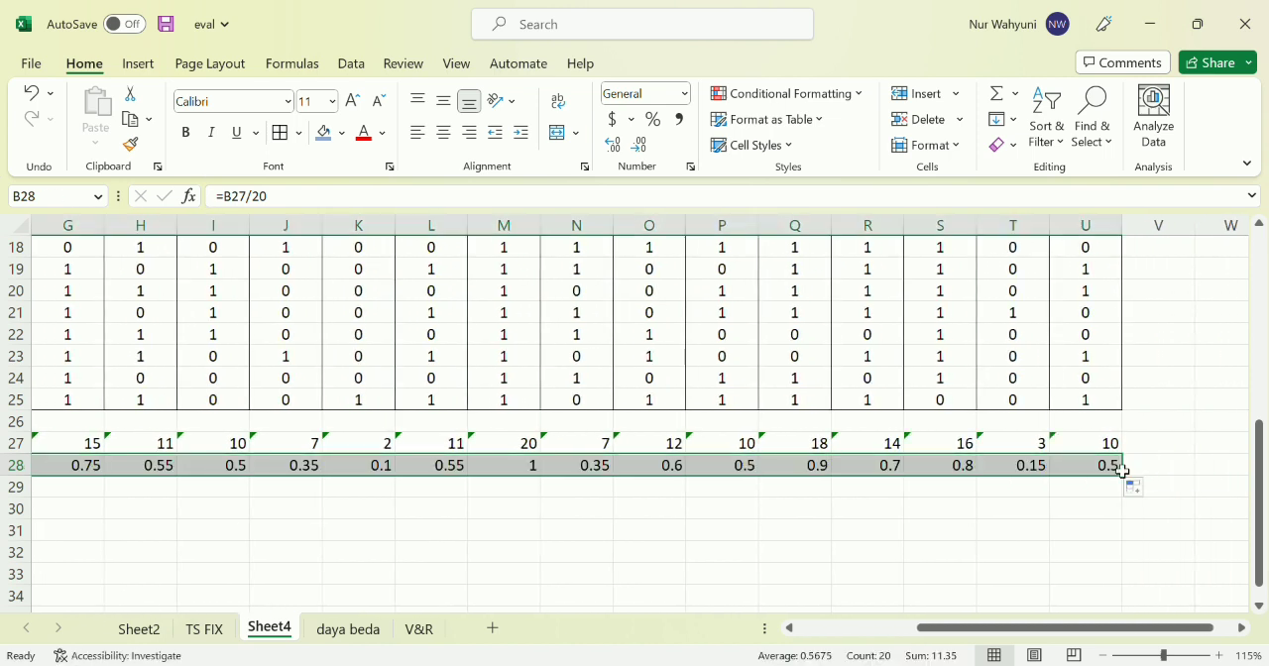
Enter the row label KRITERIA in A29 below P and insert a blank row above it
{"action": "scroll", "coordinate": [926, 504], "scroll_direction": "down", "scroll_amount": 2, "text": "ctrl"}
{"action": "scroll", "coordinate": [926, 503], "scroll_direction": "down", "scroll_amount": 2, "text": "ctrl"}
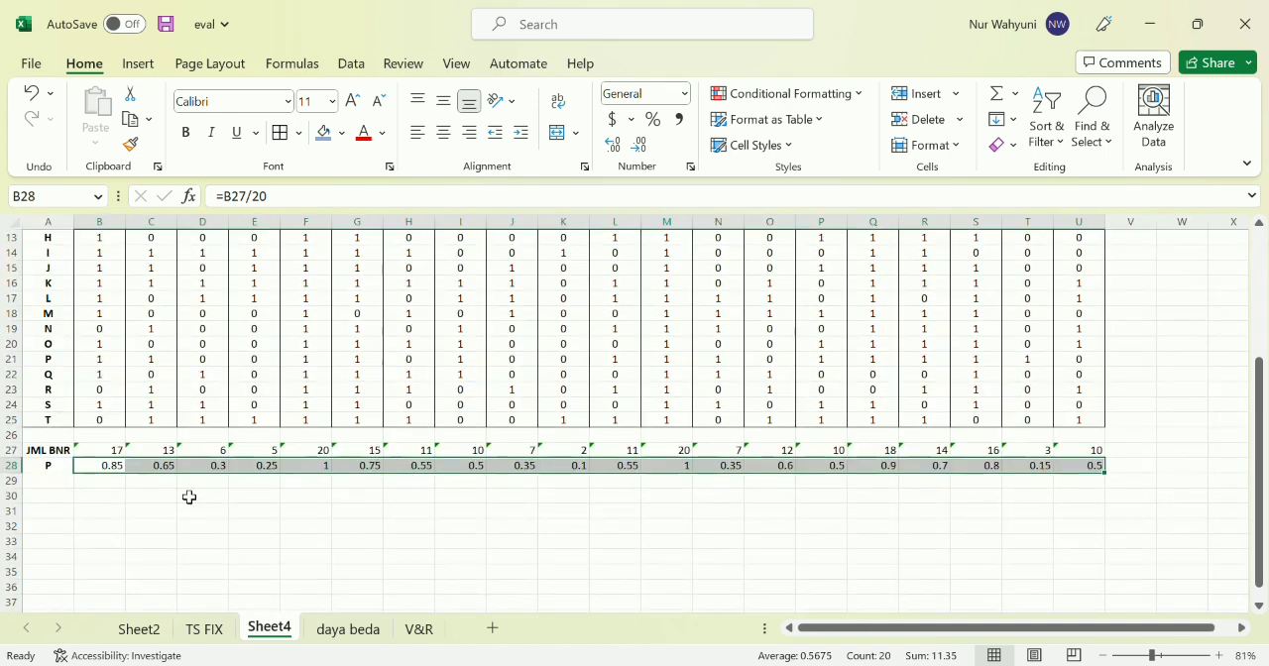
{"action": "left_click", "coordinate": [47, 483]}
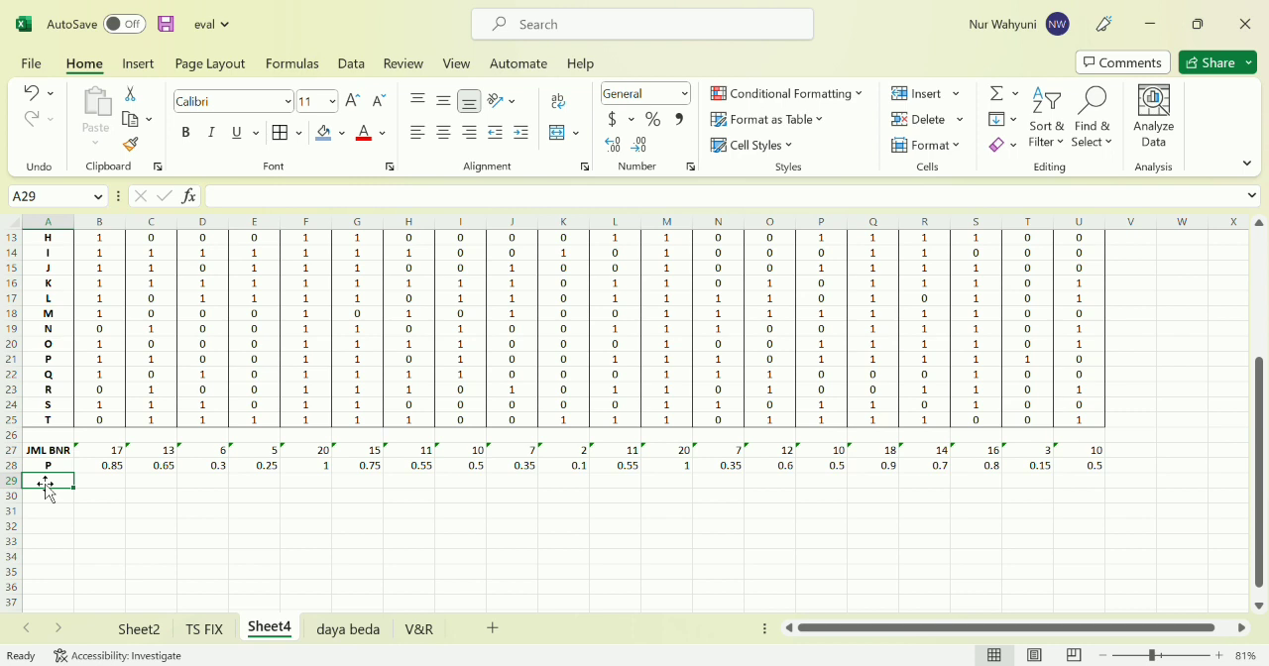
{"action": "type", "text": "KRITERIA"}
{"action": "key", "text": "Tab"}
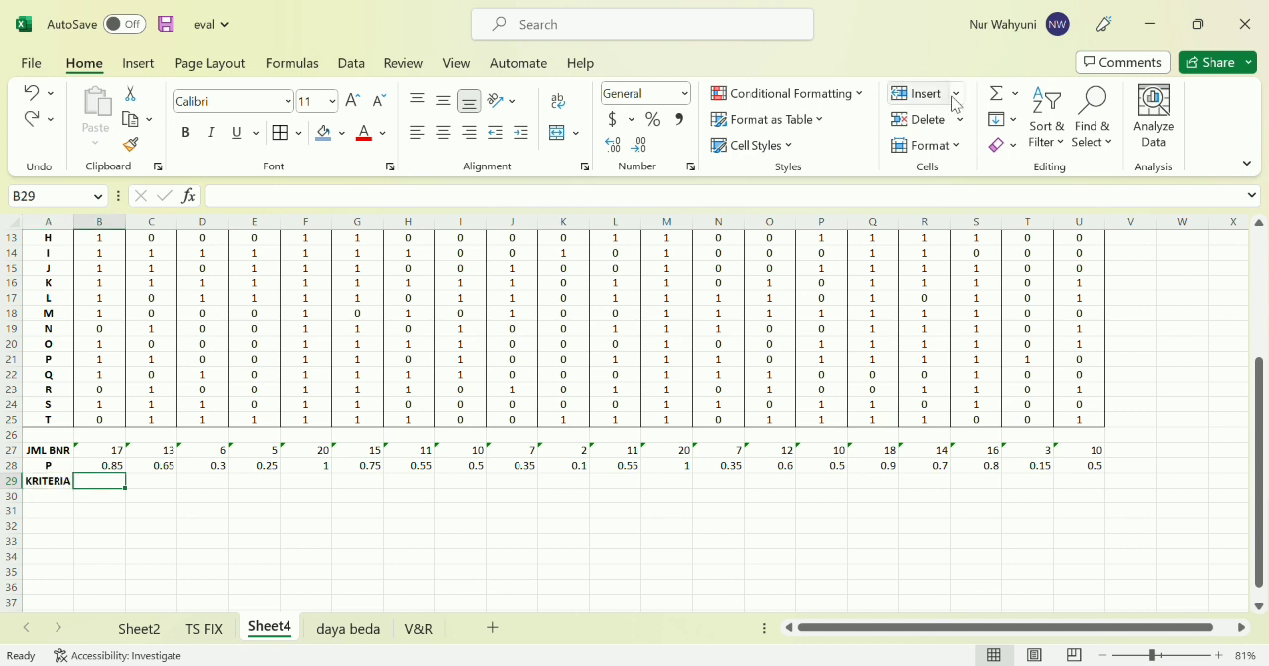
{"action": "left_click", "coordinate": [975, 158]}
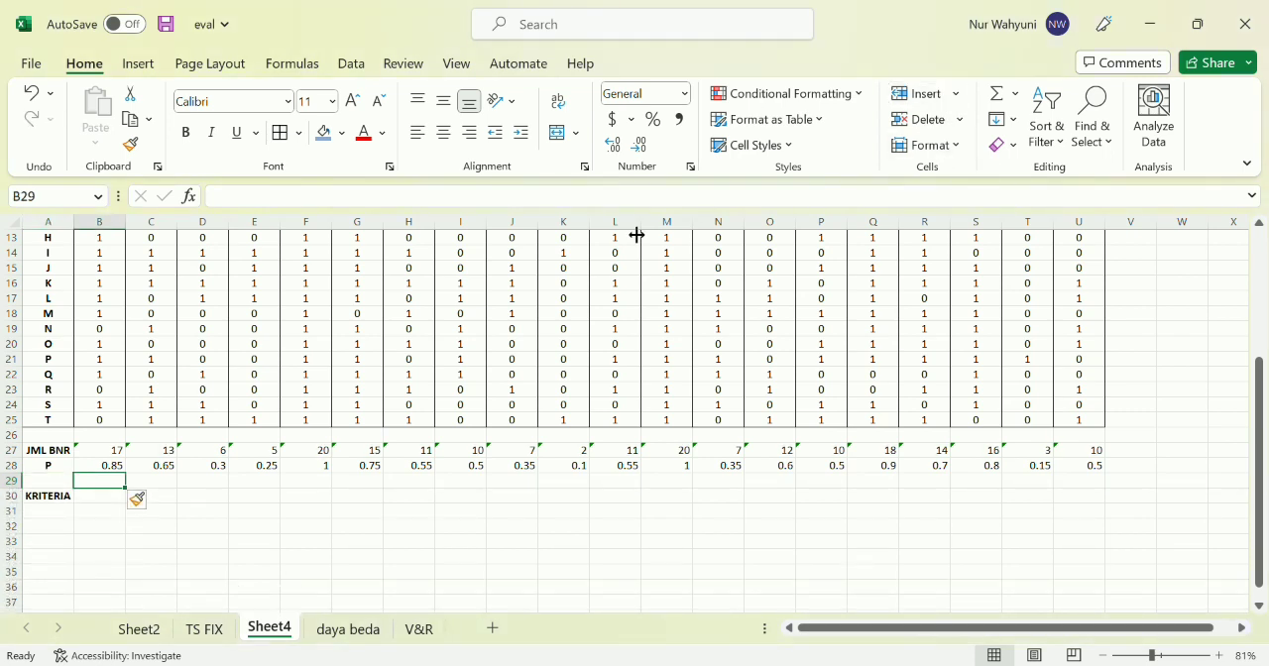
Begin the criteria formula in B30 with an IF that returns "SUKAR" when B28 is below 0.3
{"action": "left_click", "coordinate": [111, 499]}
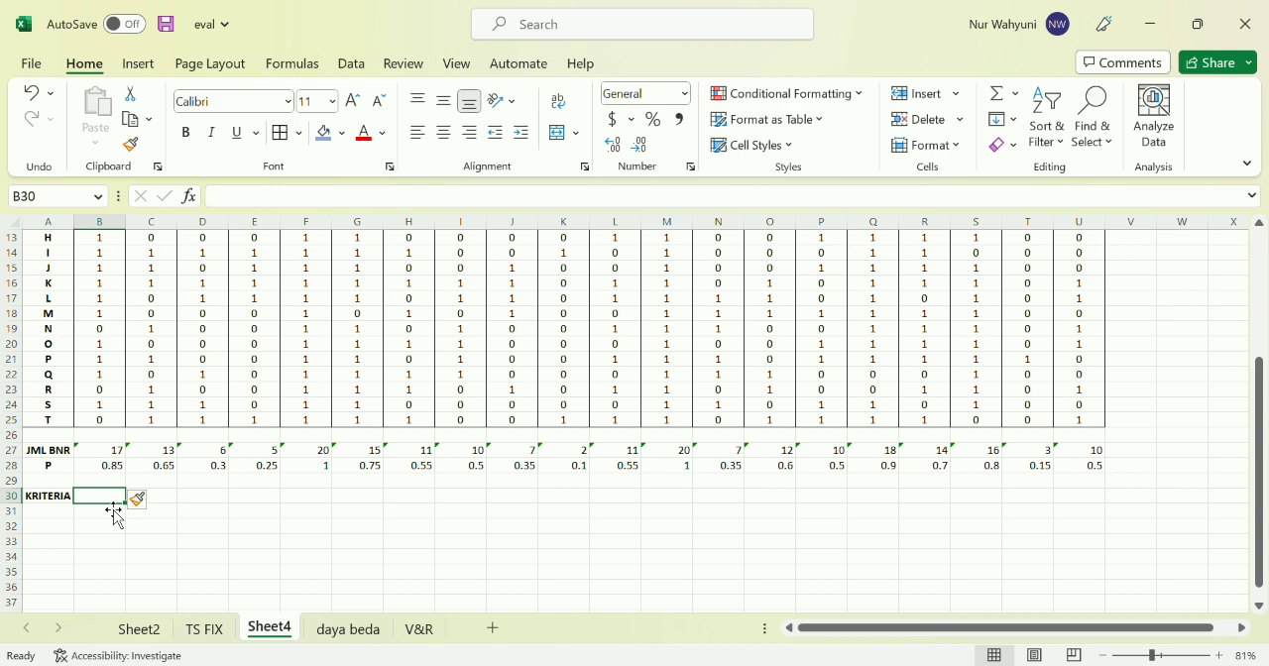
{"action": "type", "text": "=IF"}
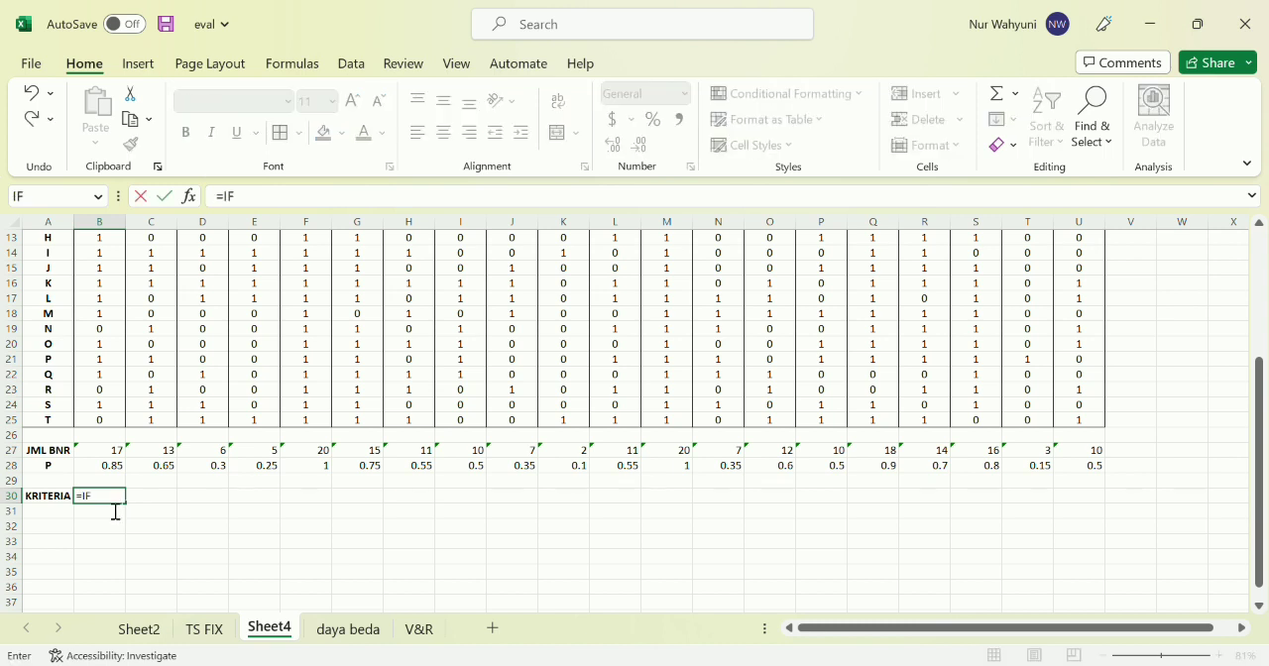
{"action": "type", "text": "("}
{"action": "left_click", "coordinate": [118, 471]}
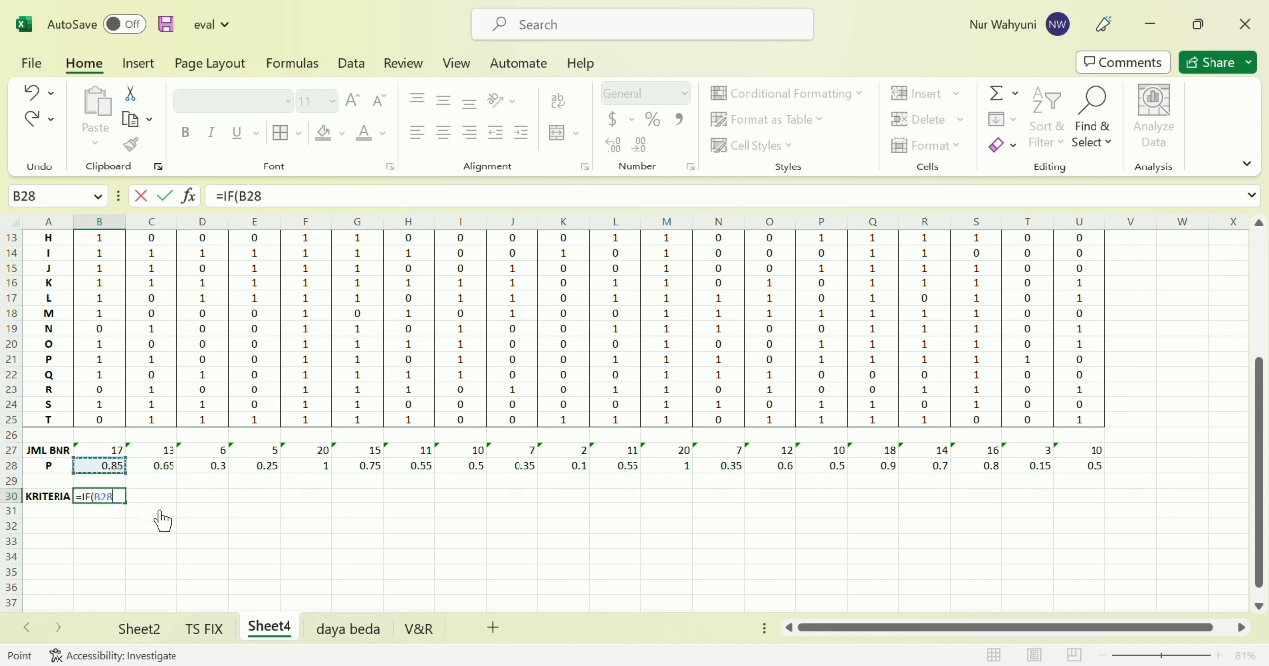
{"action": "type", "text": "<0"}
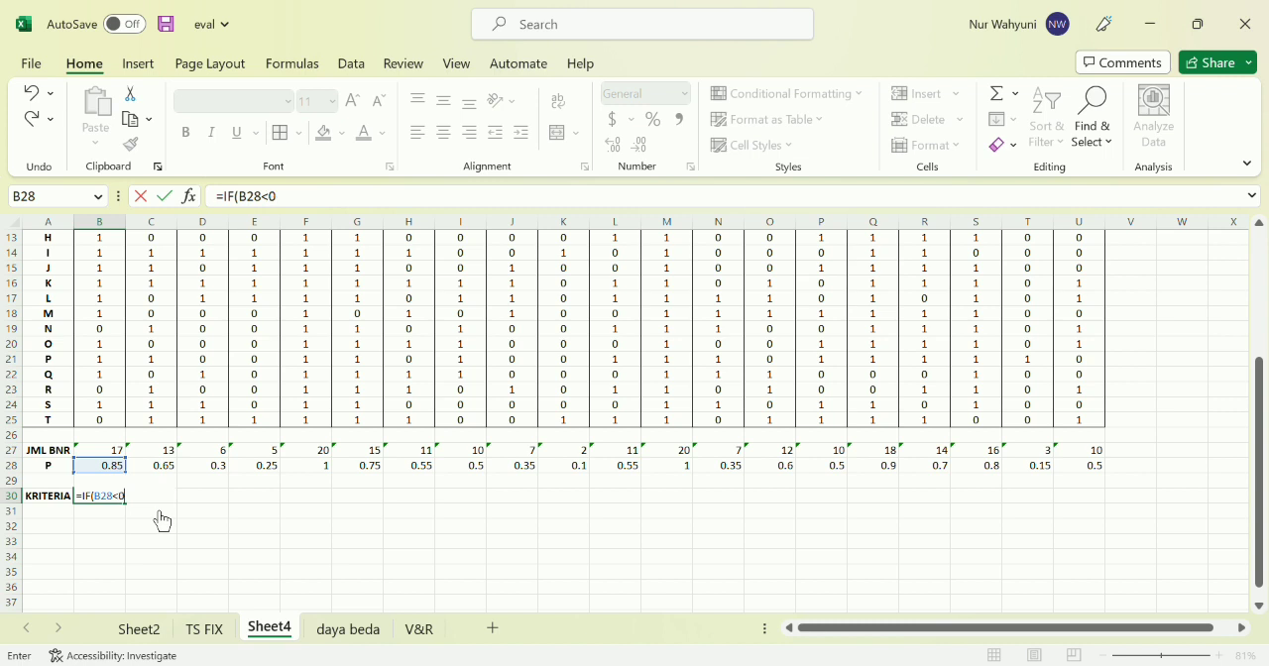
{"action": "type", "text": ".3,\"SUKAR\""}
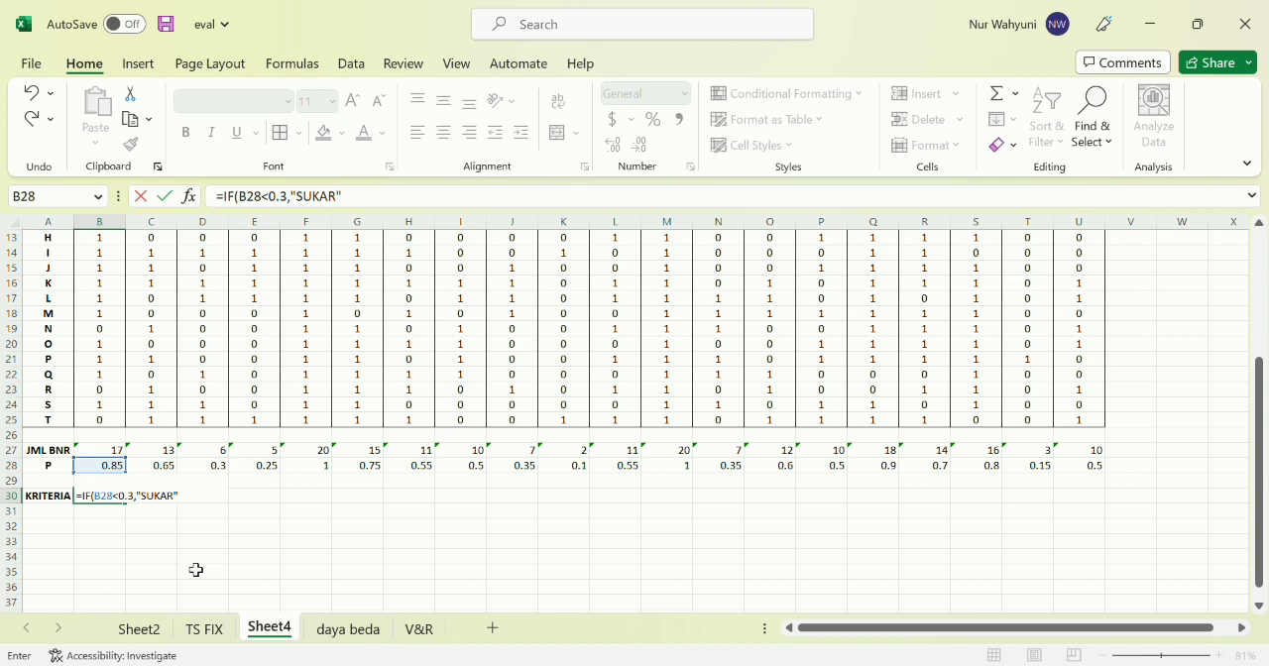
{"action": "type", "text": ",IF("}
Complete the B30 formula with a nested IF returning "MUDAH" when B28>0.7 and "SEDANG" otherwise
{"action": "left_click", "coordinate": [105, 472]}
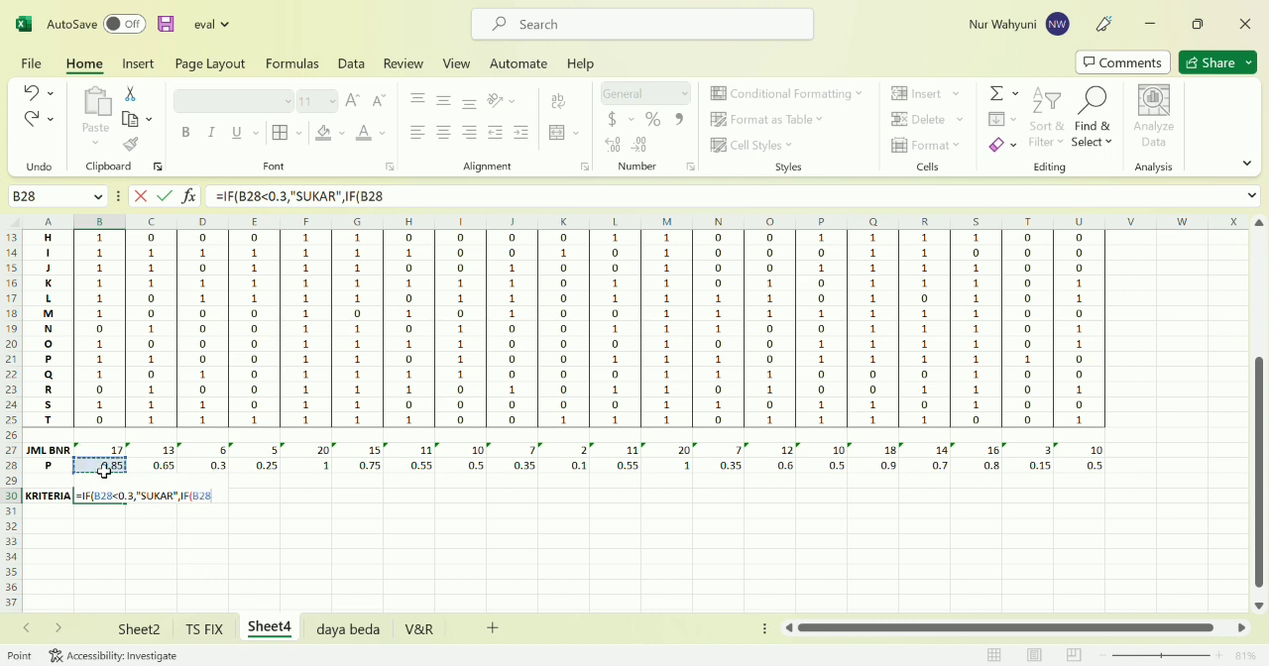
{"action": "type", "text": ">0.7,\"MUDAH\",\"SE"}
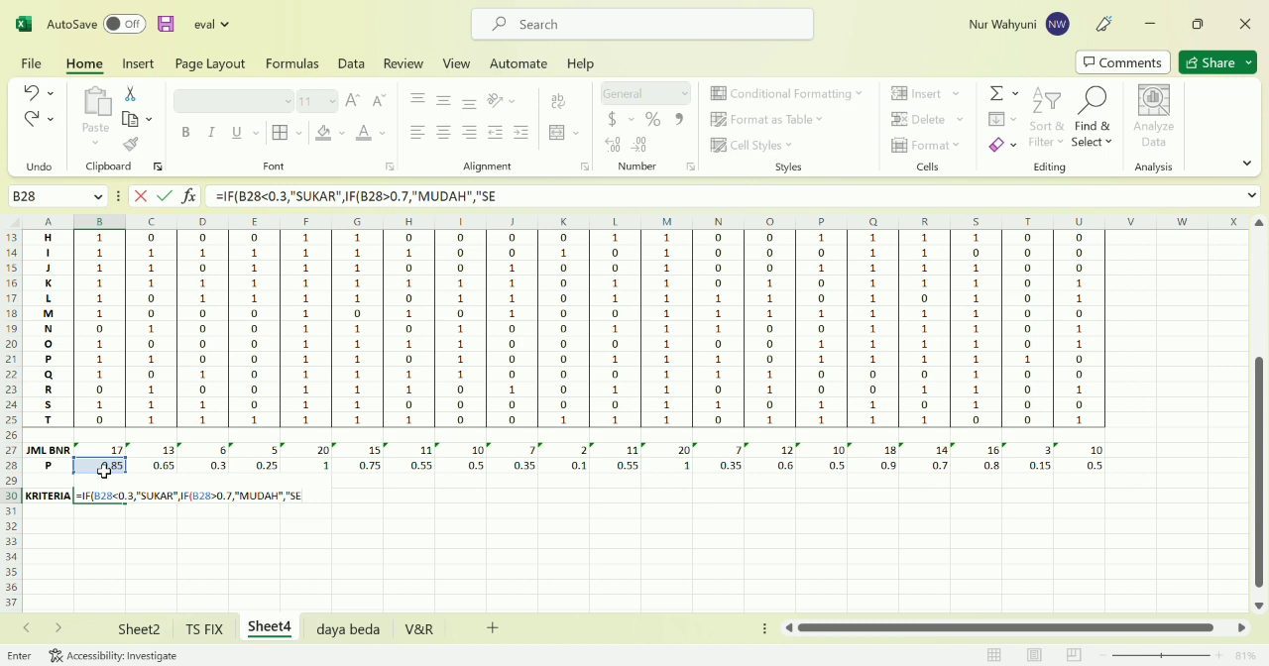
{"action": "type", "text": "NG"}
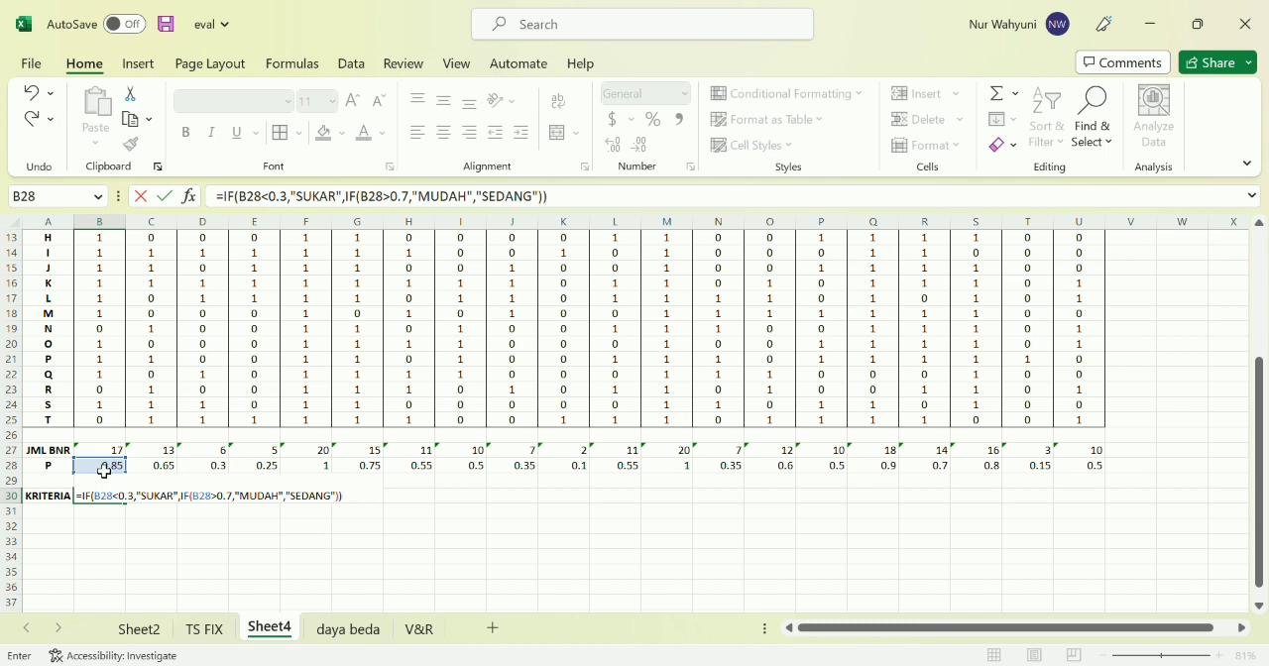
{"action": "key", "text": "Return"}
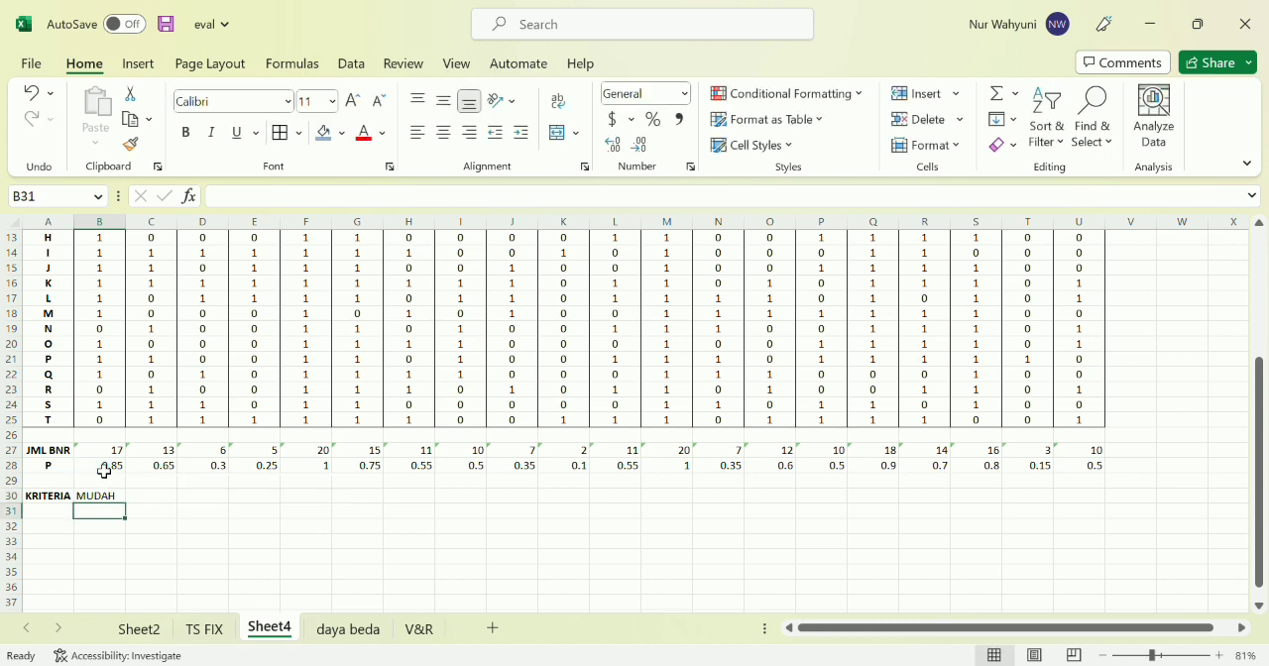
Fill the criteria formula from B30 across to U30 and check the formulas in the filled cells
{"action": "left_click", "coordinate": [118, 498]}
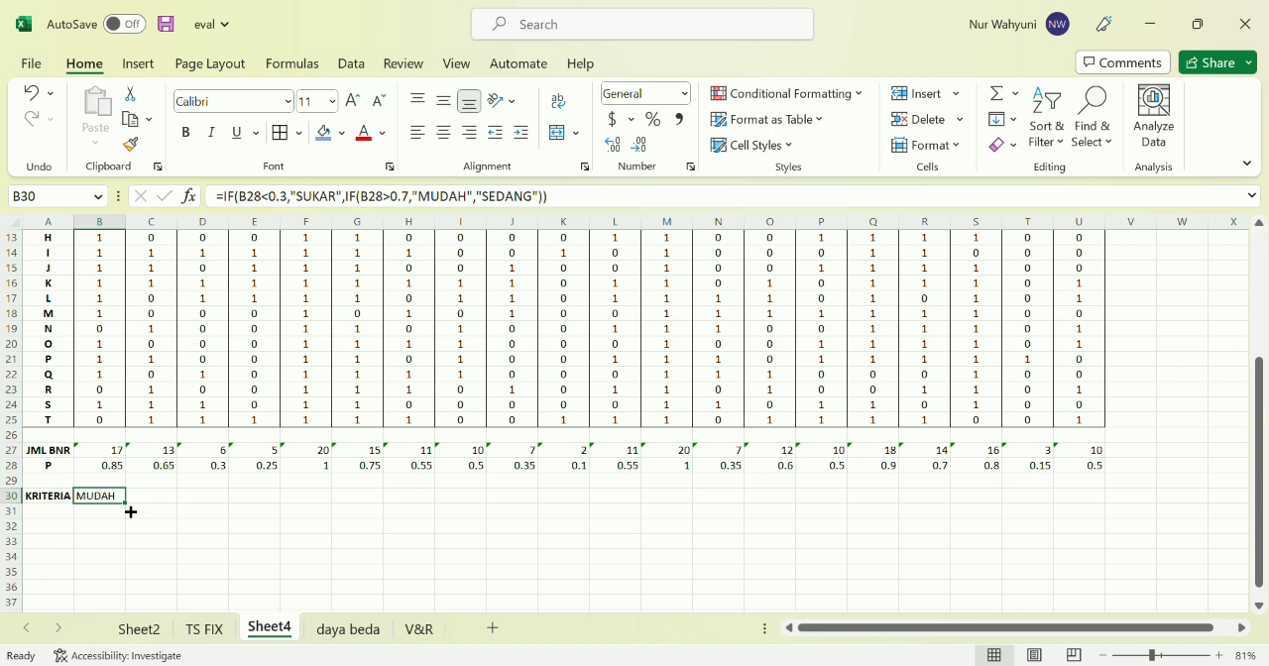
{"action": "left_click_drag", "start_coordinate": [129, 512], "coordinate": [1121, 502]}
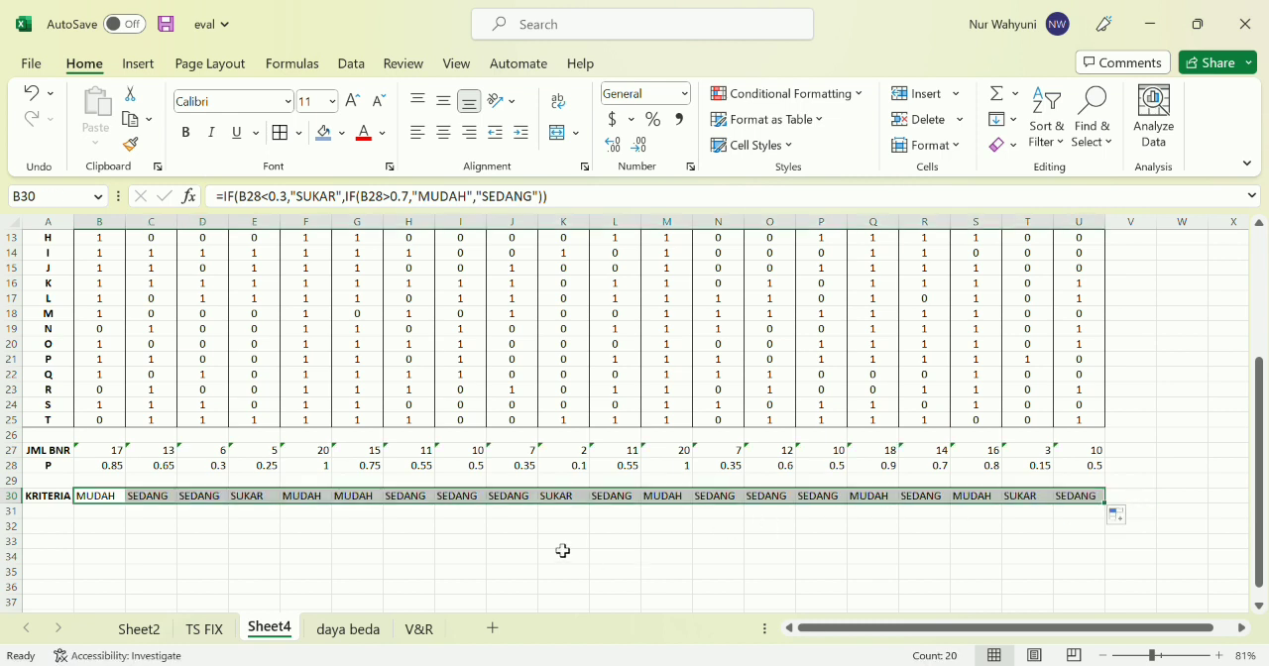
{"action": "left_click", "coordinate": [217, 547]}
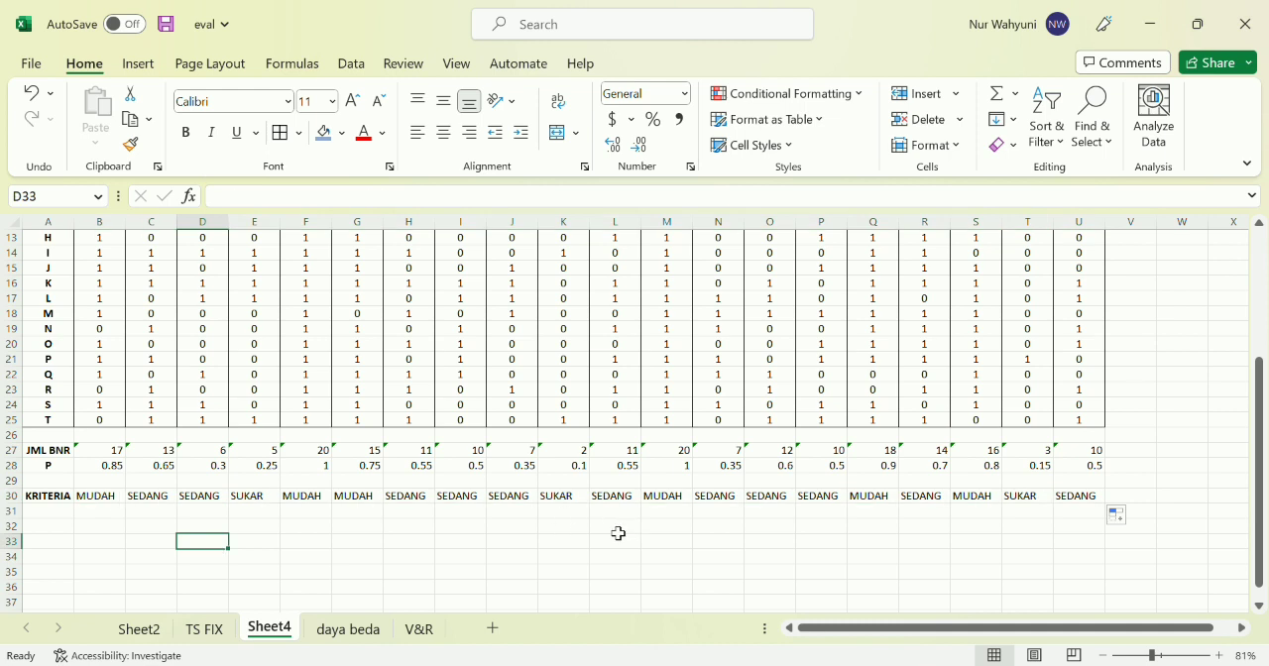
{"action": "left_click", "coordinate": [101, 498]}
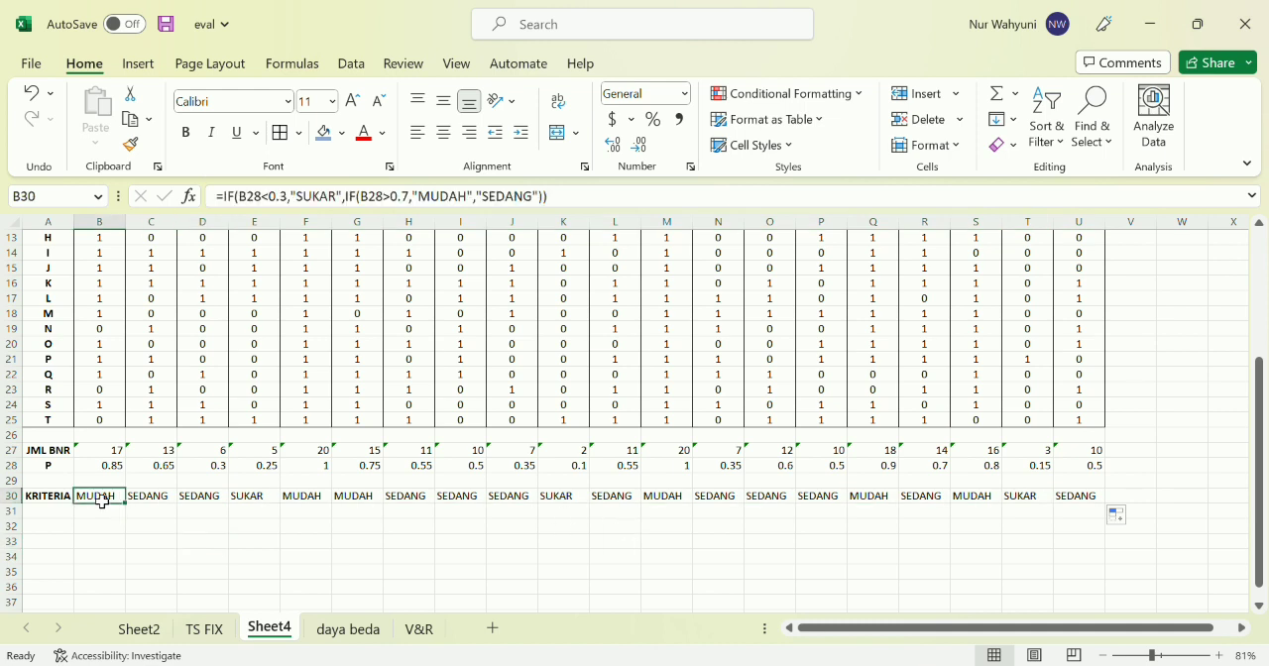
{"action": "left_click", "coordinate": [156, 496]}
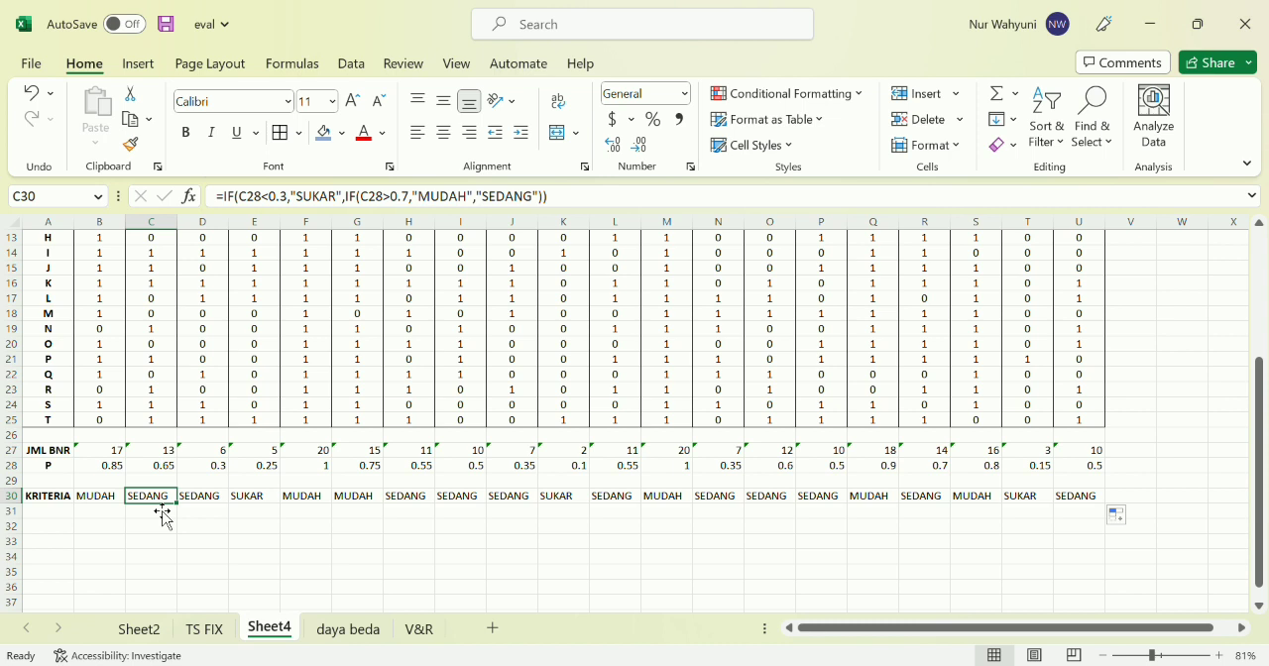
{"action": "left_click", "coordinate": [263, 500]}
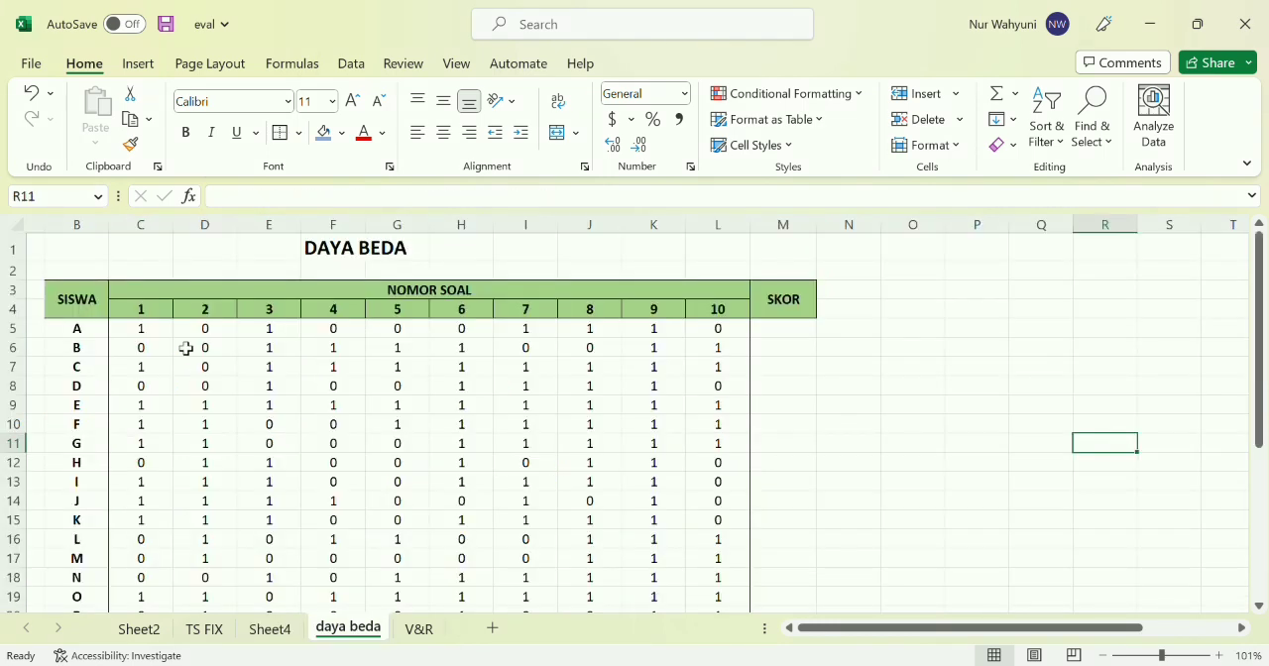
On the daya beda sheet, enter the note D = BA/JA - BB/JB in cell O25
{"action": "scroll", "coordinate": [186, 349], "scroll_direction": "down", "scroll_amount": 1}
{"action": "scroll", "coordinate": [186, 349], "scroll_direction": "down", "scroll_amount": 1}
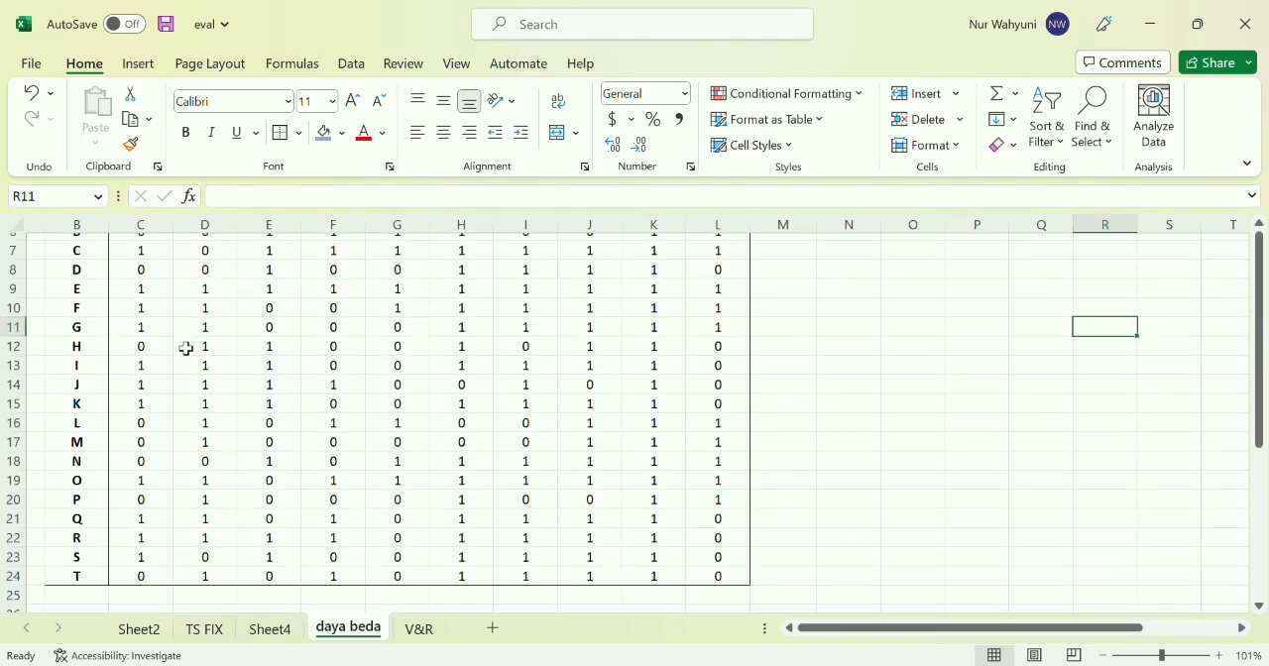
{"action": "scroll", "coordinate": [186, 349], "scroll_direction": "up", "scroll_amount": 2}
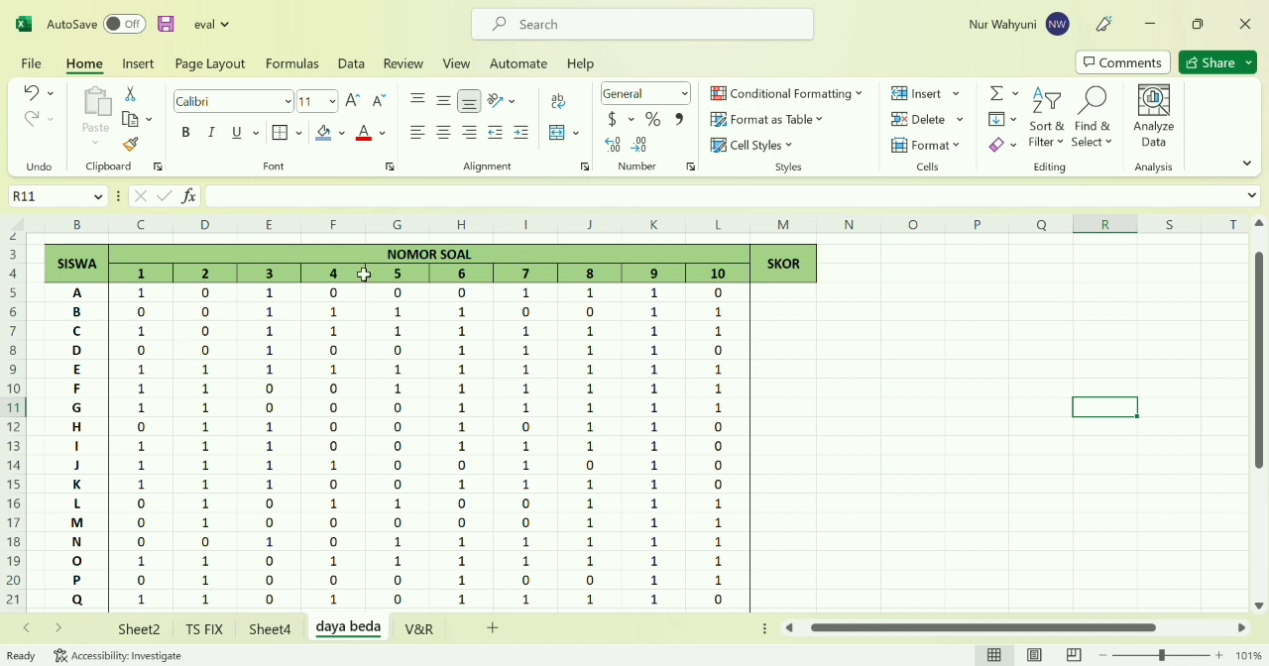
{"action": "scroll", "coordinate": [585, 408], "scroll_direction": "down", "scroll_amount": 3}
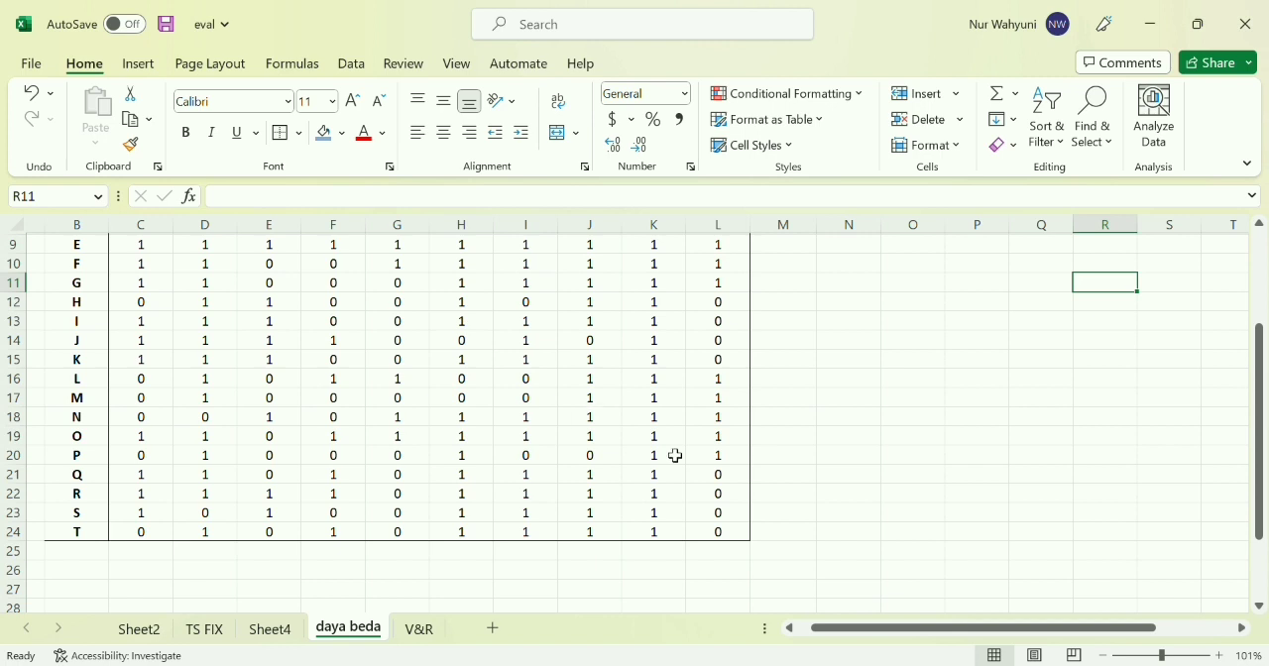
{"action": "left_click", "coordinate": [838, 558]}
{"action": "left_click", "coordinate": [920, 557]}
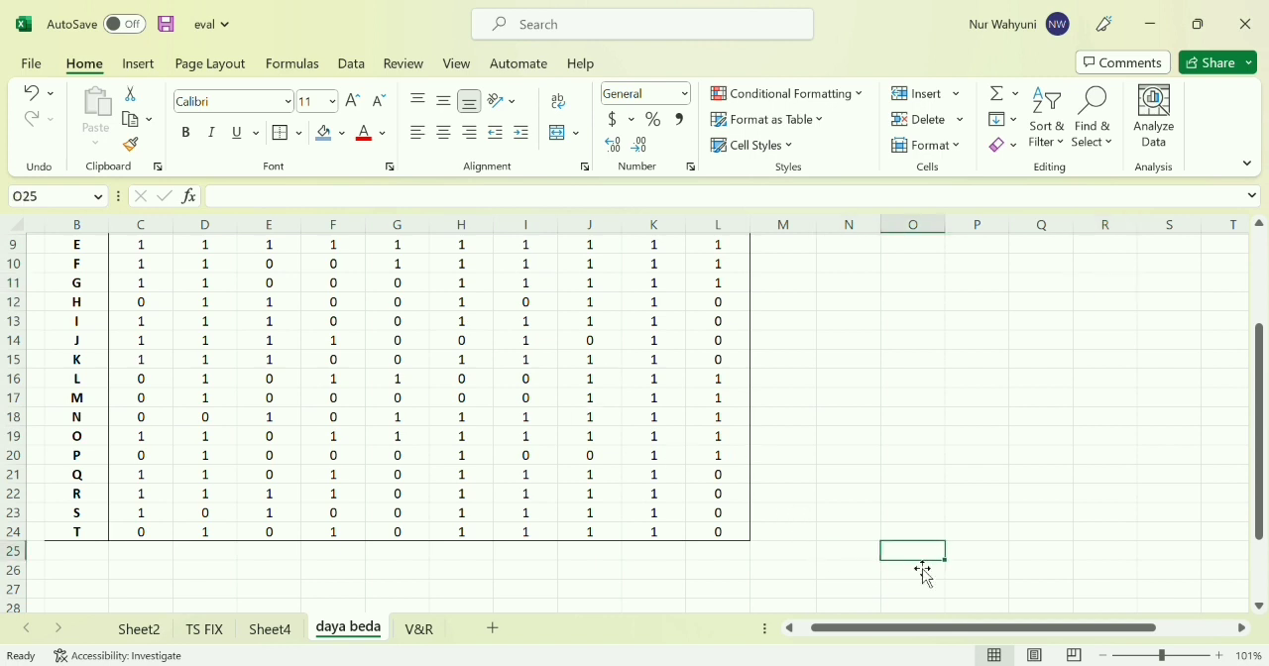
{"action": "type", "text": "D"}
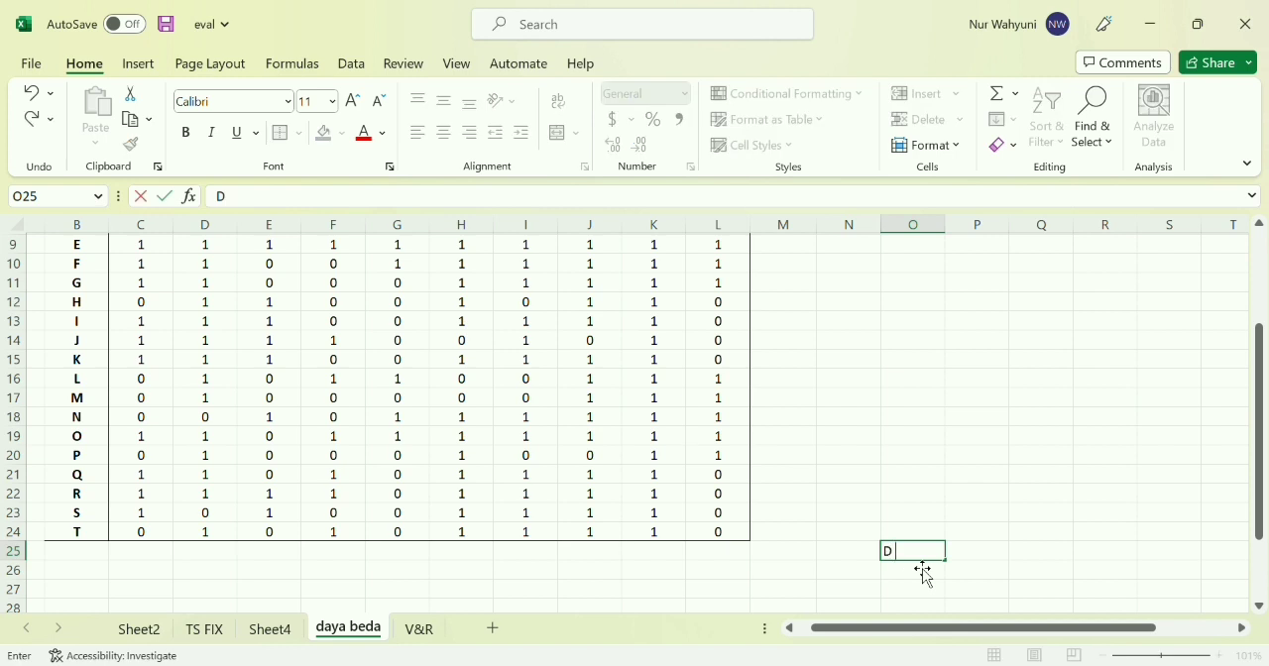
{"action": "type", "text": "= BA/JA - BB"}
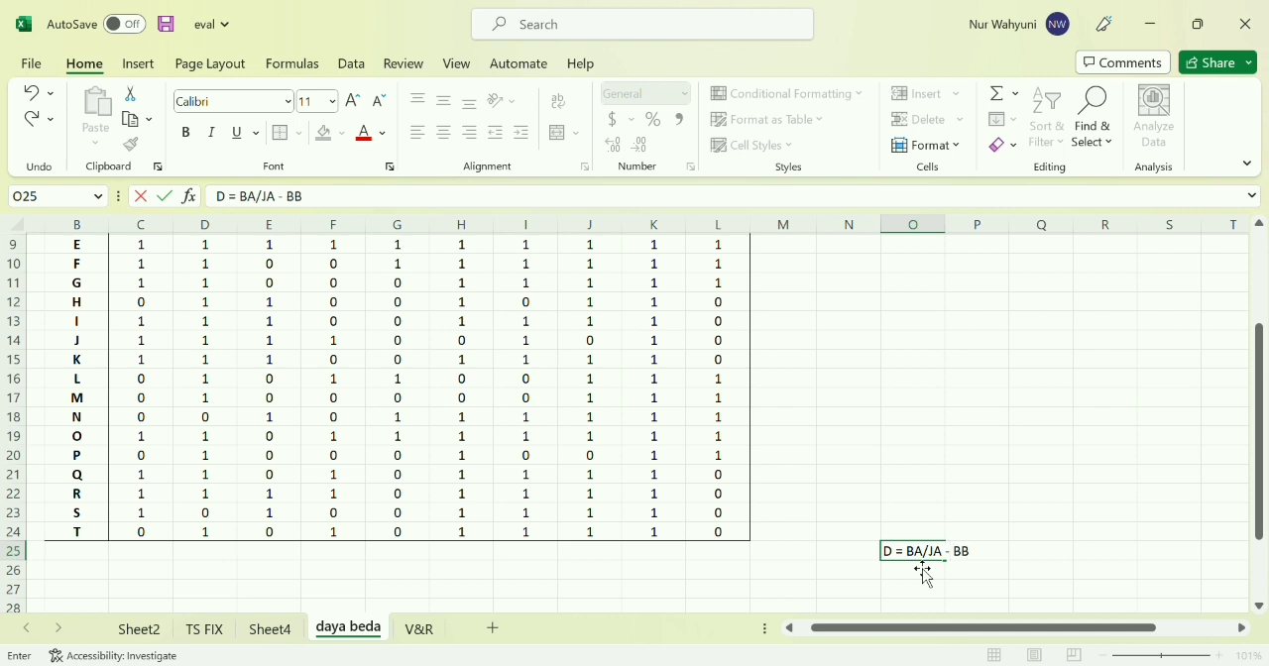
{"action": "type", "text": "/JB"}
{"action": "key", "text": "Return"}
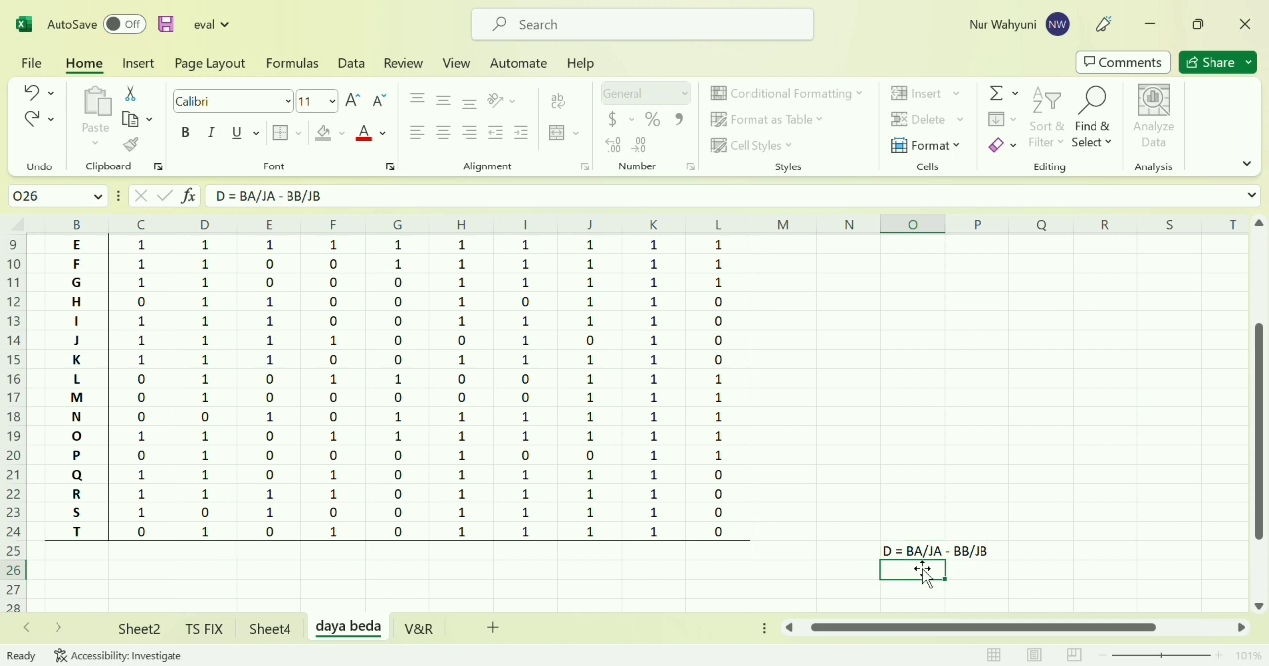
Enter the definition BA = JUMLAH RESPONDEN YANG BANYAK MENJAWAB SOAL DENGAN BENAR DI KELOMPOK ATAS in O26
{"action": "type", "text": "BA"}
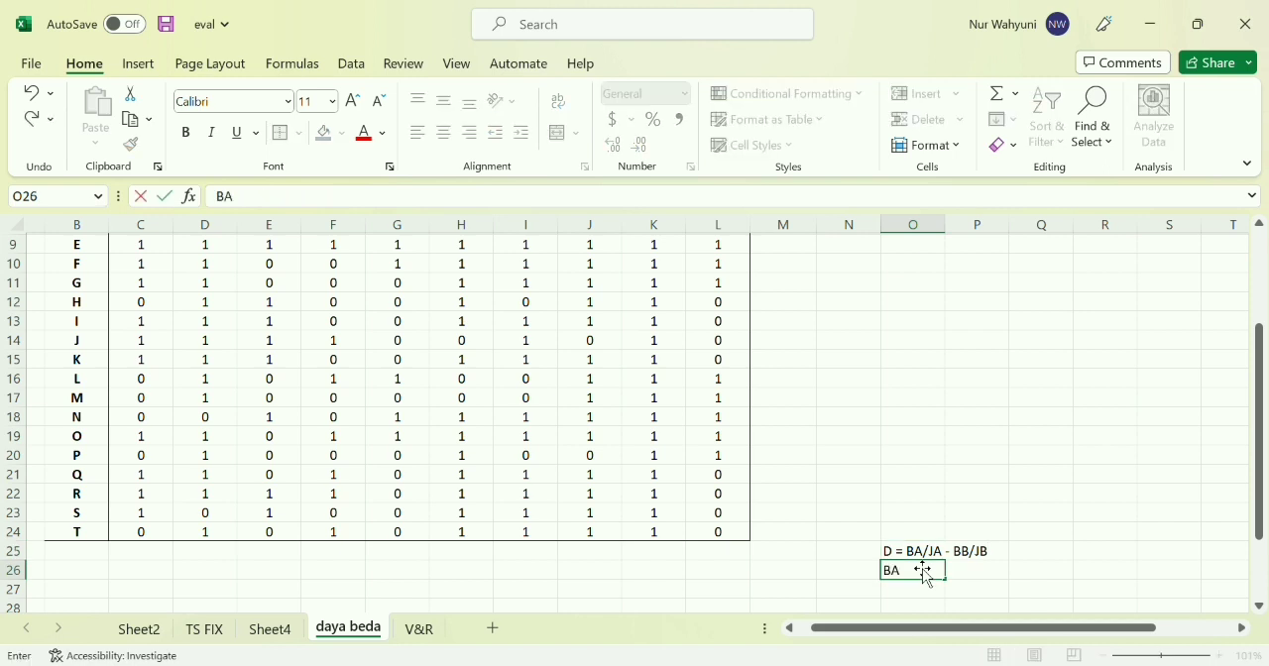
{"action": "type", "text": " = JUMLAH"}
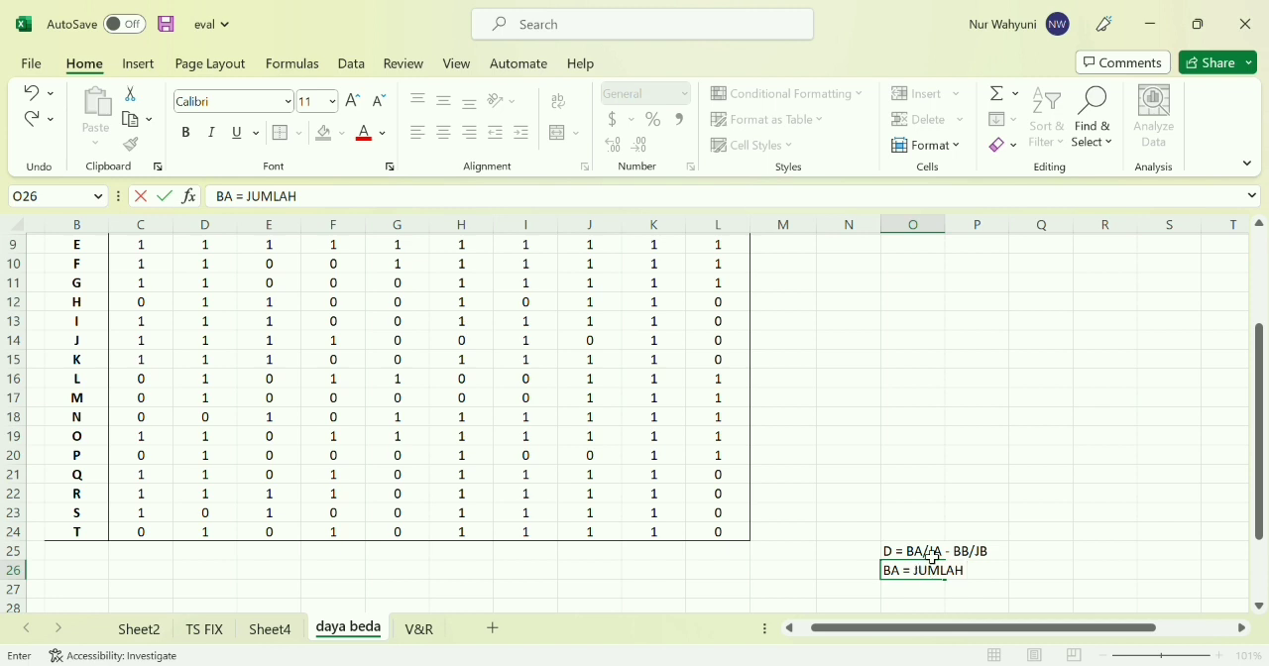
{"action": "type", "text": " RESPONDEN"}
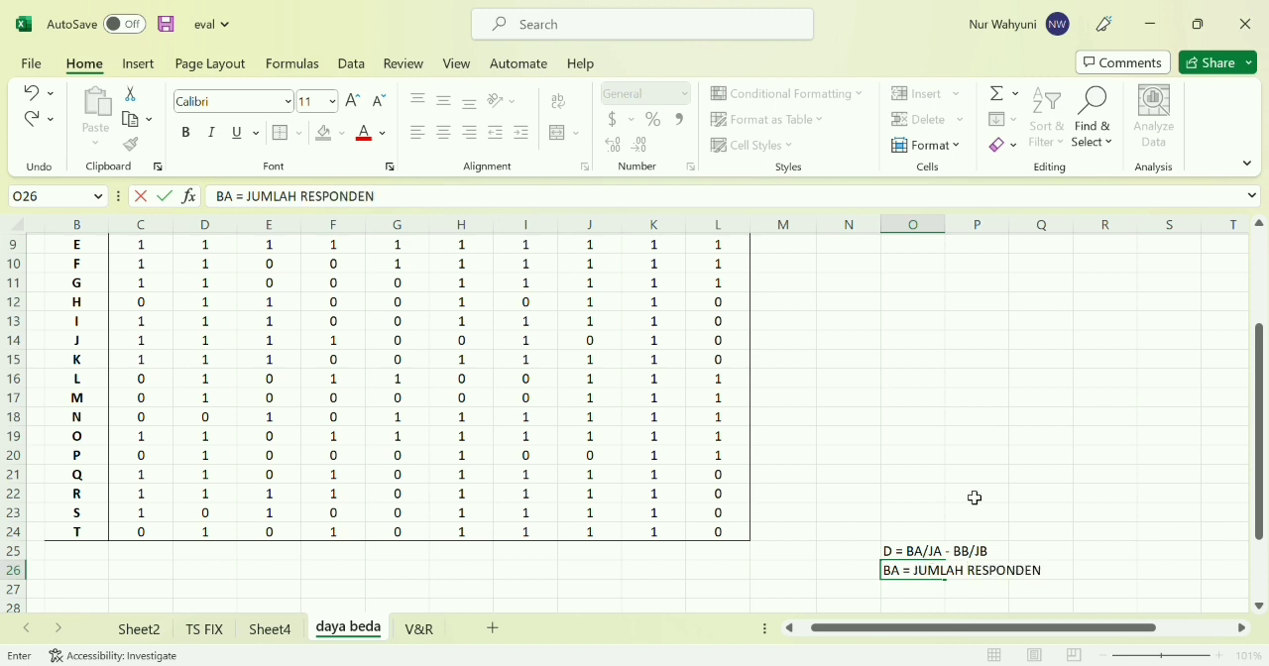
{"action": "type", "text": " YANG BANYAK M"}
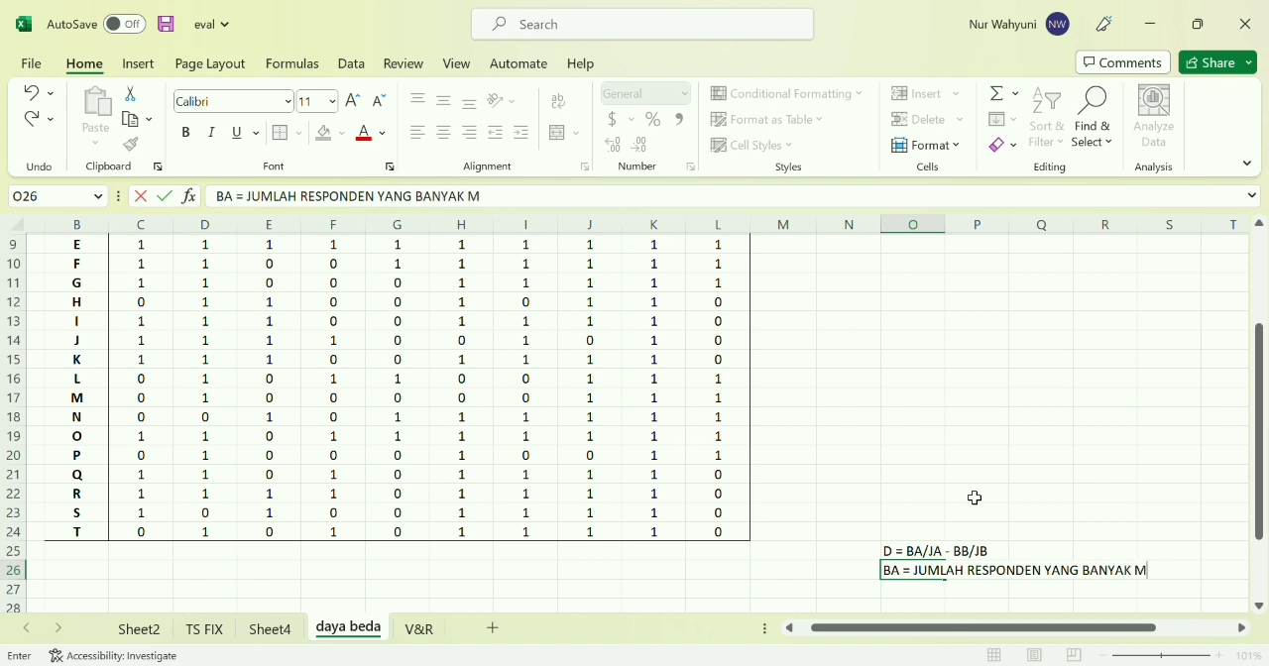
{"action": "type", "text": "ENJAWAB SOAL"}
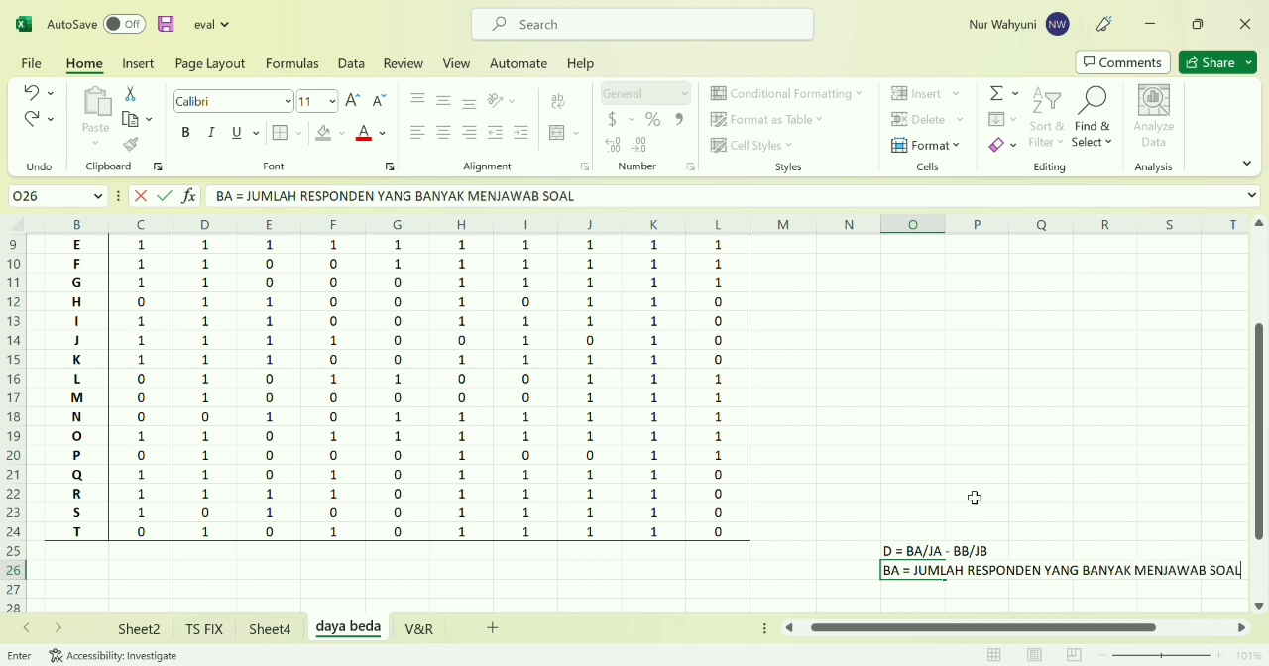
{"action": "type", "text": " DENGAN "}
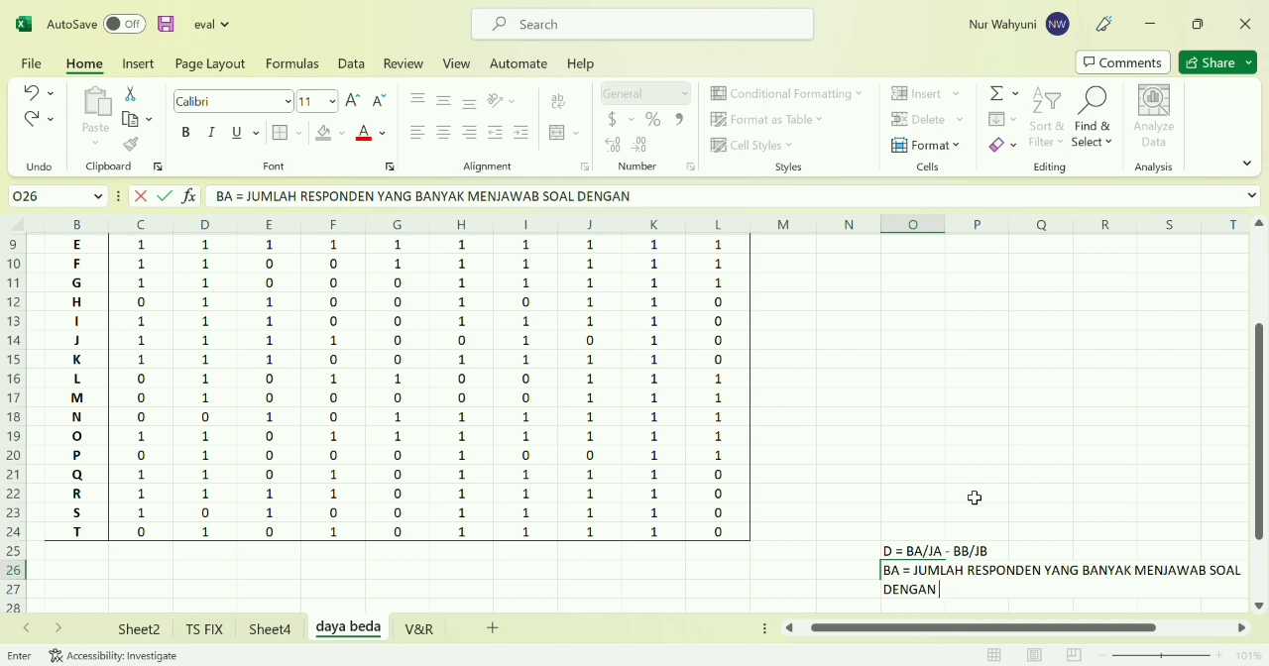
{"action": "type", "text": "BENAR DI KE"}
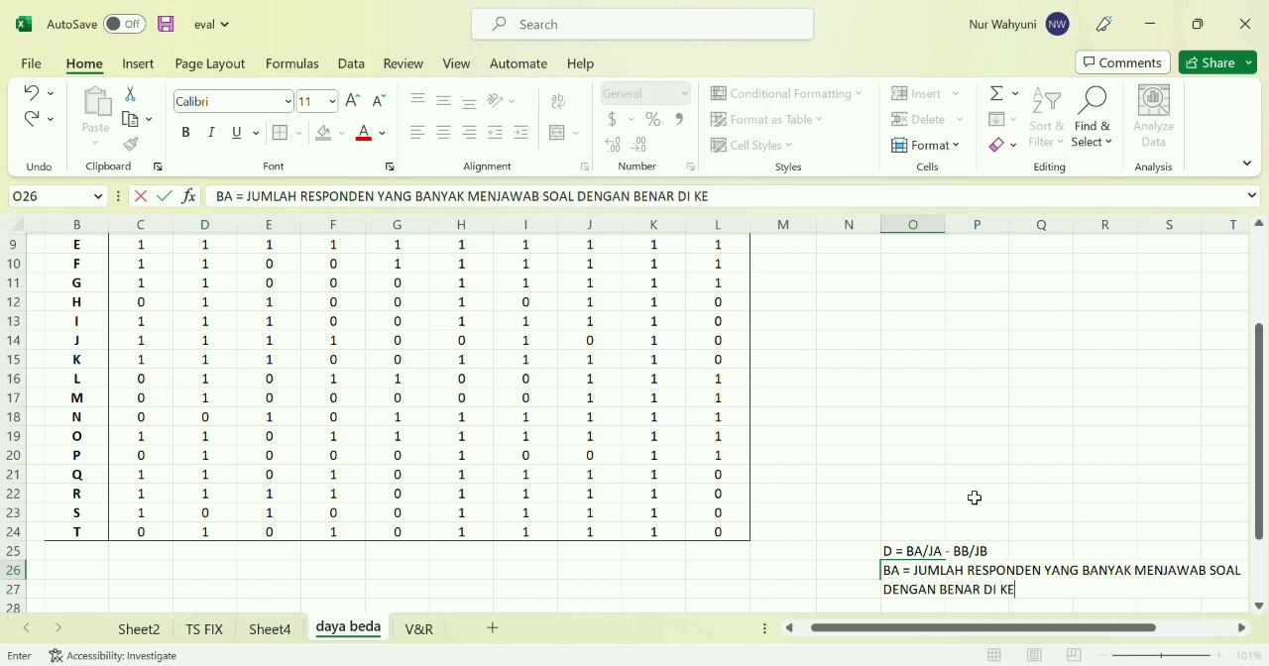
{"action": "type", "text": "LOMPOK ATAS"}
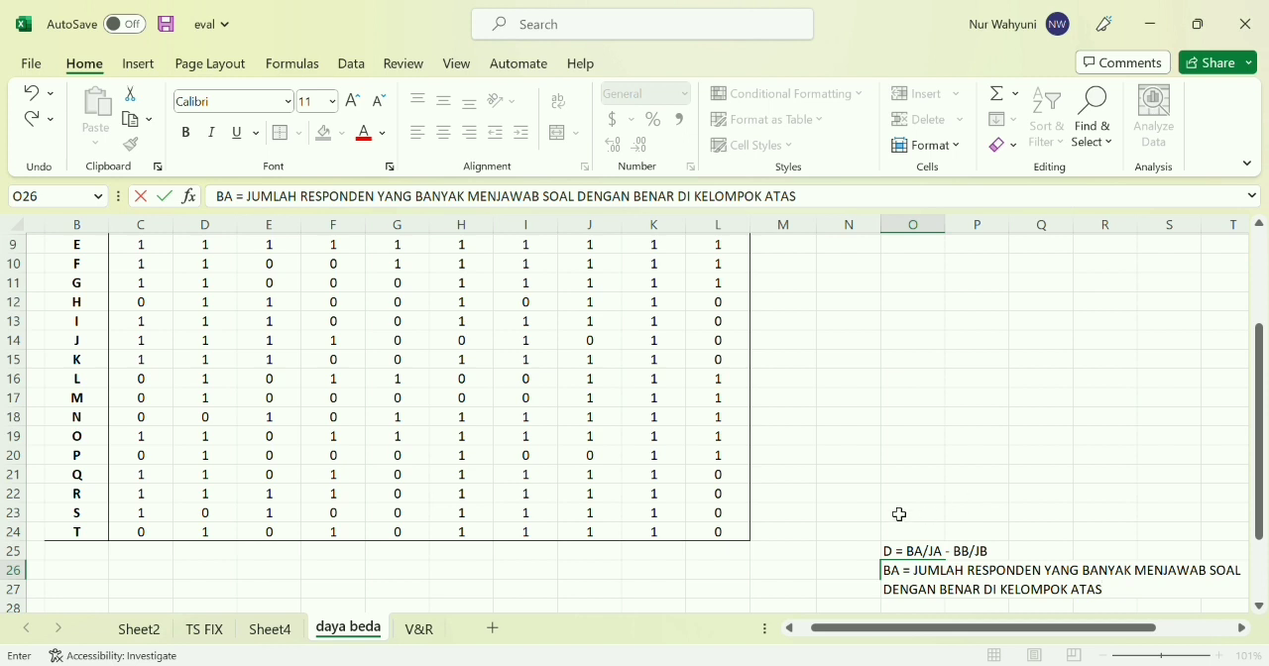
{"action": "left_click", "coordinate": [968, 557]}
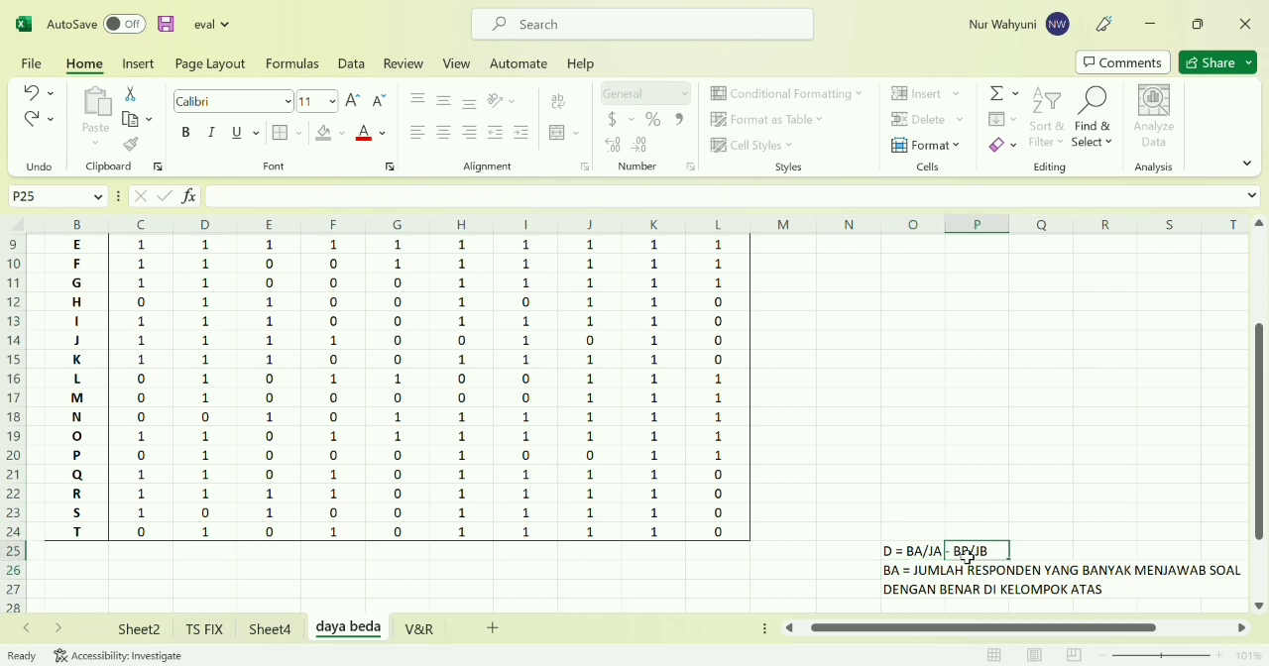
Enter the definition BB = JUMLAH RESPONDEN YANG BANYAK MENJAWAB SOAL DENGAN BENAR DI KELOMPOK BAWAH in cell O27
{"action": "left_click", "coordinate": [1084, 533]}
{"action": "scroll", "coordinate": [1084, 533], "scroll_direction": "up", "scroll_amount": 3}
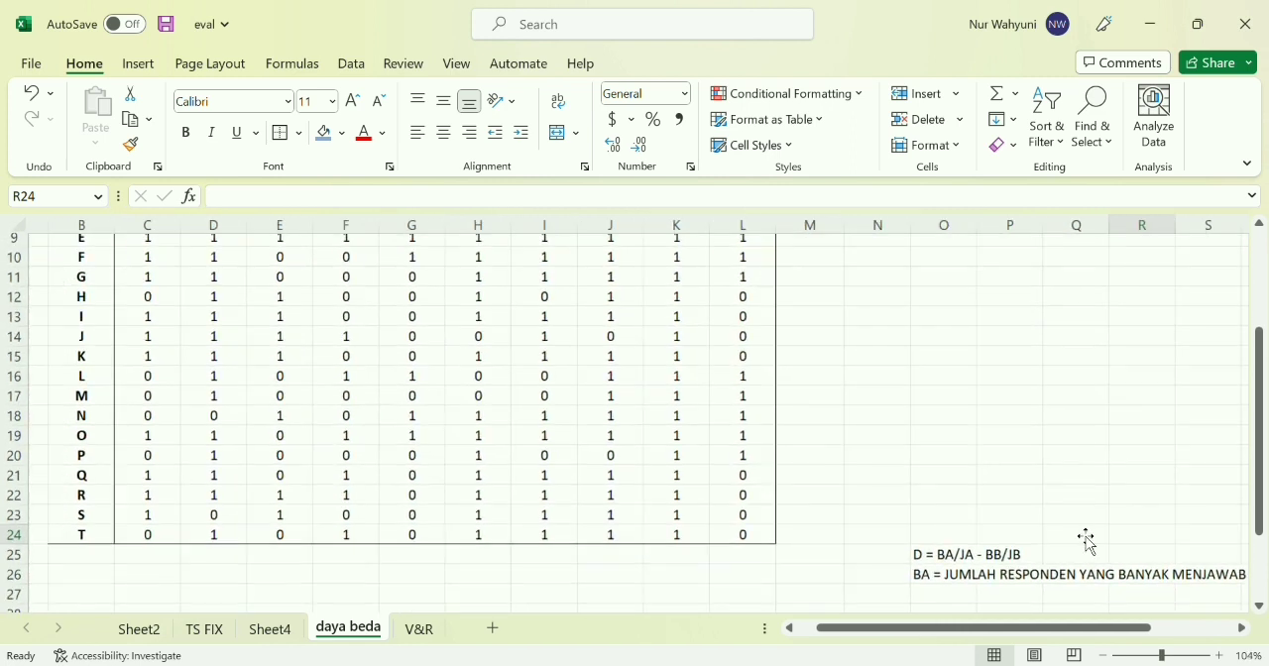
{"action": "scroll", "coordinate": [861, 546], "scroll_direction": "right", "scroll_amount": 4}
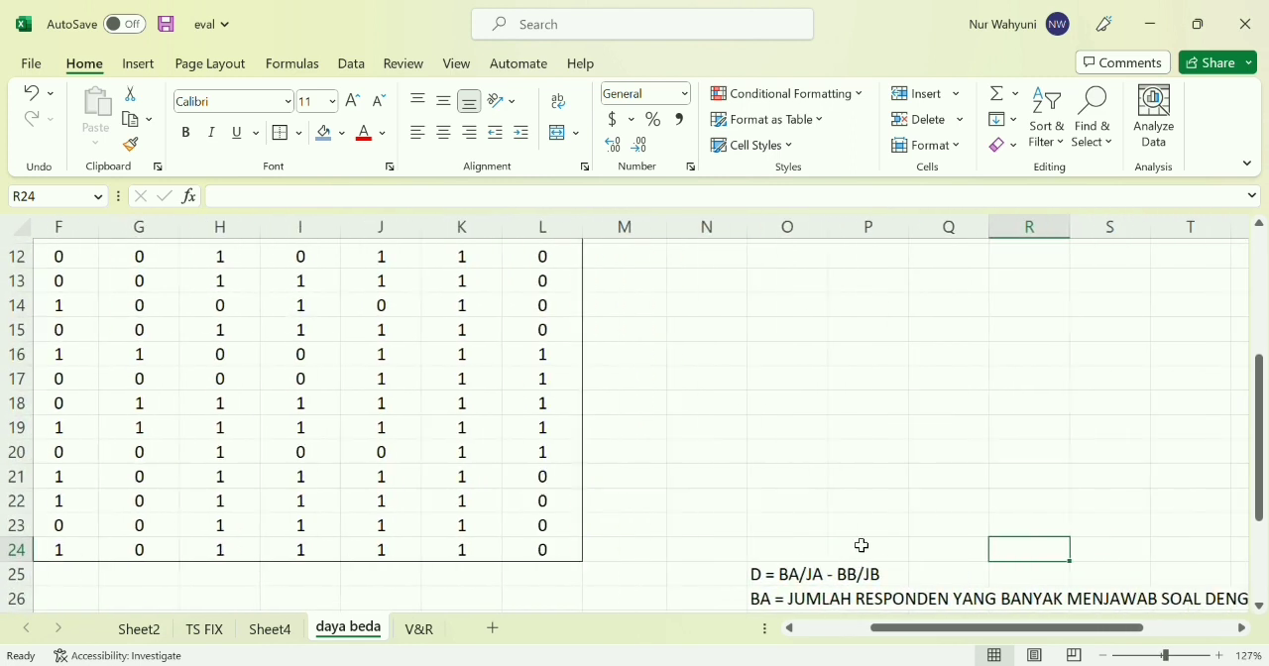
{"action": "scroll", "coordinate": [862, 545], "scroll_direction": "down", "scroll_amount": 3}
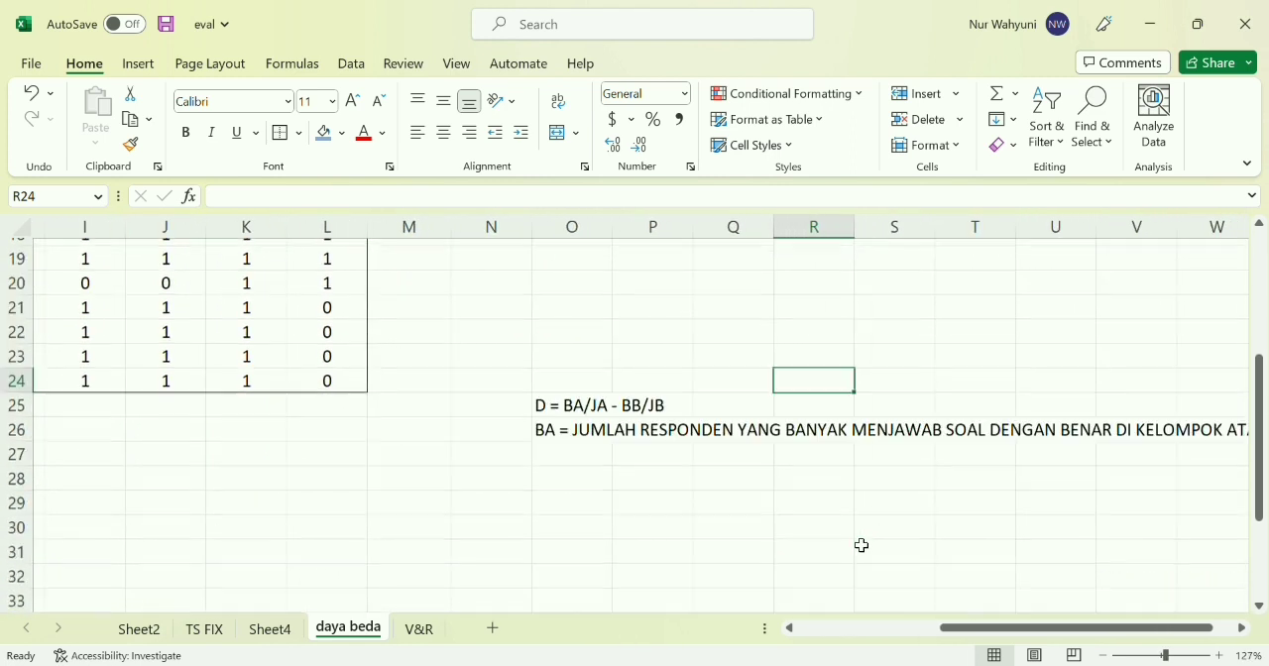
{"action": "scroll", "coordinate": [771, 462], "scroll_direction": "right", "scroll_amount": 1}
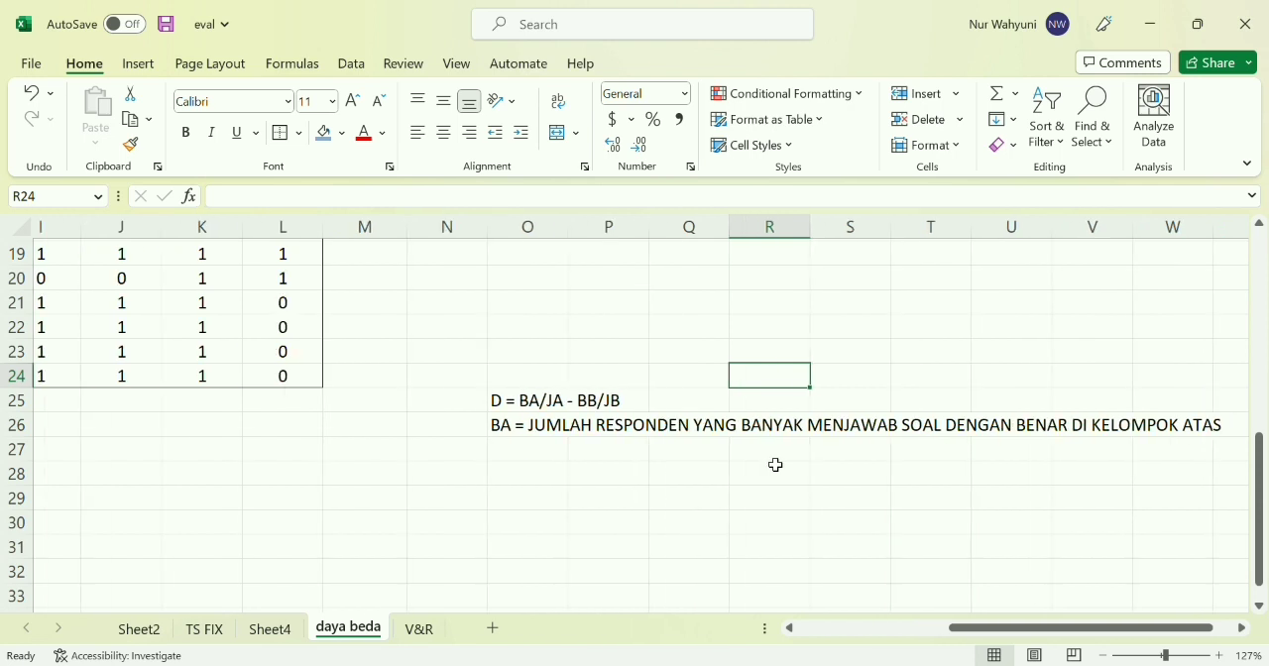
{"action": "left_click", "coordinate": [516, 460]}
{"action": "type", "text": "BB"}
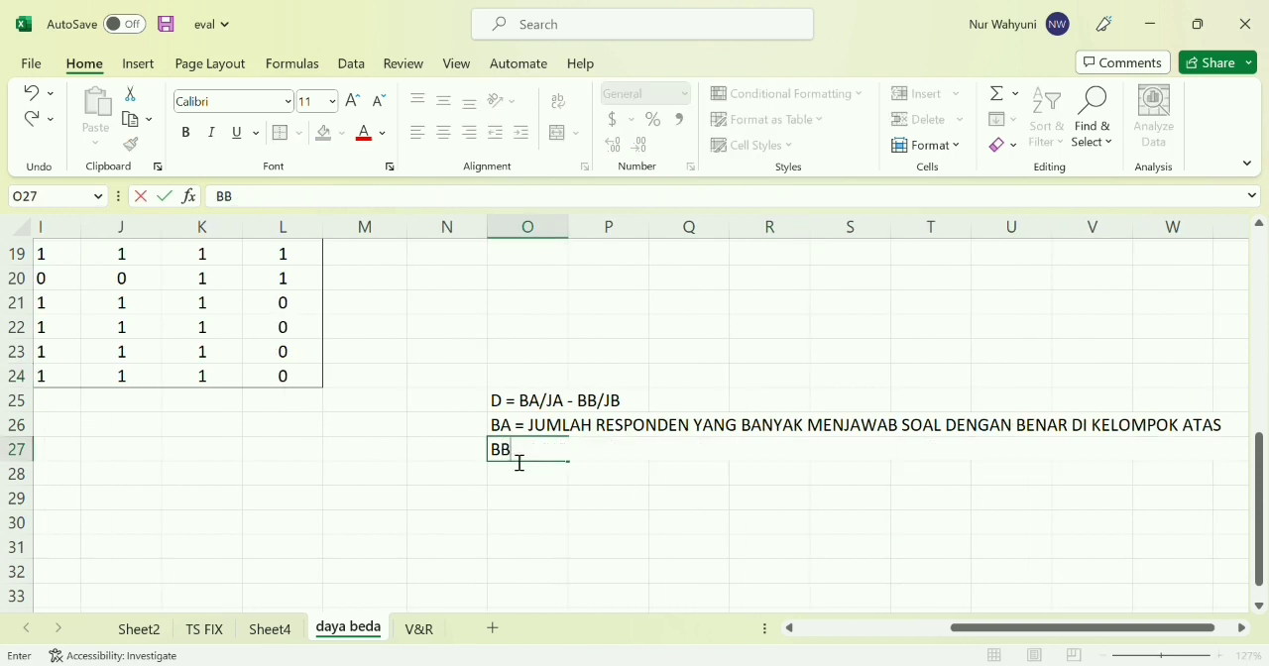
{"action": "type", "text": " = JUMLAH RESPO"}
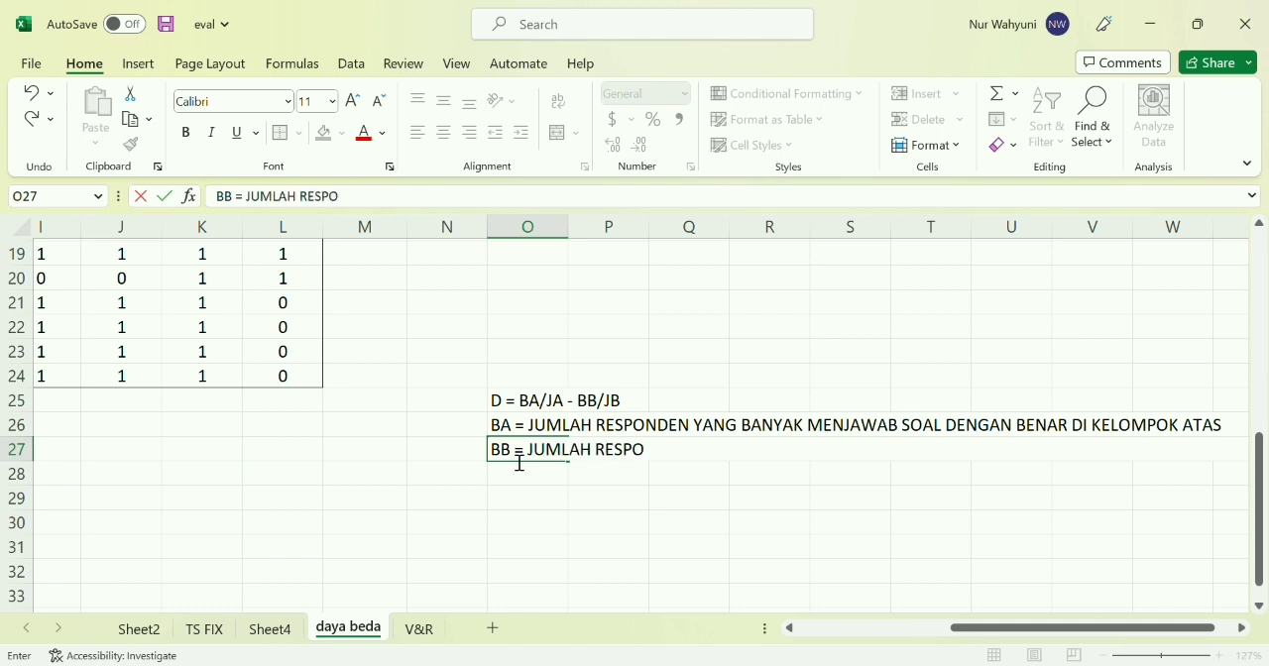
{"action": "type", "text": "NDEN YANG BAN"}
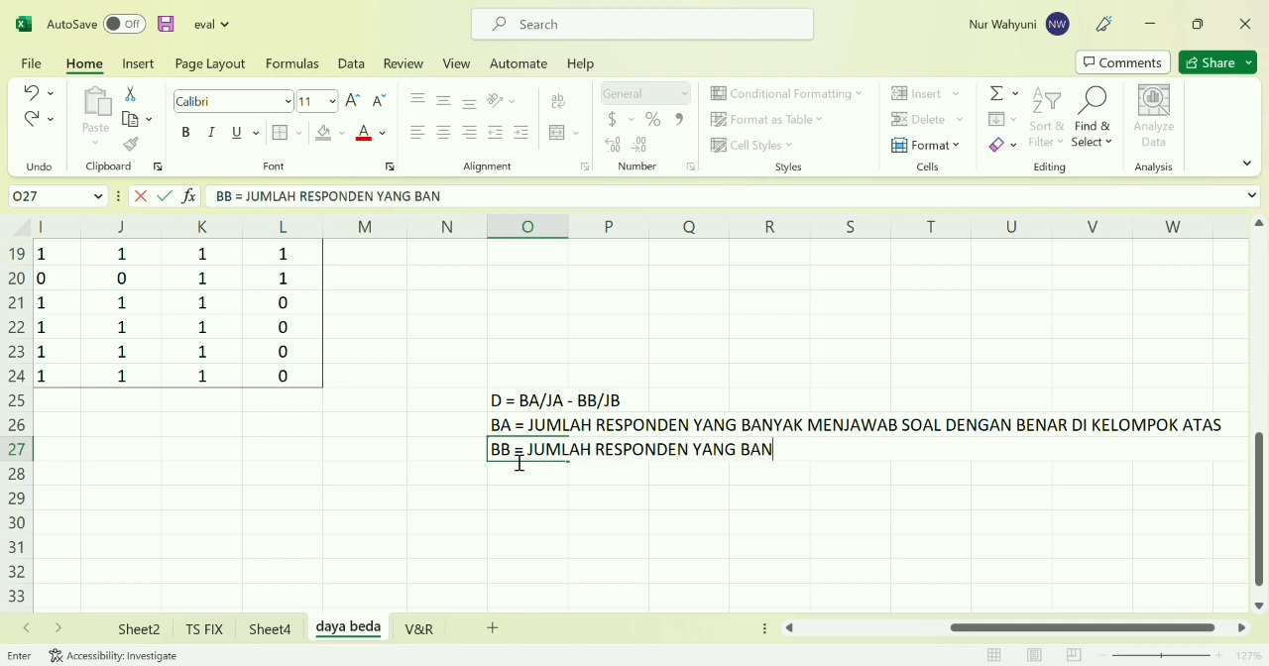
{"action": "type", "text": "YAK MENJAWAB"}
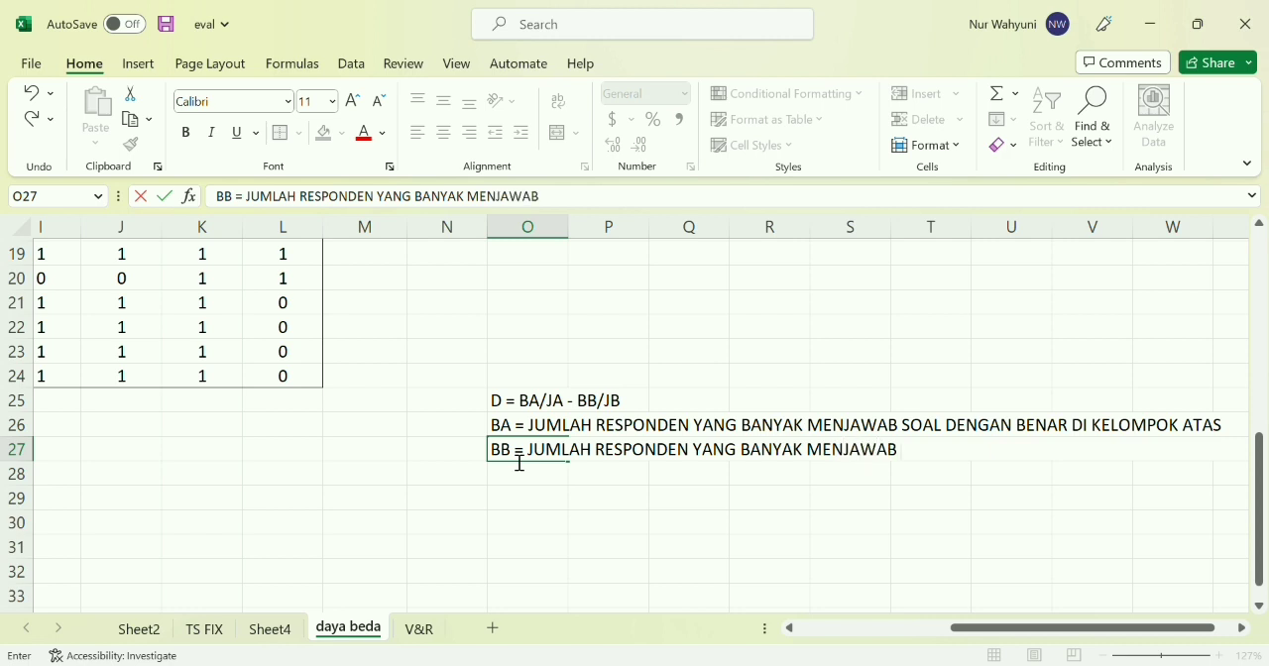
{"action": "type", "text": " SOAL DENGAN B"}
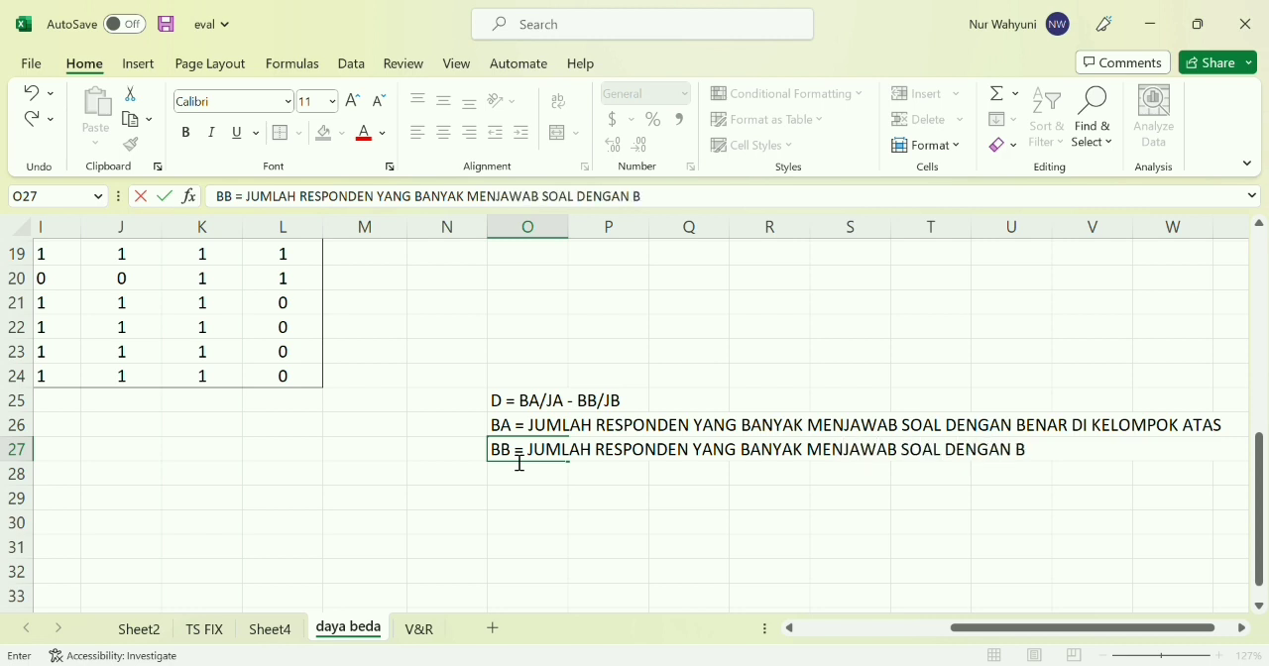
{"action": "type", "text": "ENAR DI KEL"}
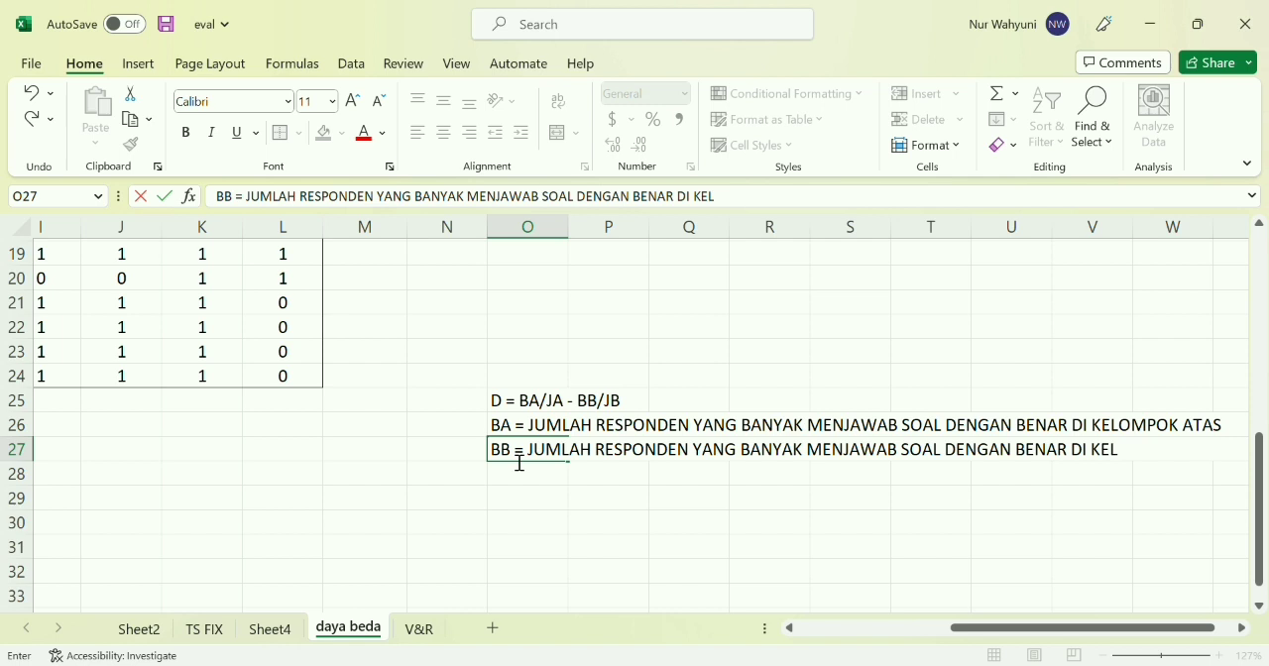
{"action": "type", "text": "OMPOK BAWAH"}
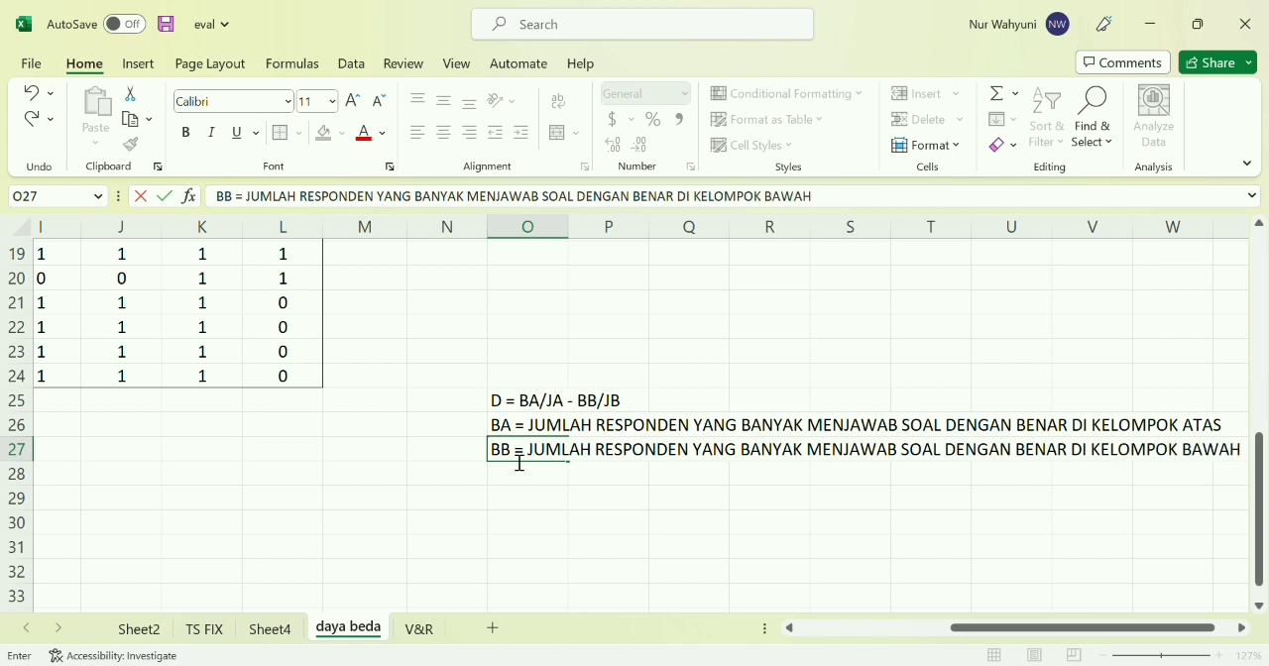
{"action": "key", "text": "Return"}
Enter the definition JA = JUMLAH ATAU BANYAKNYA RESPONDEN DI KELOMPOK ATAS in cell O28
{"action": "type", "text": "JA"}
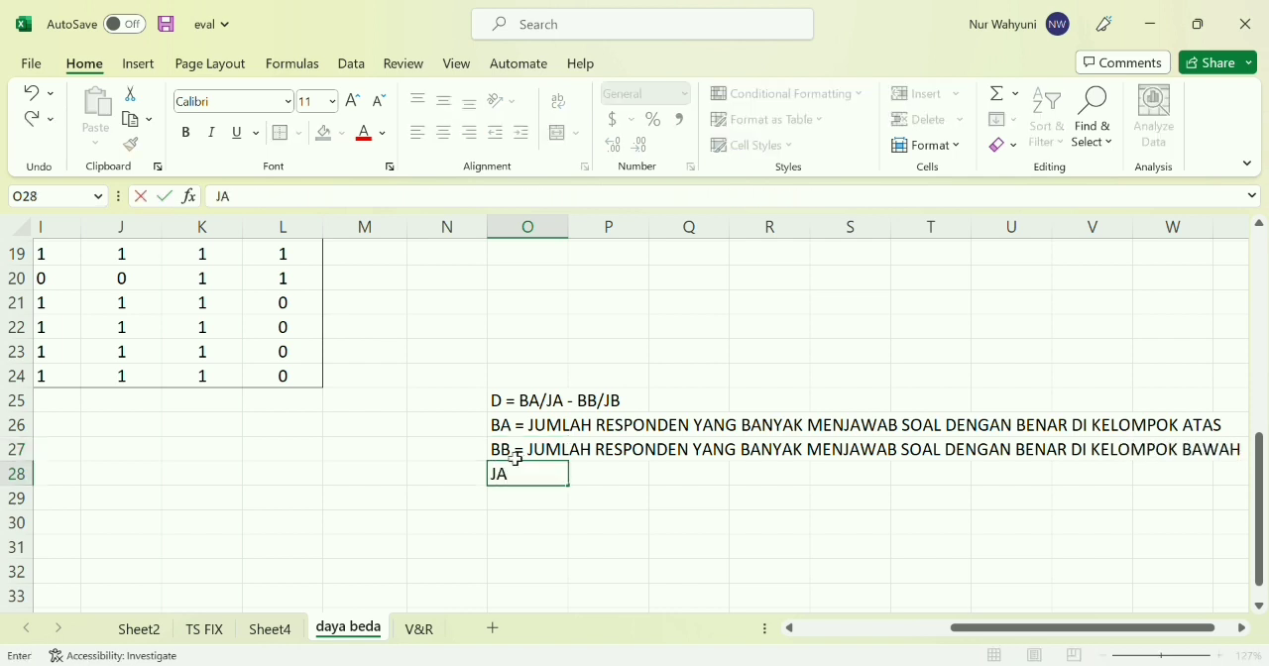
{"action": "type", "text": " = JUML"}
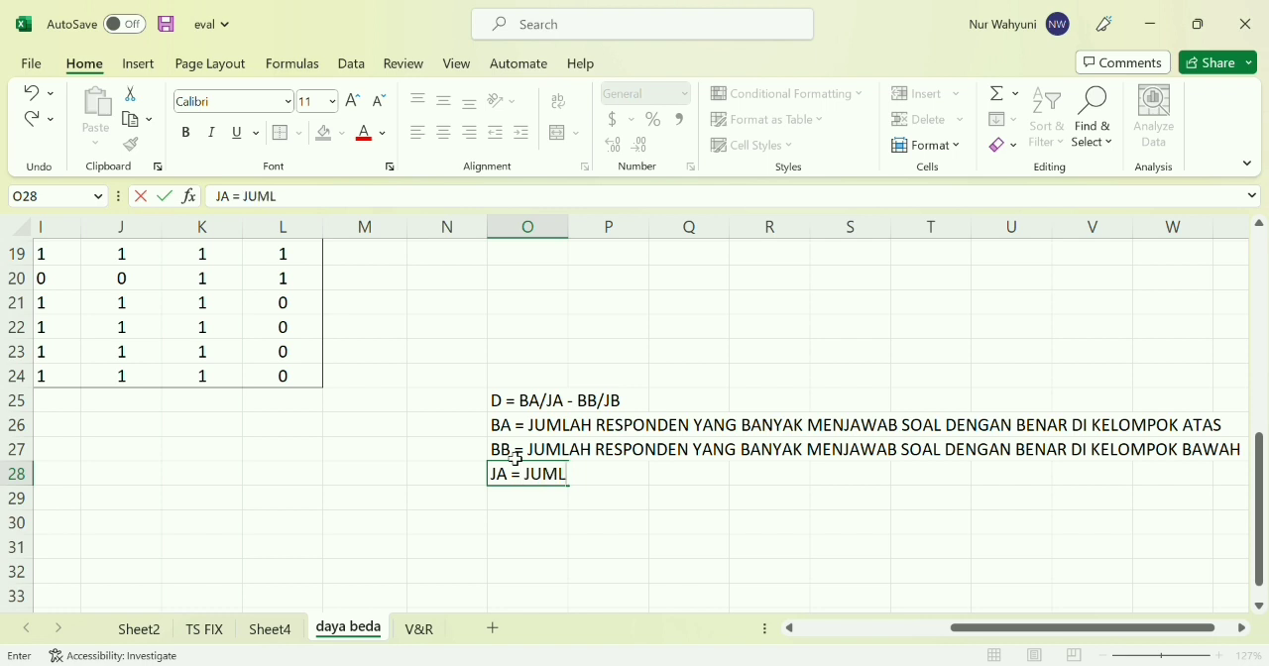
{"action": "type", "text": "AH ATAU BAN"}
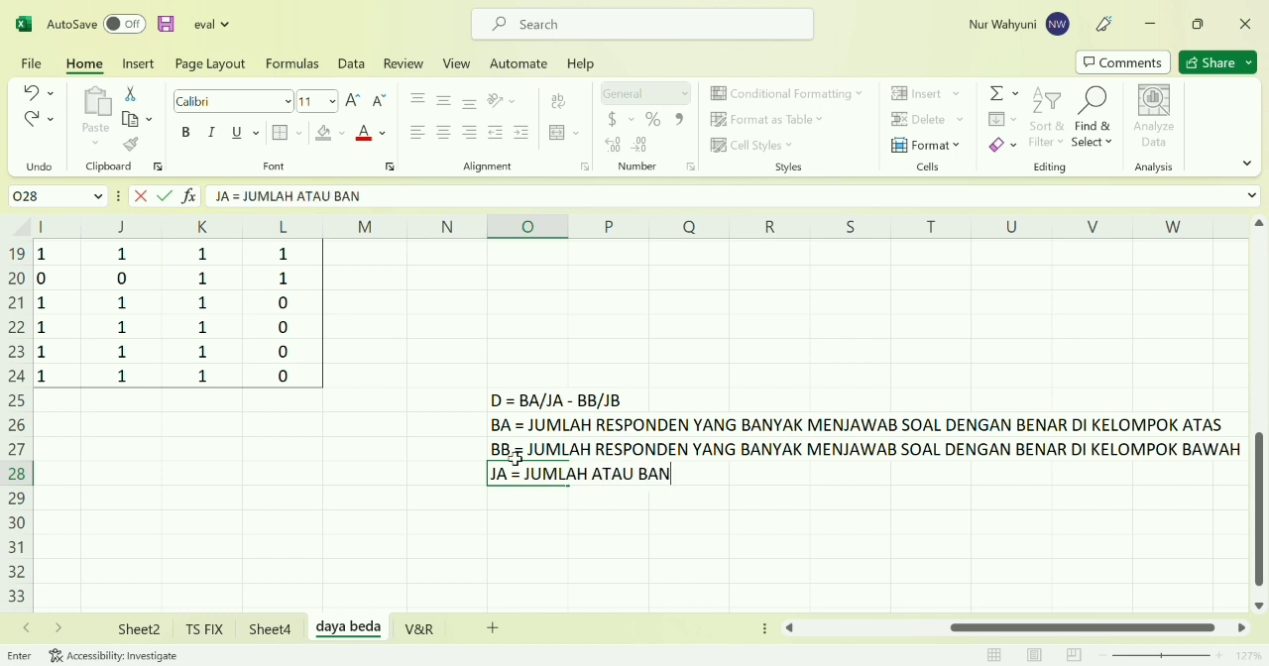
{"action": "type", "text": "YAKNYA RESPON"}
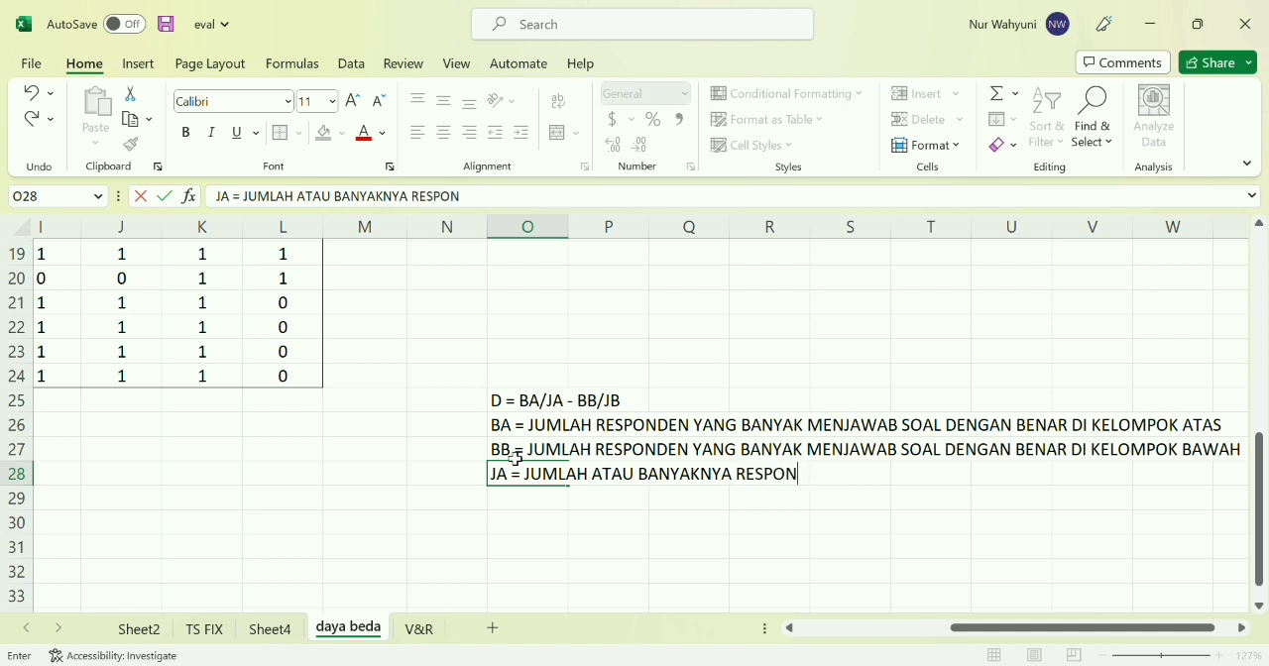
{"action": "type", "text": "DEN"}
{"action": "type", "text": " DI"}
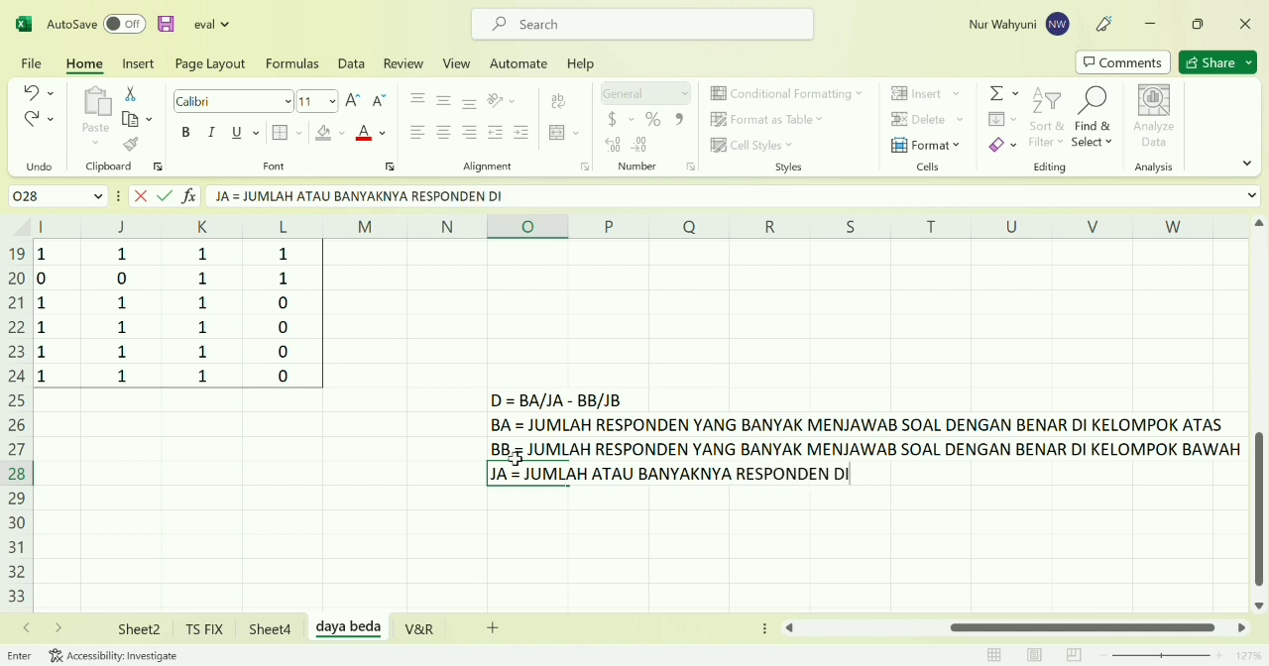
{"action": "type", "text": " KELOMPOK ATAS"}
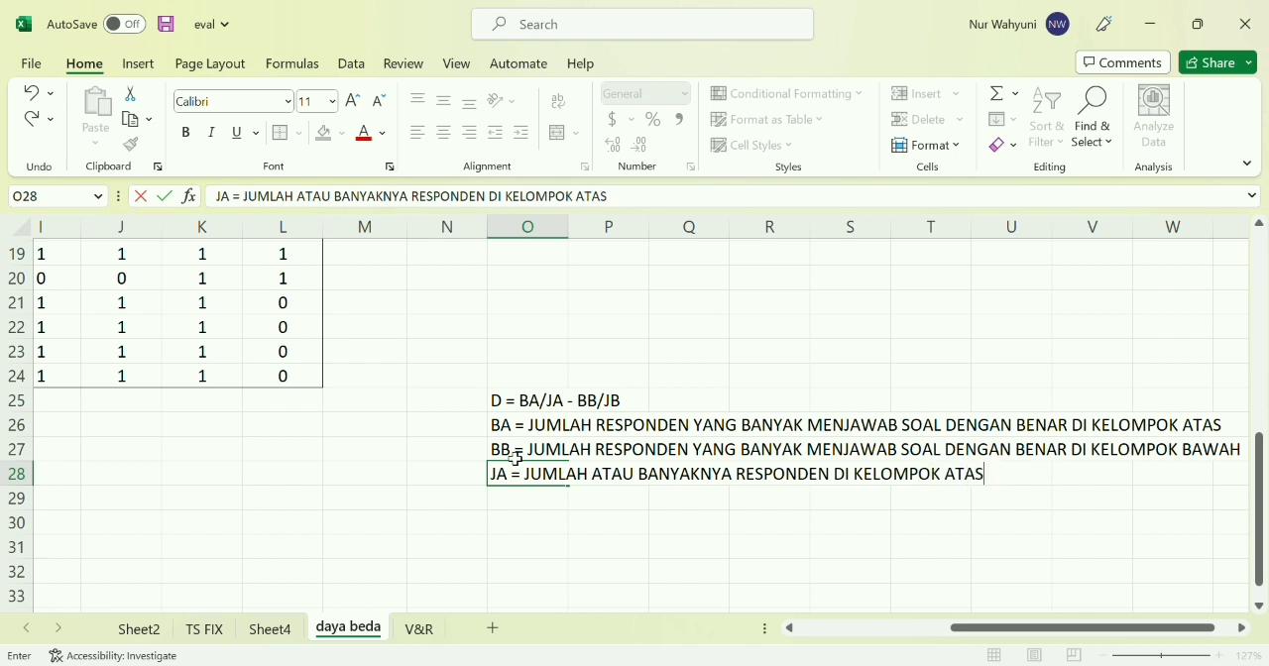
{"action": "key", "text": "Return"}
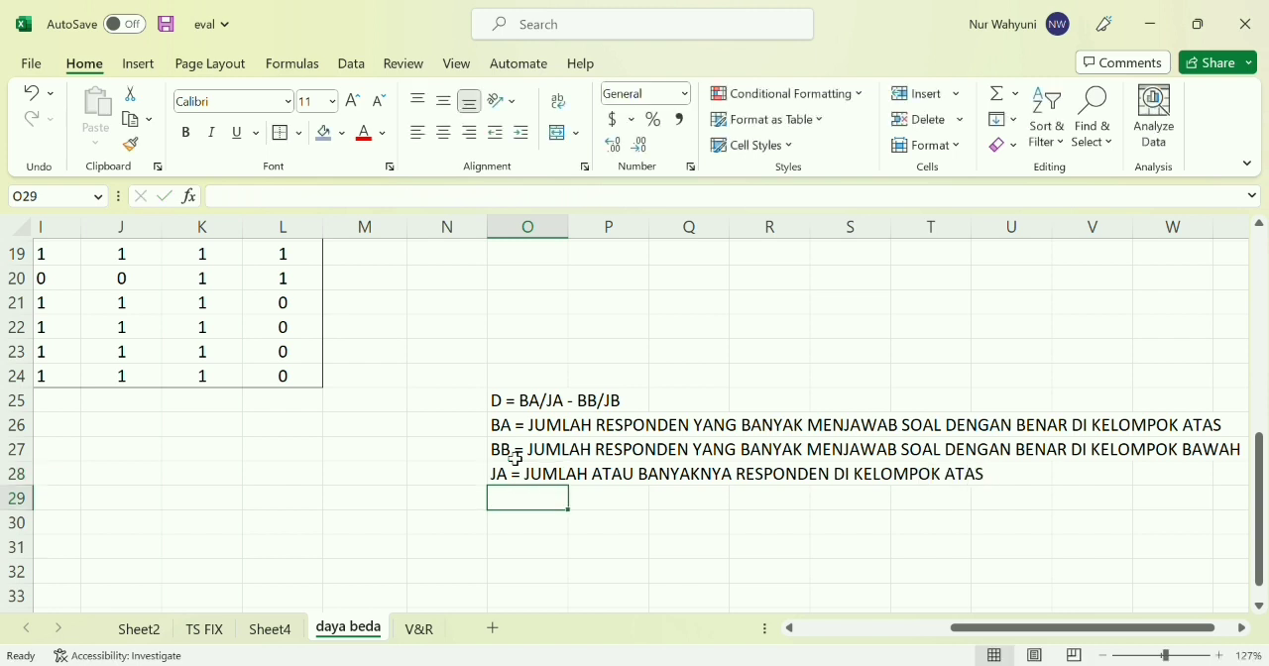
Enter the definition JB = JUMLAH ATAU BANYAKNYA RESPONDEN DI KELOMPOK BAWAH in cell O29
{"action": "type", "text": "JB = JUM"}
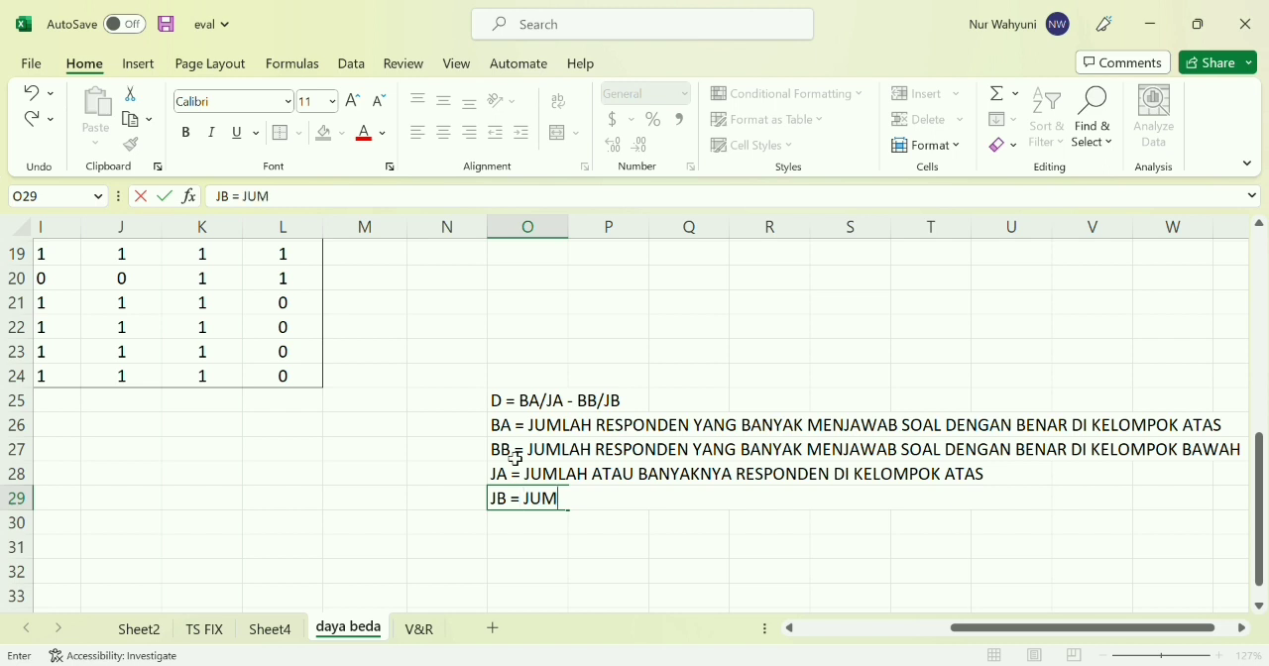
{"action": "type", "text": "LAH ATAU B"}
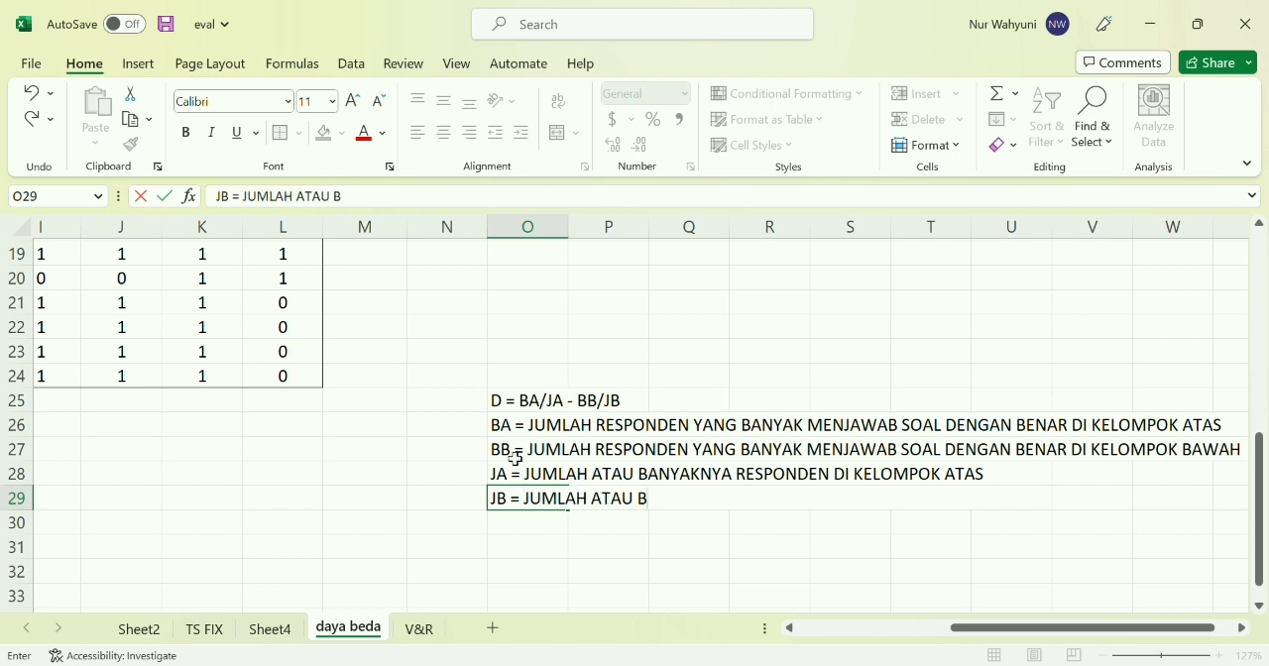
{"action": "type", "text": "ANYAKNYA RESPONDEN"}
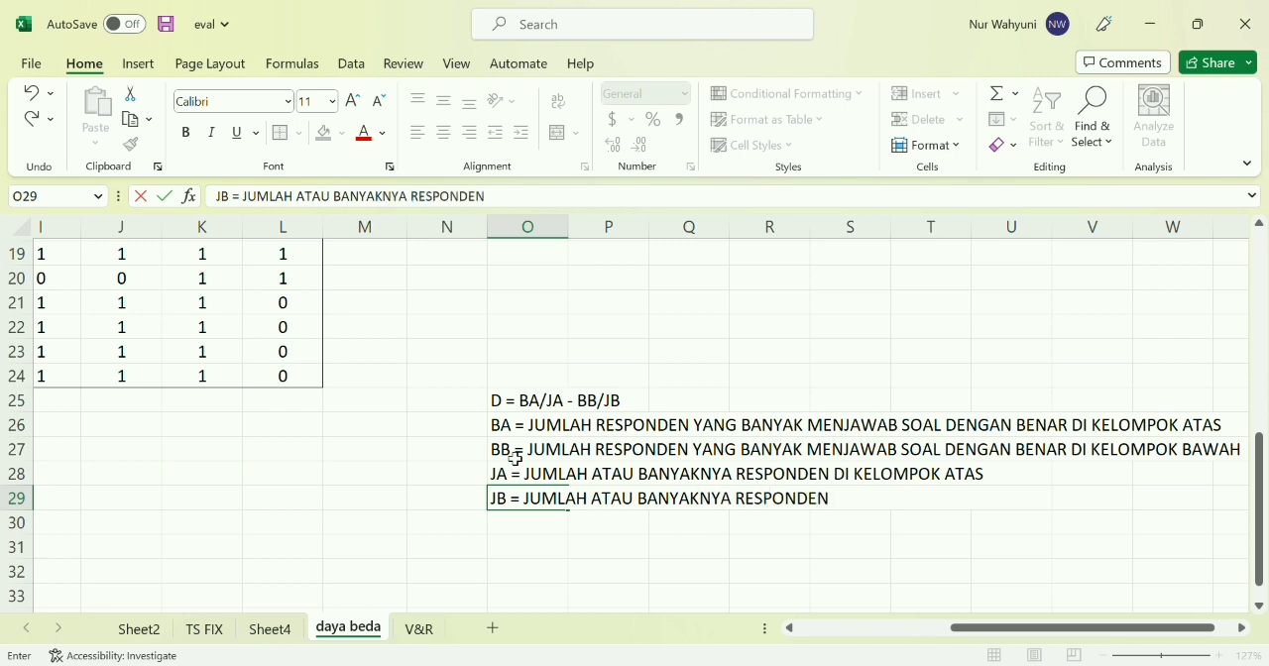
{"action": "type", "text": " DI KELOM"}
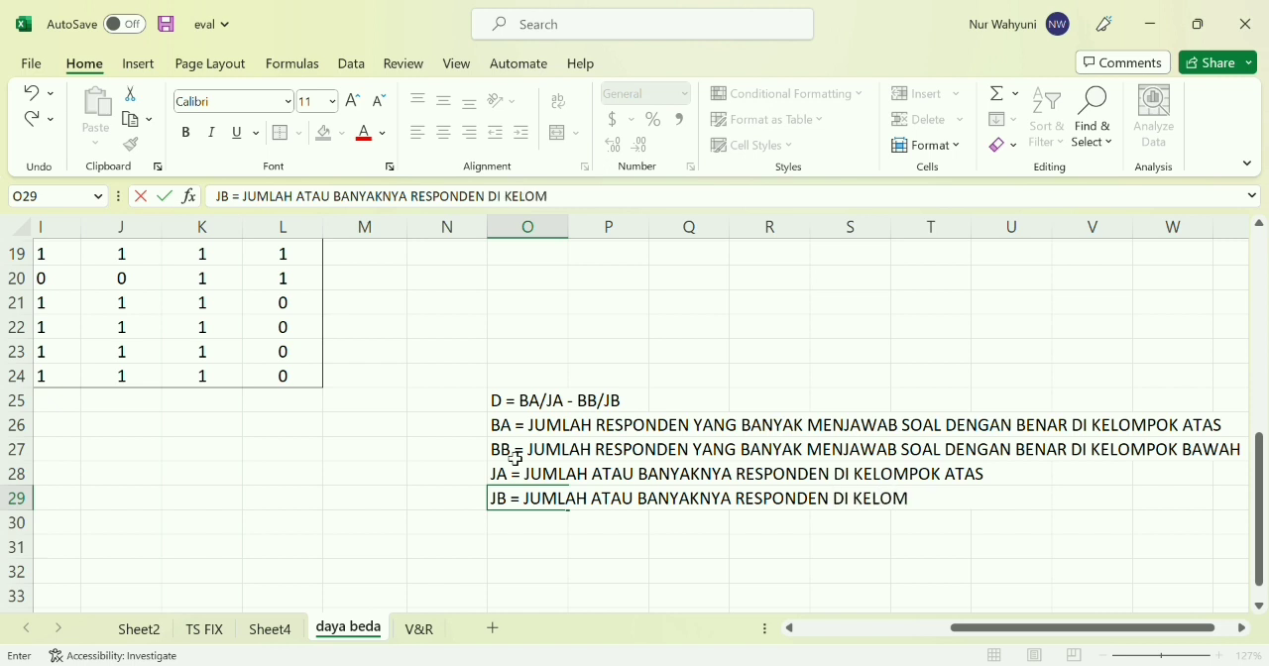
{"action": "type", "text": "POK BAWAH"}
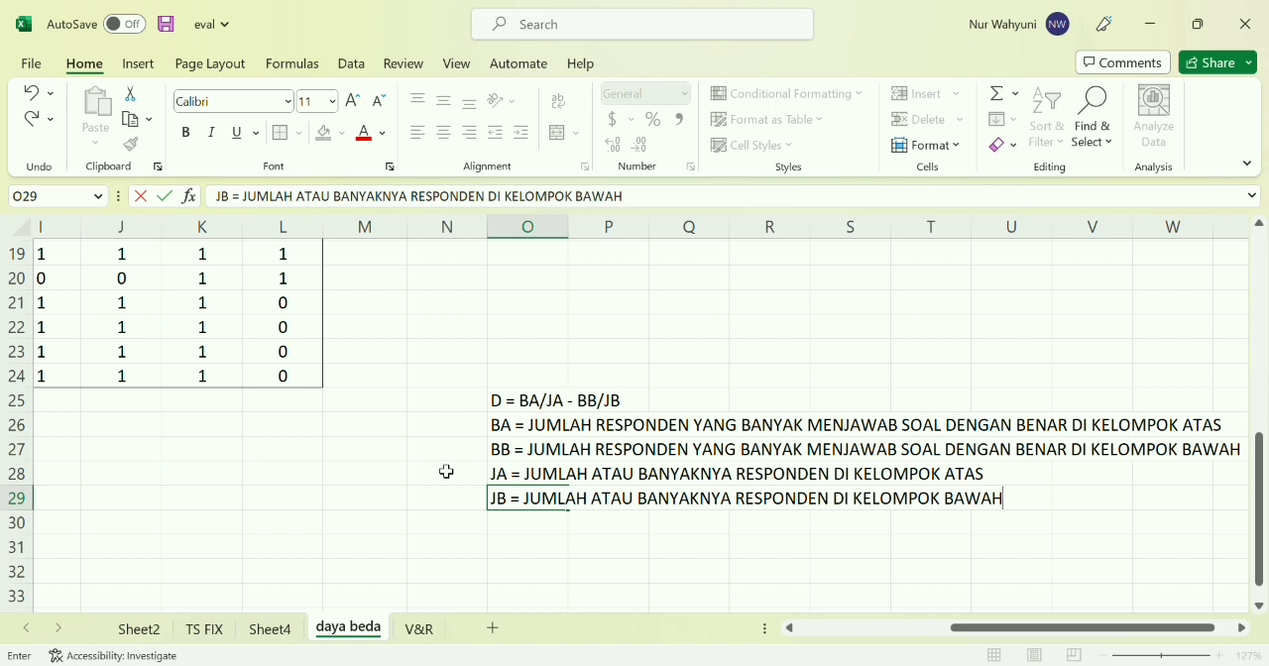
{"action": "scroll", "coordinate": [446, 472], "scroll_direction": "left", "scroll_amount": 3}
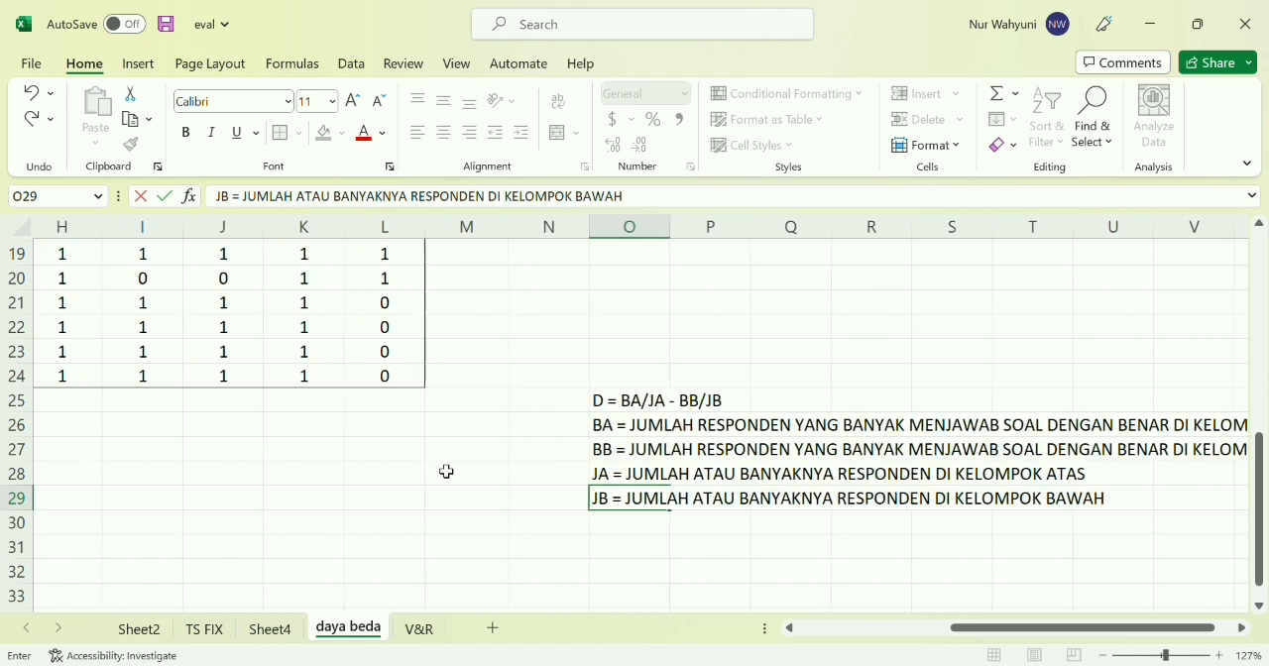
{"action": "scroll", "coordinate": [446, 472], "scroll_direction": "left", "scroll_amount": 2}
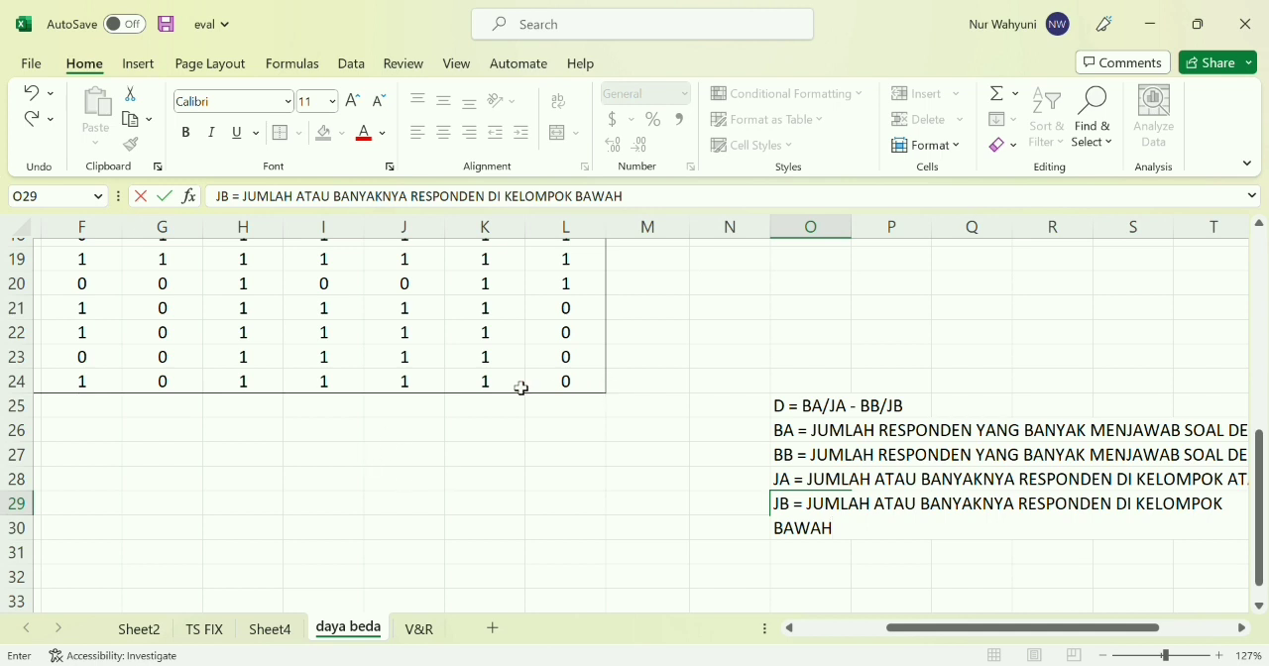
{"action": "left_click", "coordinate": [583, 443]}
Calculate student A's total score in the SKOR column, cell M5, with =SUM(C5:L5) and check the formula's range
{"action": "scroll", "coordinate": [583, 443], "scroll_direction": "down", "scroll_amount": 5}
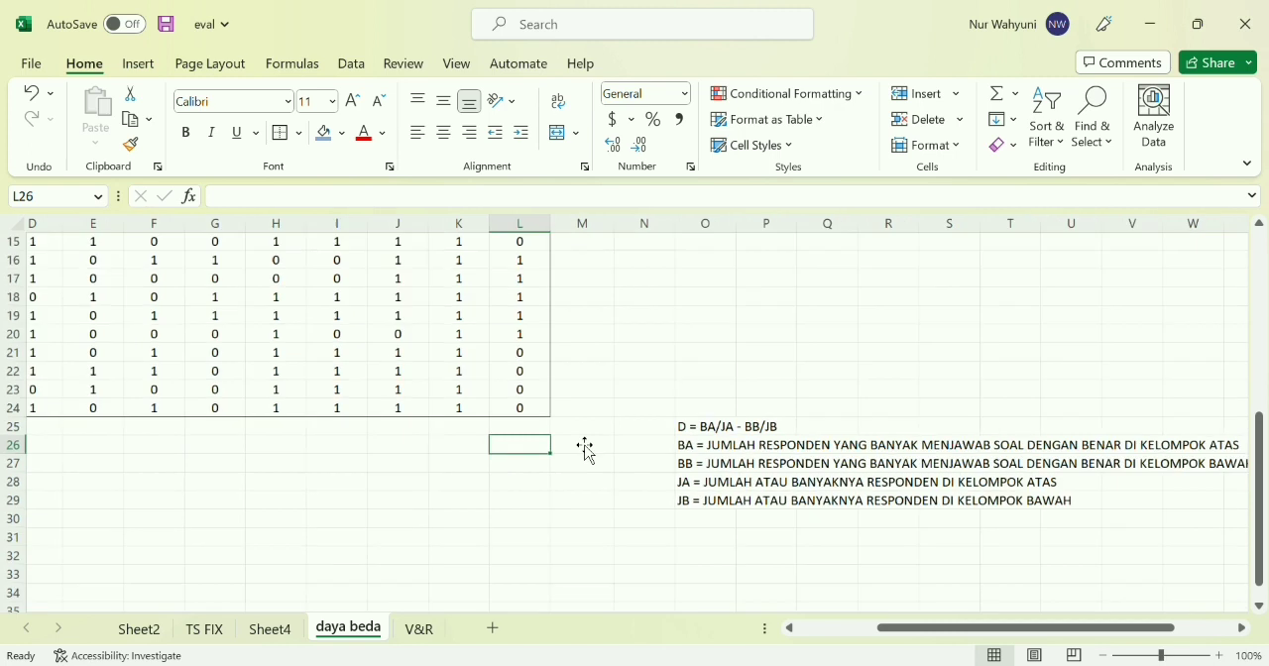
{"action": "scroll", "coordinate": [558, 334], "scroll_direction": "up", "scroll_amount": 3}
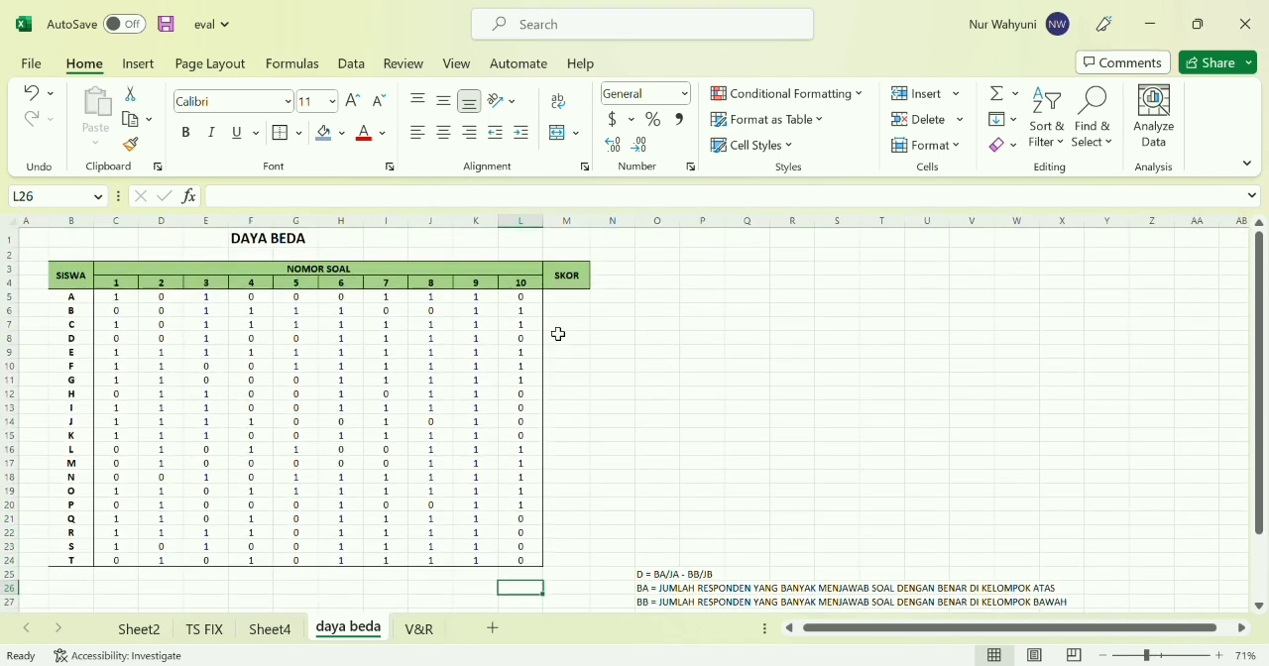
{"action": "scroll", "coordinate": [559, 334], "scroll_direction": "up", "scroll_amount": 2}
{"action": "left_click", "coordinate": [595, 293]}
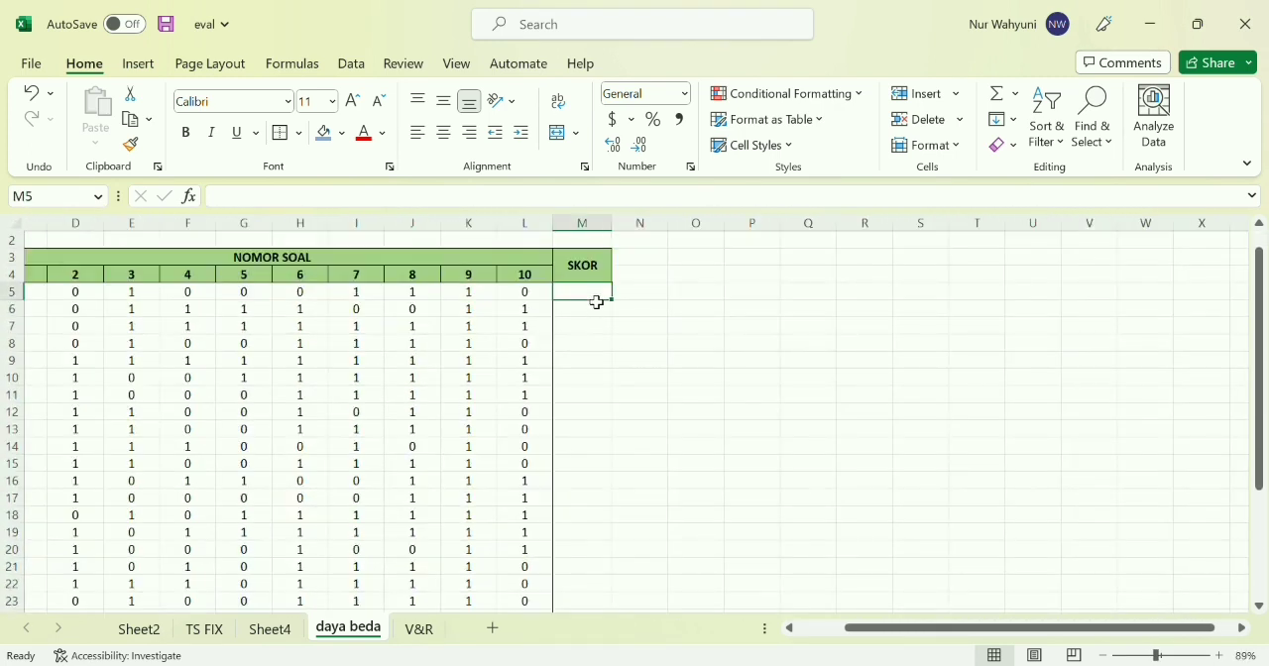
{"action": "type", "text": "=S"}
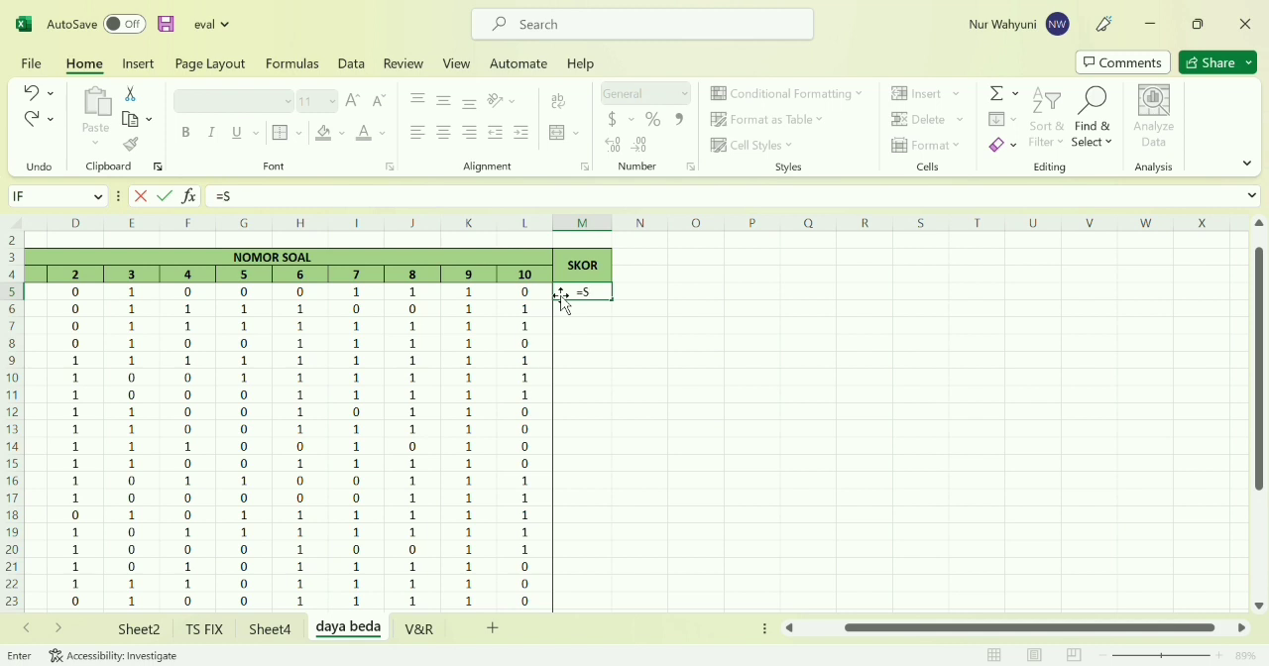
{"action": "type", "text": "UM("}
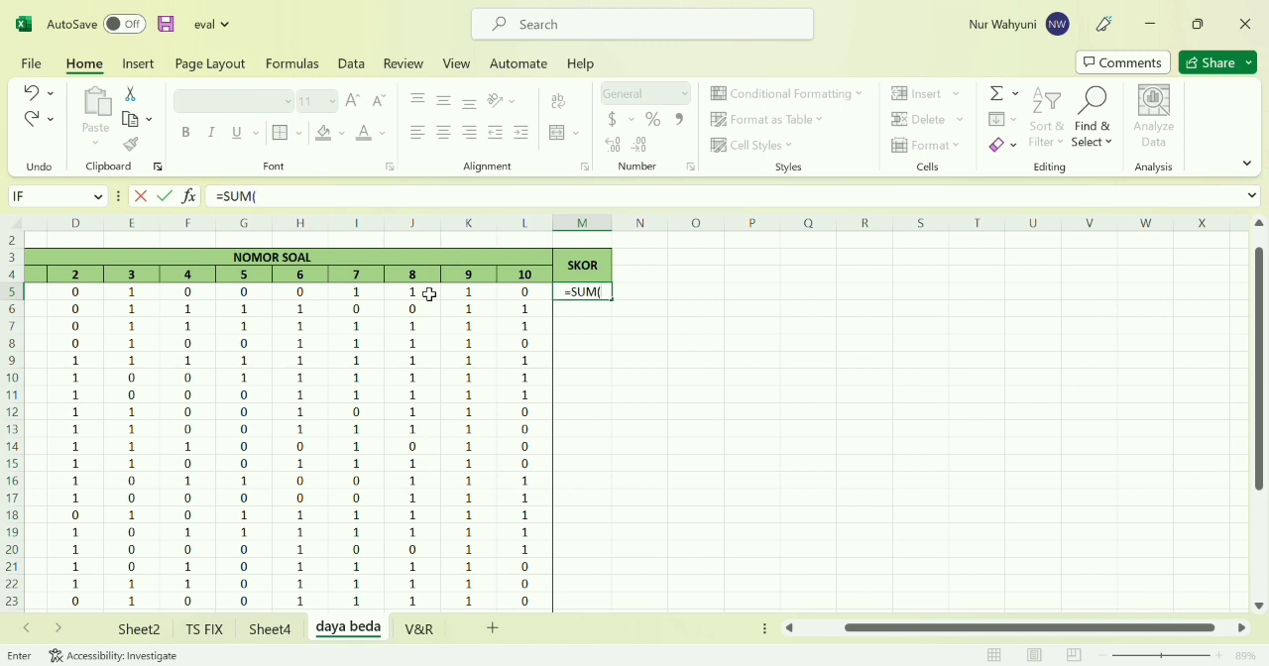
{"action": "scroll", "coordinate": [426, 294], "scroll_direction": "left", "scroll_amount": 3}
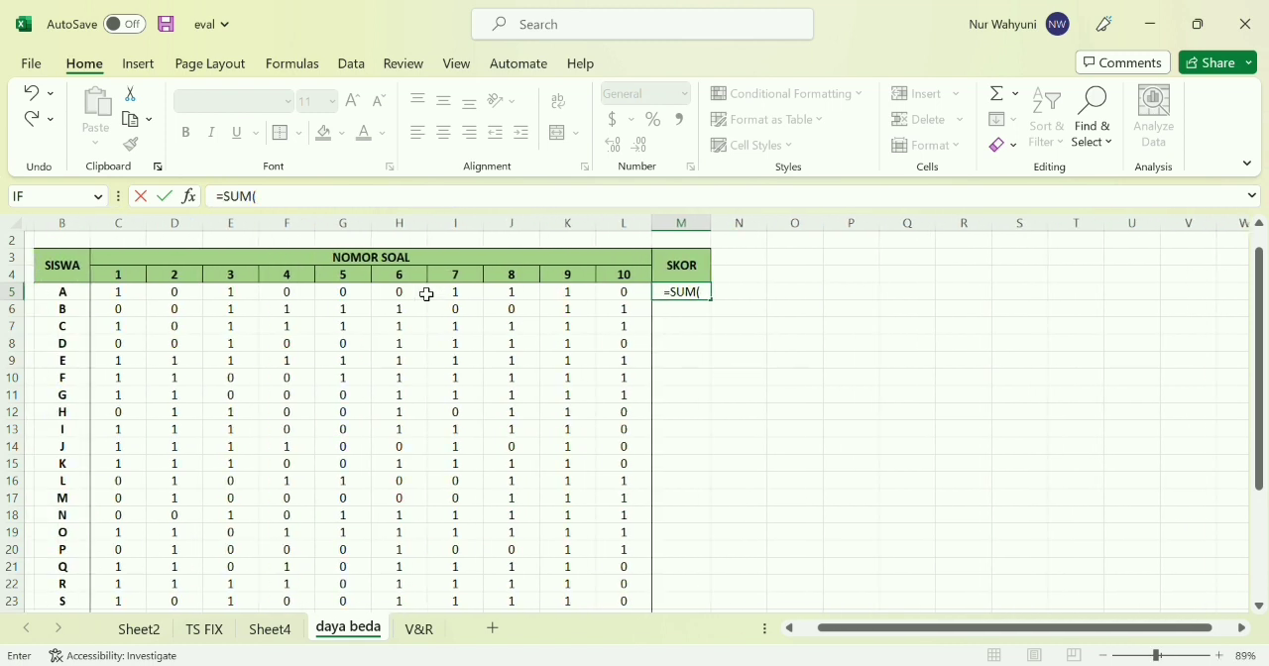
{"action": "left_click_drag", "start_coordinate": [132, 298], "coordinate": [641, 307]}
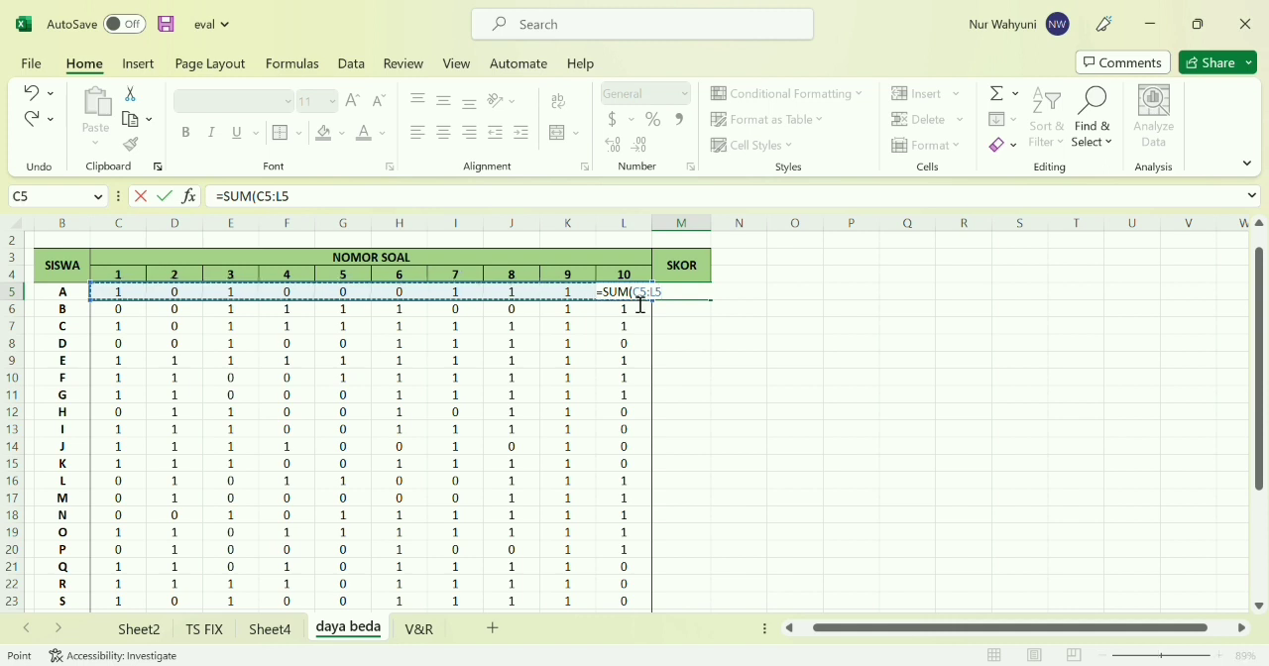
{"action": "key", "text": "Return"}
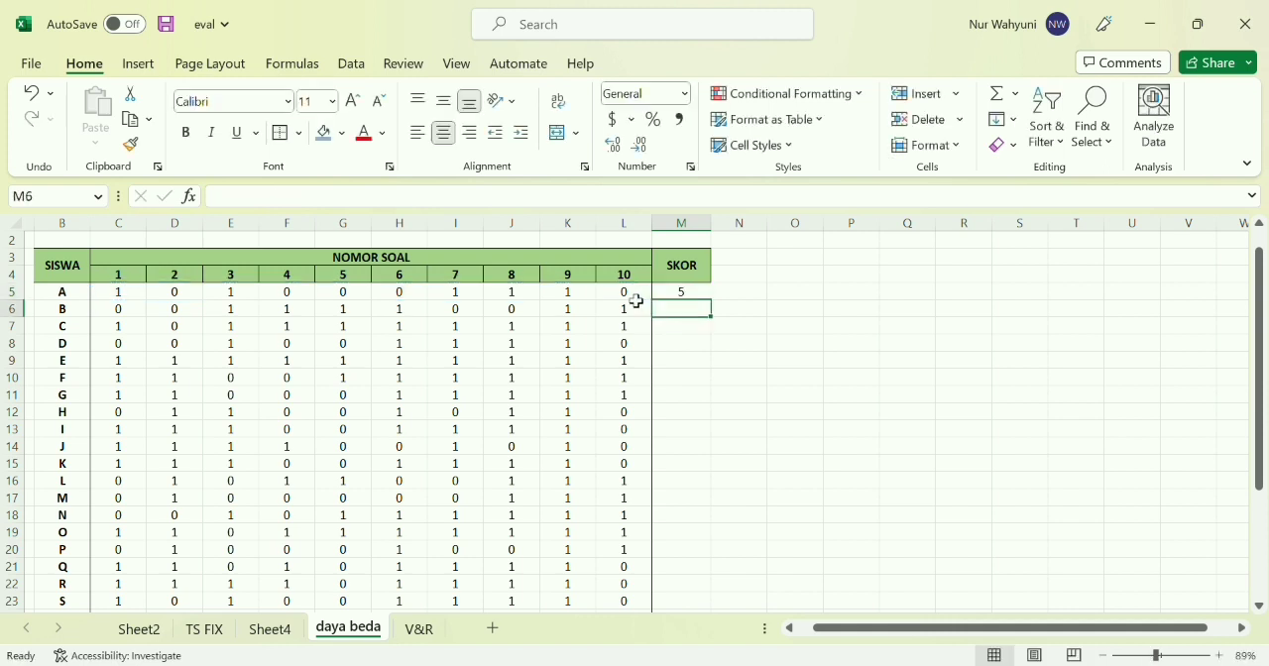
{"action": "double_click", "coordinate": [677, 294]}
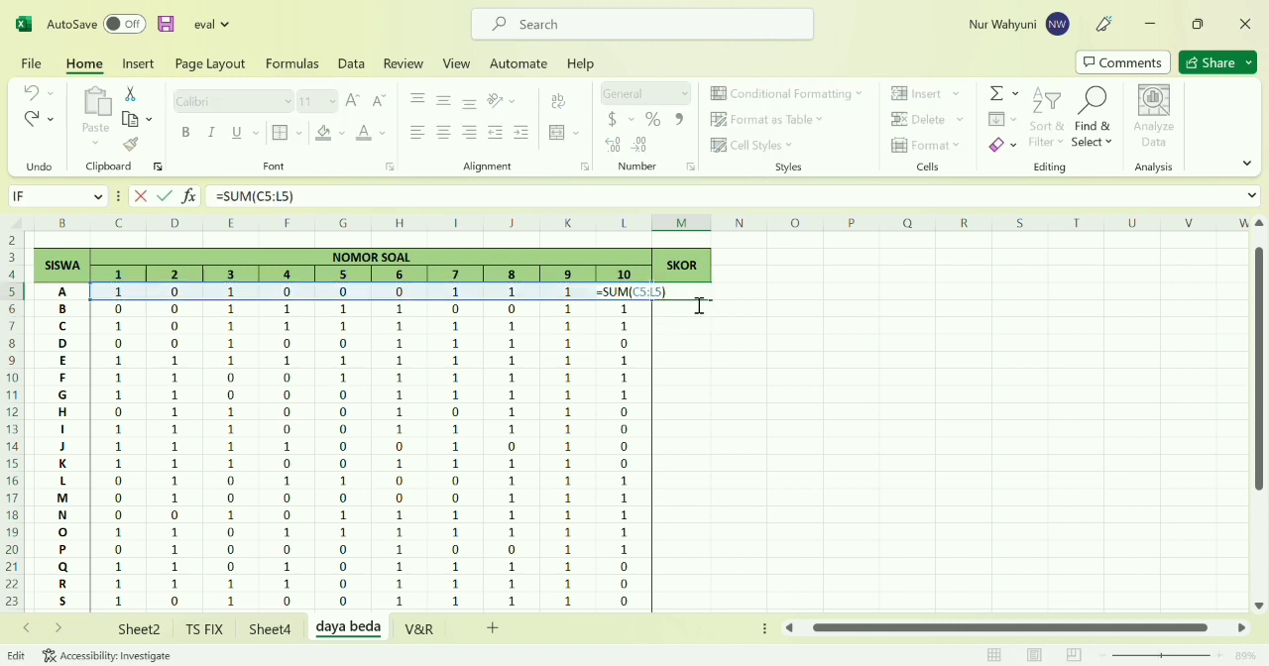
{"action": "left_click", "coordinate": [691, 296]}
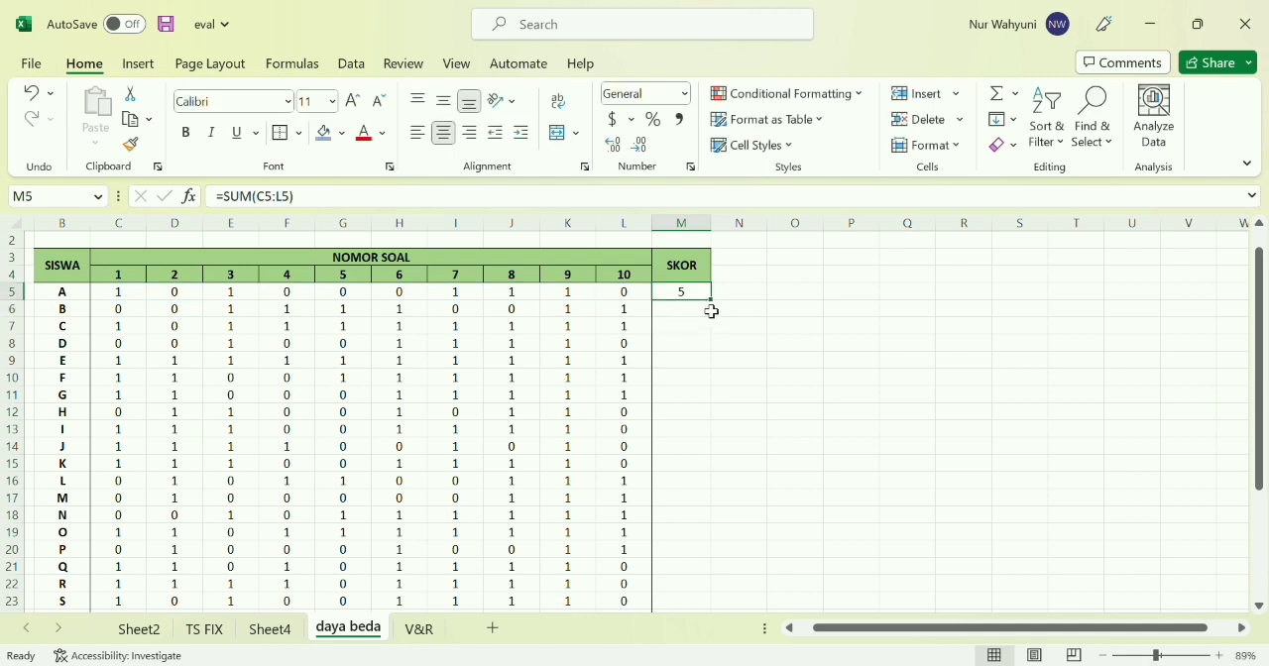
Fill the score formula from M5 down to M24 to total the remaining students' answers in the SKOR column
{"action": "left_click_drag", "start_coordinate": [720, 310], "coordinate": [692, 541]}
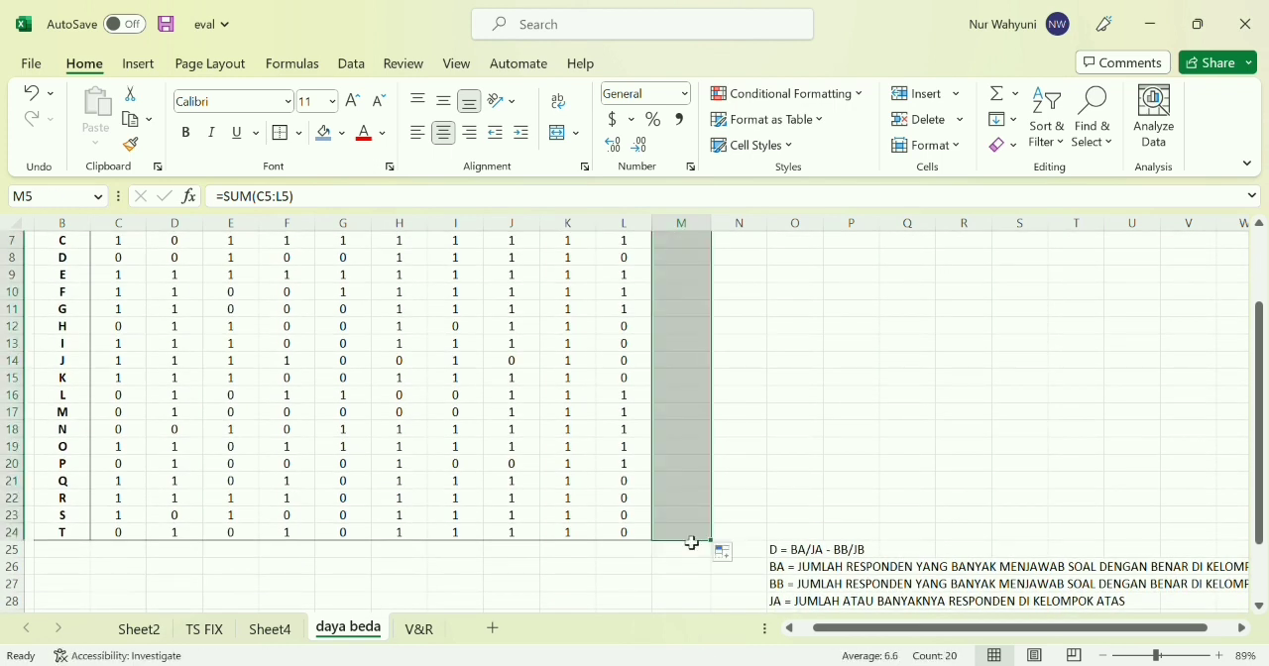
{"action": "left_click", "coordinate": [779, 504]}
{"action": "scroll", "coordinate": [658, 519], "scroll_direction": "up", "scroll_amount": 2}
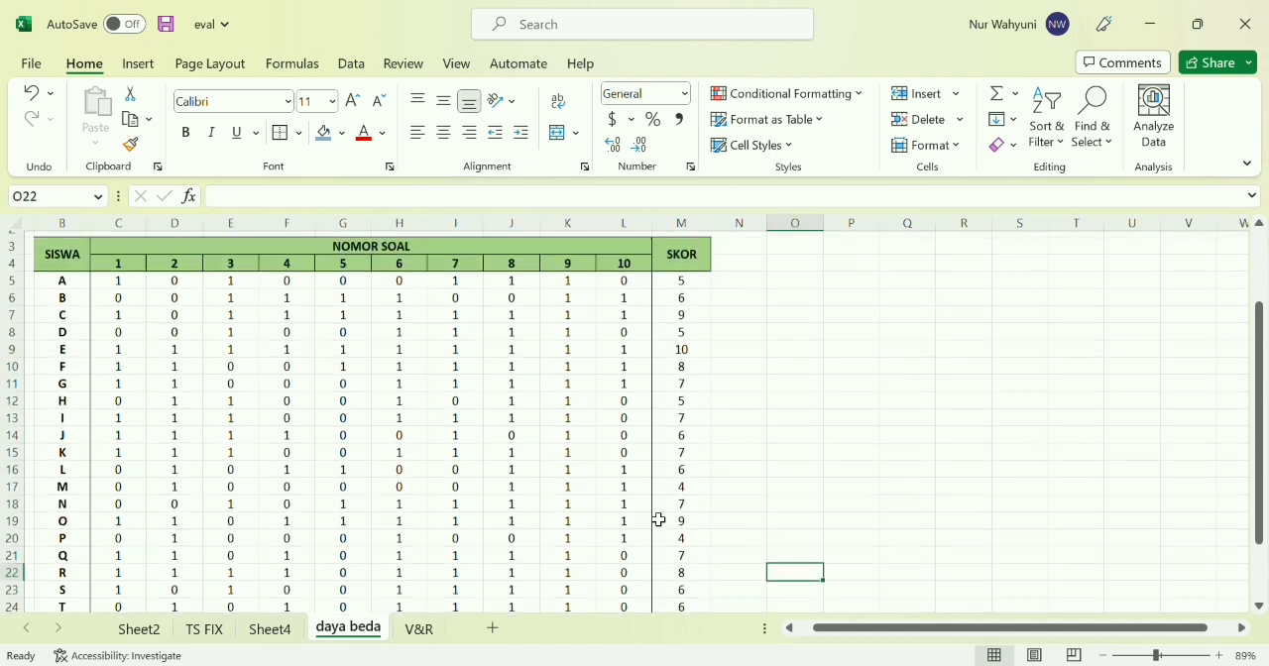
{"action": "scroll", "coordinate": [658, 519], "scroll_direction": "down", "scroll_amount": 2}
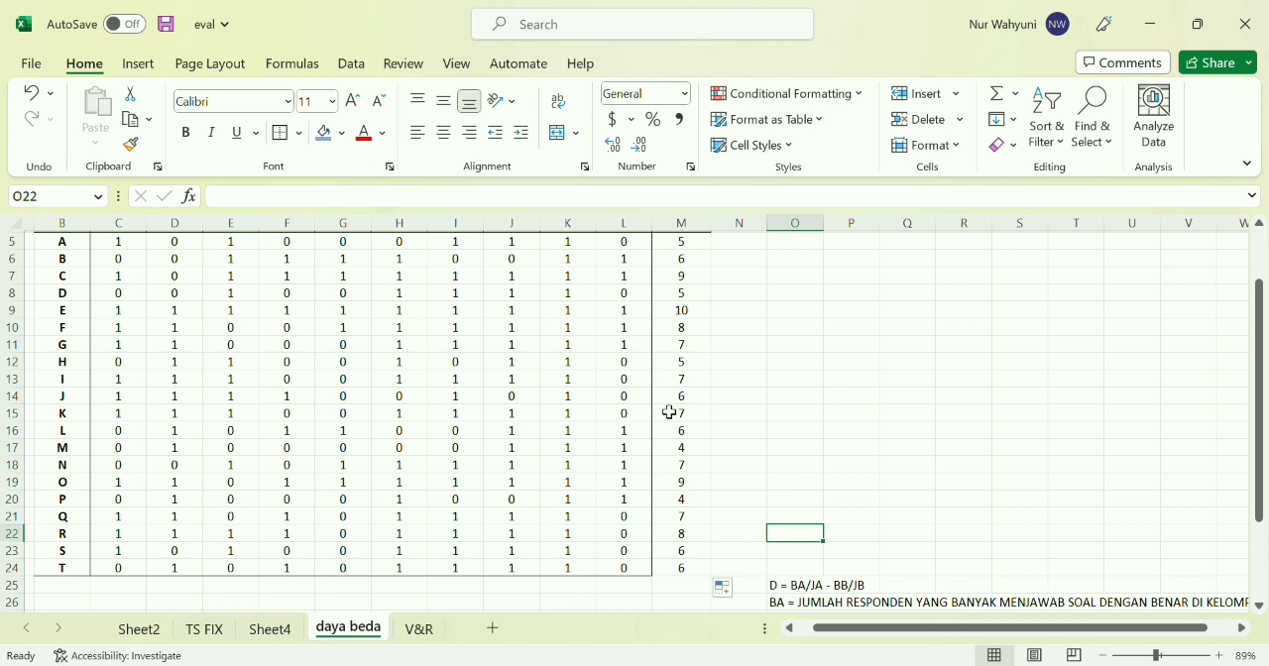
Sort the student rows in B5:M24 by SKOR from highest to lowest
{"action": "scroll", "coordinate": [670, 412], "scroll_direction": "up", "scroll_amount": 1}
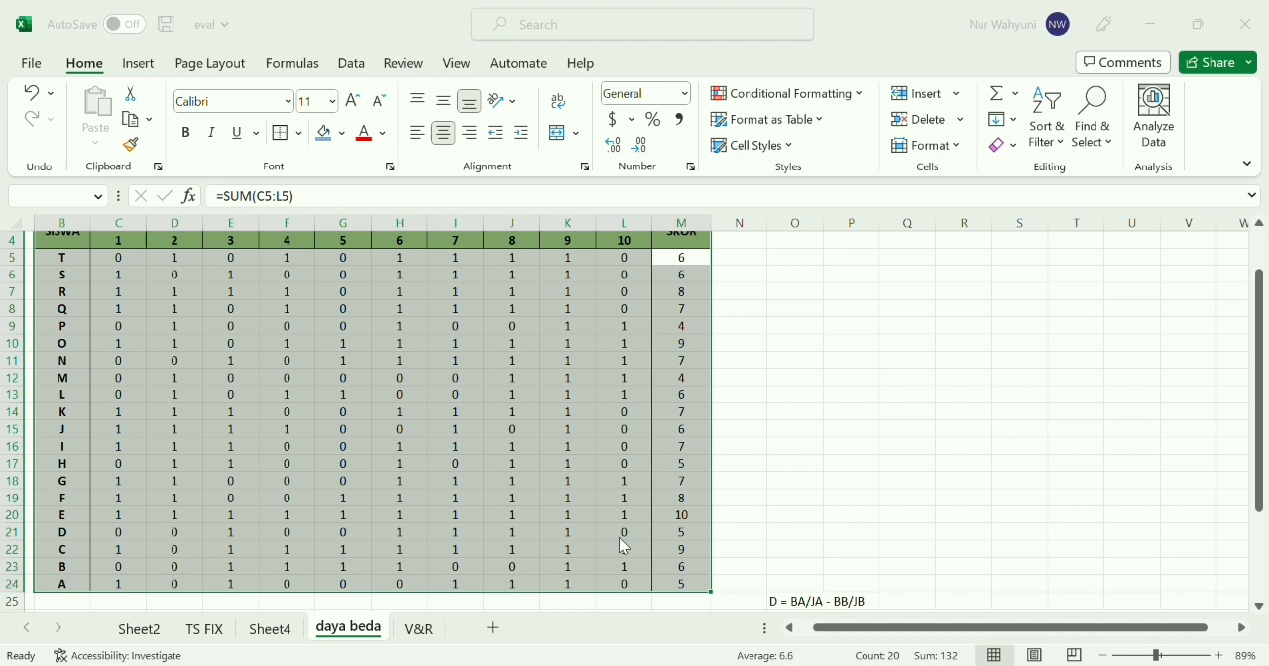
{"action": "left_click", "coordinate": [640, 394]}
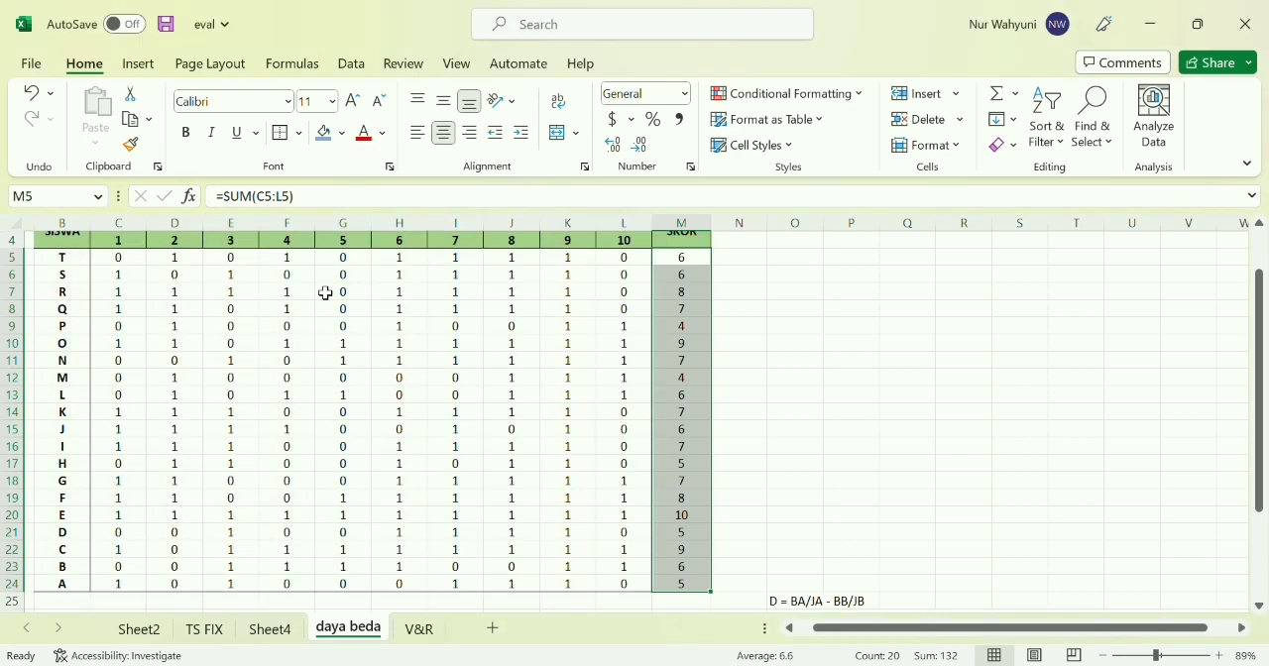
{"action": "left_click_drag", "start_coordinate": [59, 259], "coordinate": [675, 591]}
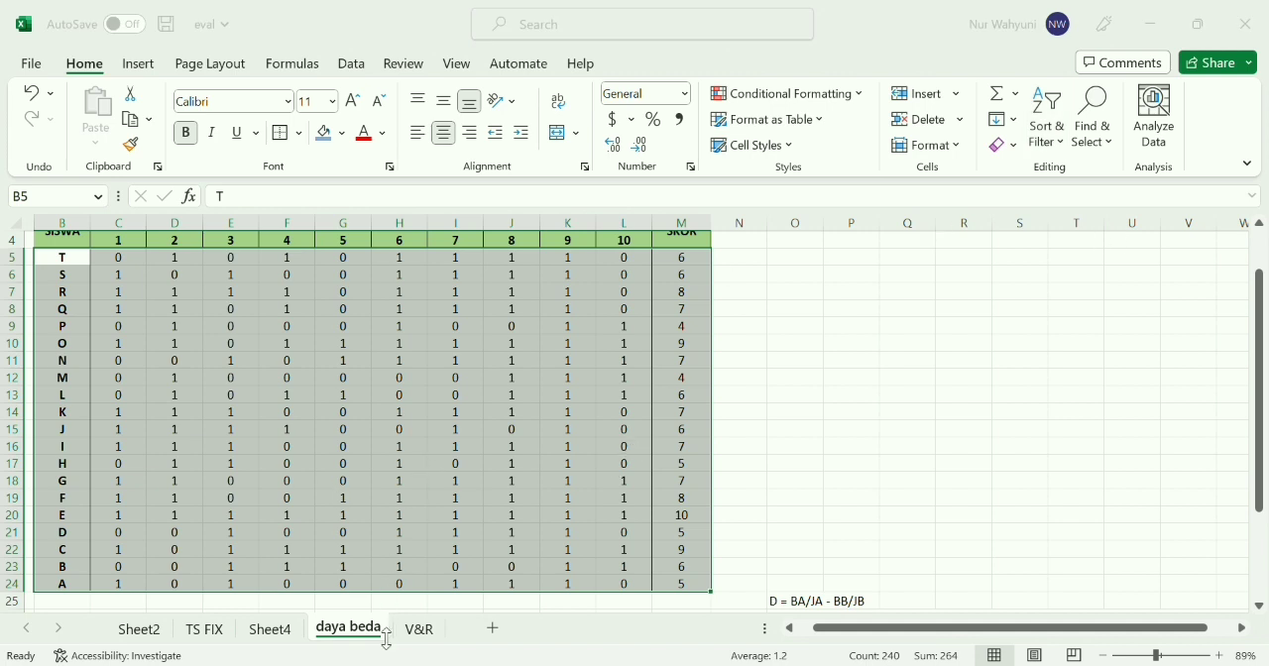
{"action": "left_click", "coordinate": [700, 605]}
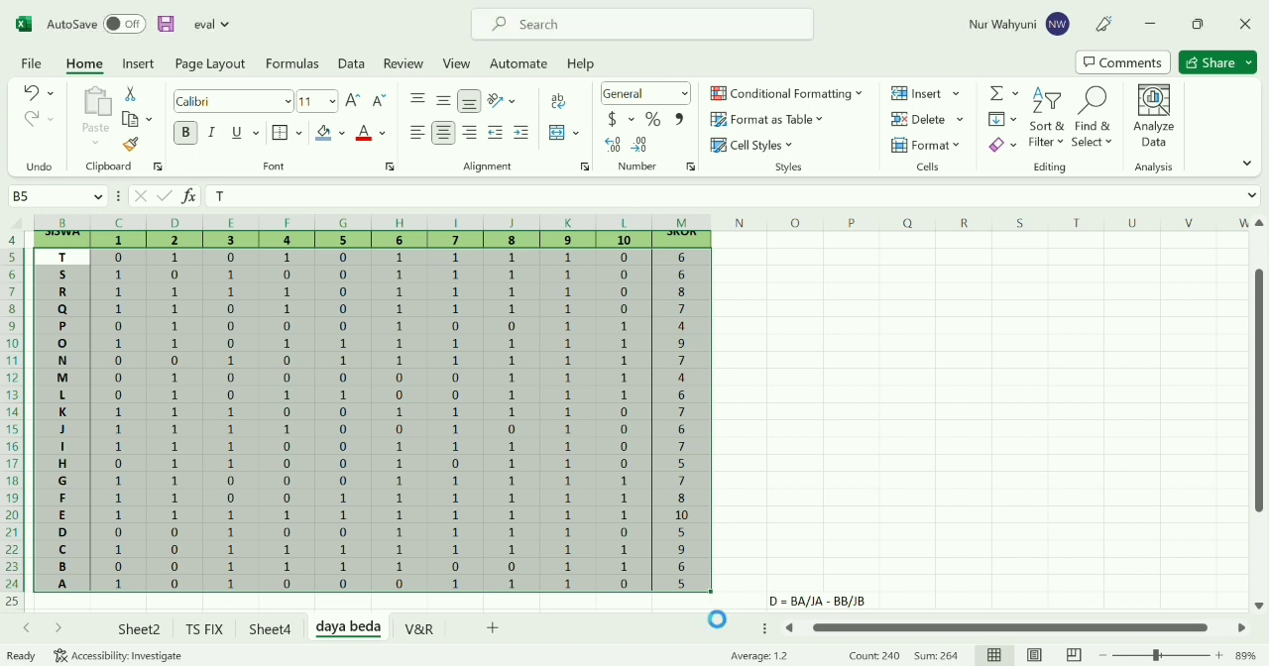
{"action": "left_click", "coordinate": [793, 411]}
{"action": "scroll", "coordinate": [795, 412], "scroll_direction": "down", "scroll_amount": 1}
Go through the sorted SKOR values from M5 to M15 to find where the ten-student upper group ends
{"action": "left_click", "coordinate": [694, 250]}
{"action": "key", "text": "Down"}
{"action": "key", "text": "Down"}
{"action": "key", "text": "Down"}
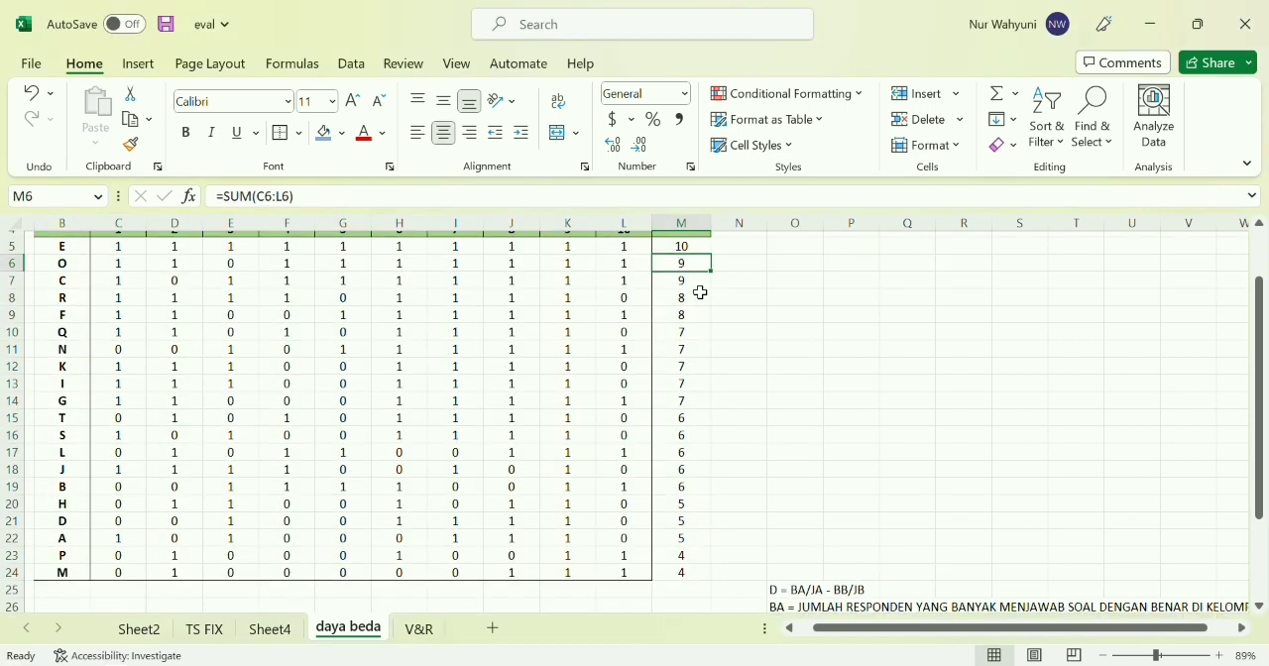
{"action": "key", "text": "Down"}
{"action": "key", "text": "Down"}
{"action": "key", "text": "Down"}
{"action": "key", "text": "Down"}
{"action": "key", "text": "Down"}
{"action": "key", "text": "Down"}
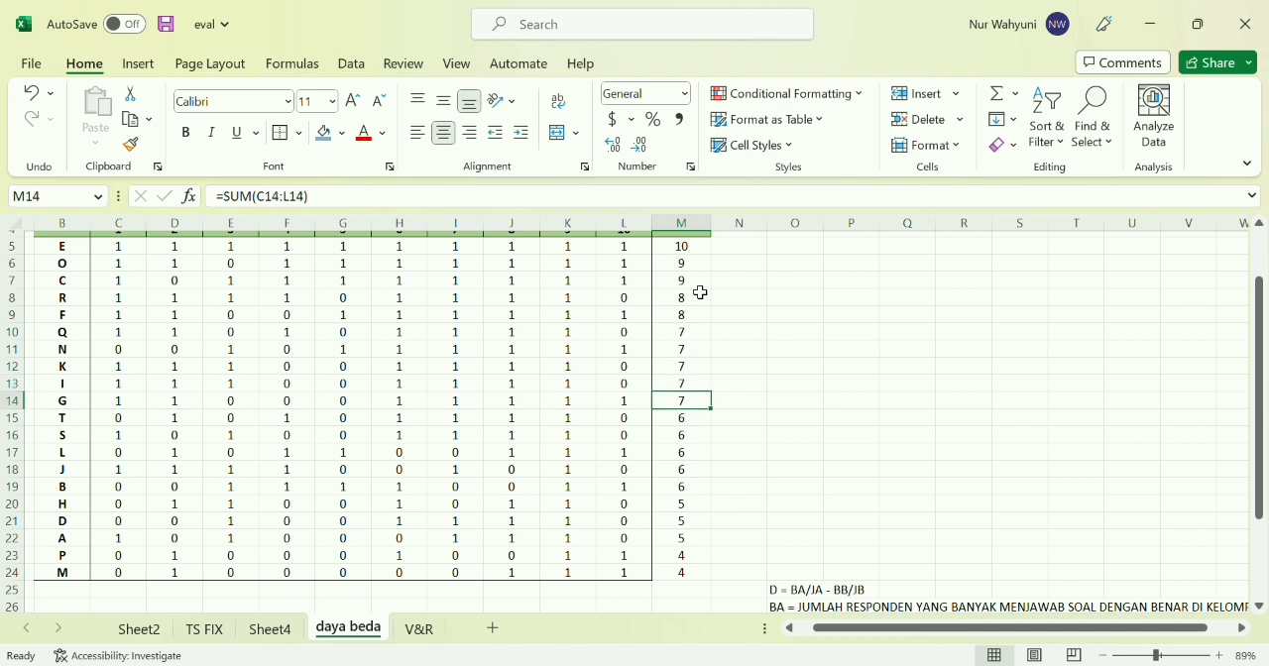
{"action": "key", "text": "Down"}
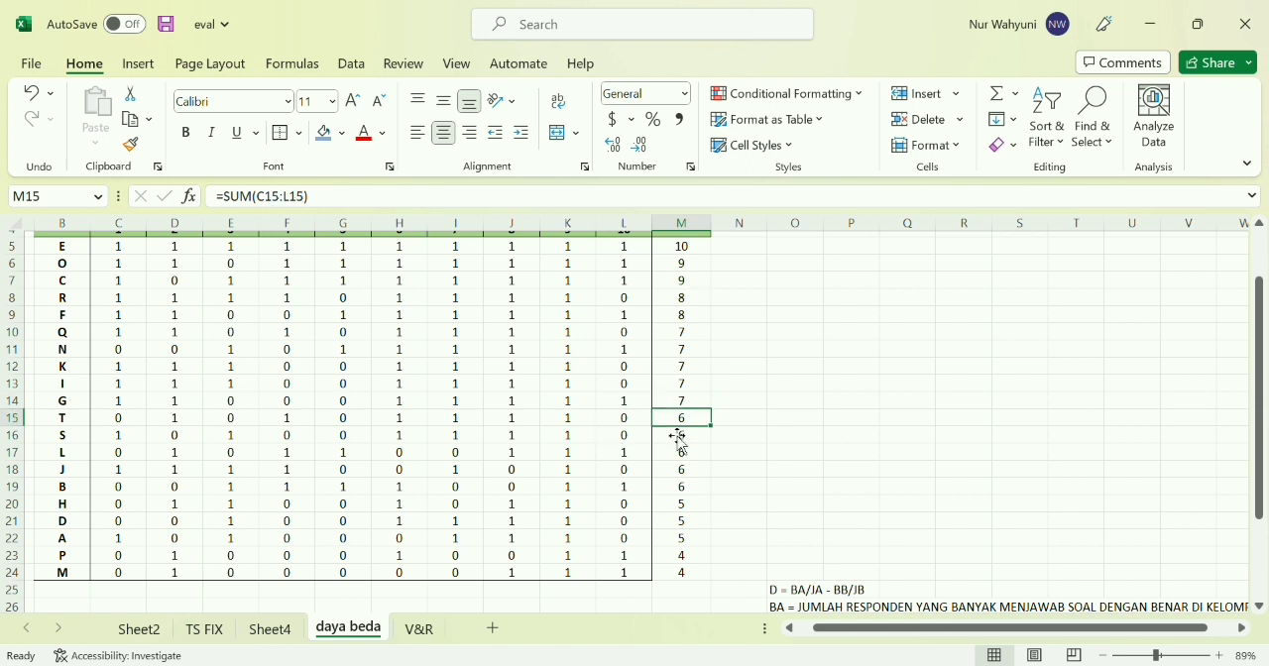
Move the ten lowest-scoring student rows, B15:M24, to start at B18, separating the lower group from the upper group
{"action": "left_click_drag", "start_coordinate": [63, 417], "coordinate": [672, 584]}
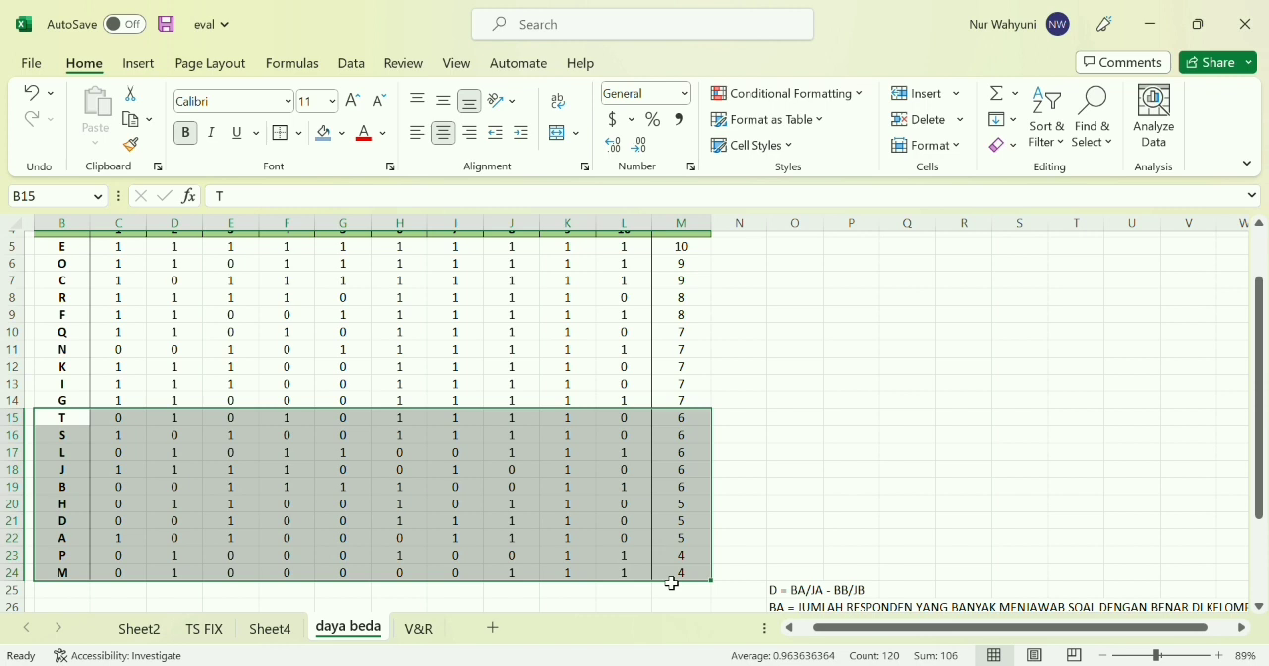
{"action": "left_click", "coordinate": [132, 117]}
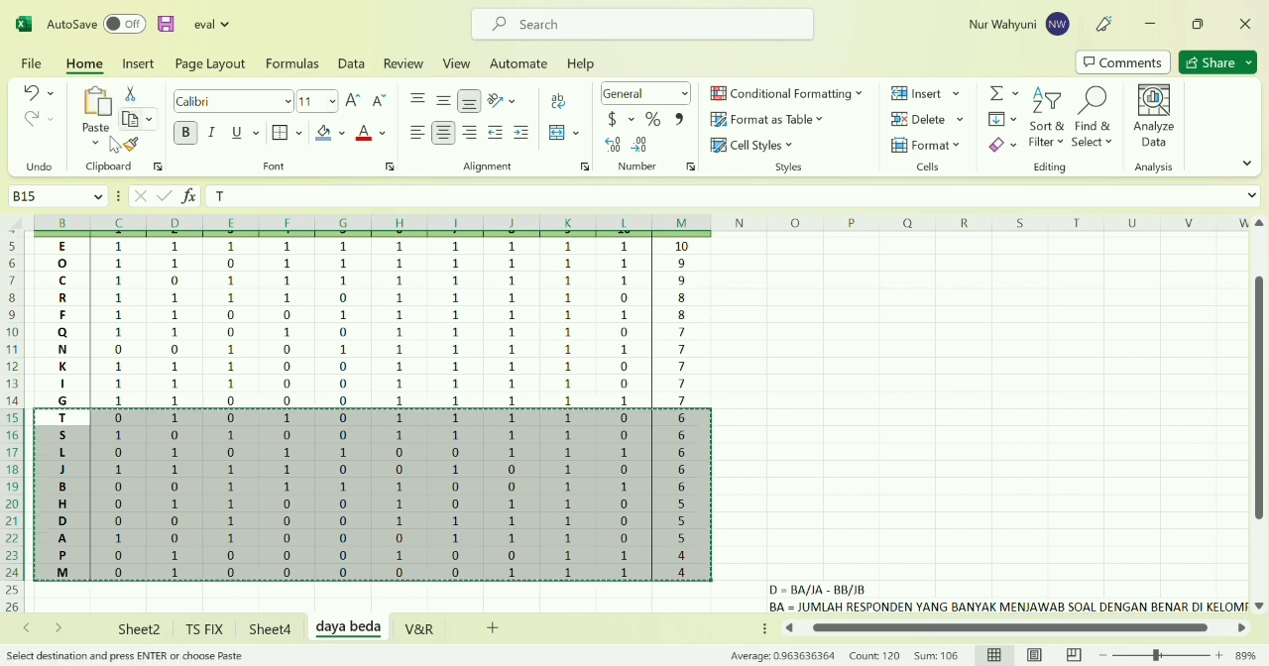
{"action": "left_click", "coordinate": [60, 473]}
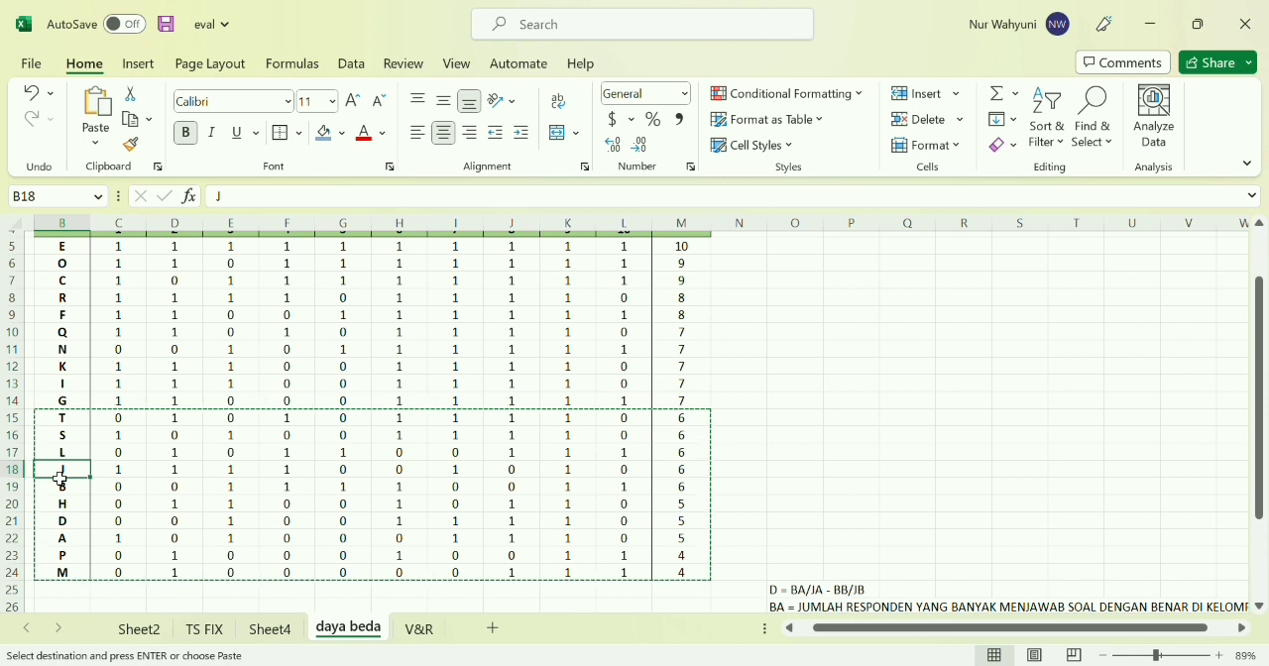
{"action": "left_click", "coordinate": [105, 126]}
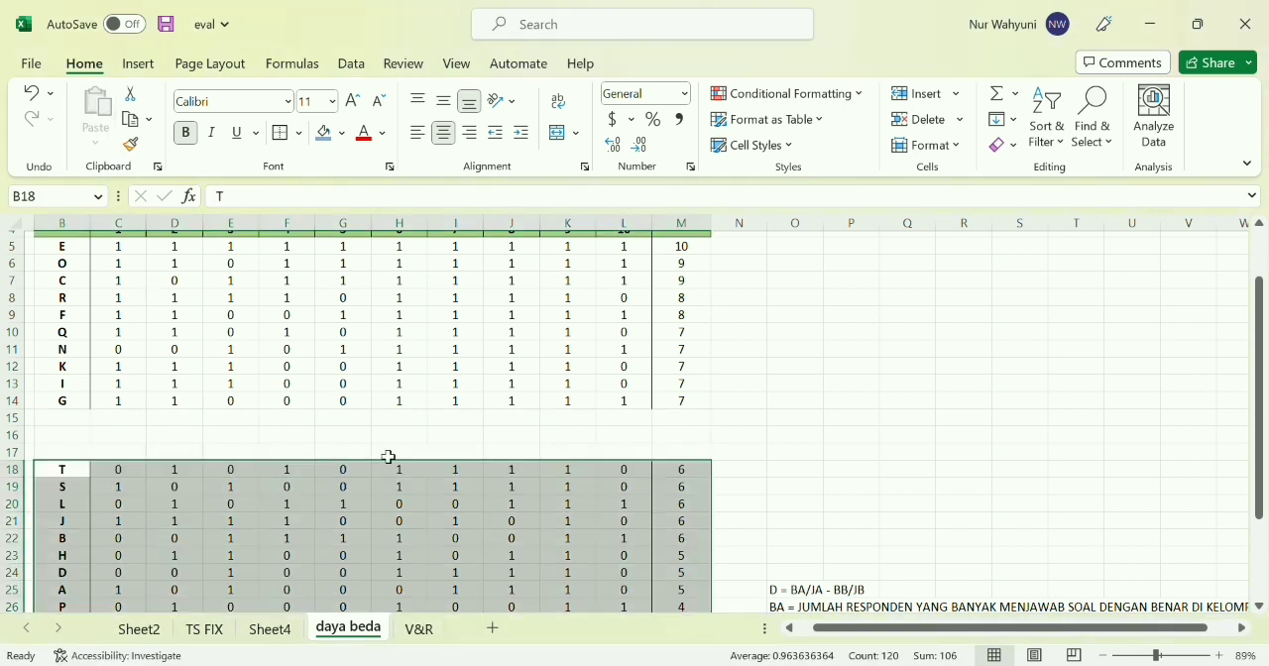
{"action": "left_click", "coordinate": [700, 437]}
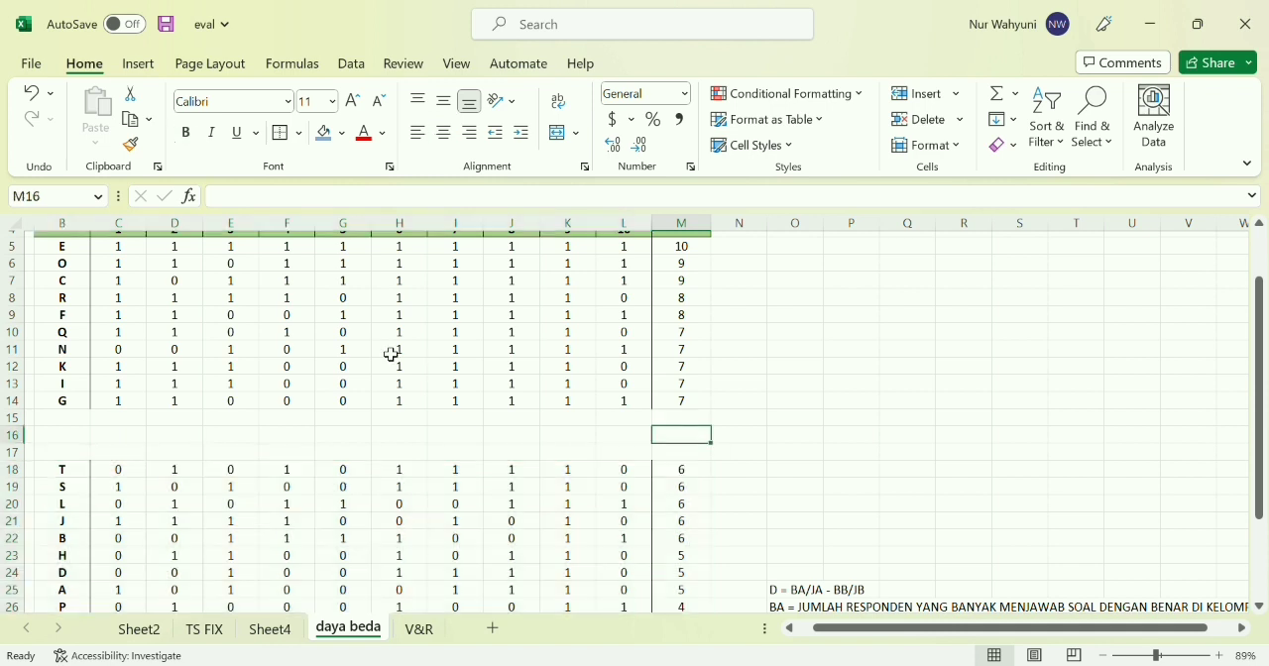
Add a bottom border to B14:M14, closing off the upper group's table
{"action": "left_click_drag", "start_coordinate": [56, 402], "coordinate": [697, 409]}
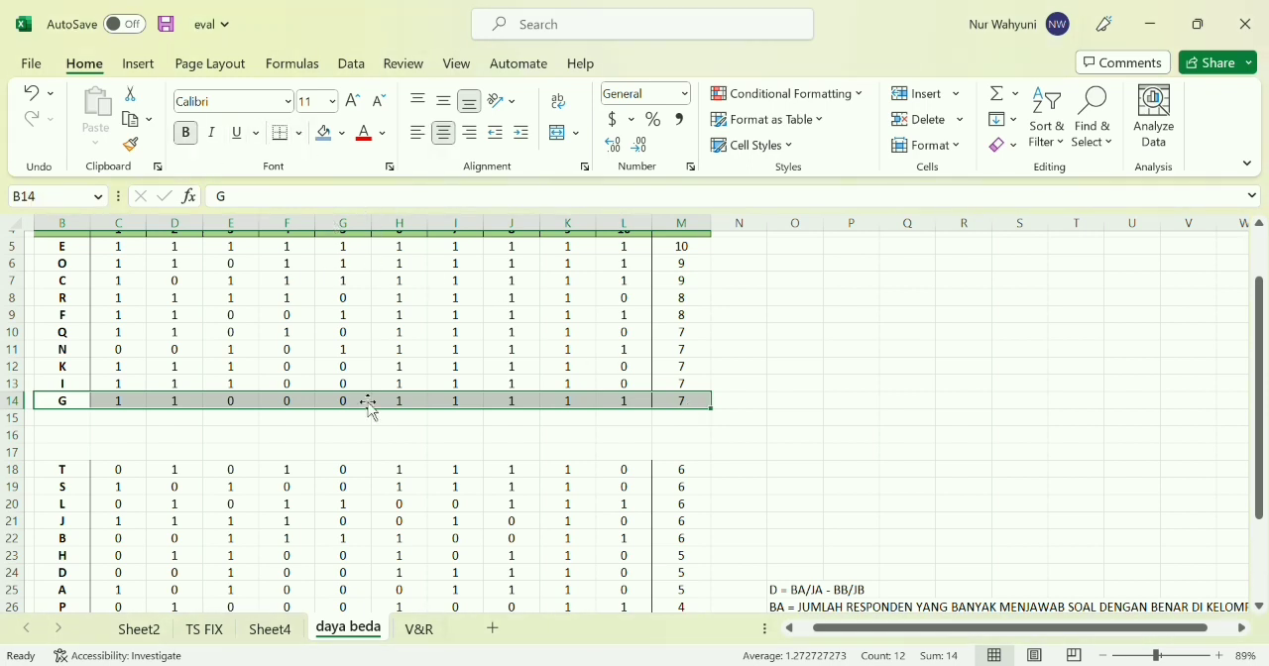
{"action": "left_click", "coordinate": [365, 435]}
{"action": "left_click", "coordinate": [83, 424]}
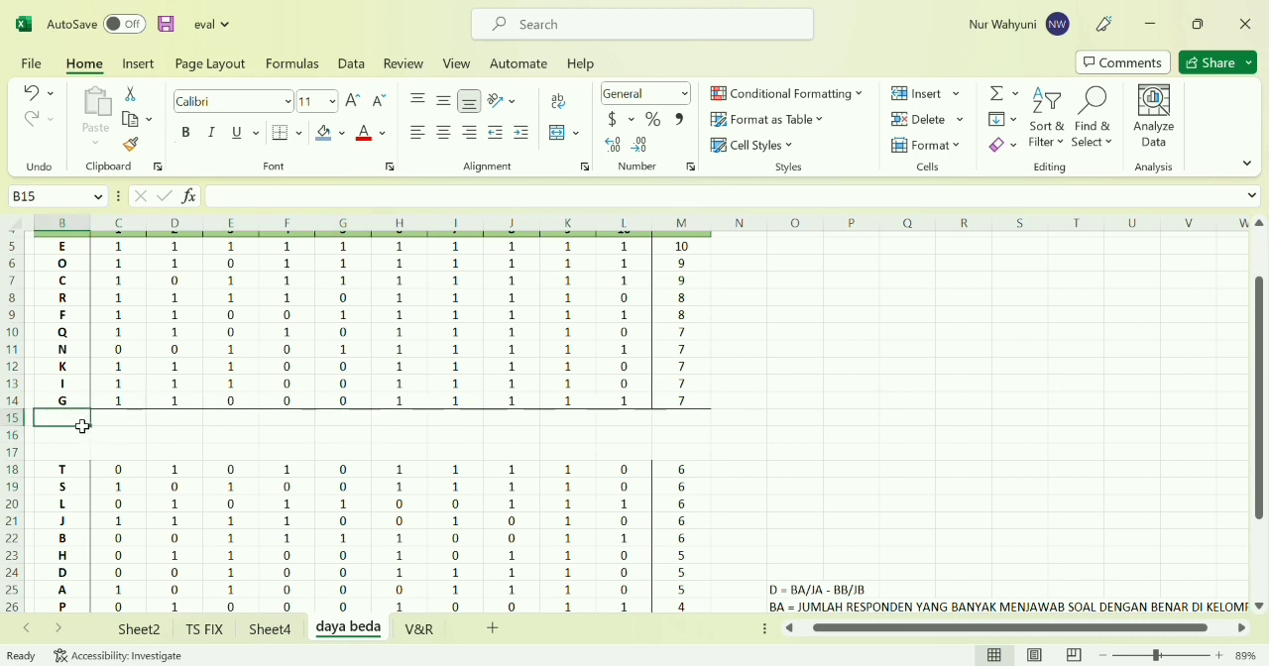
Enter the label BA in cell B15, directly below the upper group's last student
{"action": "scroll", "coordinate": [372, 395], "scroll_direction": "up", "scroll_amount": 1}
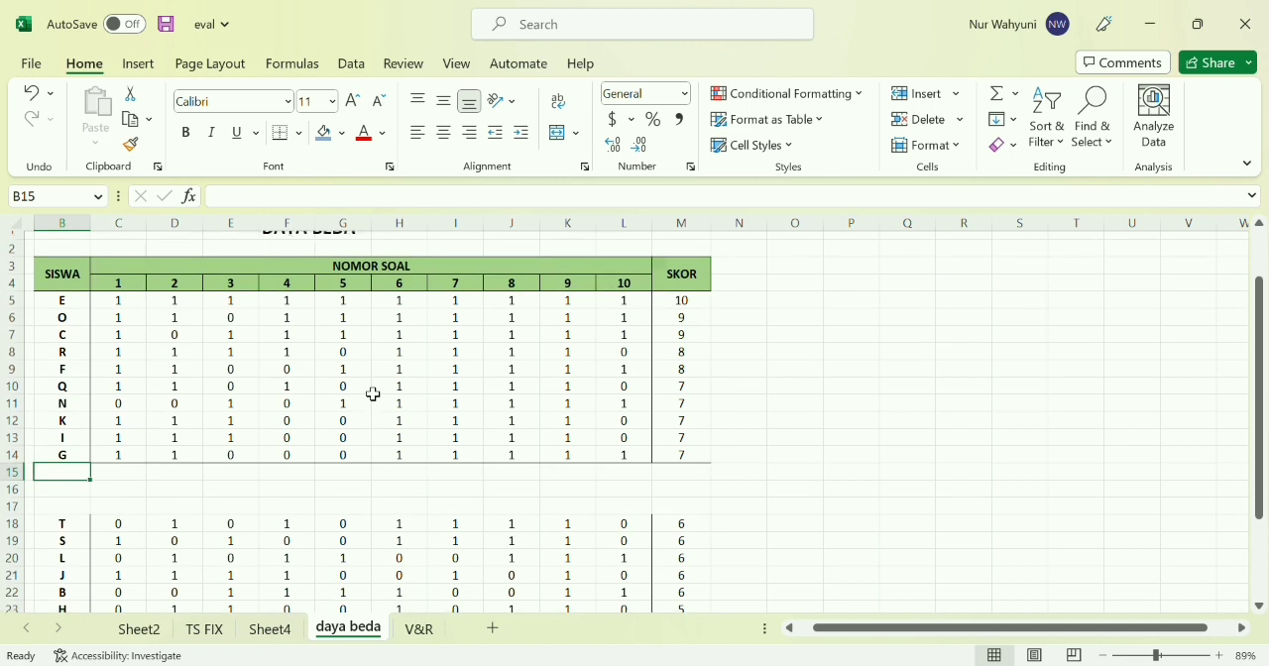
{"action": "scroll", "coordinate": [373, 395], "scroll_direction": "down", "scroll_amount": 2}
{"action": "scroll", "coordinate": [373, 394], "scroll_direction": "up", "scroll_amount": 2}
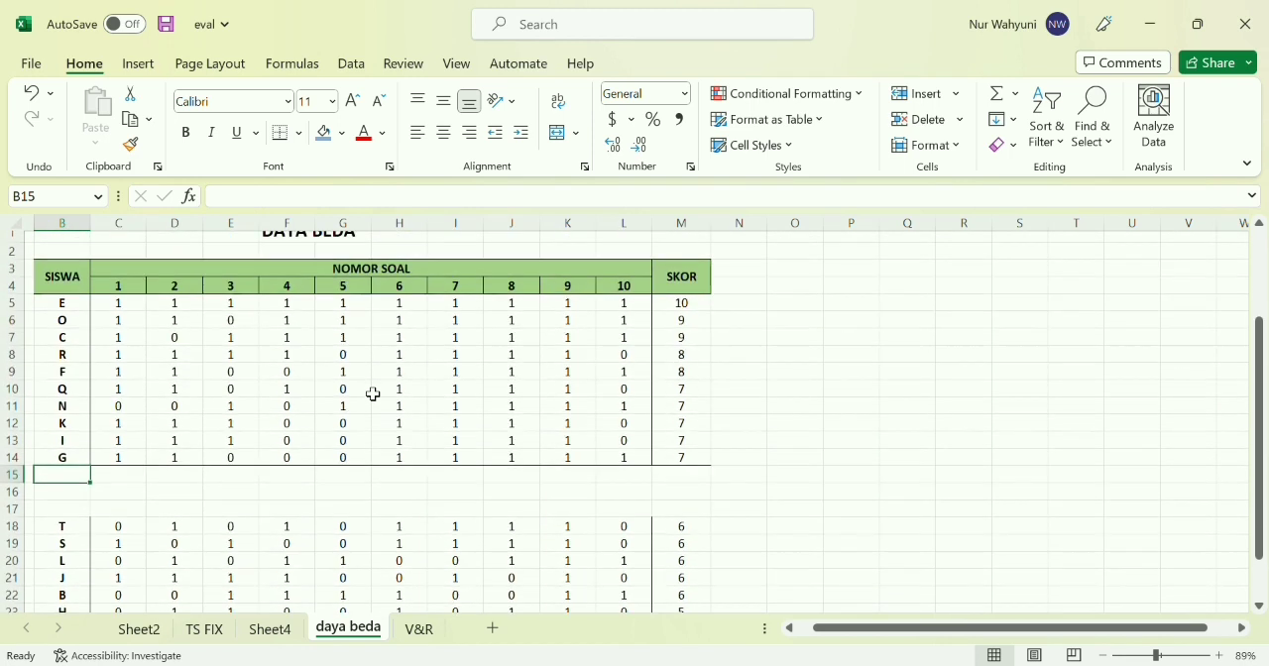
{"action": "scroll", "coordinate": [373, 395], "scroll_direction": "down", "scroll_amount": 2}
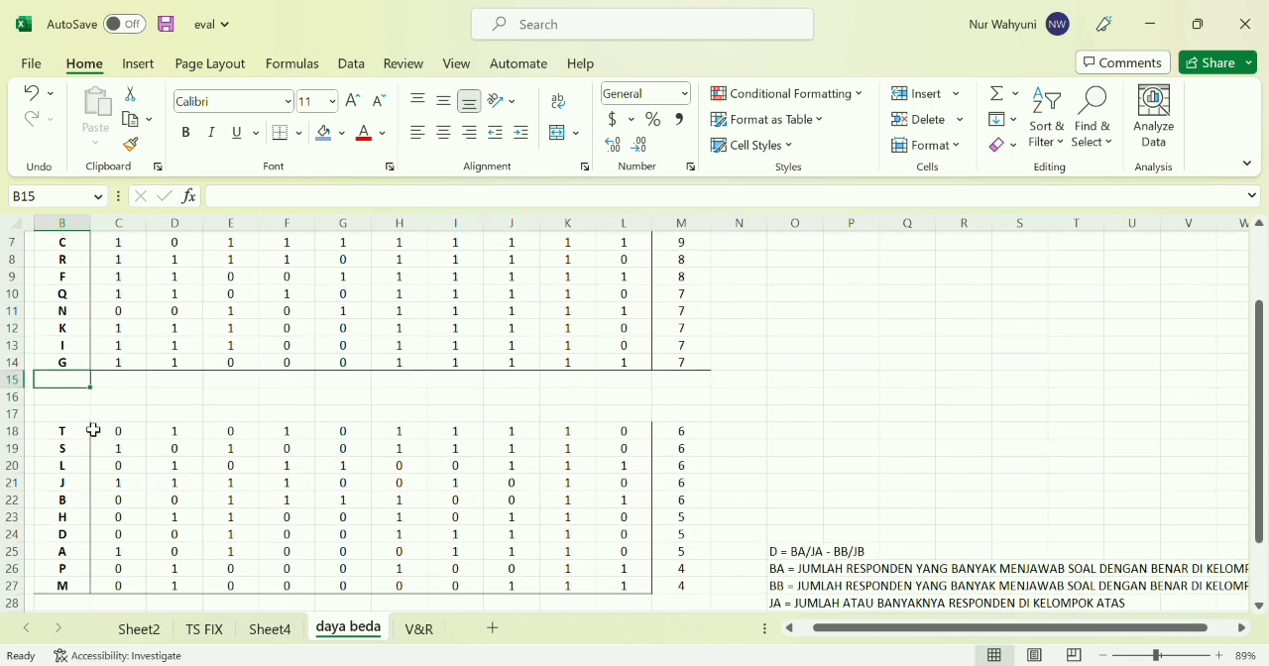
{"action": "scroll", "coordinate": [93, 429], "scroll_direction": "up", "scroll_amount": 1}
{"action": "type", "text": "BA"}
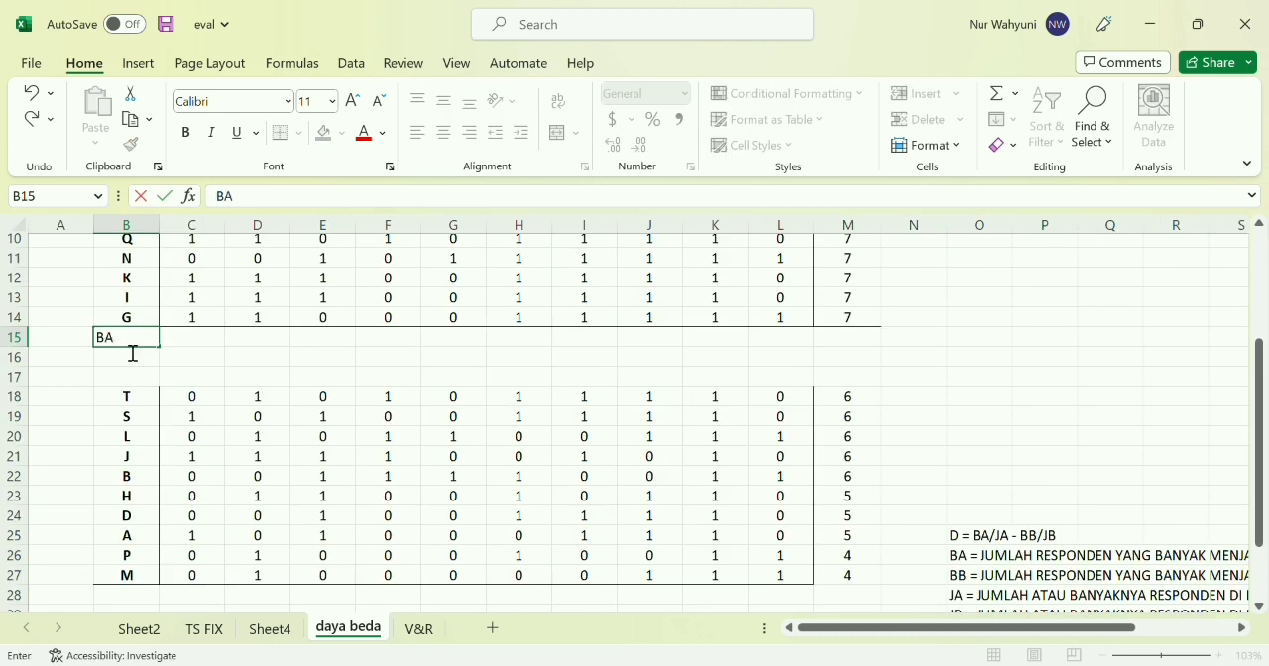
{"action": "key", "text": "Tab"}
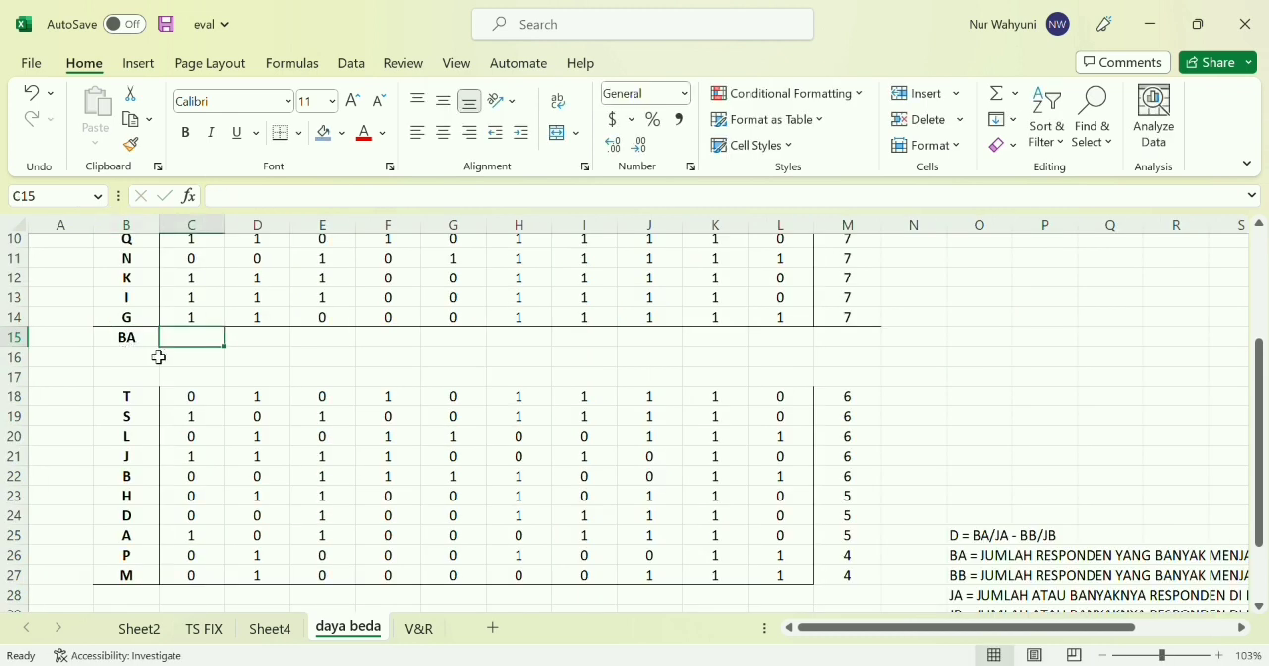
Calculate the upper group's correct answers for question 1 in cell C15 with =SUM(C5:C14)
{"action": "type", "text": "=SUM"}
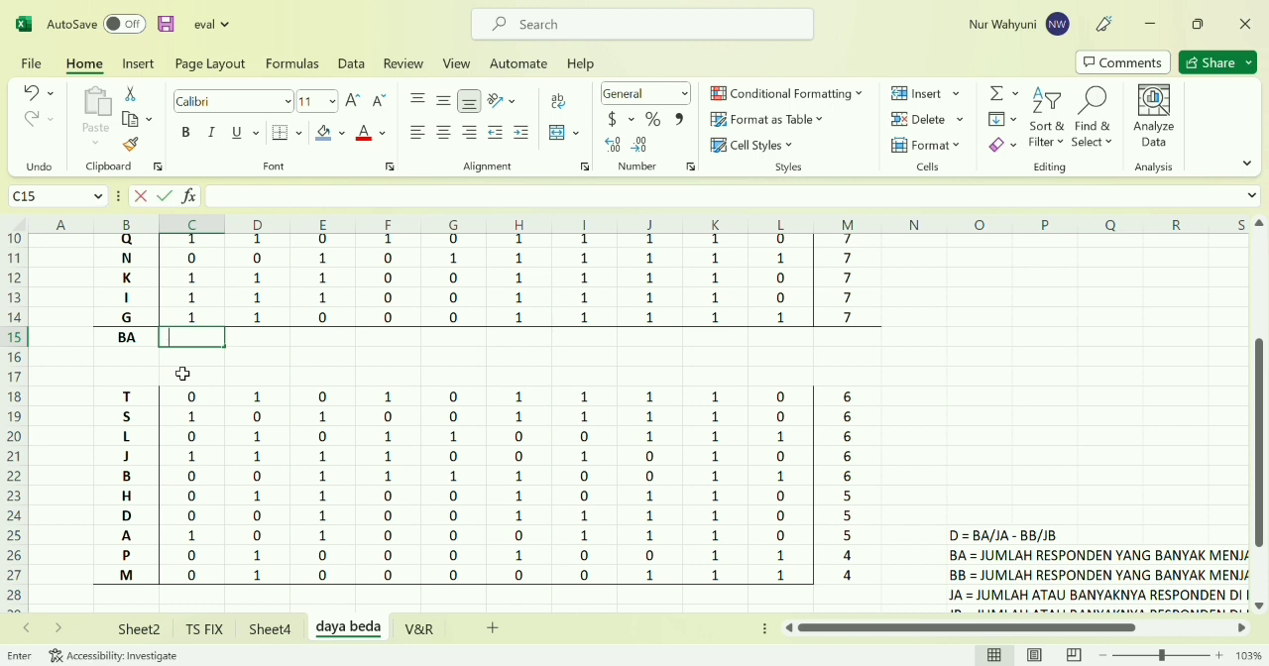
{"action": "type", "text": "("}
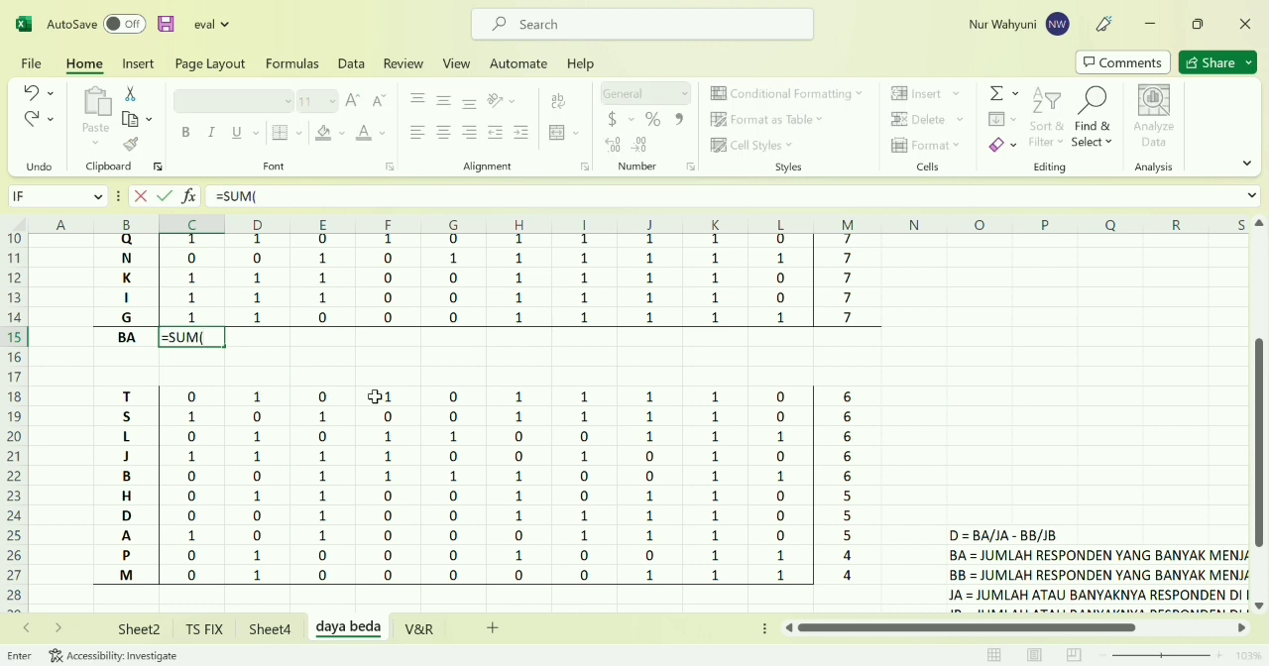
{"action": "scroll", "coordinate": [425, 308], "scroll_direction": "up", "scroll_amount": 3}
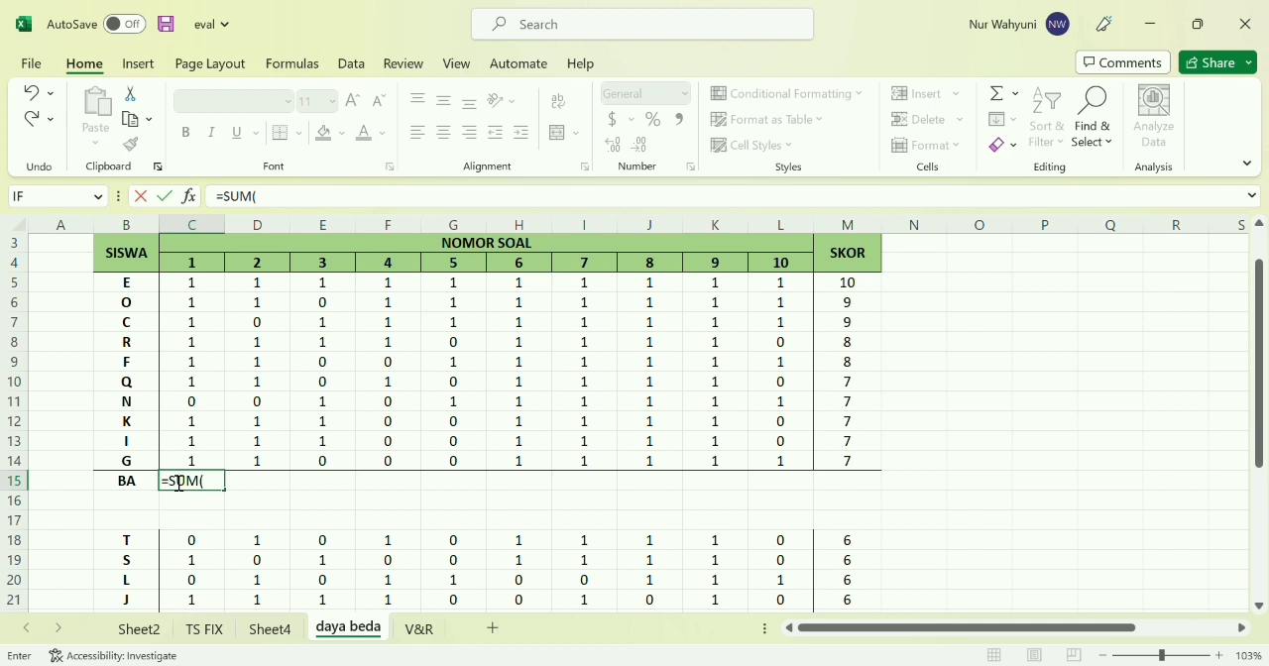
{"action": "left_click_drag", "start_coordinate": [199, 289], "coordinate": [196, 462]}
{"action": "type", "text": ")"}
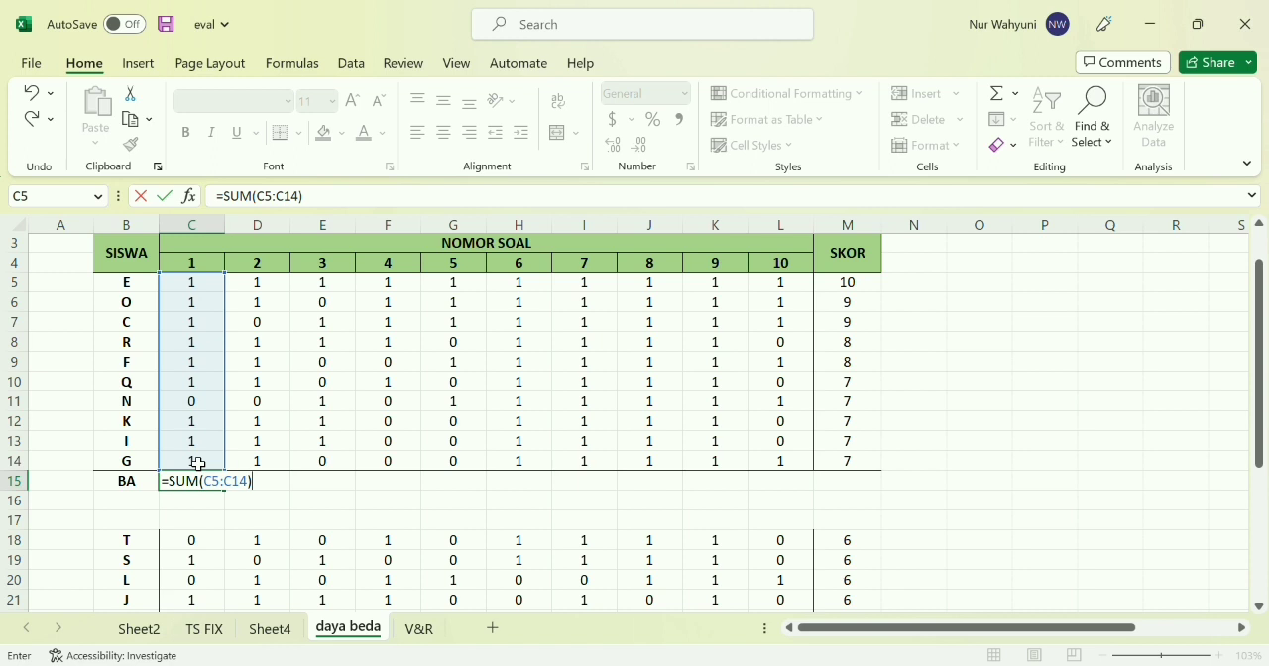
{"action": "key", "text": "Return"}
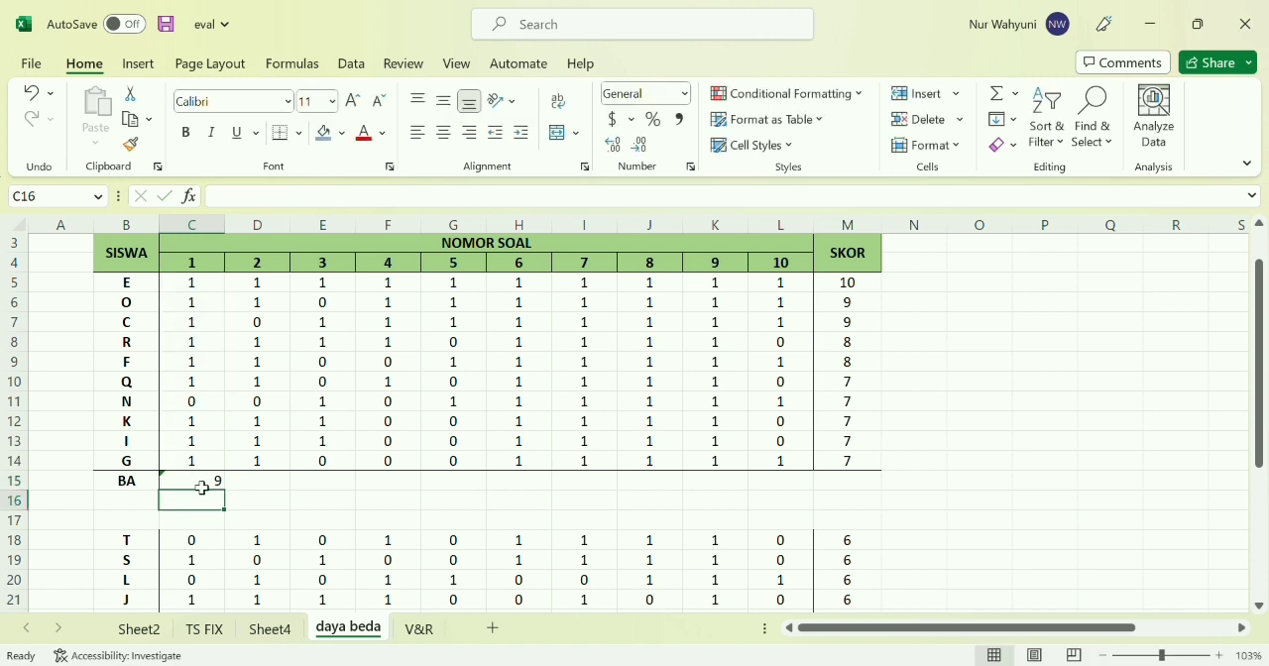
Fill the BA formula from C15 across to L15 for questions 2 through 10
{"action": "left_click", "coordinate": [203, 488]}
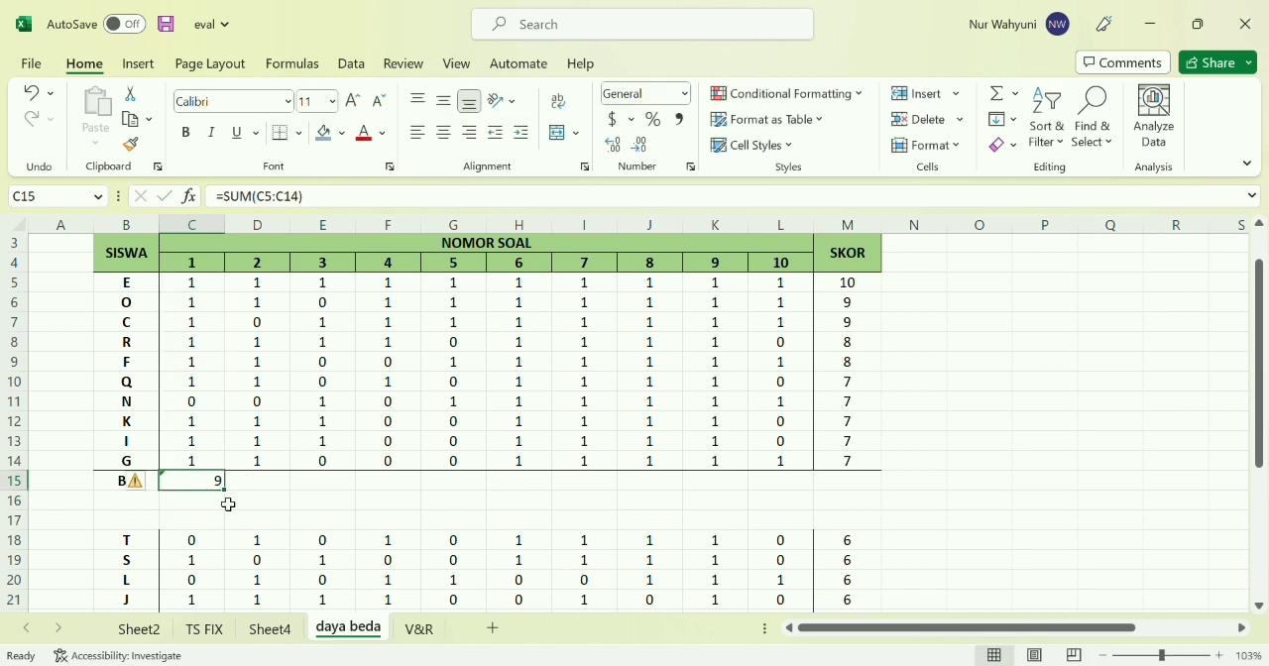
{"action": "left_click_drag", "start_coordinate": [232, 500], "coordinate": [799, 488]}
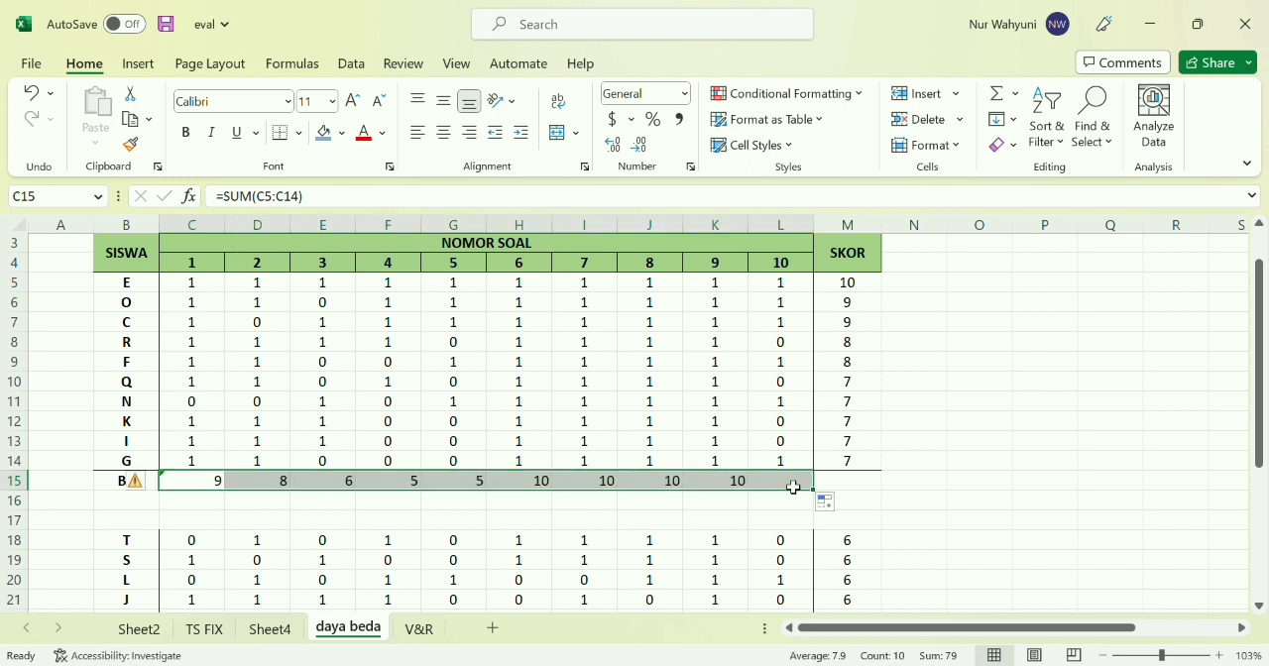
{"action": "scroll", "coordinate": [278, 482], "scroll_direction": "down", "scroll_amount": 1}
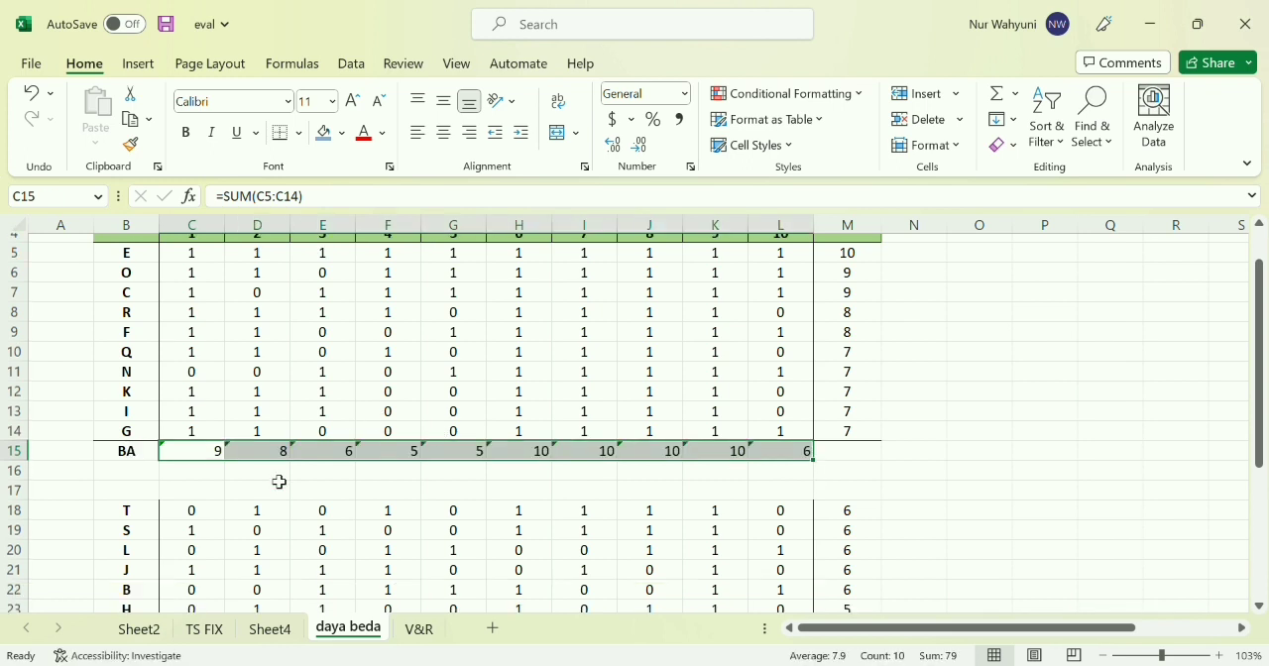
Enter the label JA in cell B16, directly below BA
{"action": "left_click", "coordinate": [133, 477]}
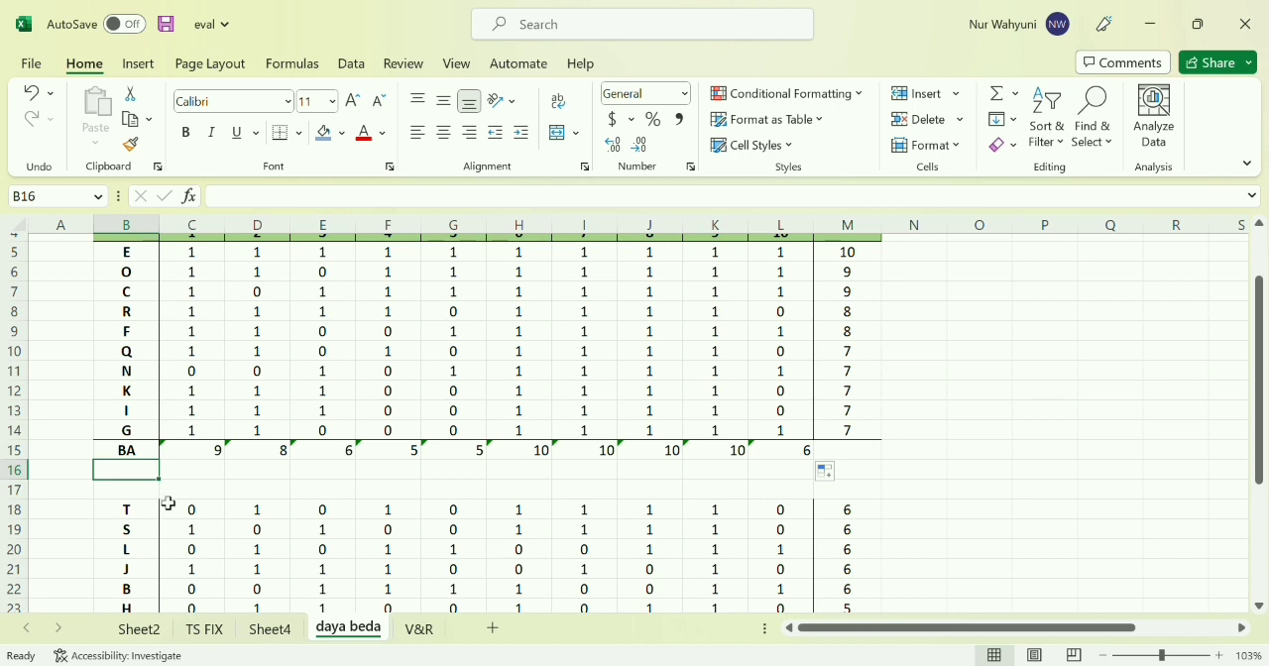
{"action": "type", "text": "JA"}
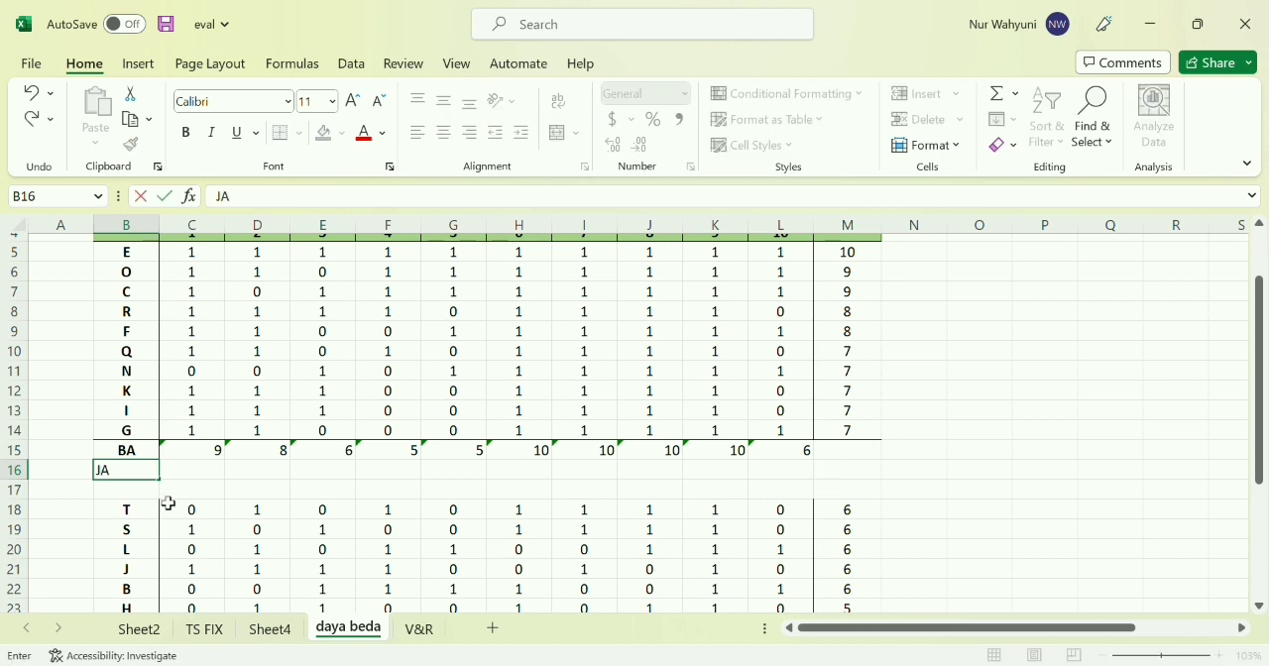
{"action": "key", "text": "Tab"}
Enter 10 as the number of upper-group students for every question in the JA row, cells C16 to L16
{"action": "scroll", "coordinate": [733, 539], "scroll_direction": "right", "scroll_amount": 5}
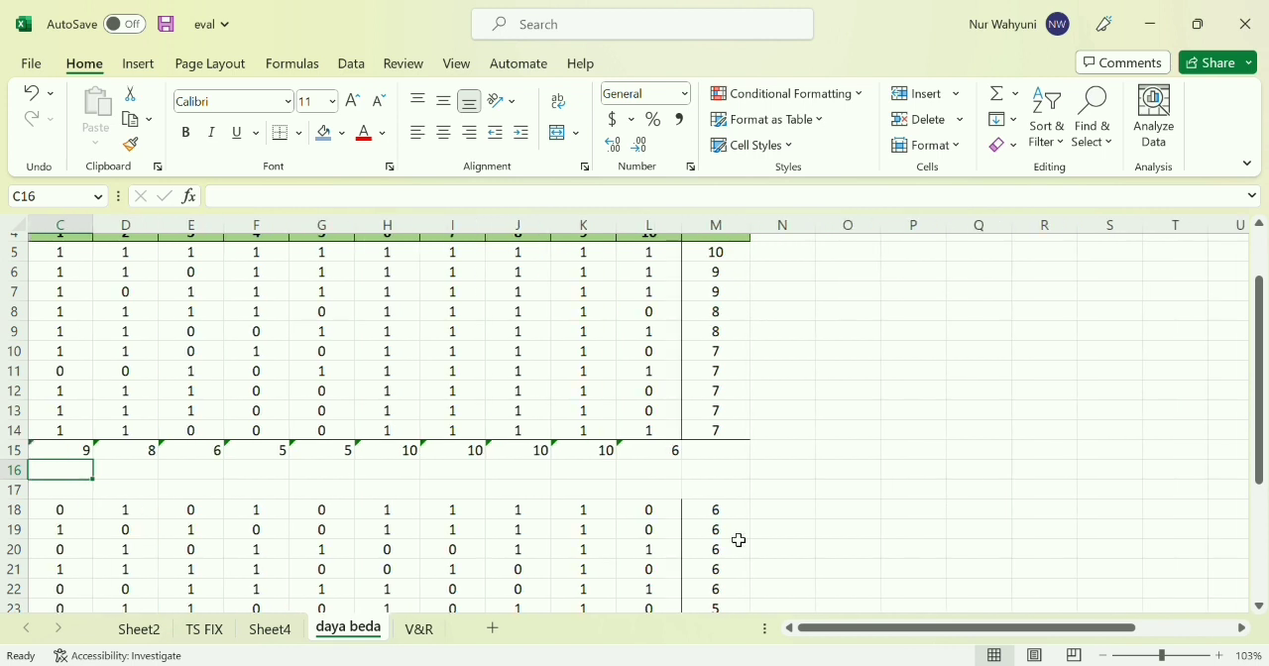
{"action": "scroll", "coordinate": [739, 541], "scroll_direction": "down", "scroll_amount": 4}
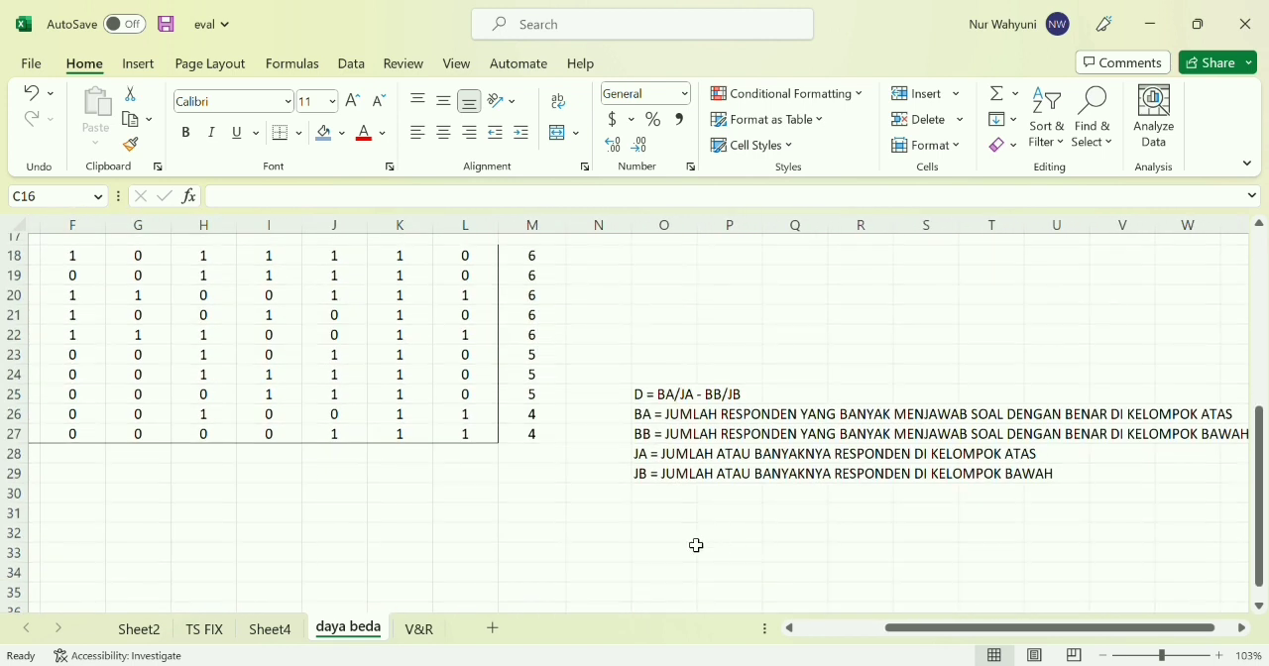
{"action": "scroll", "coordinate": [697, 545], "scroll_direction": "right", "scroll_amount": 1}
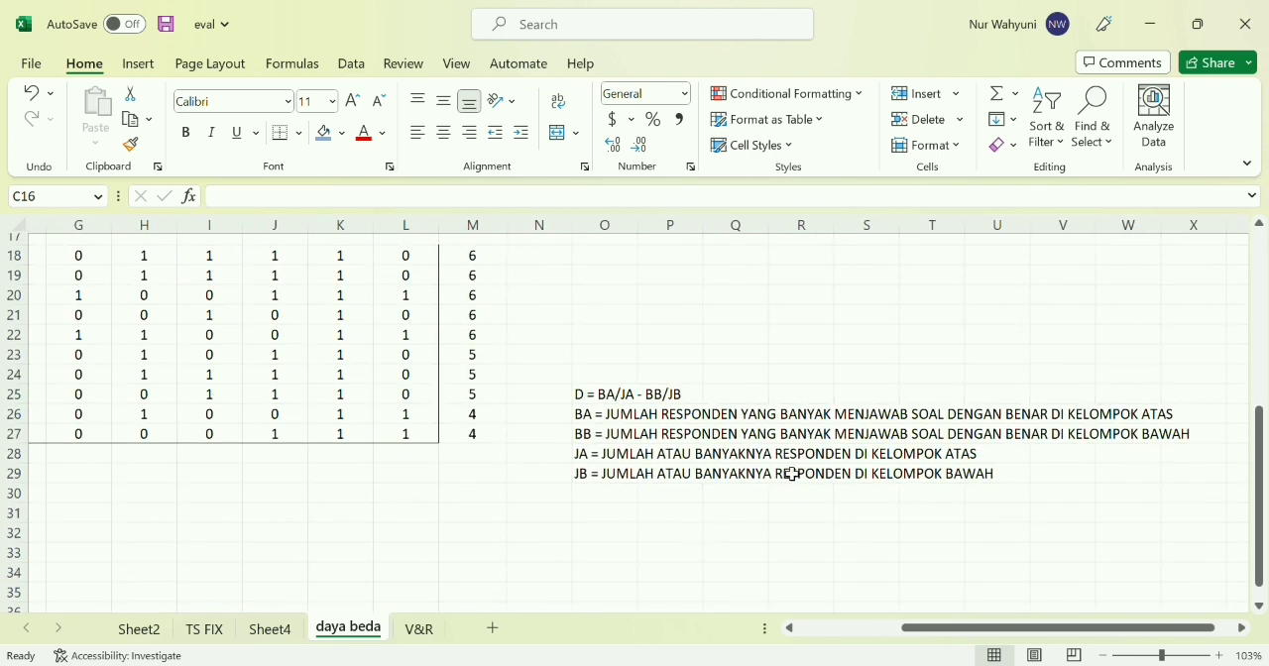
{"action": "scroll", "coordinate": [173, 462], "scroll_direction": "left", "scroll_amount": 6}
{"action": "scroll", "coordinate": [173, 462], "scroll_direction": "up", "scroll_amount": 1}
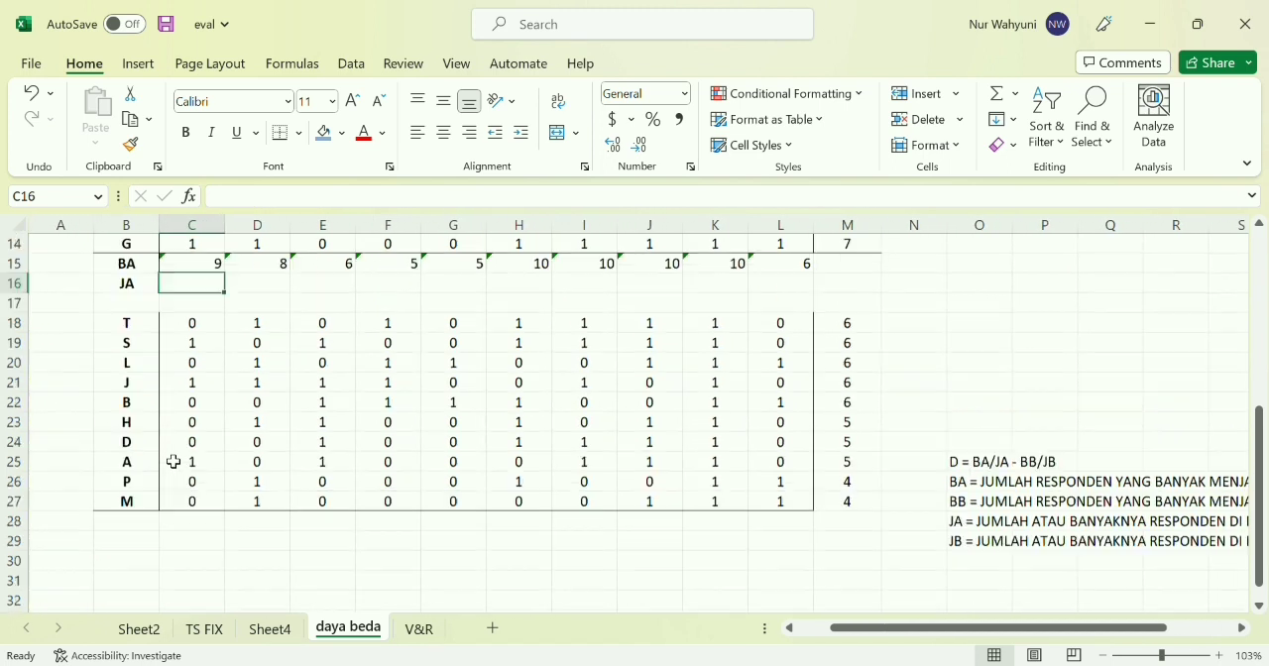
{"action": "scroll", "coordinate": [172, 462], "scroll_direction": "up", "scroll_amount": 4}
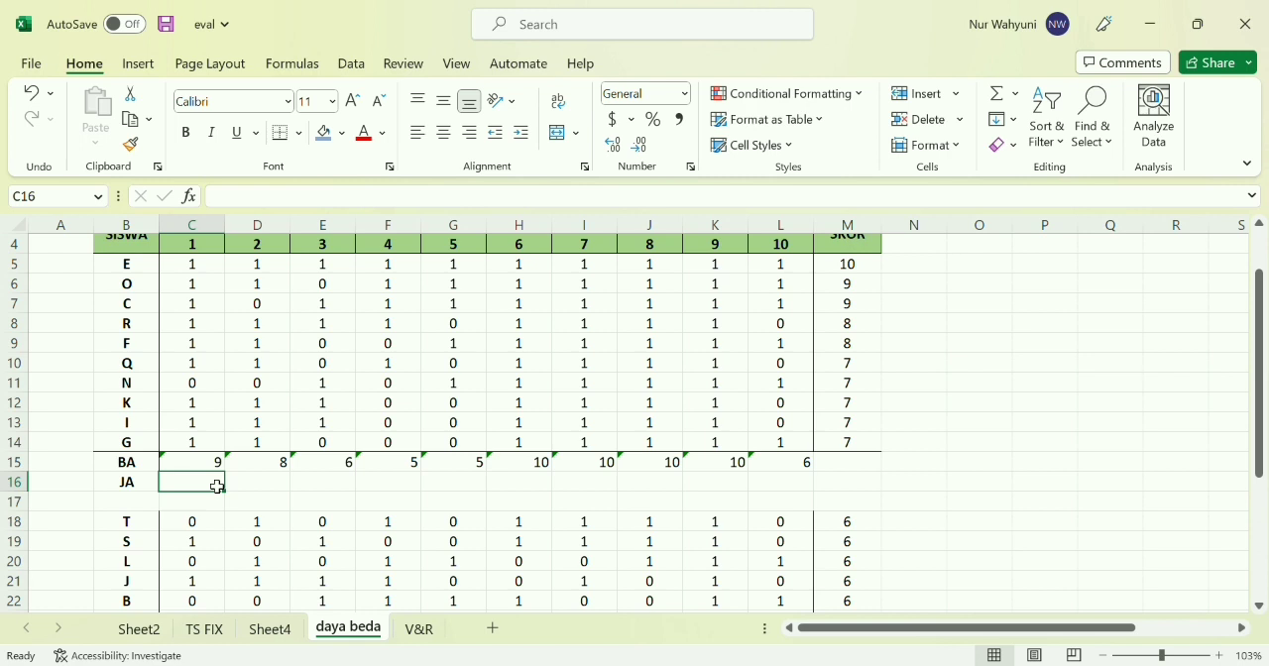
{"action": "type", "text": "10"}
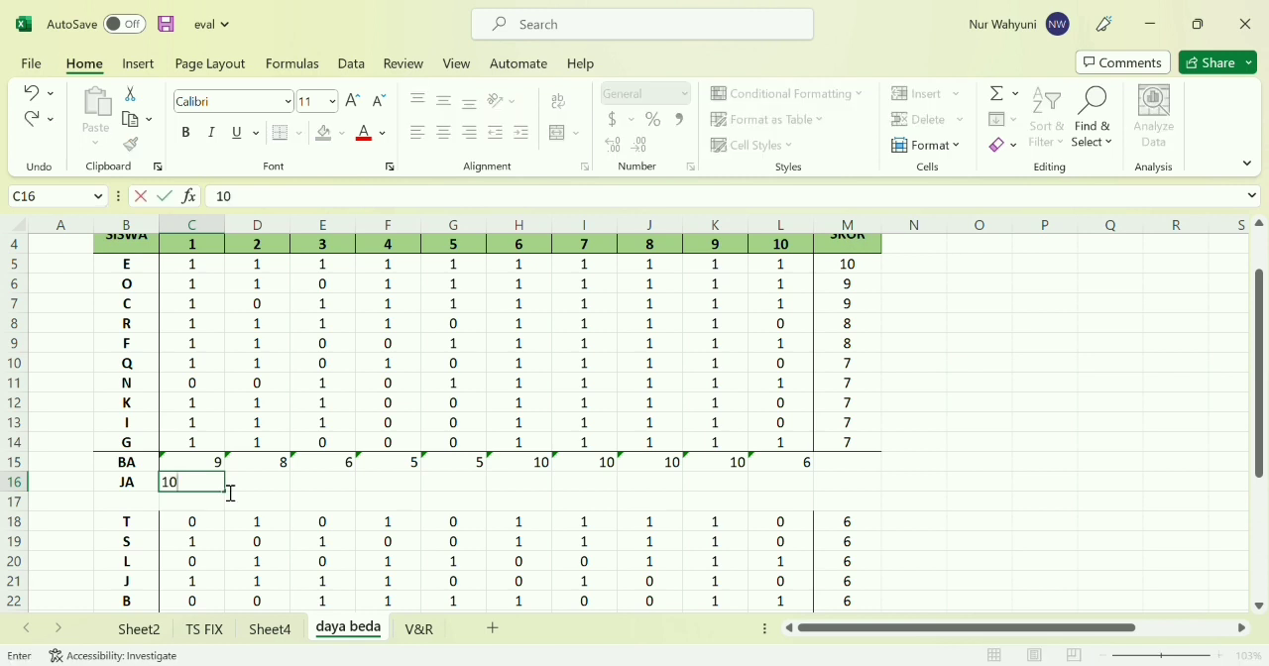
{"action": "left_click", "coordinate": [243, 487]}
{"action": "left_click", "coordinate": [213, 487]}
{"action": "left_click", "coordinate": [266, 488]}
{"action": "type", "text": "10"}
{"action": "key", "text": "Tab"}
{"action": "type", "text": "10"}
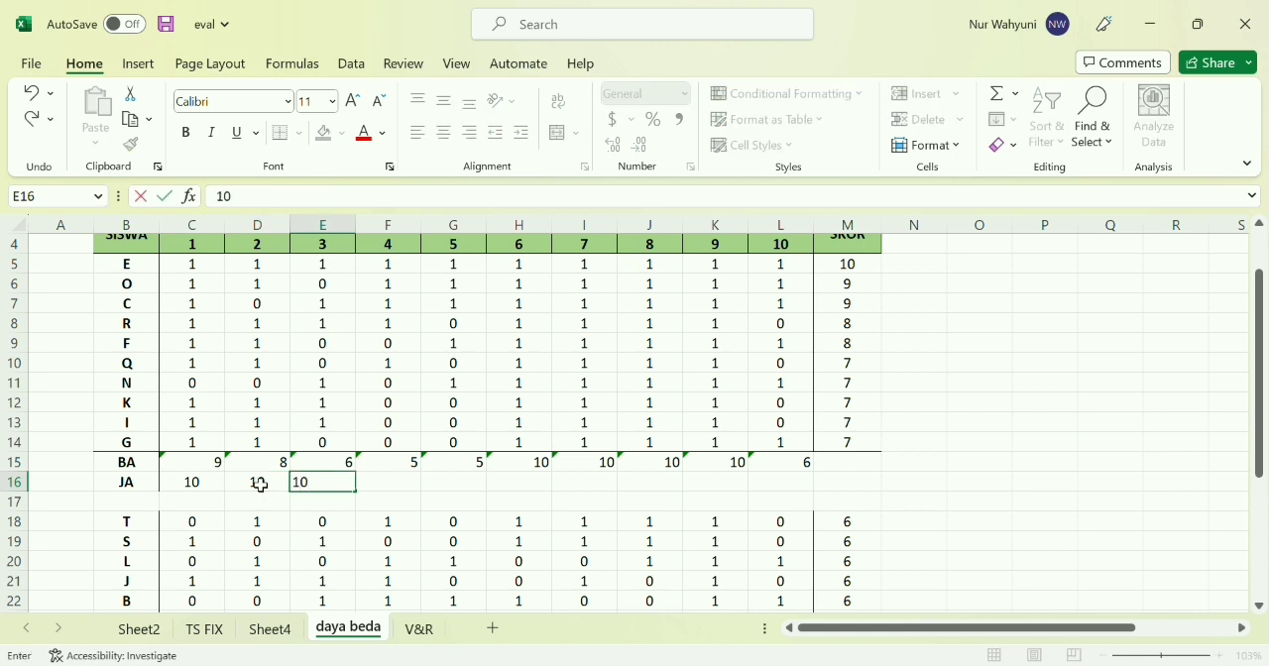
{"action": "key", "text": "Tab"}
{"action": "type", "text": "10"}
{"action": "key", "text": "Tab"}
{"action": "type", "text": "10"}
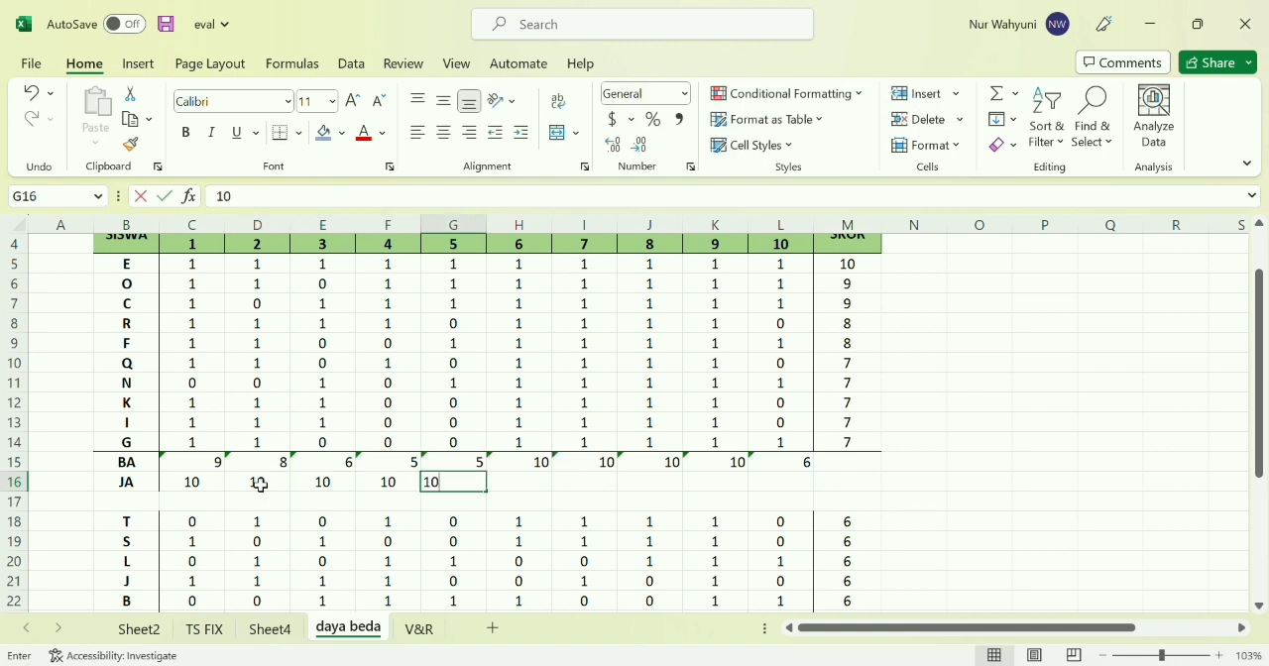
{"action": "key", "text": "Tab"}
{"action": "type", "text": "10"}
{"action": "key", "text": "Tab"}
{"action": "type", "text": "10"}
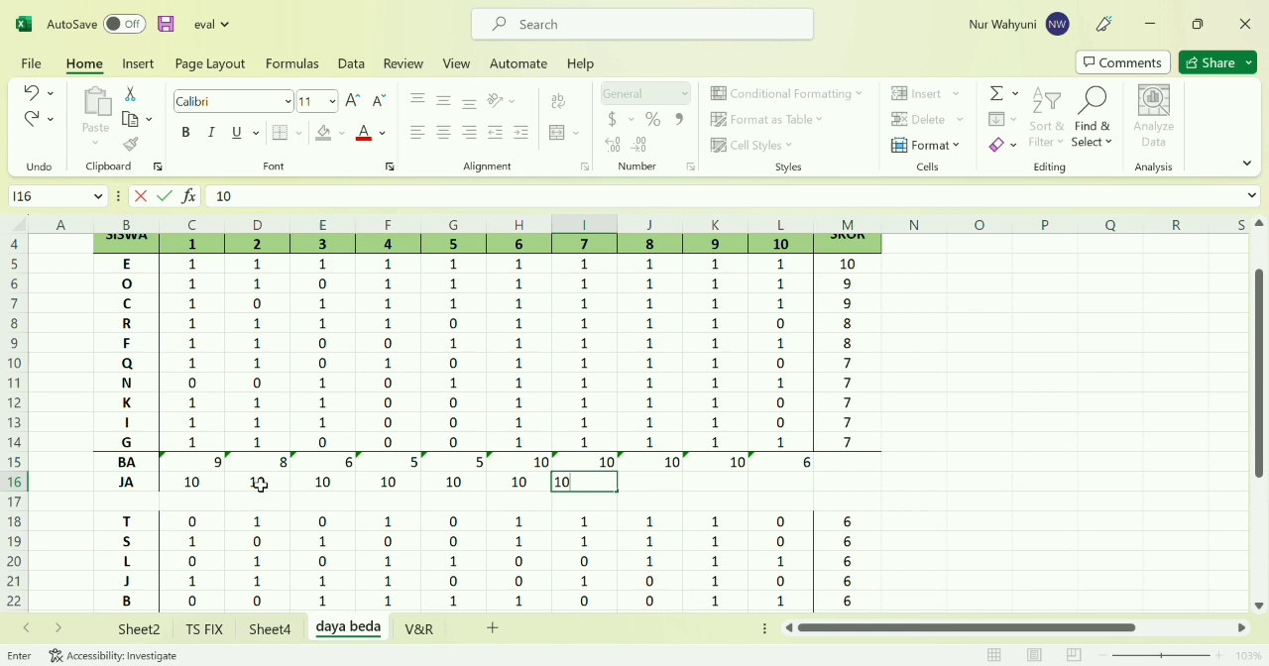
{"action": "key", "text": "Tab"}
{"action": "type", "text": "10"}
{"action": "key", "text": "Tab"}
{"action": "type", "text": "10"}
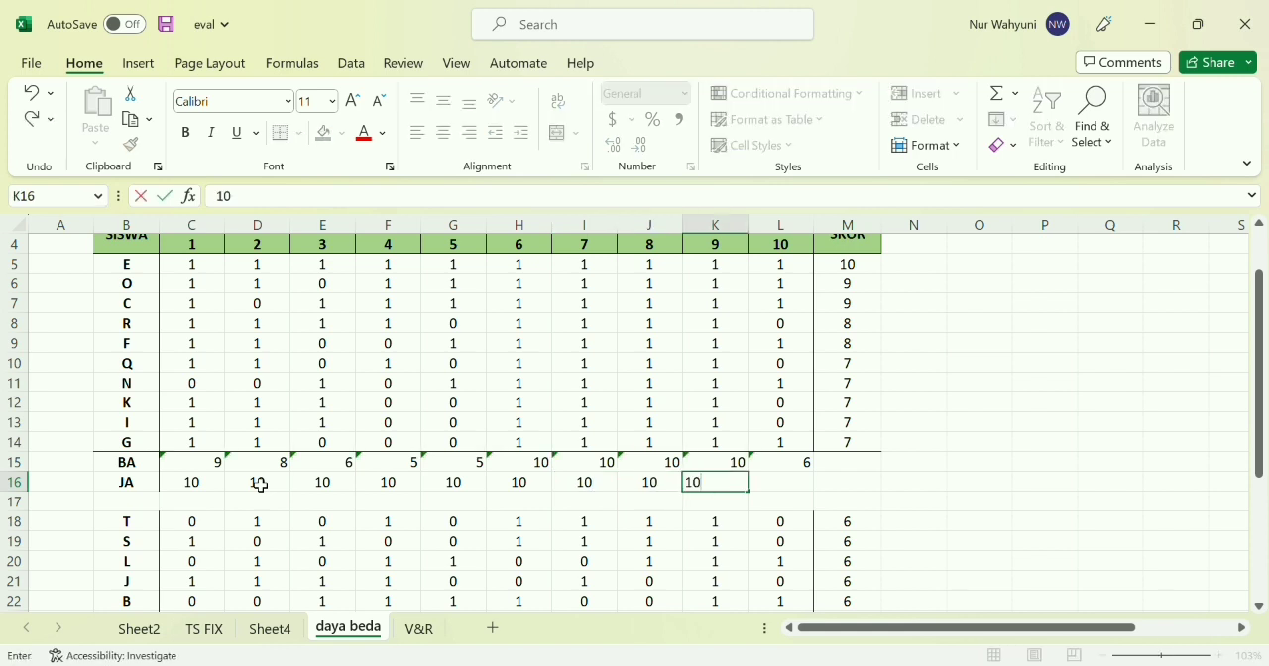
{"action": "key", "text": "Tab"}
{"action": "type", "text": "10"}
{"action": "key", "text": "Tab"}
Enter the label BB in cell B28, directly below the lower group's last student
{"action": "key", "text": "Down"}
{"action": "key", "text": "Down"}
{"action": "key", "text": "Down"}
{"action": "key", "text": "Down"}
{"action": "key", "text": "Down"}
{"action": "key", "text": "Down"}
{"action": "key", "text": "Down"}
{"action": "key", "text": "Down"}
{"action": "key", "text": "Down"}
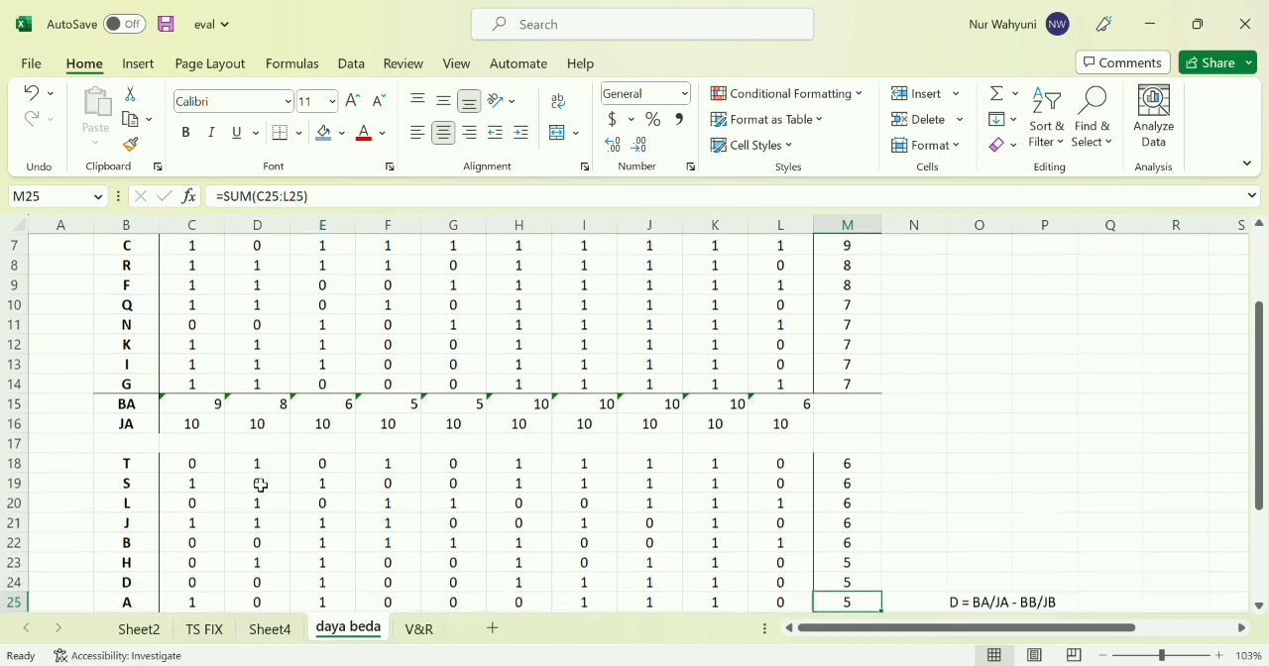
{"action": "left_click", "coordinate": [445, 486]}
{"action": "scroll", "coordinate": [446, 487], "scroll_direction": "down", "scroll_amount": 3}
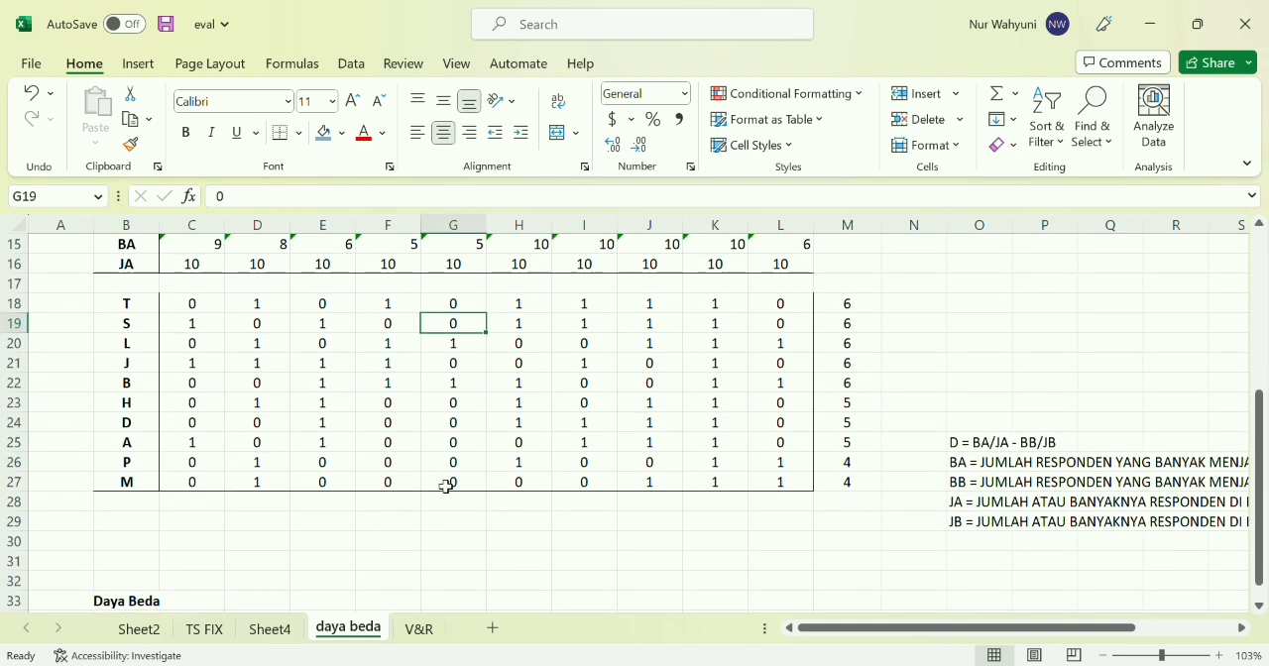
{"action": "left_click", "coordinate": [149, 506]}
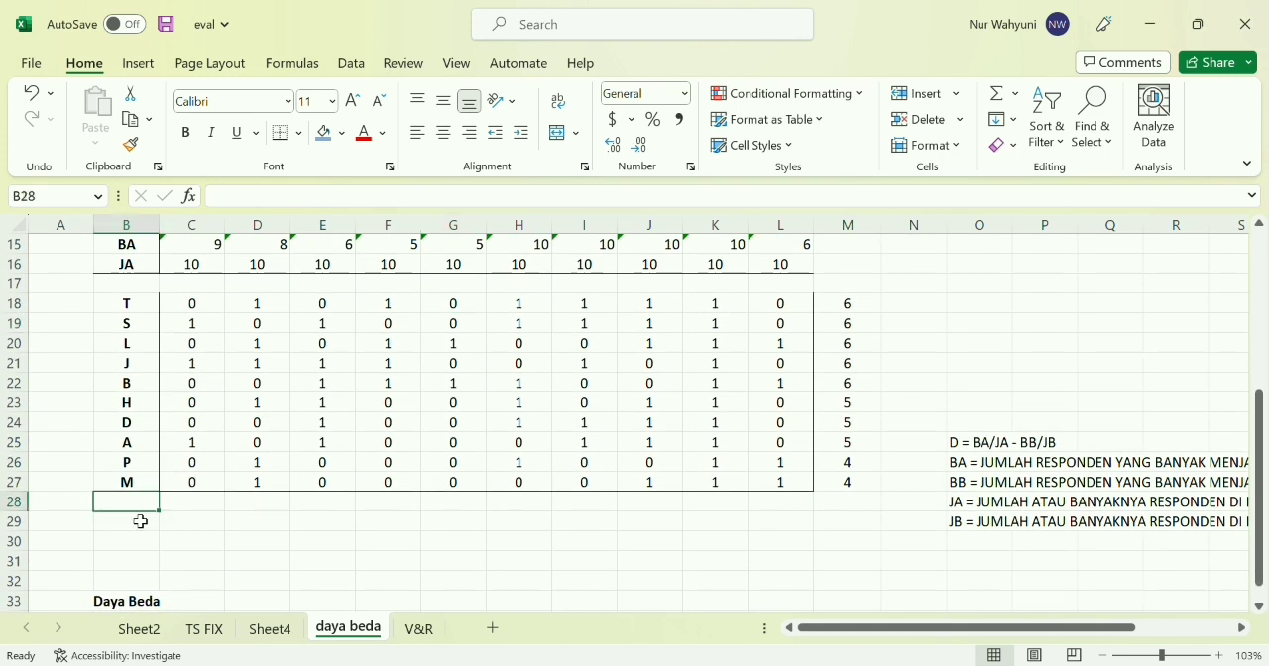
{"action": "type", "text": "BB"}
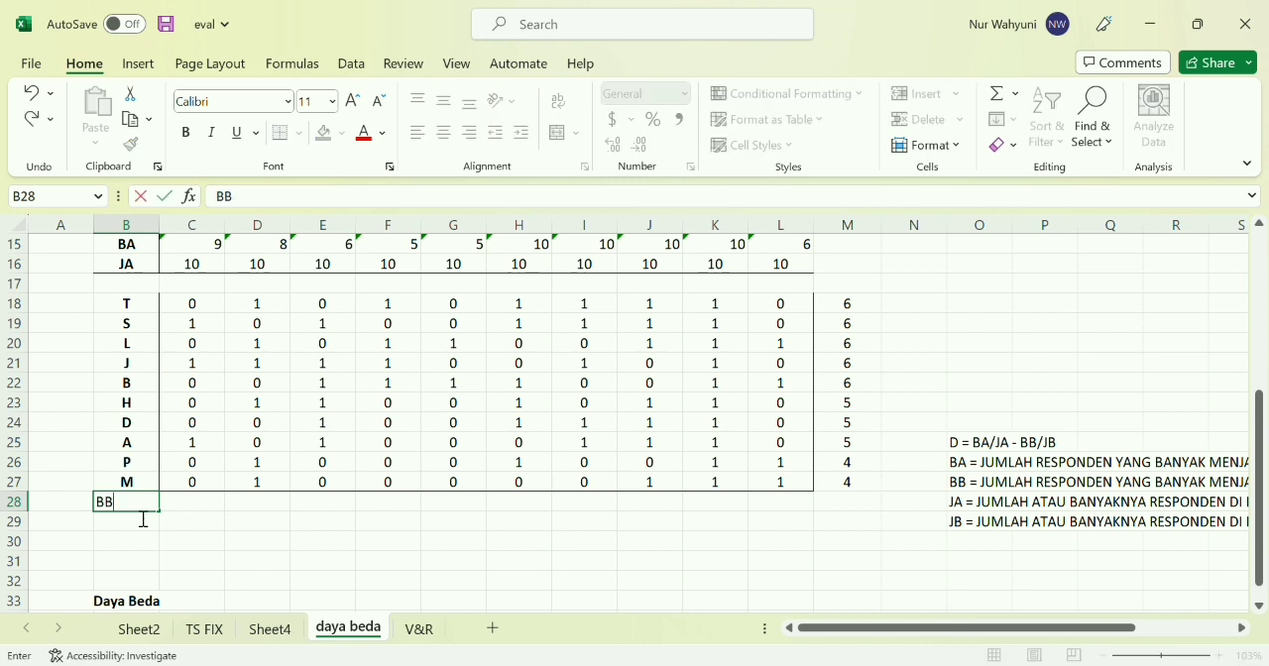
{"action": "key", "text": "Tab"}
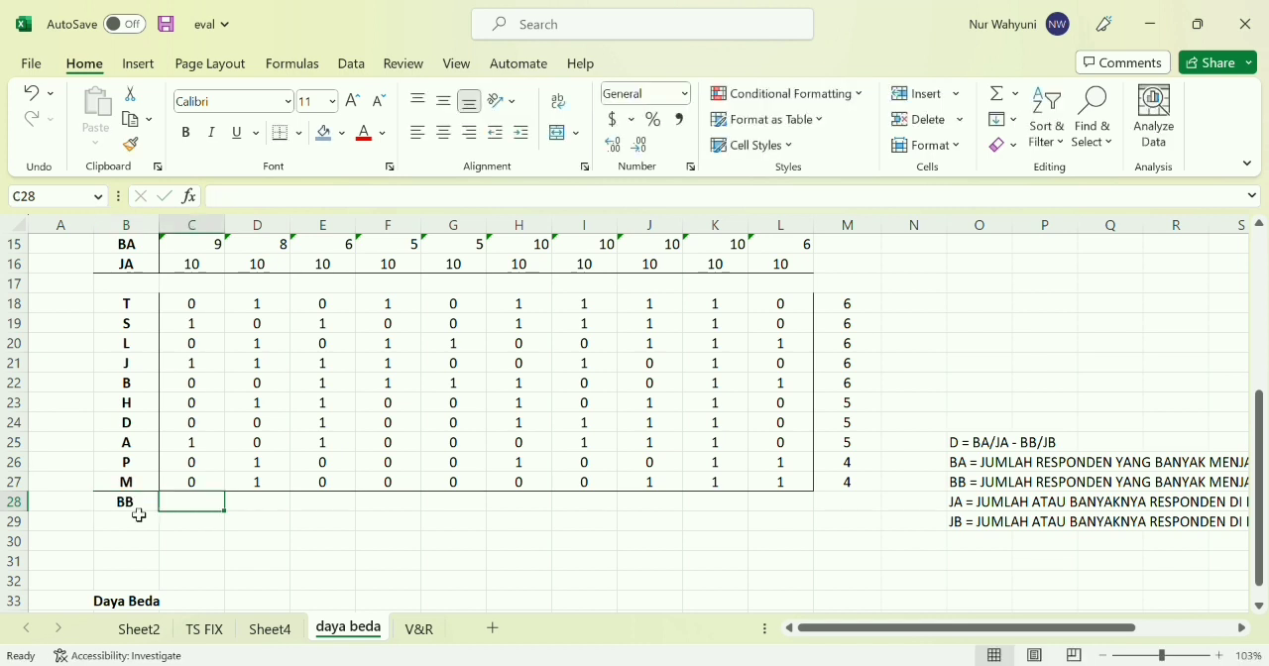
Calculate the lower group's correct answers for question 1 in cell C28 with =SUM(C18:C27)
{"action": "type", "text": "="}
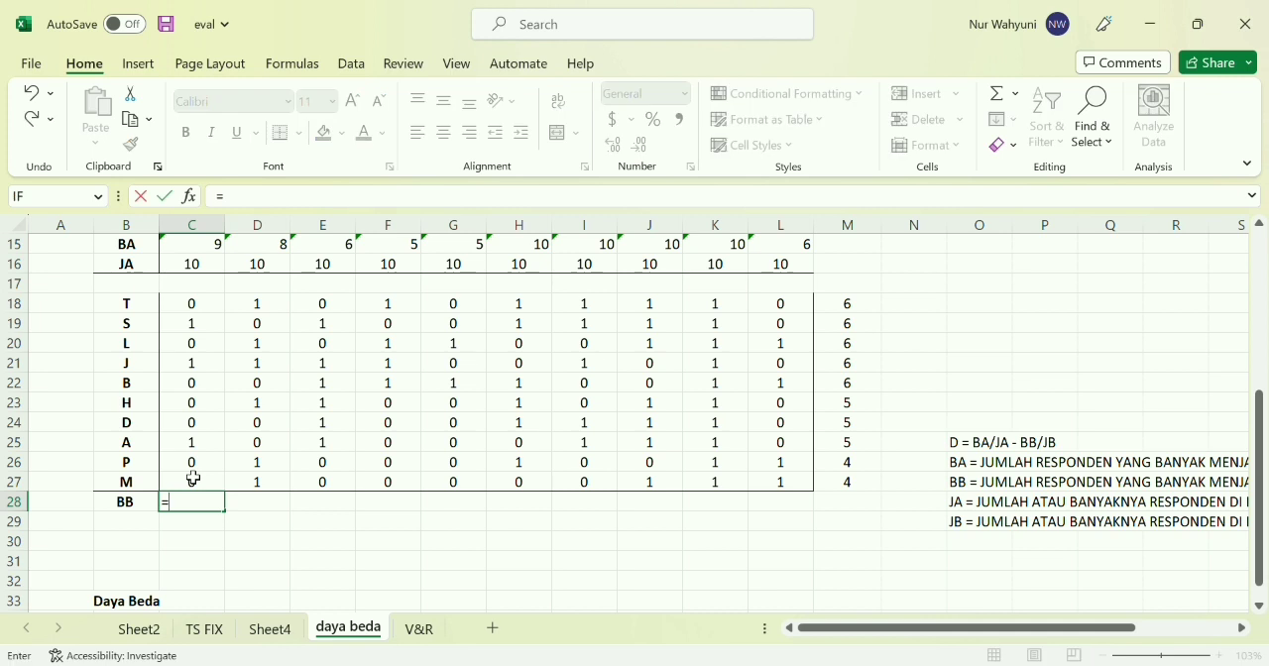
{"action": "type", "text": "SUM("}
{"action": "left_click_drag", "start_coordinate": [192, 304], "coordinate": [204, 481]}
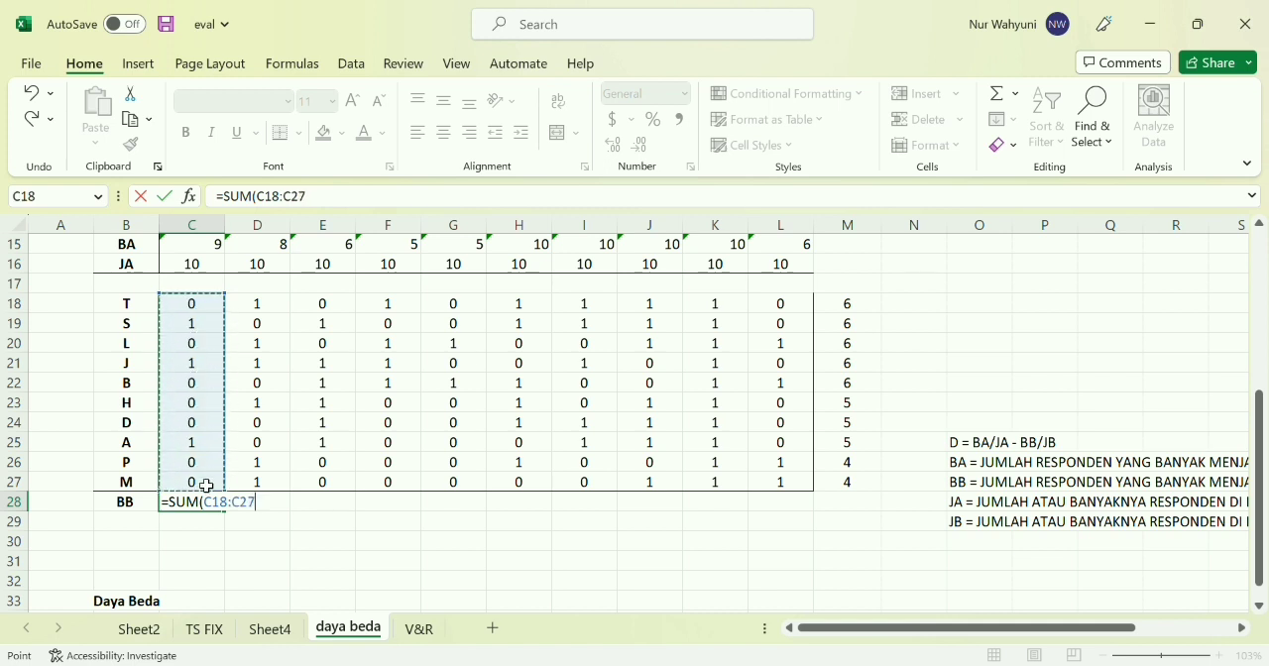
{"action": "type", "text": ")"}
{"action": "key", "text": "Return"}
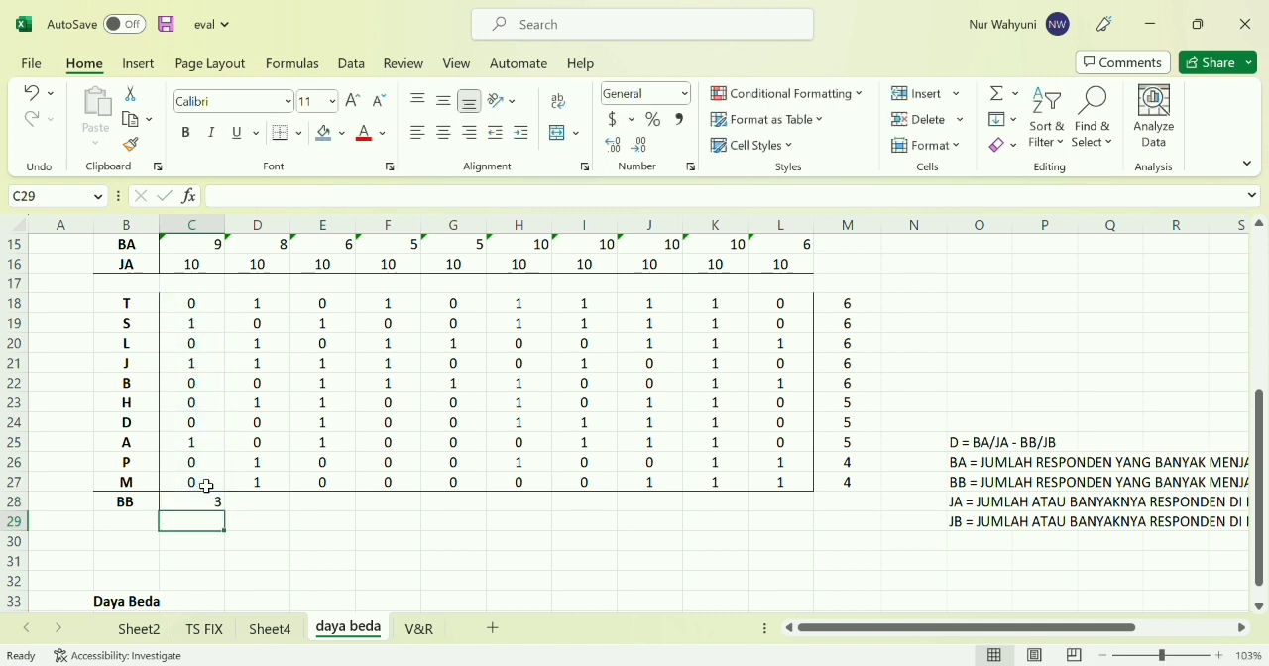
Fill the BB formula from C28 across to L28 for questions 2 through 10
{"action": "left_click", "coordinate": [205, 511]}
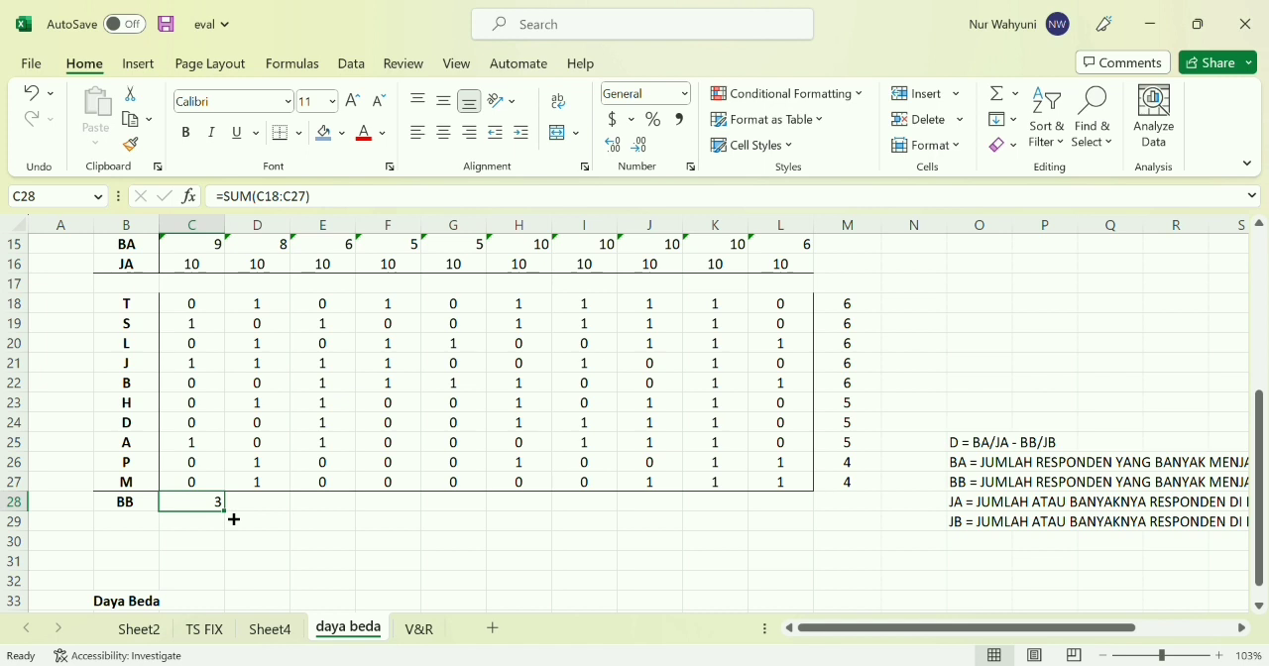
{"action": "left_click_drag", "start_coordinate": [231, 517], "coordinate": [793, 505]}
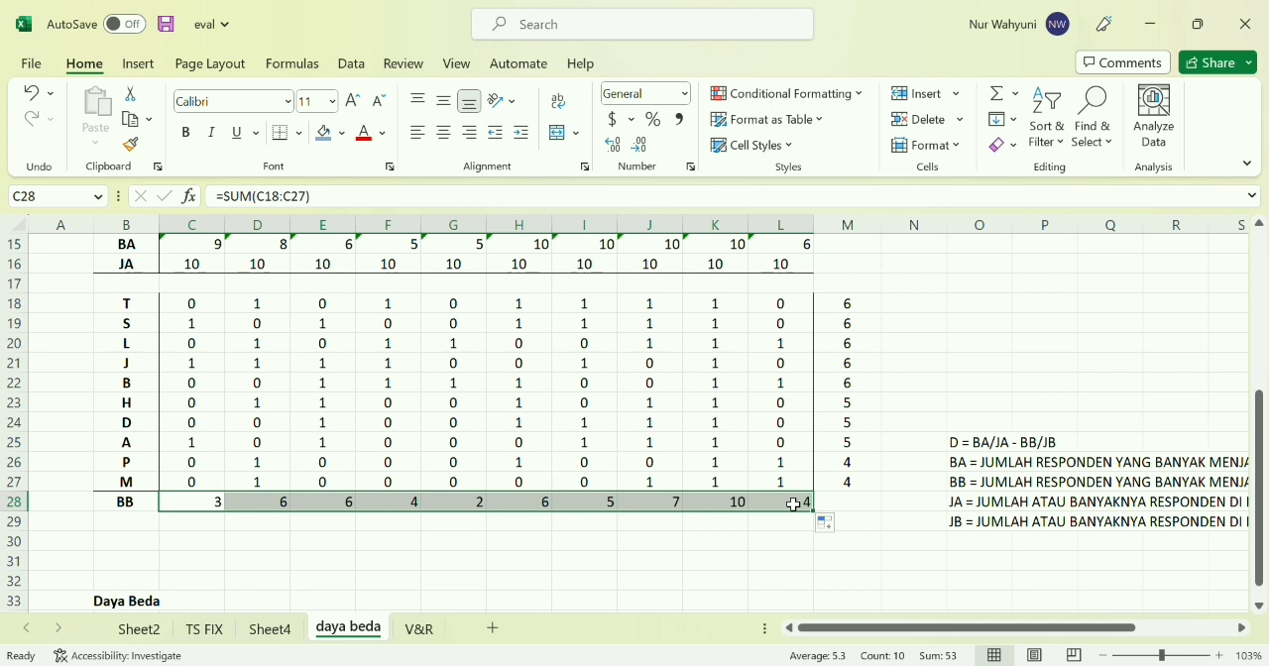
{"action": "left_click", "coordinate": [609, 541]}
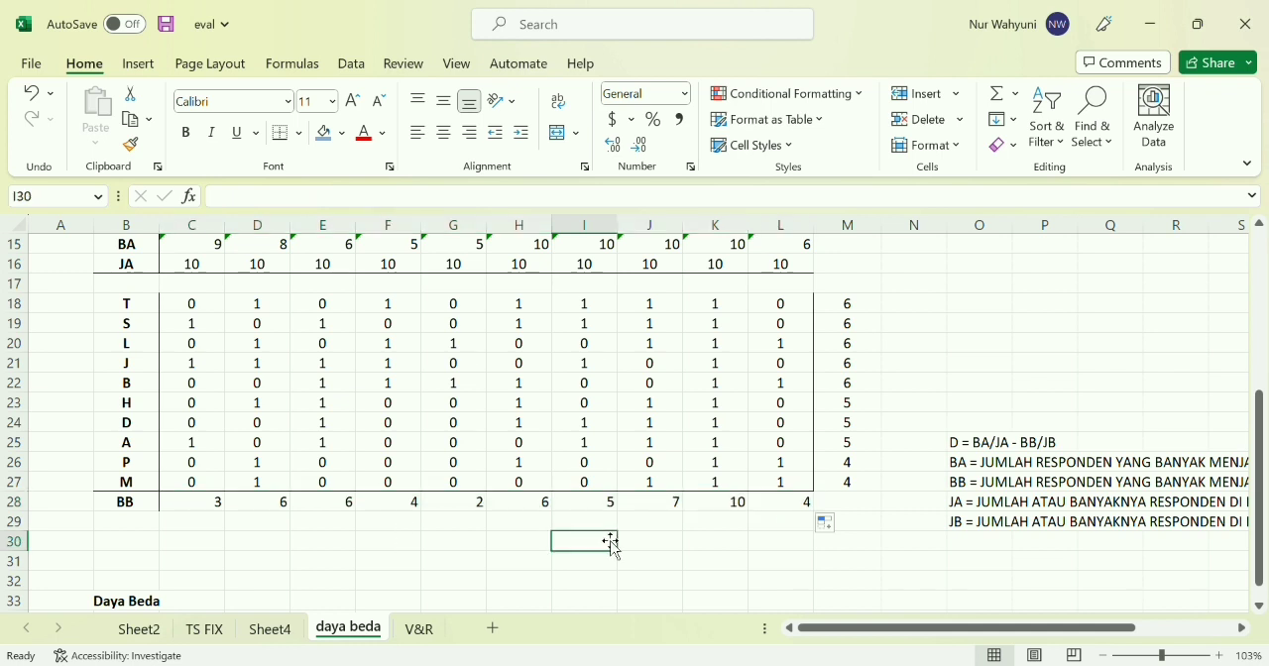
Enter the label JB in cell B29, directly below BB
{"action": "left_click", "coordinate": [139, 524]}
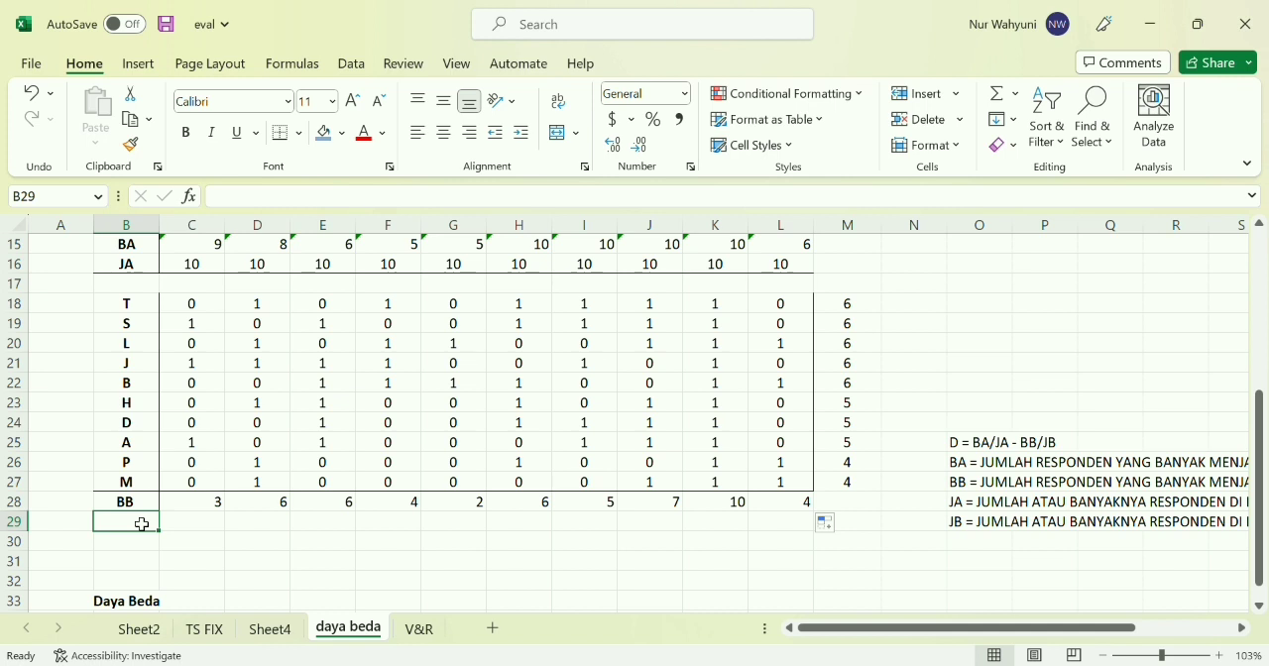
{"action": "type", "text": "JB"}
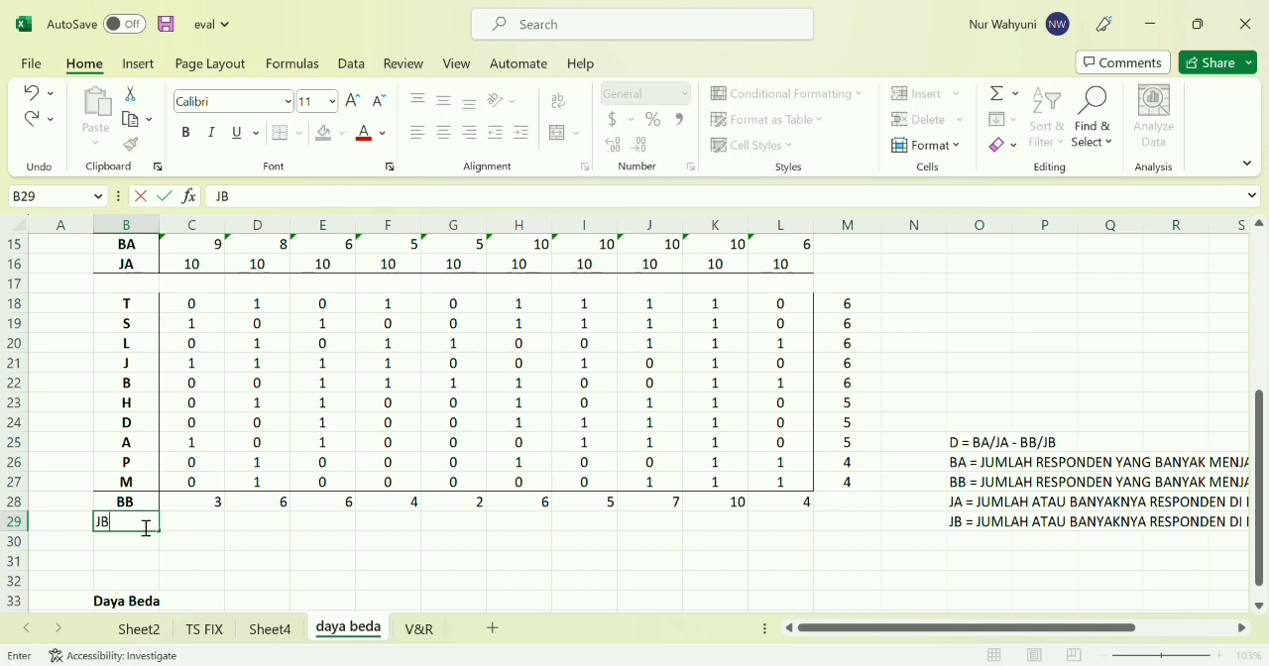
{"action": "left_click", "coordinate": [195, 527]}
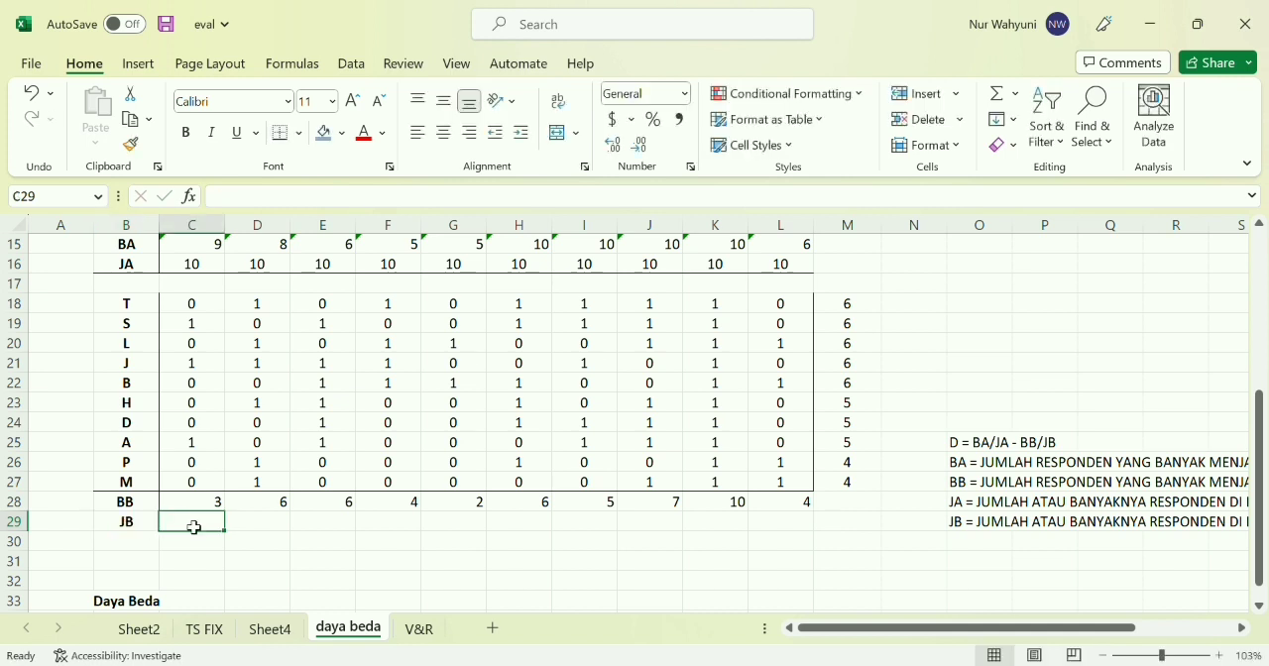
Enter 10 as the number of lower-group students for every question in the JB row, cells C29 to L29
{"action": "type", "text": "10"}
{"action": "key", "text": "Tab"}
{"action": "type", "text": "10"}
{"action": "key", "text": "Tab"}
{"action": "type", "text": "10"}
{"action": "key", "text": "Tab"}
{"action": "type", "text": "10"}
{"action": "key", "text": "Tab"}
{"action": "type", "text": "10"}
{"action": "key", "text": "Tab"}
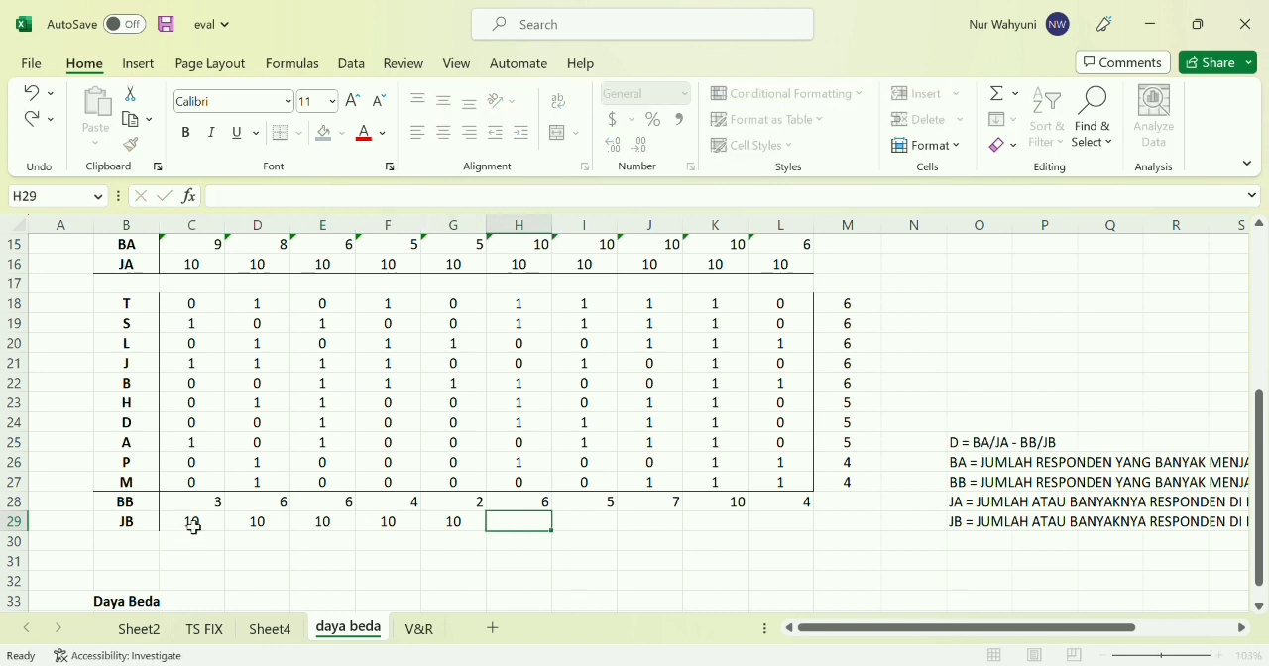
{"action": "type", "text": "10"}
{"action": "key", "text": "Tab"}
{"action": "type", "text": "10"}
{"action": "key", "text": "Tab"}
{"action": "type", "text": "10"}
{"action": "key", "text": "Tab"}
{"action": "type", "text": "10"}
{"action": "key", "text": "Tab"}
{"action": "type", "text": "10"}
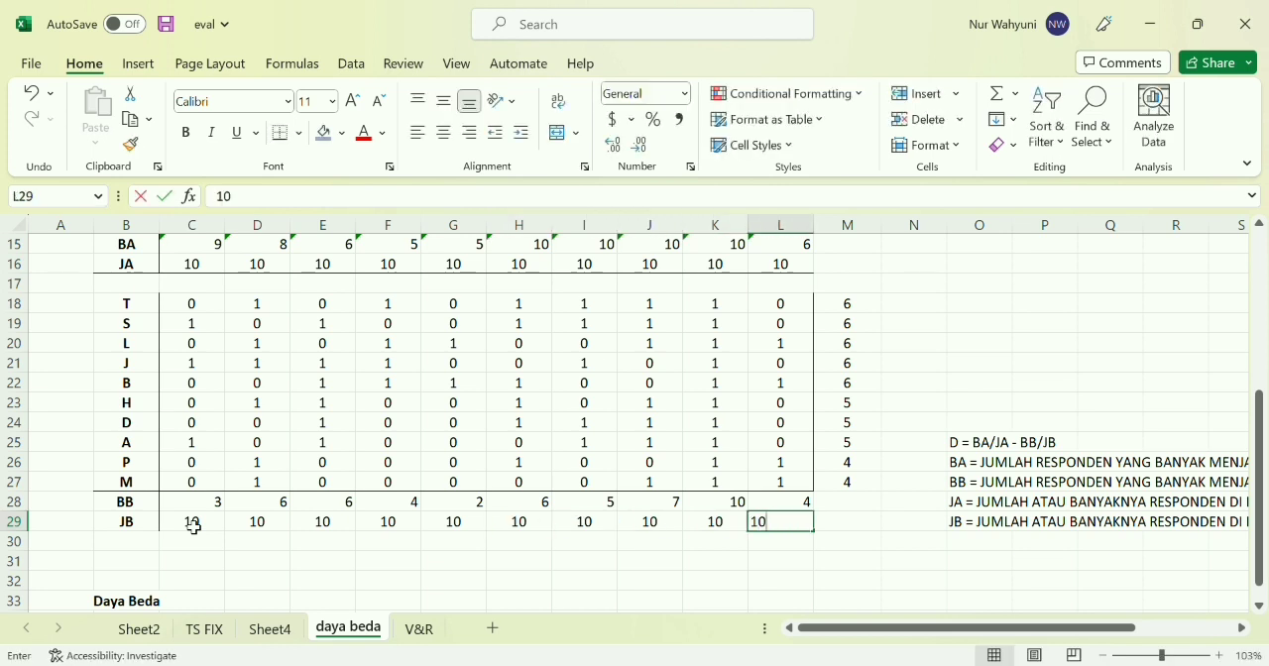
{"action": "key", "text": "Tab"}
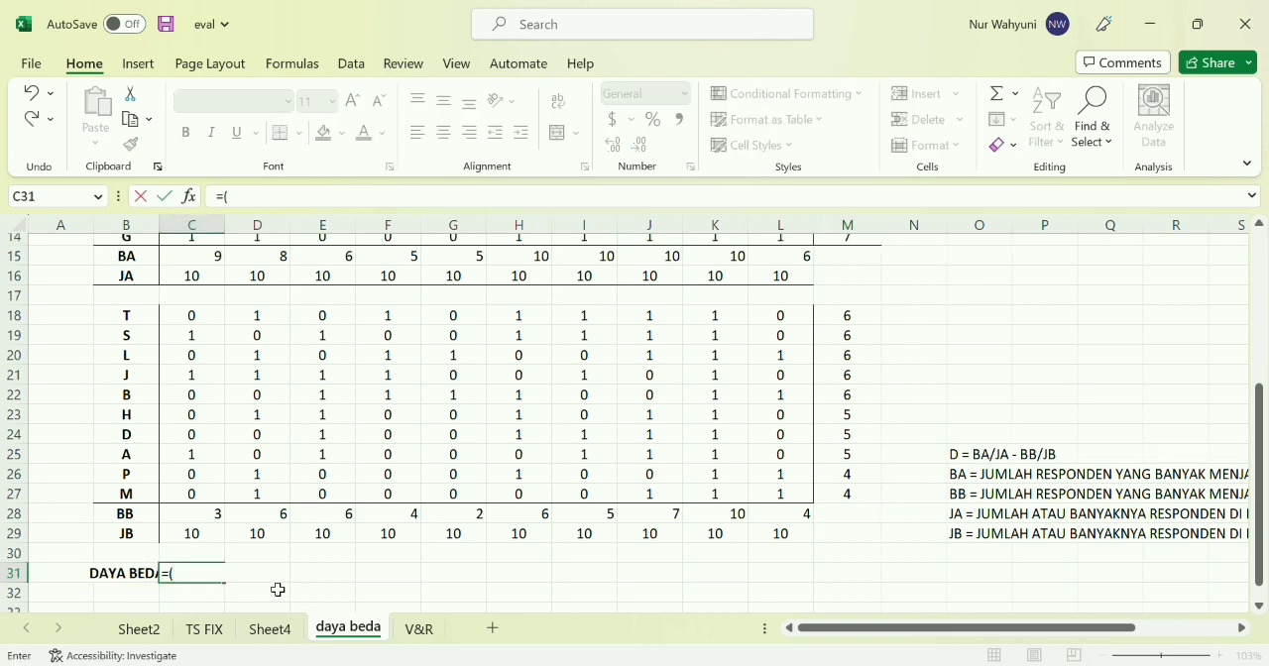
Calculate question 1's discriminating power in cell C31 with =(C15/C16)-(C28/C29)
{"action": "left_click", "coordinate": [214, 256]}
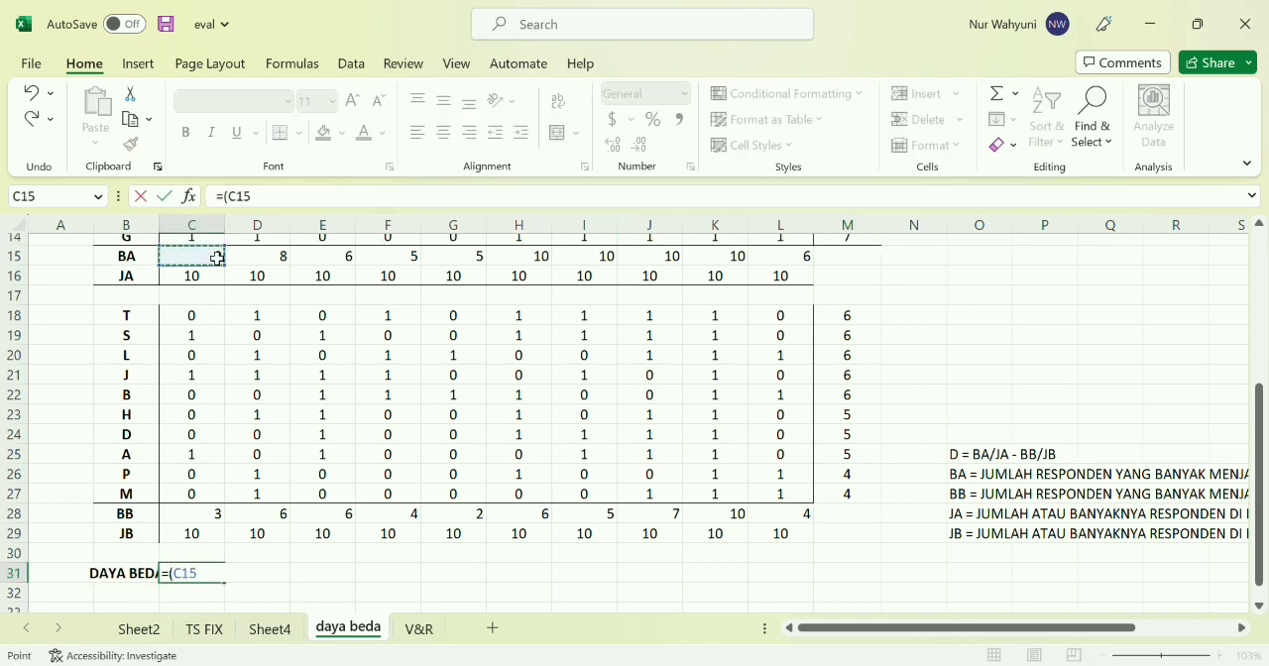
{"action": "type", "text": "/"}
{"action": "left_click", "coordinate": [210, 277]}
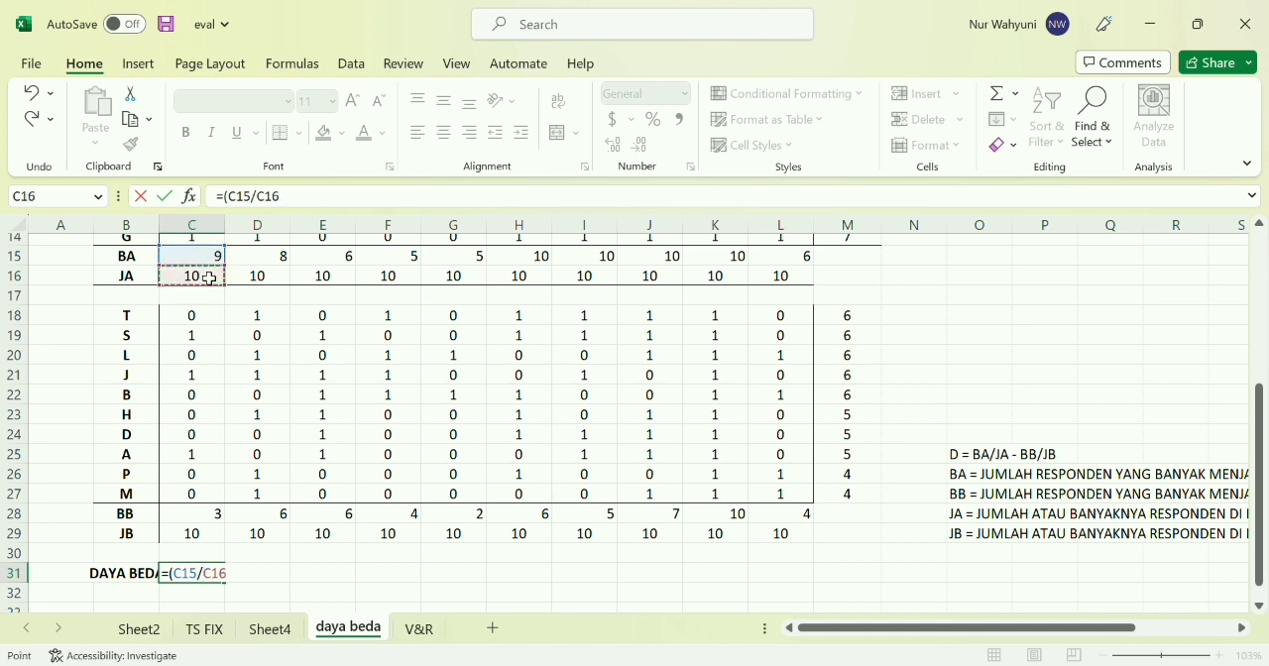
{"action": "type", "text": ")-("}
{"action": "left_click", "coordinate": [202, 523]}
{"action": "type", "text": "/"}
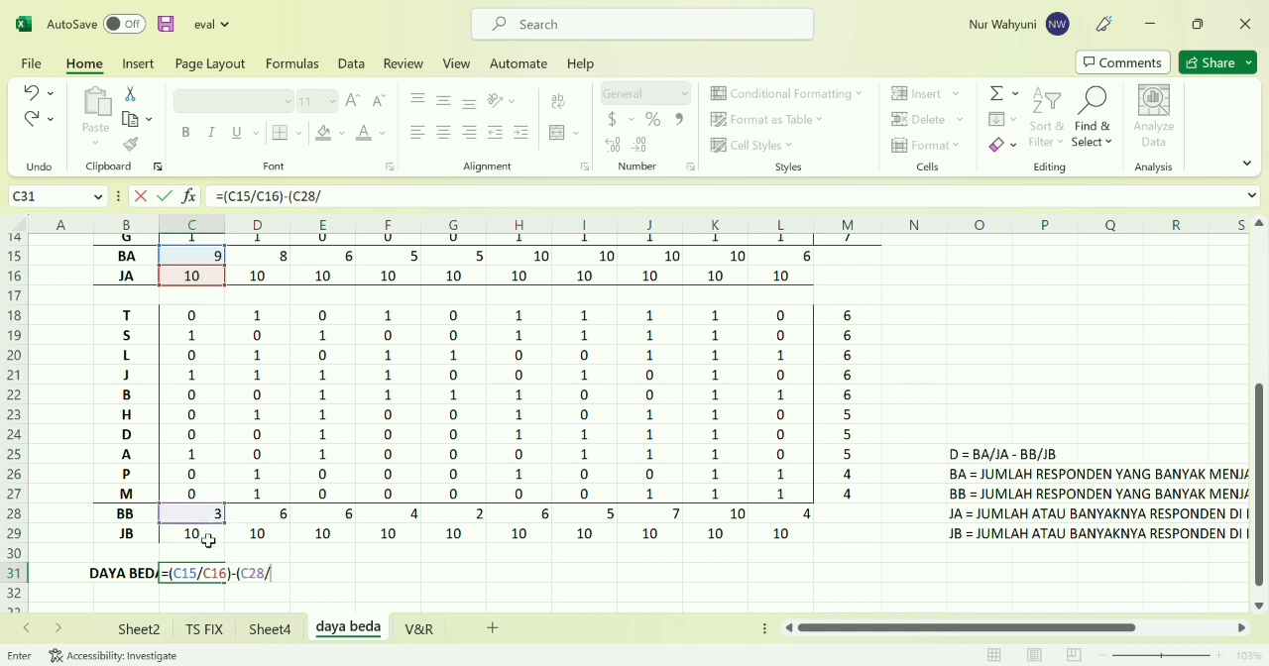
{"action": "left_click", "coordinate": [208, 542]}
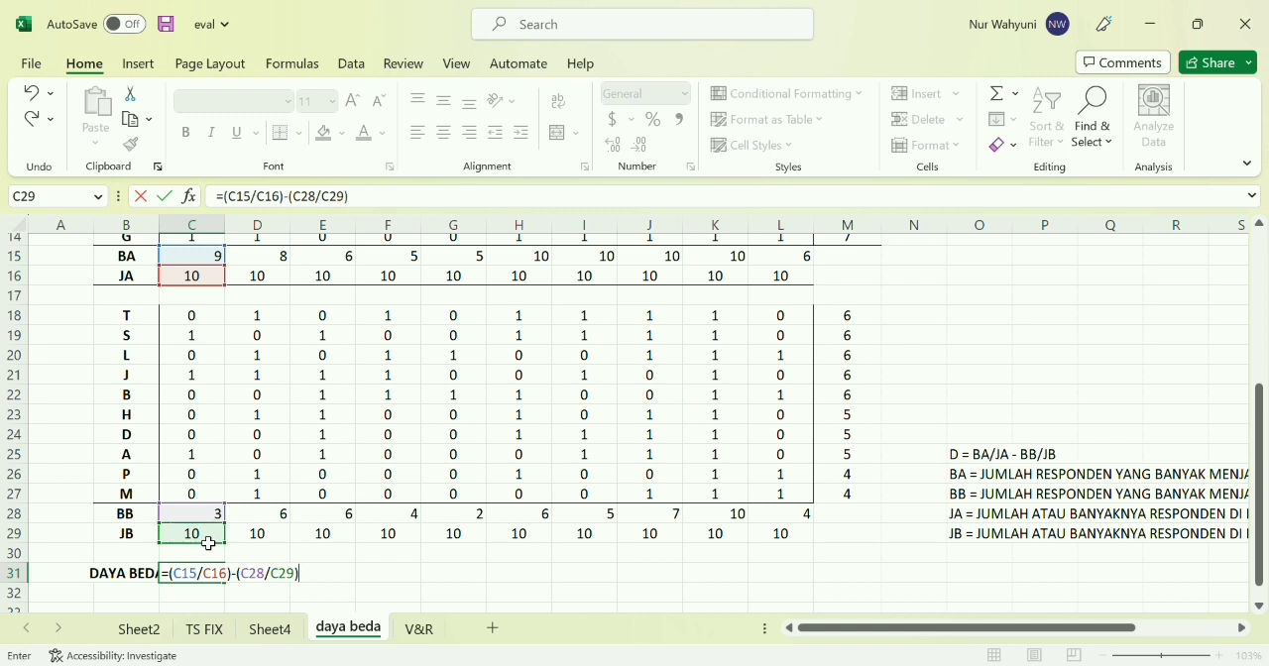
{"action": "key", "text": "Return"}
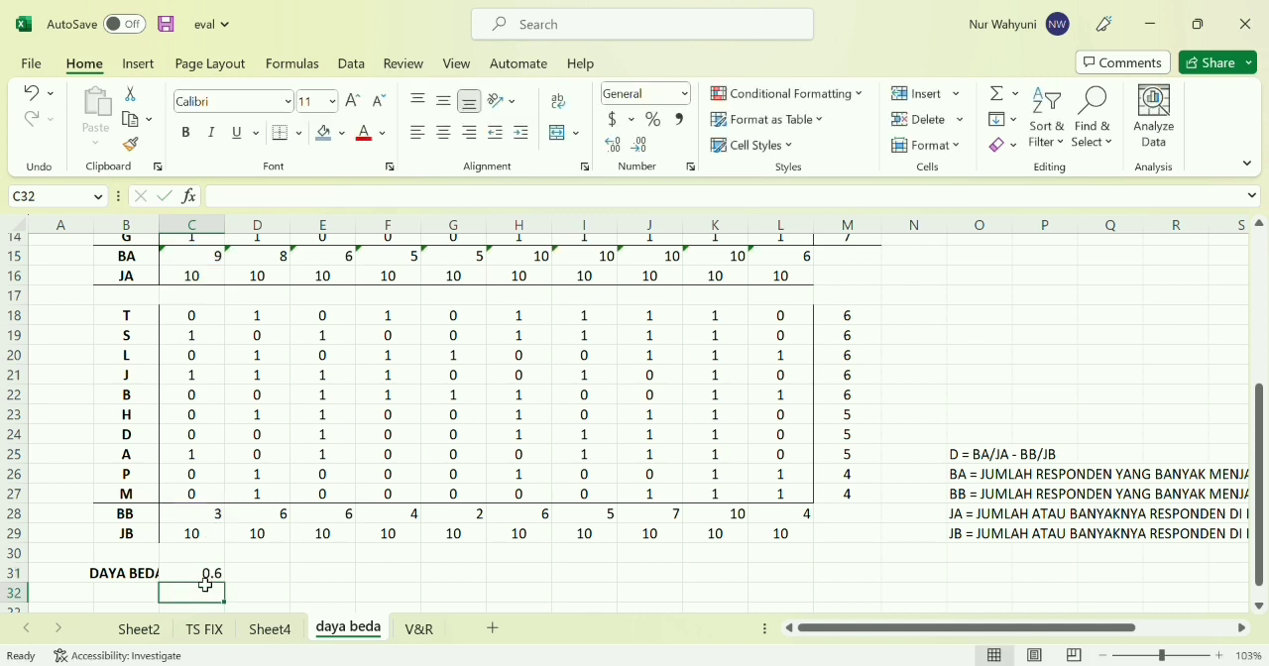
Fill the discriminating power formula from C31 across to L31 for questions 2 through 10
{"action": "left_click", "coordinate": [211, 575]}
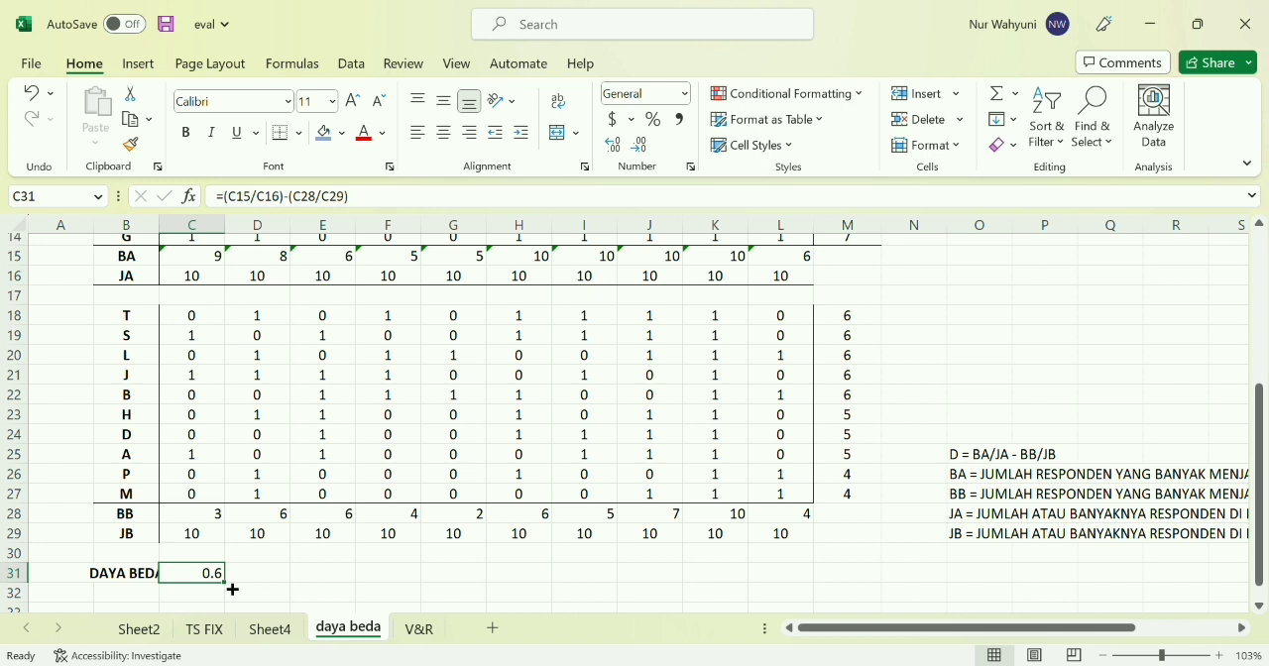
{"action": "left_click_drag", "start_coordinate": [232, 589], "coordinate": [806, 578]}
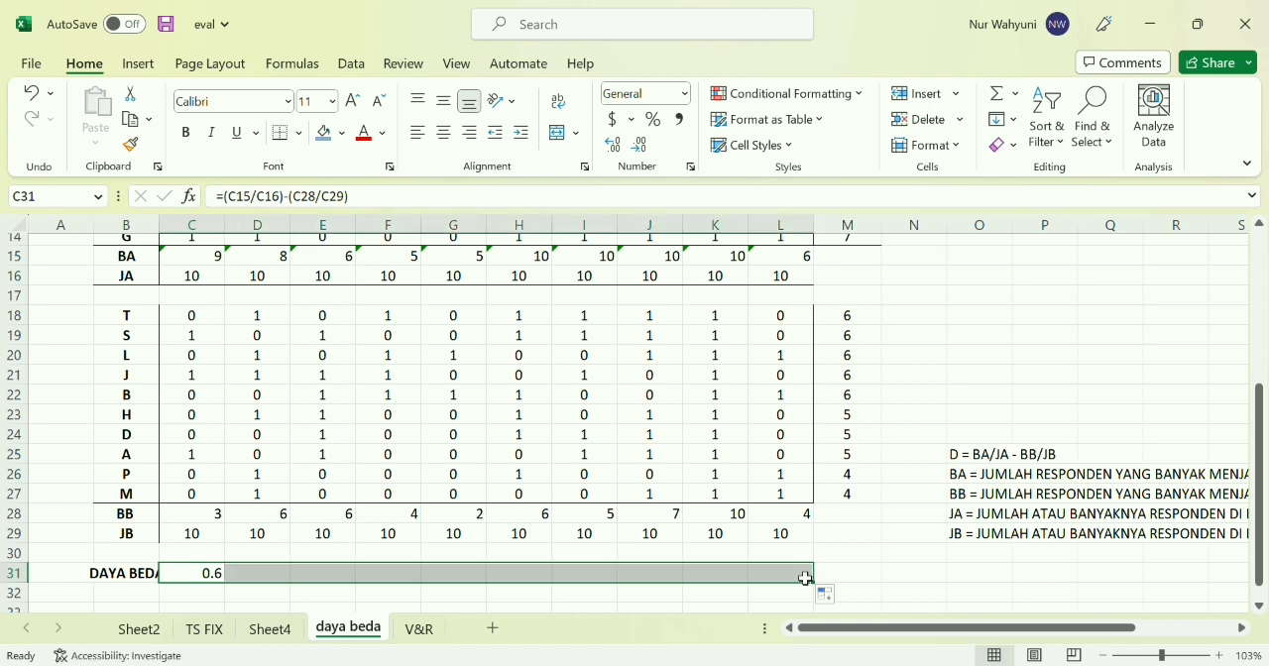
{"action": "scroll", "coordinate": [600, 601], "scroll_direction": "down", "scroll_amount": 1}
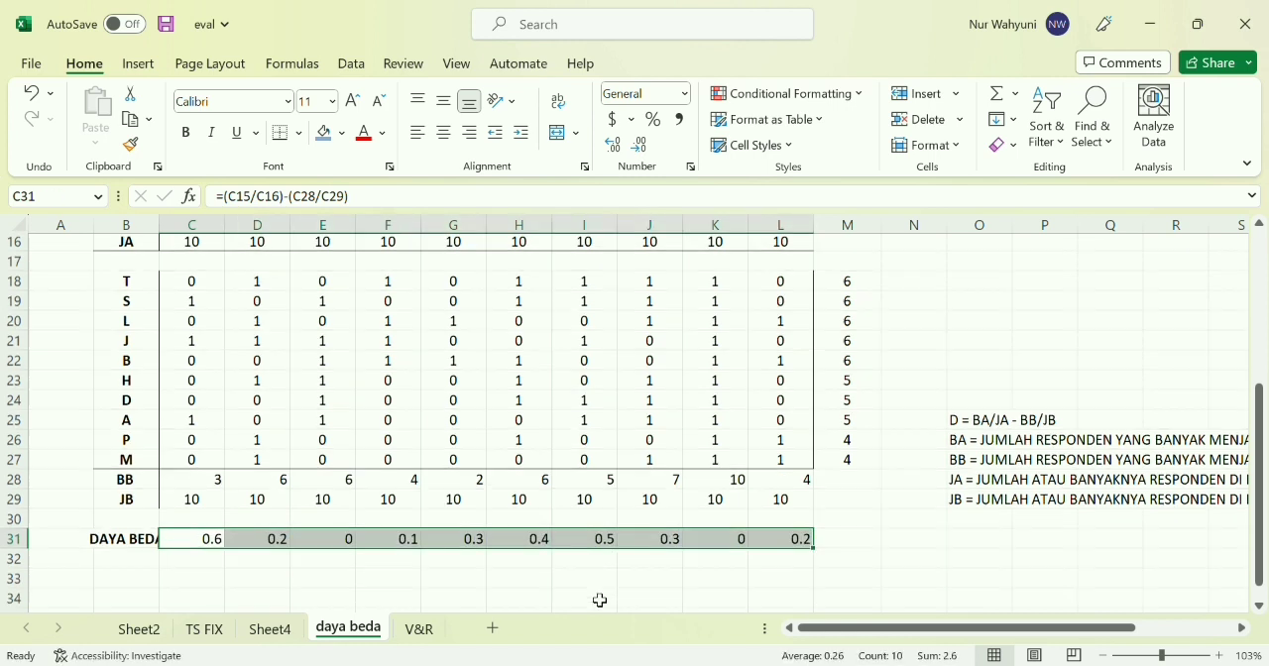
Enter the label KRITERIA in cell B33, below the DAYA BEDA row
{"action": "scroll", "coordinate": [599, 601], "scroll_direction": "down", "scroll_amount": 1}
{"action": "left_click", "coordinate": [370, 566]}
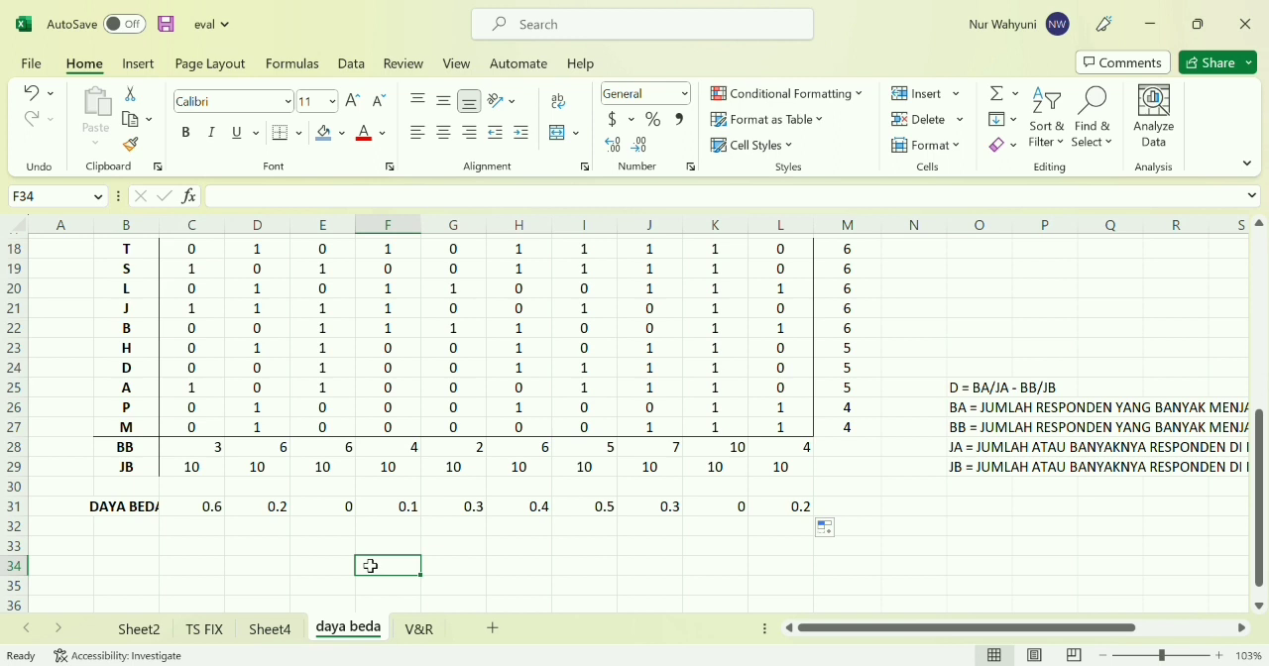
{"action": "left_click", "coordinate": [128, 536]}
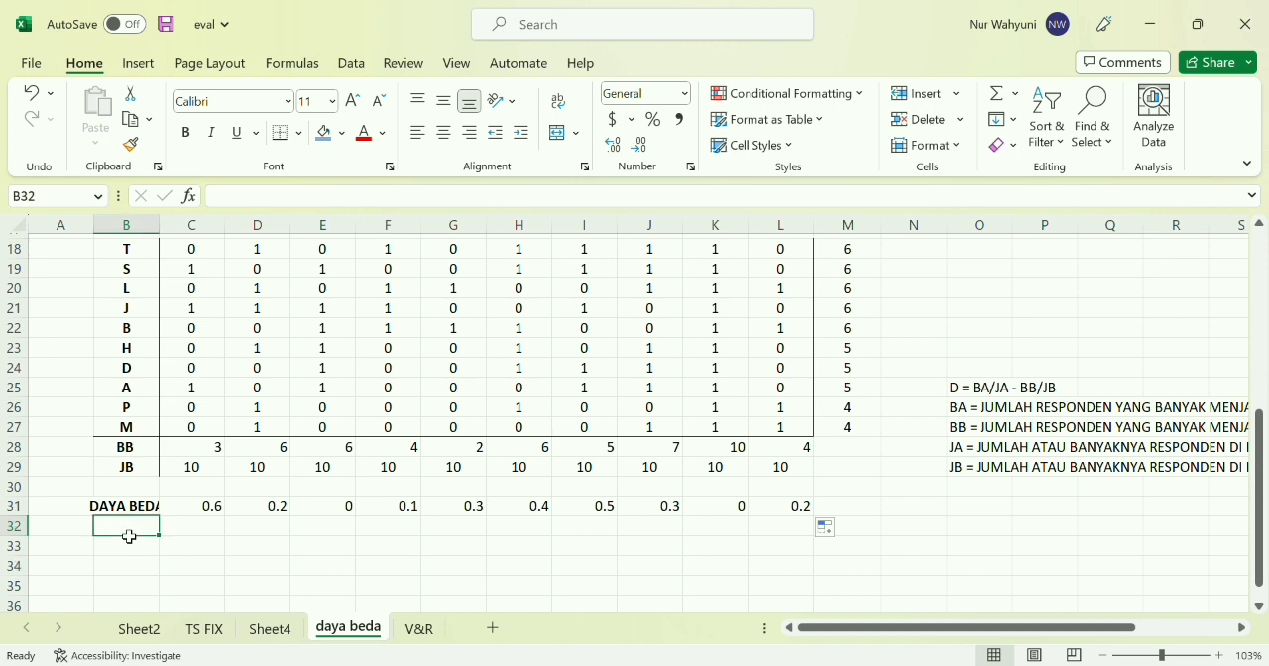
{"action": "left_click", "coordinate": [127, 551]}
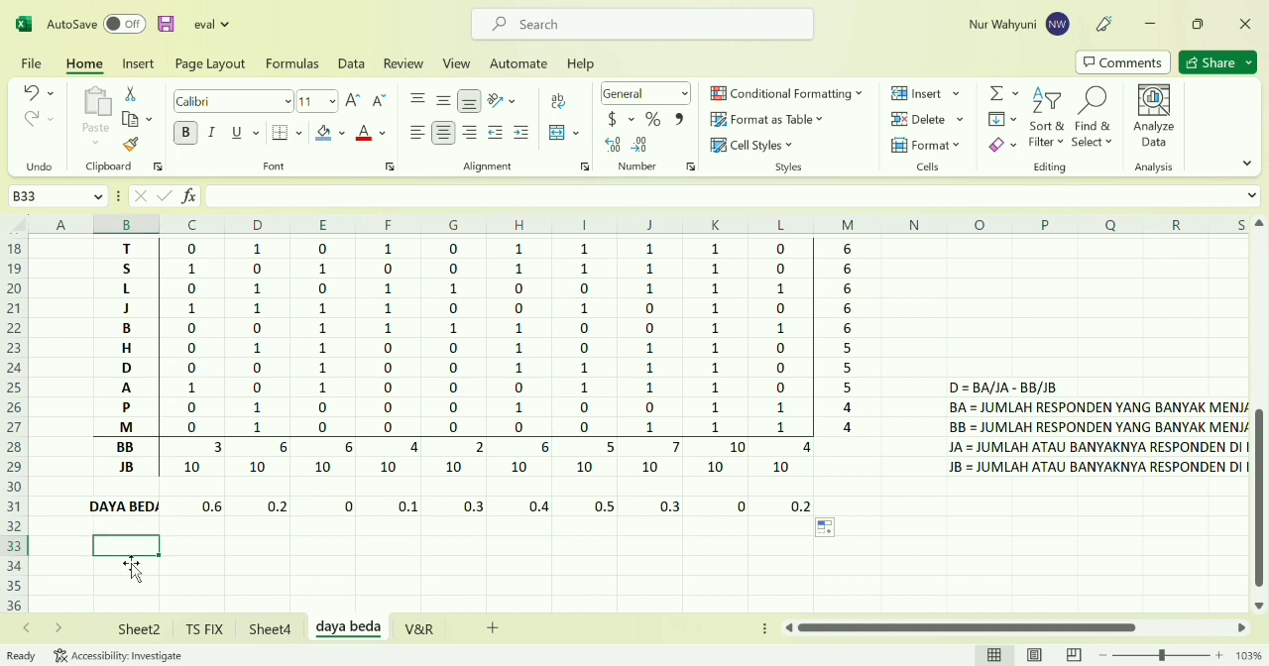
{"action": "type", "text": "KRI"}
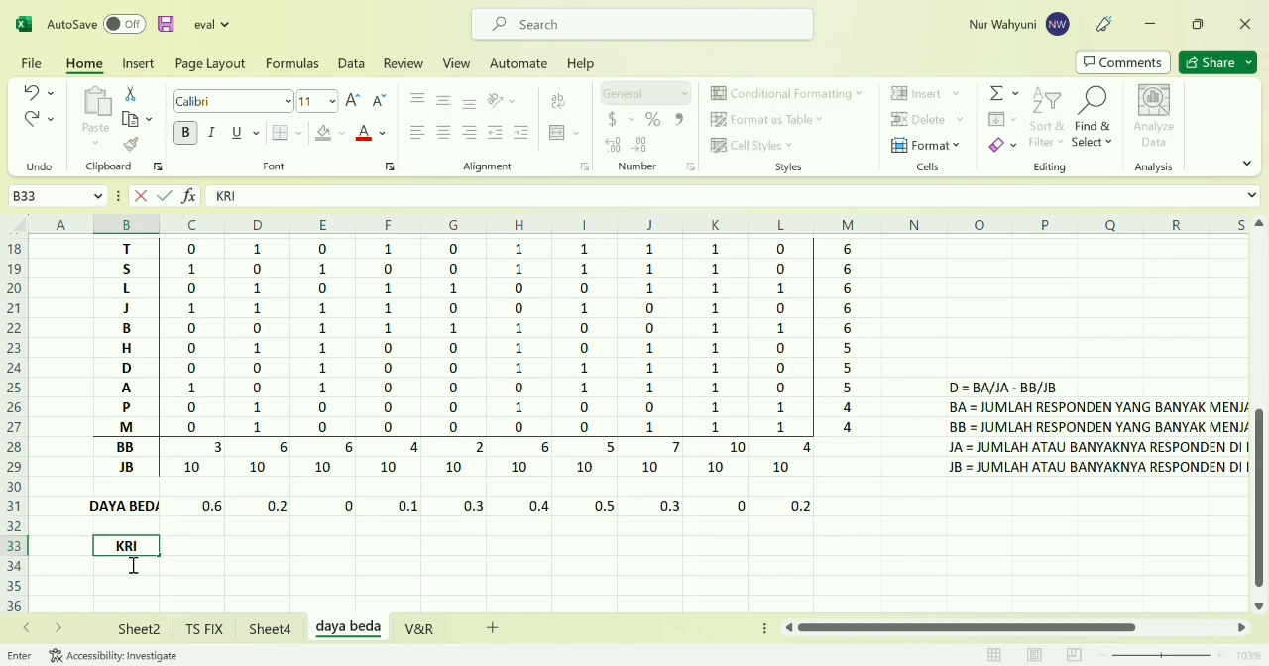
{"action": "type", "text": "TERIA"}
{"action": "key", "text": "Tab"}
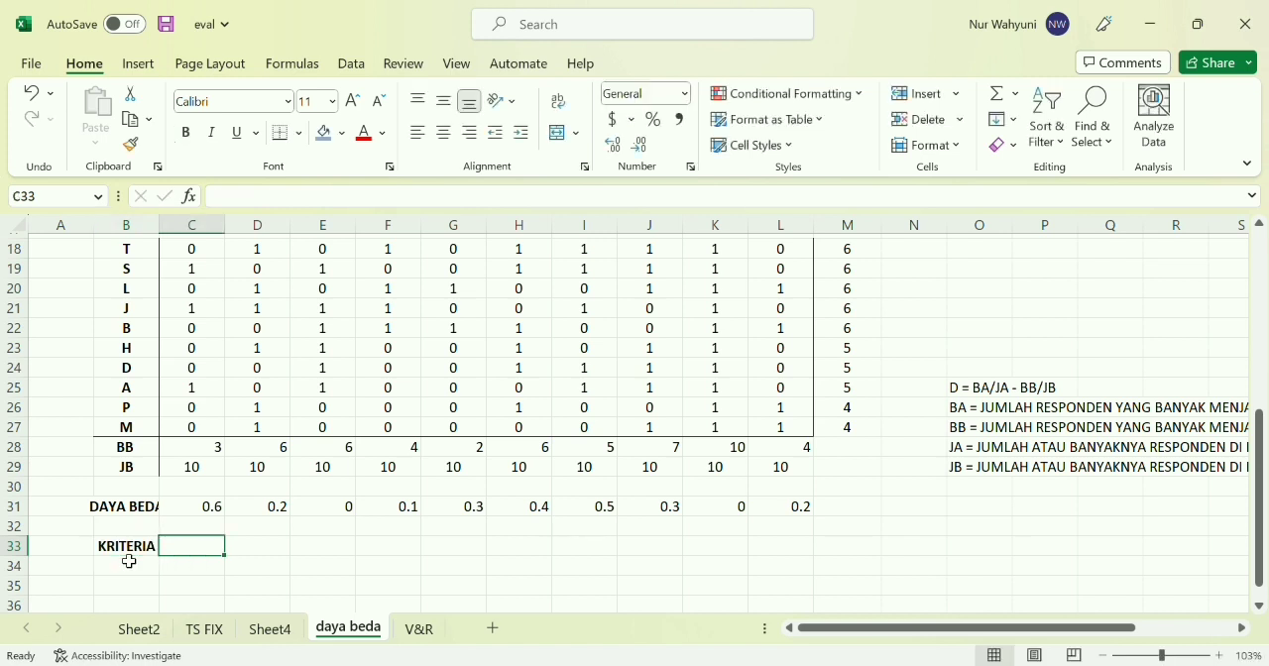
Enter the first criterion of the legend, "D= 0,00 - 0,20 = JELEK / J", in cell O32 below the formula notes
{"action": "scroll", "coordinate": [969, 586], "scroll_direction": "right", "scroll_amount": 3}
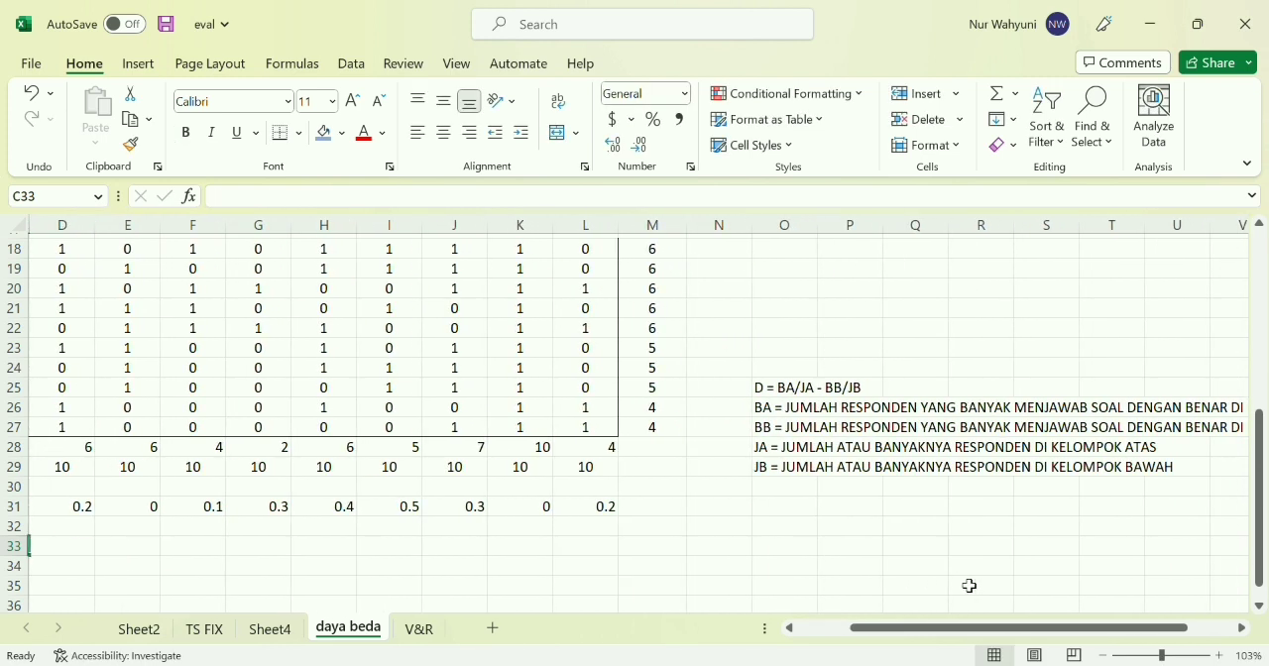
{"action": "left_click", "coordinate": [793, 532]}
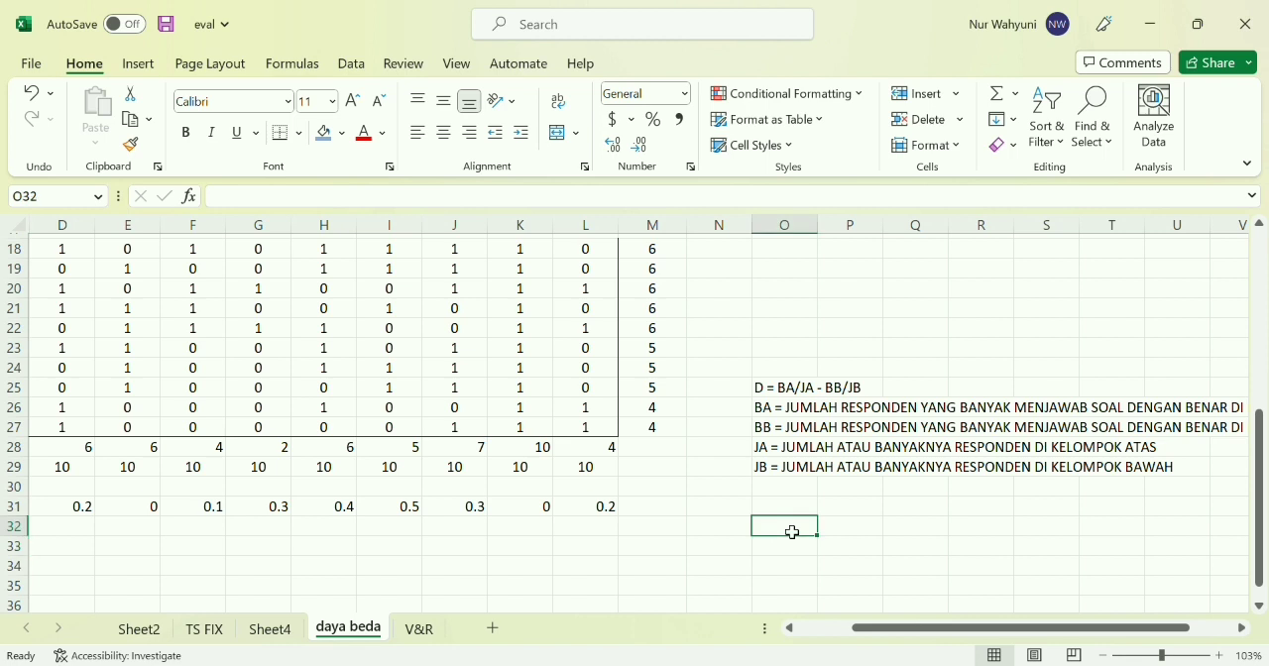
{"action": "type", "text": "D="}
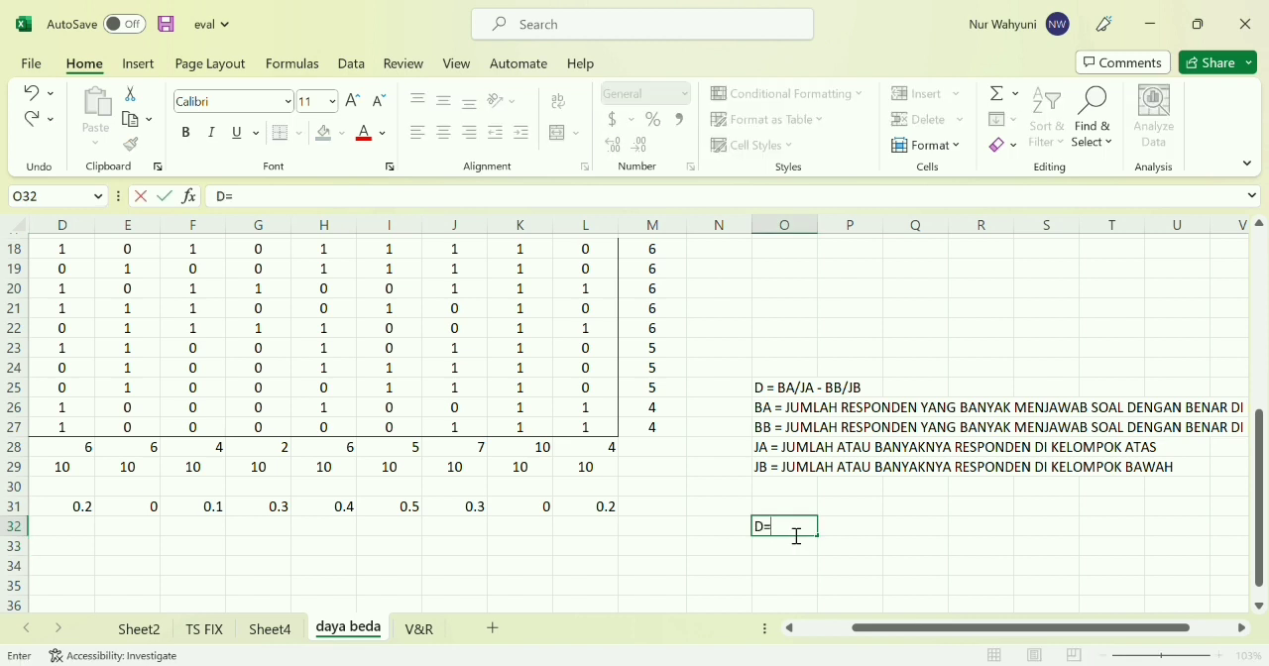
{"action": "type", "text": " 0,00 - 0,20 = JELEK"}
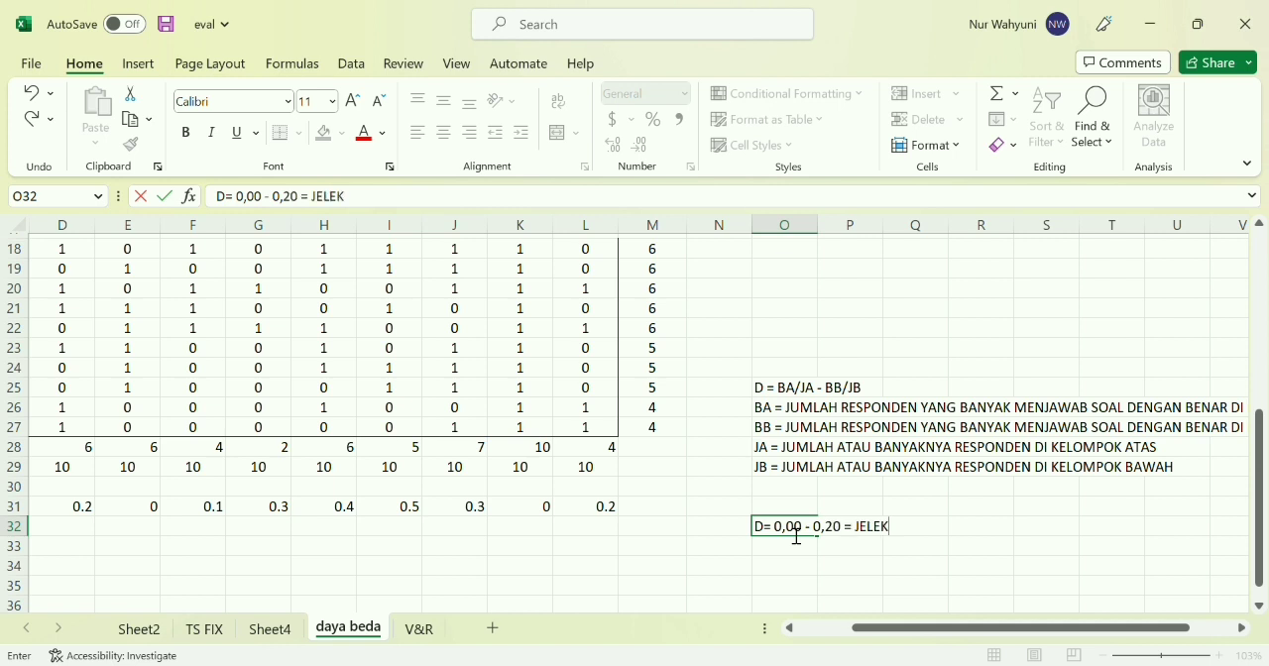
{"action": "type", "text": " ? J"}
{"action": "key", "text": "BackSpace"}
{"action": "key", "text": "BackSpace"}
{"action": "key", "text": "BackSpace"}
{"action": "type", "text": "/ J"}
{"action": "key", "text": "Return"}
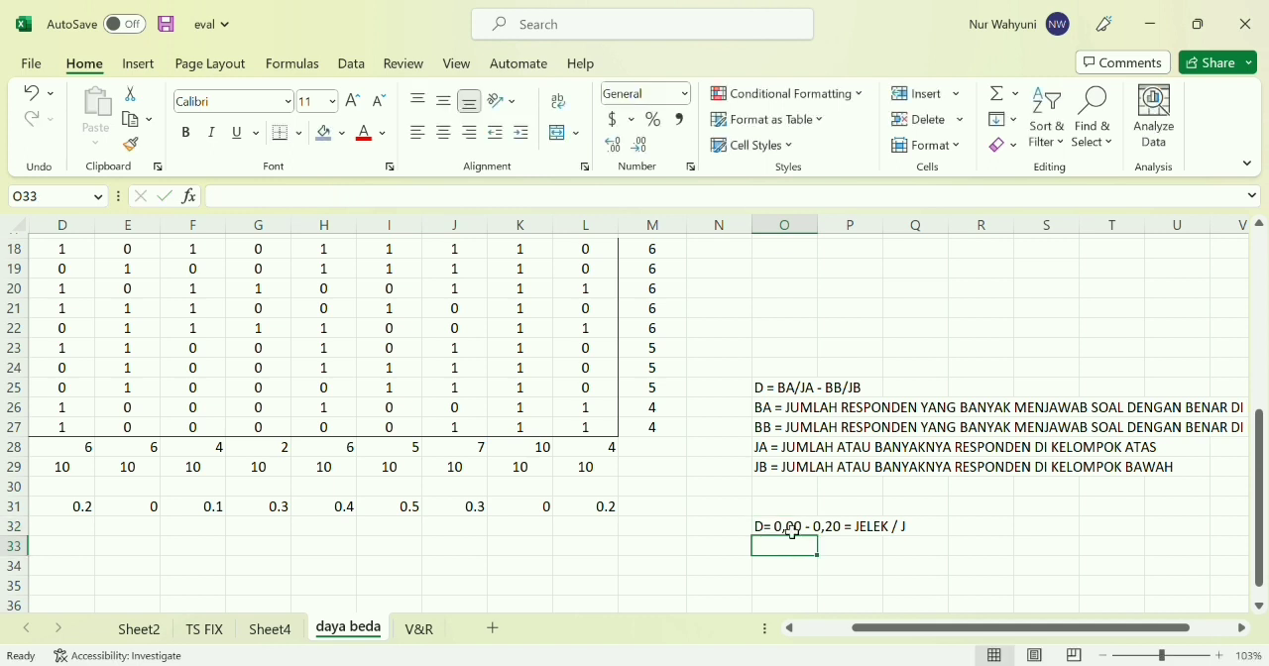
Enter the second criterion, "D=0,20 - 0,40 = CUKUP/ C", in cell O33
{"action": "type", "text": "D="}
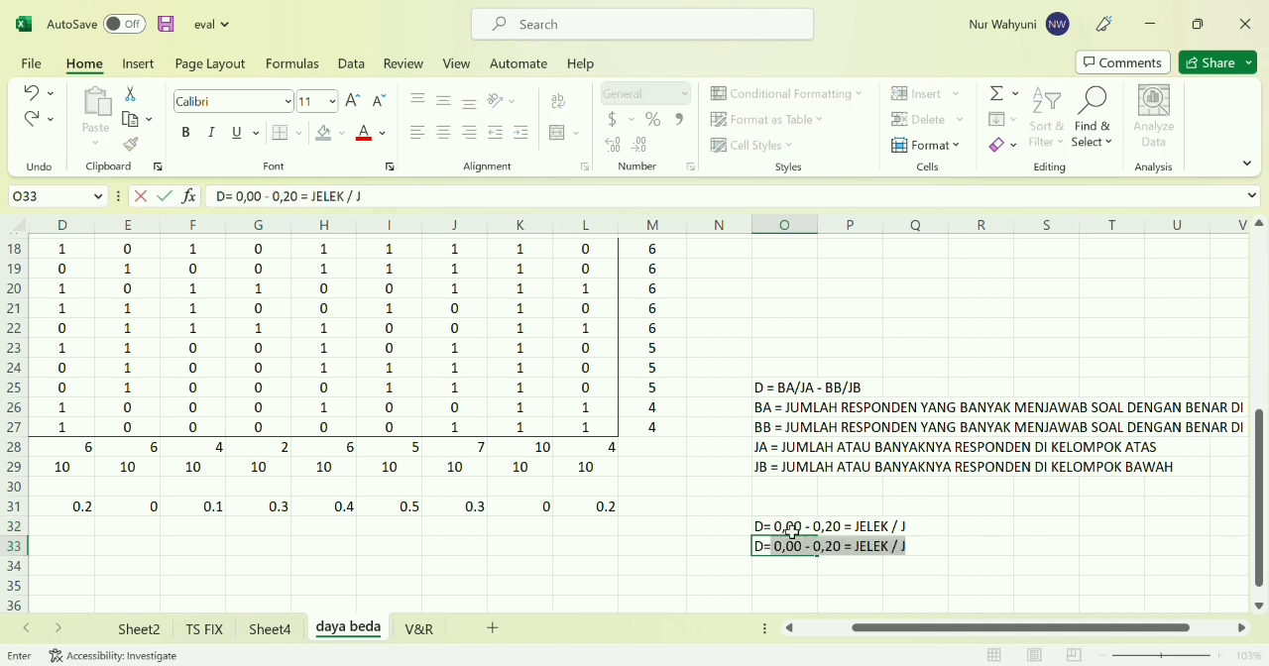
{"action": "type", "text": "0"}
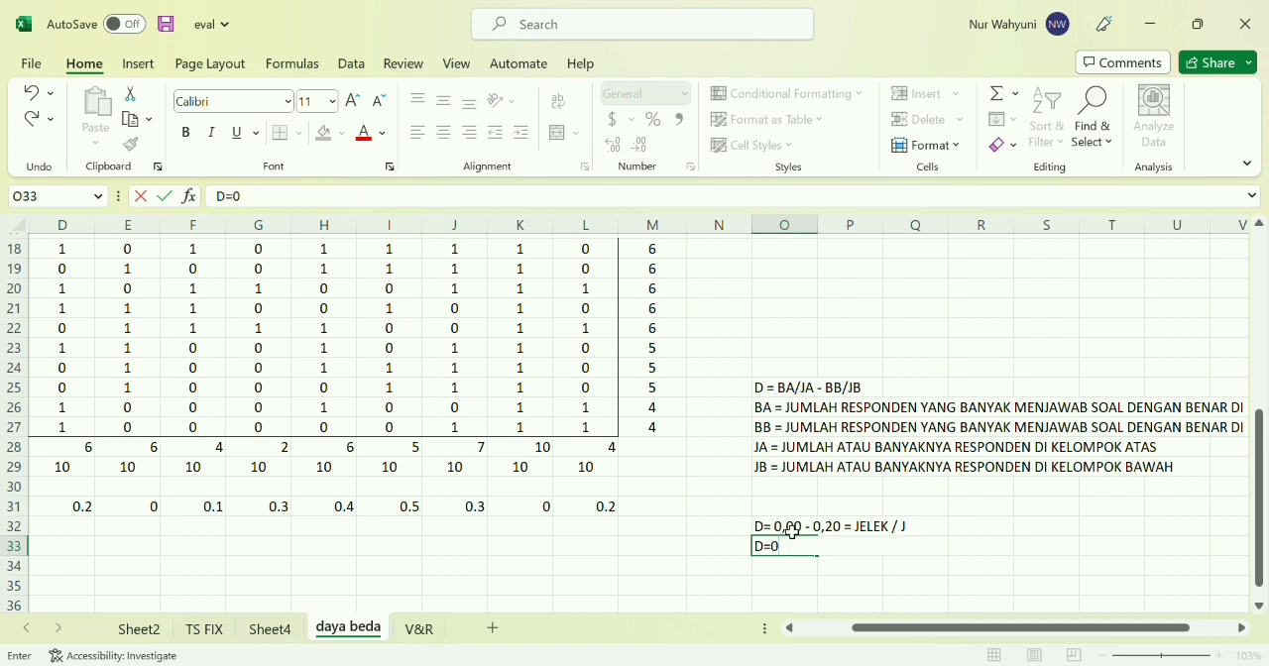
{"action": "type", "text": ",20 - 0,40 = CUKUP/ C"}
{"action": "key", "text": "Return"}
Enter the third criterion's range, "D=0,40 - 0,70", in cell O34
{"action": "type", "text": "D="}
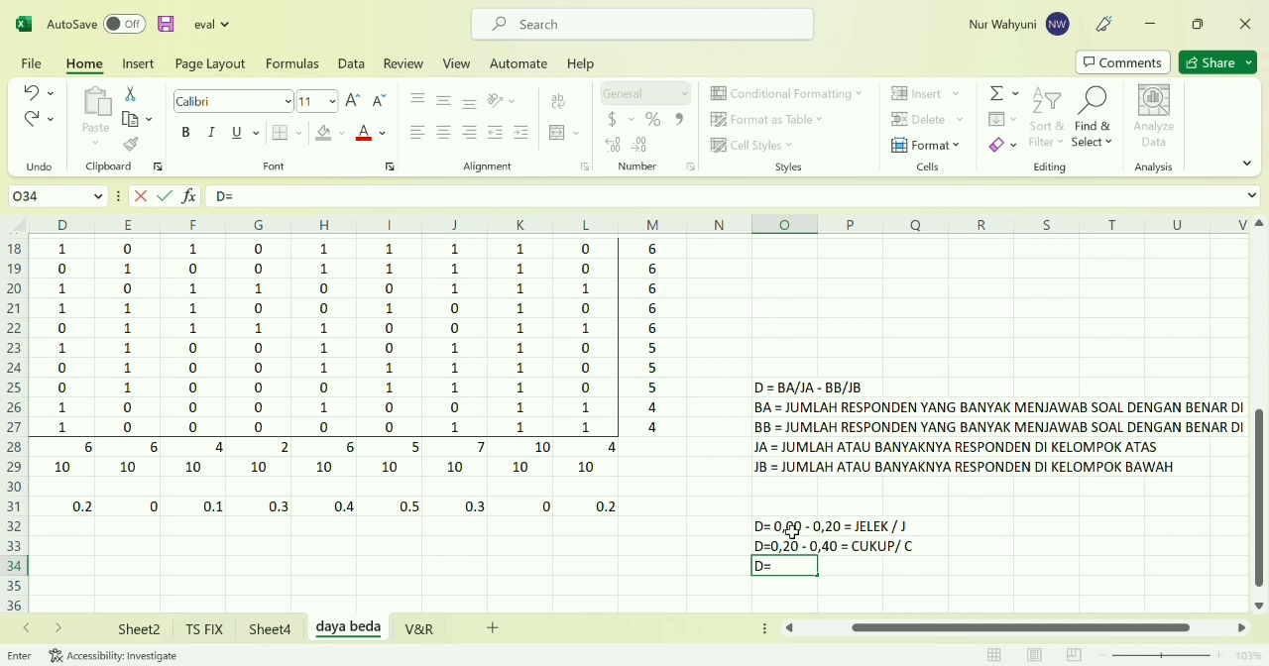
{"action": "type", "text": "0,2"}
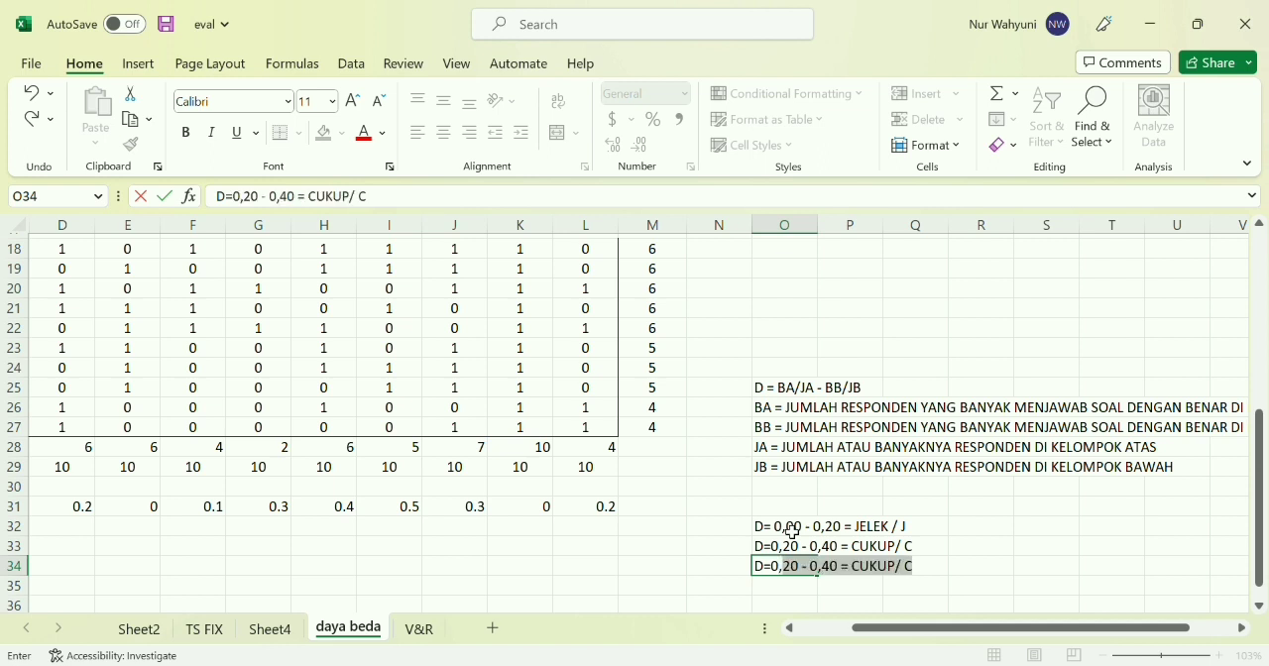
{"action": "type", "text": "40 -"}
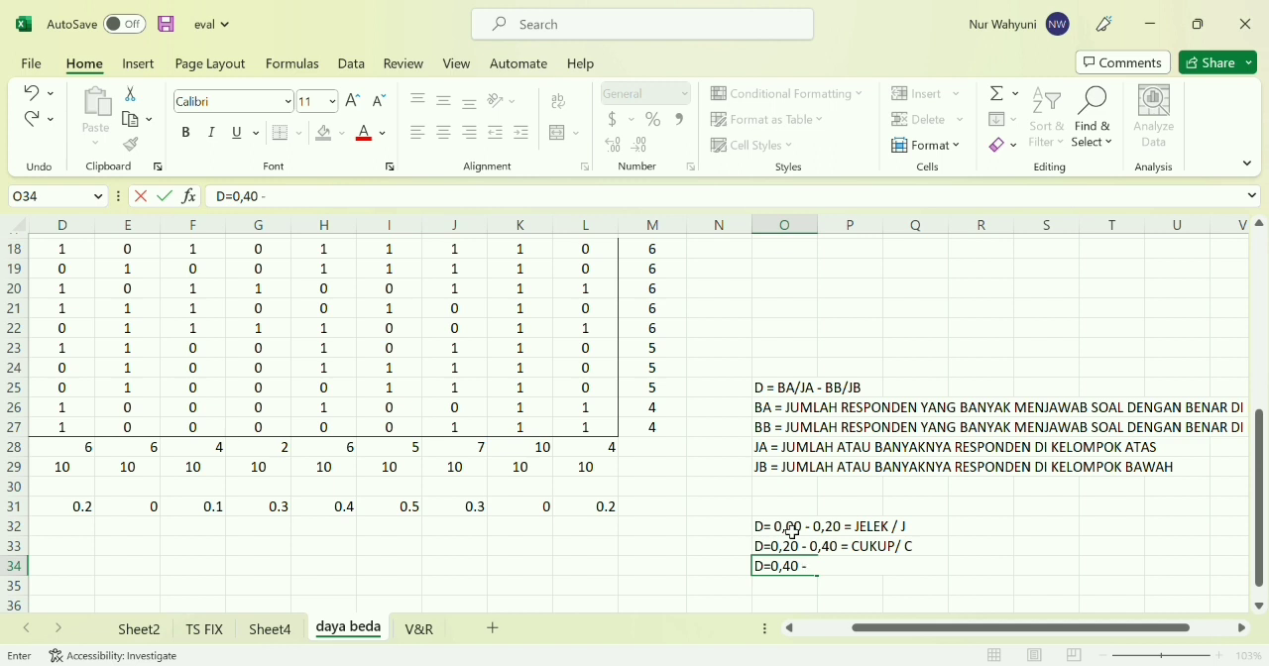
{"action": "type", "text": " 0,70"}
{"action": "scroll", "coordinate": [783, 545], "scroll_direction": "right", "scroll_amount": 1}
{"action": "left_click", "coordinate": [912, 570]}
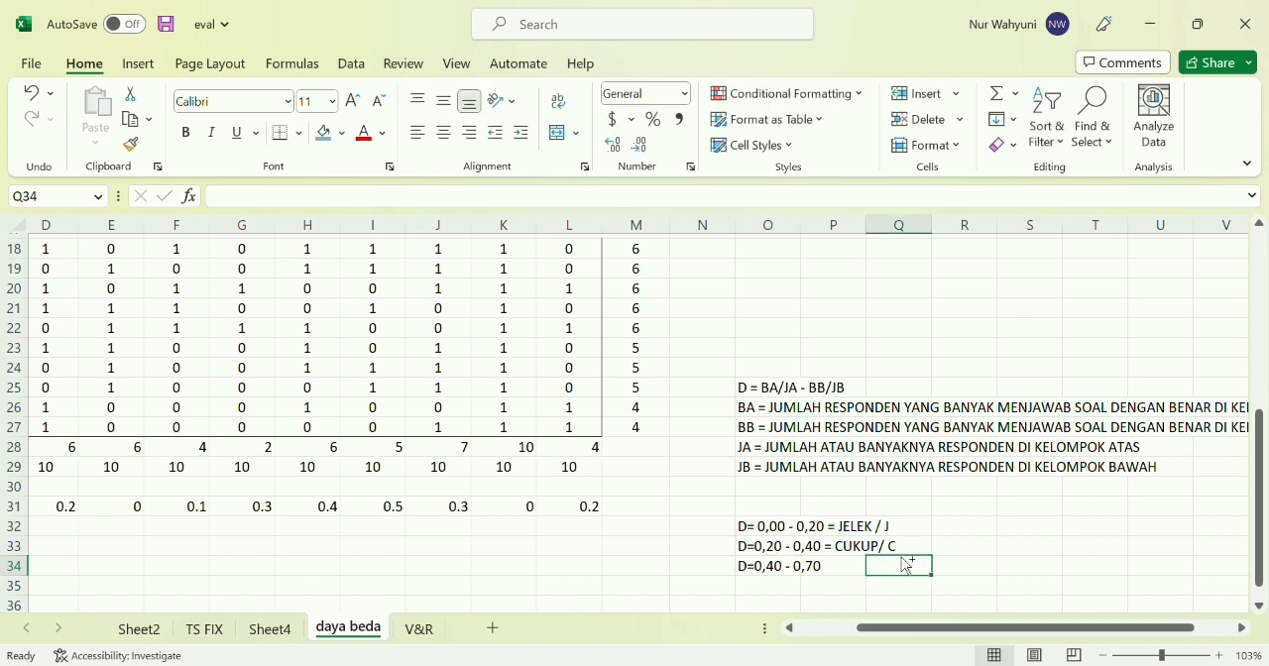
Complete the criterion in cell O34 so it reads "D=0,40 - 0,70= BAIK /B"
{"action": "scroll", "coordinate": [912, 572], "scroll_direction": "up", "scroll_amount": 2}
{"action": "scroll", "coordinate": [879, 573], "scroll_direction": "up", "scroll_amount": 5}
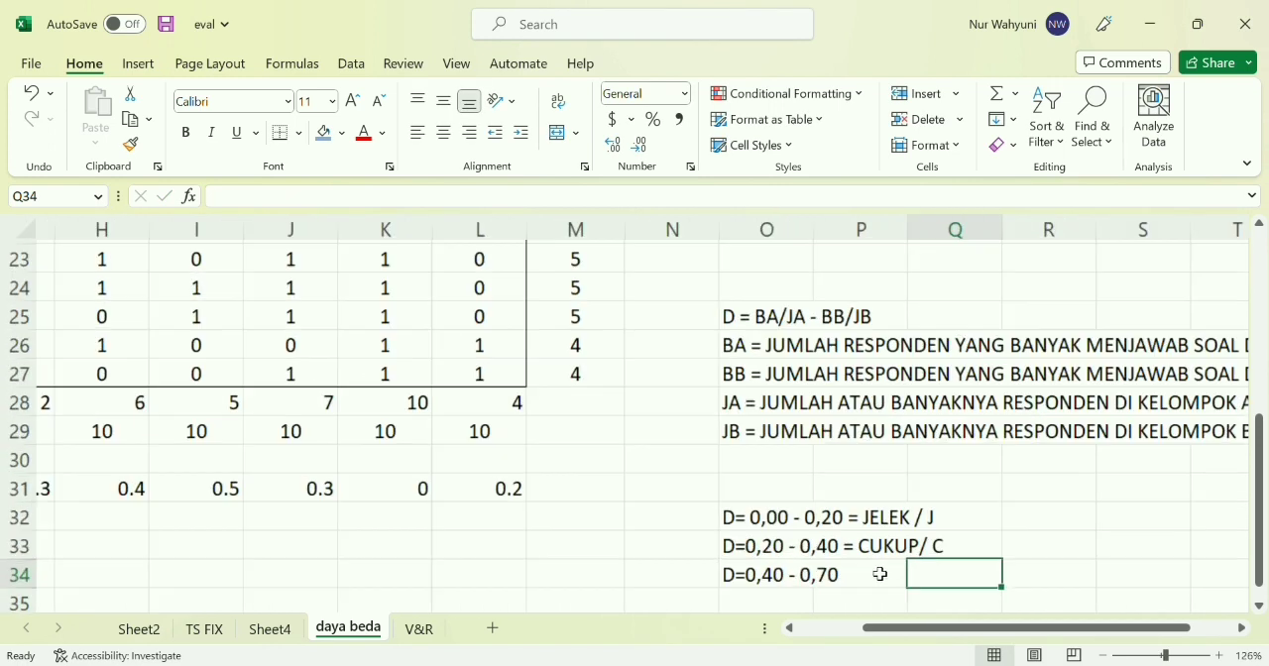
{"action": "left_click", "coordinate": [878, 605]}
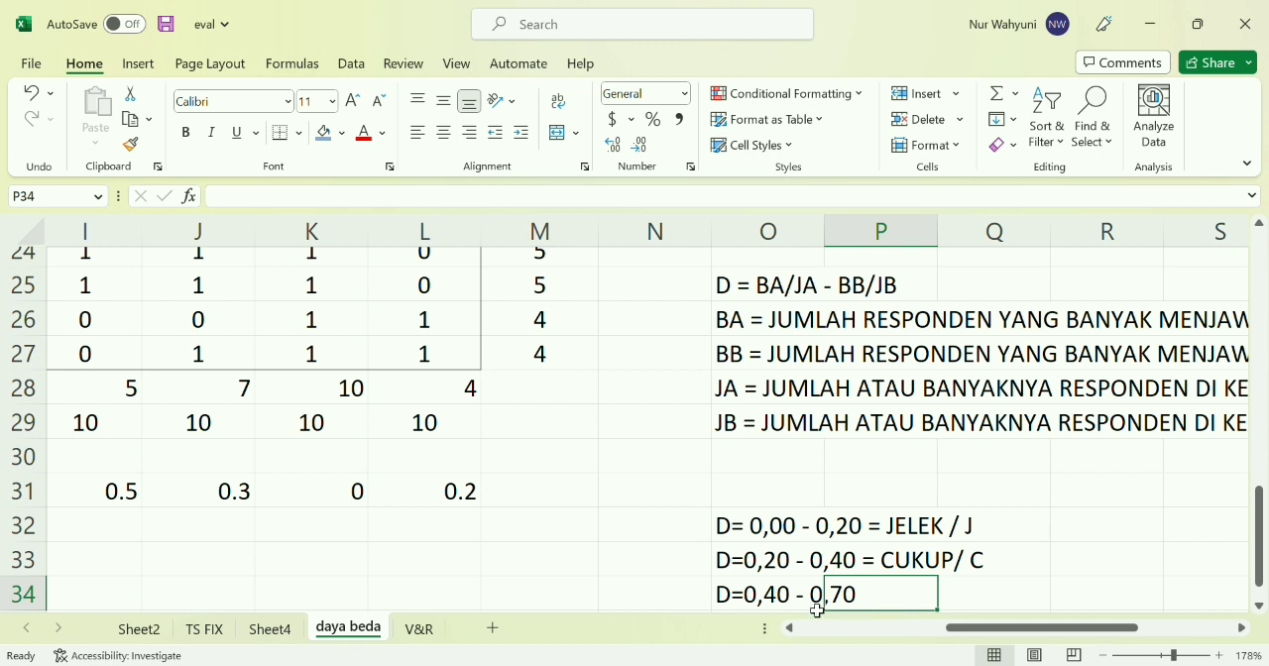
{"action": "left_click", "coordinate": [755, 601]}
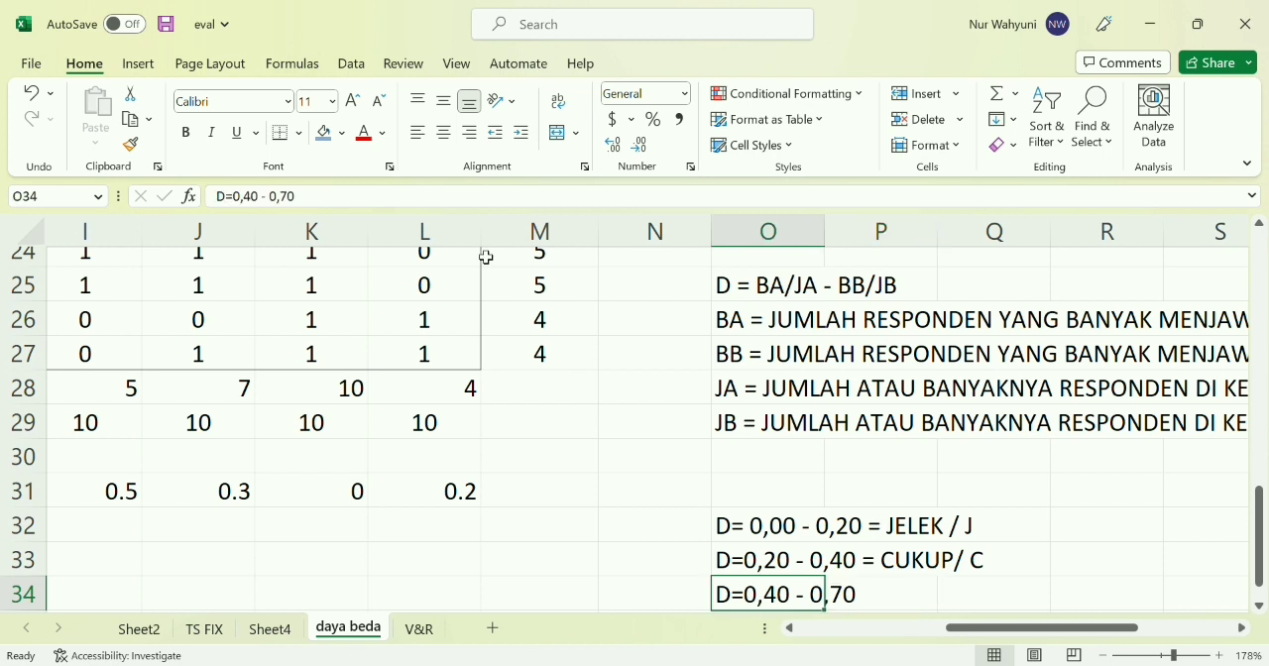
{"action": "type", "text": "0,70="}
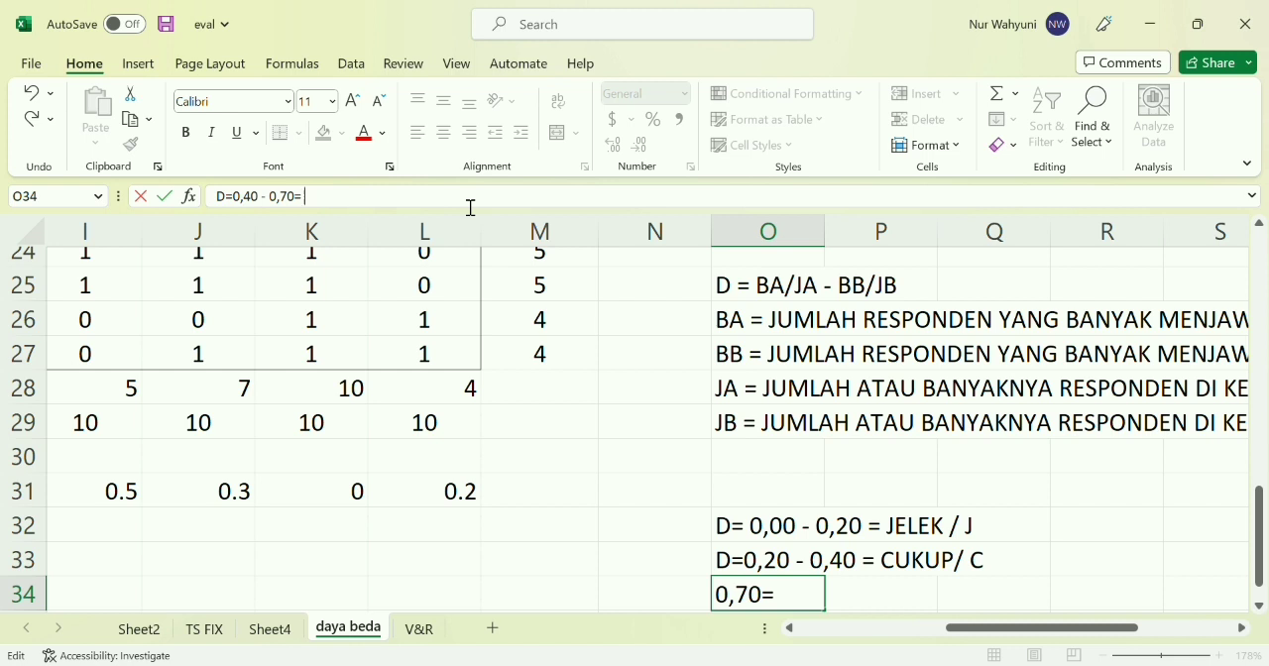
{"action": "type", "text": " BAIK"}
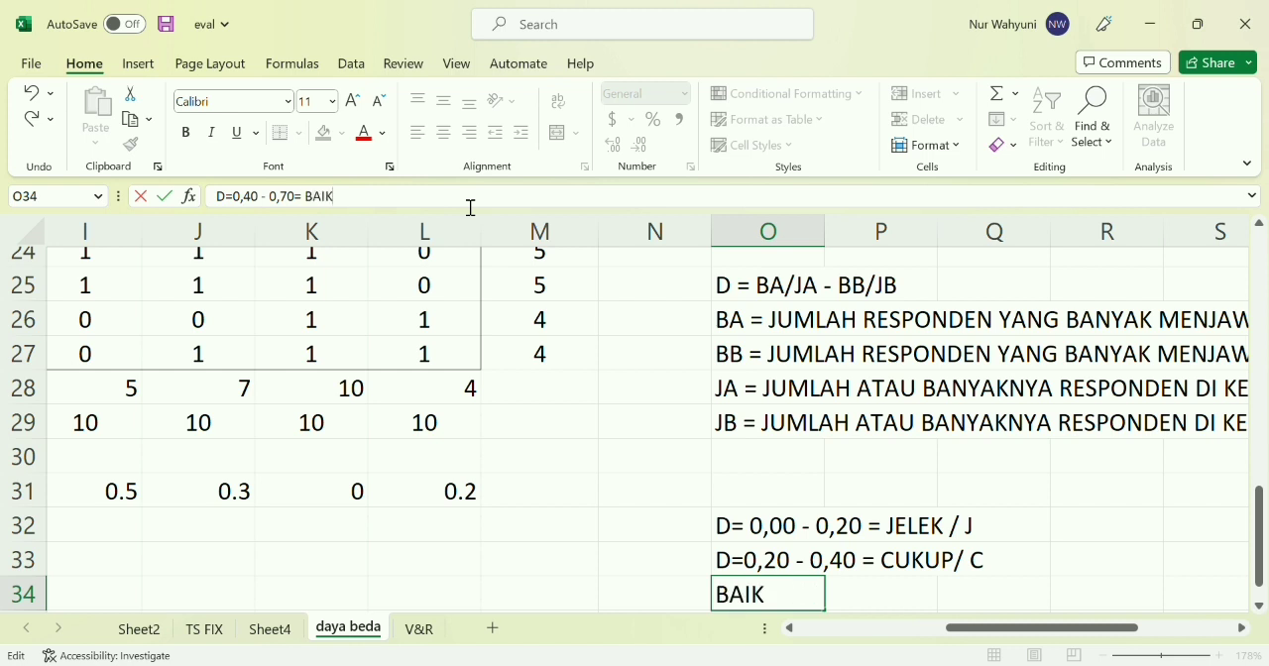
{"action": "type", "text": " /B"}
{"action": "left_click", "coordinate": [974, 587]}
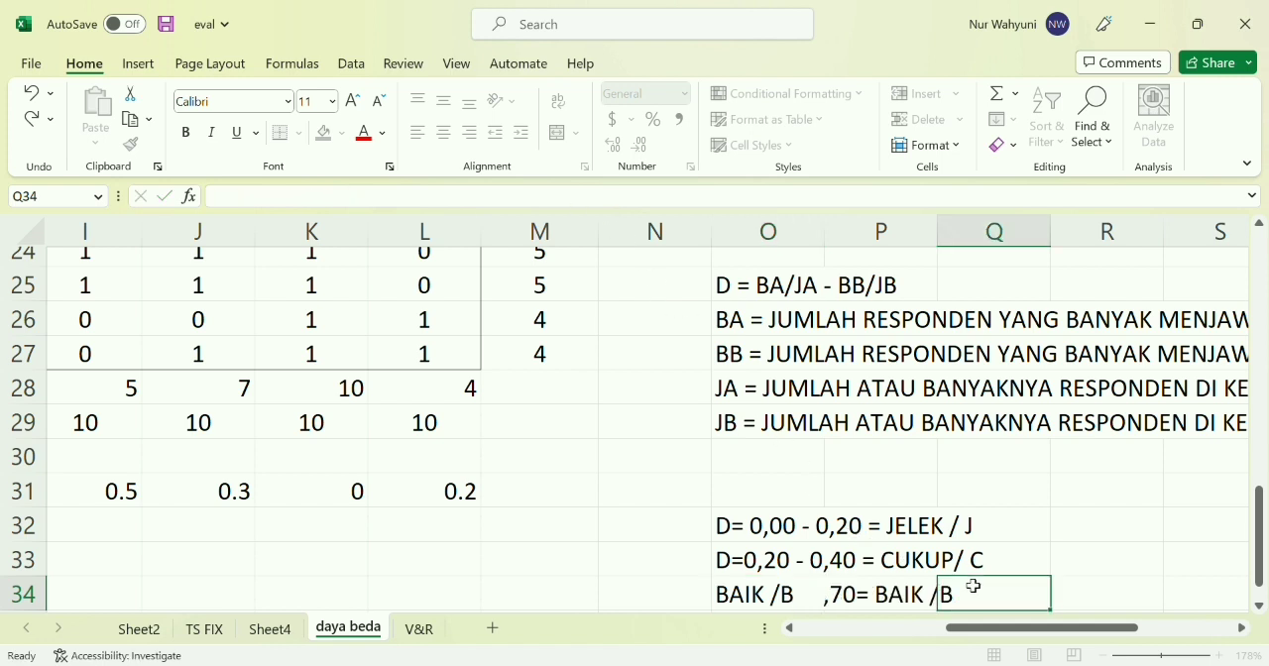
Enter the fourth criterion, "D= 0,70 - 1,00 = BAIK SEKALI / BS", in cell O35
{"action": "scroll", "coordinate": [847, 578], "scroll_direction": "down", "scroll_amount": 1}
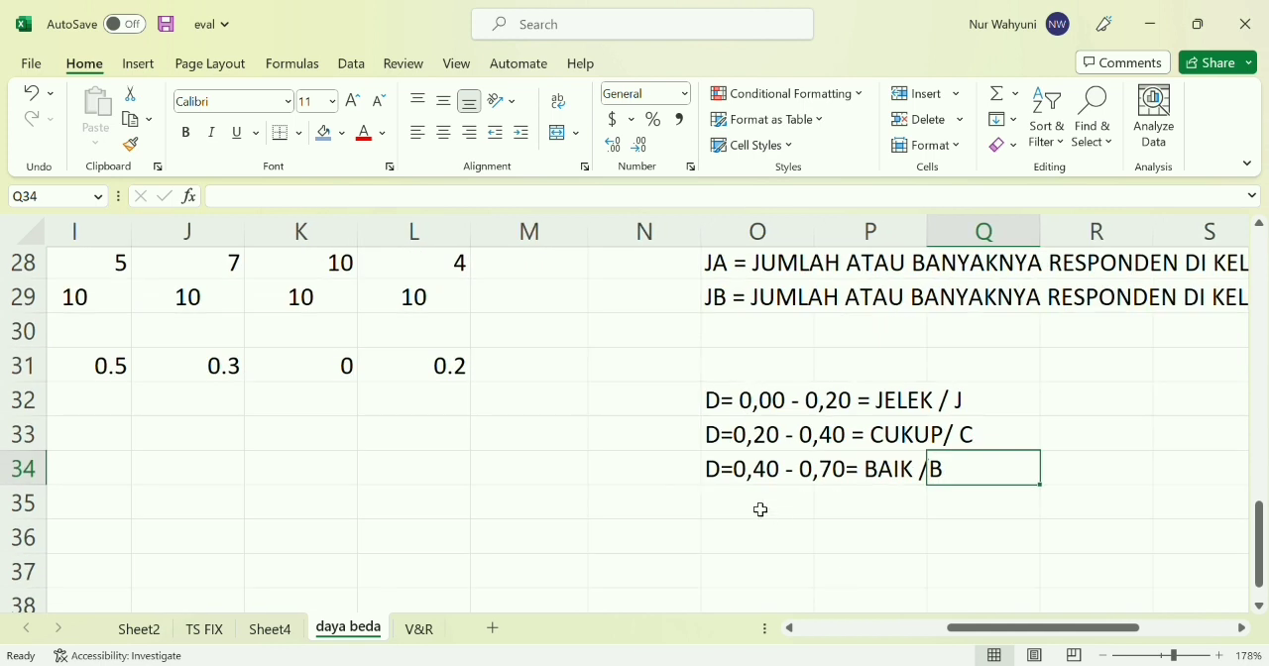
{"action": "left_click", "coordinate": [754, 505]}
{"action": "type", "text": "D"}
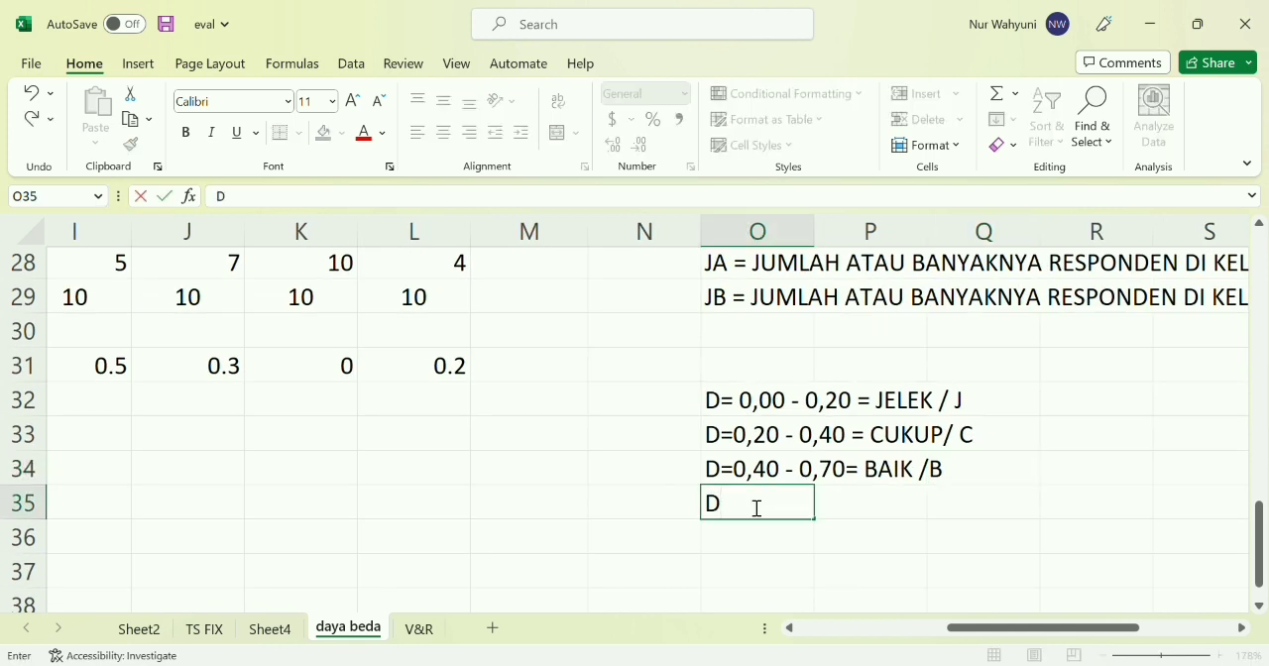
{"action": "type", "text": "= 0,"}
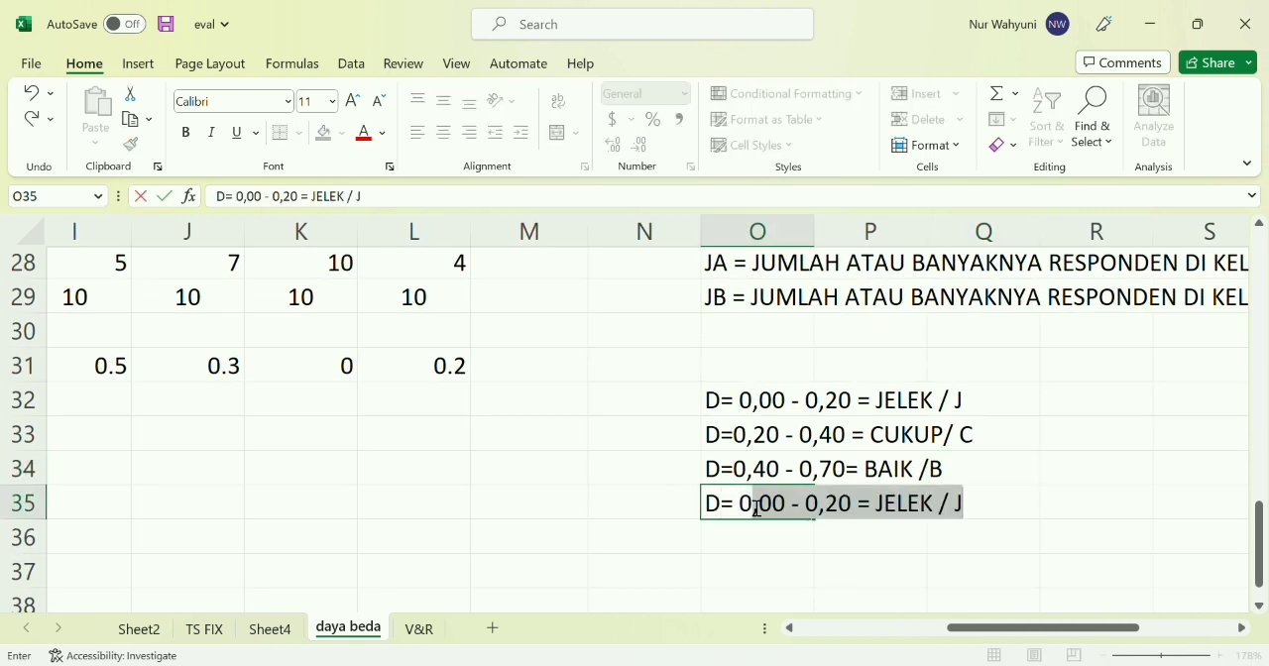
{"action": "type", "text": "70"}
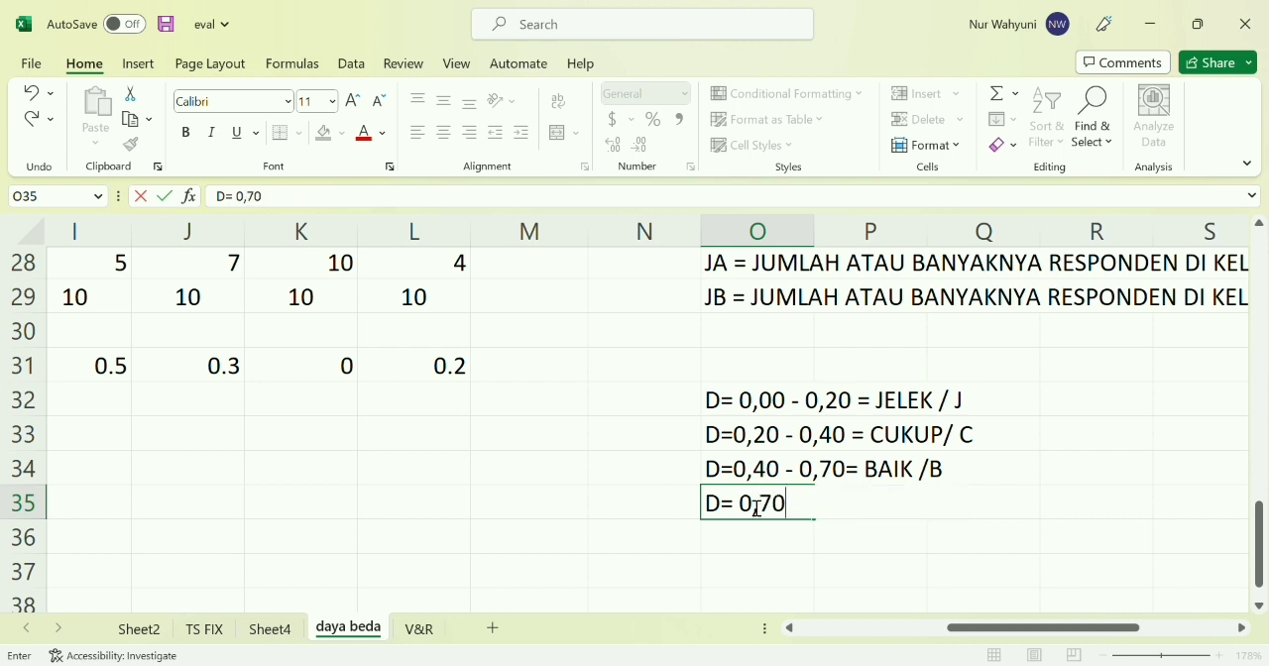
{"action": "type", "text": " - 1,00 = B"}
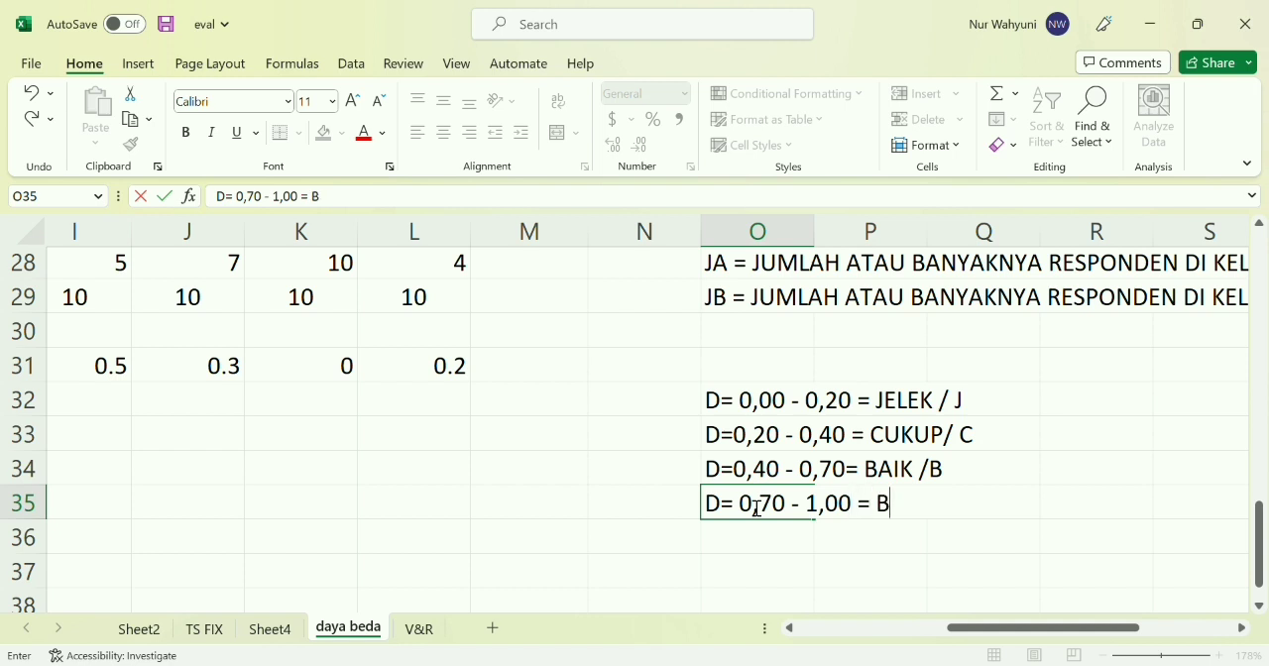
{"action": "type", "text": "AIK SEKALI"}
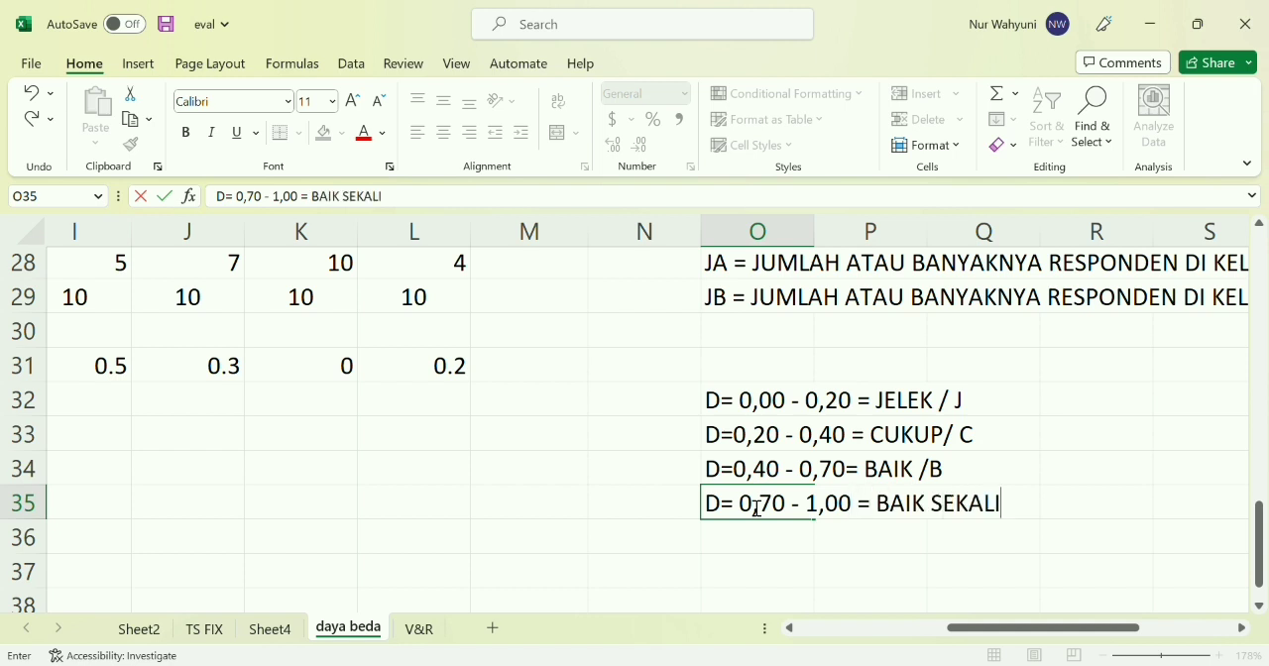
{"action": "type", "text": " / BS"}
{"action": "key", "text": "Return"}
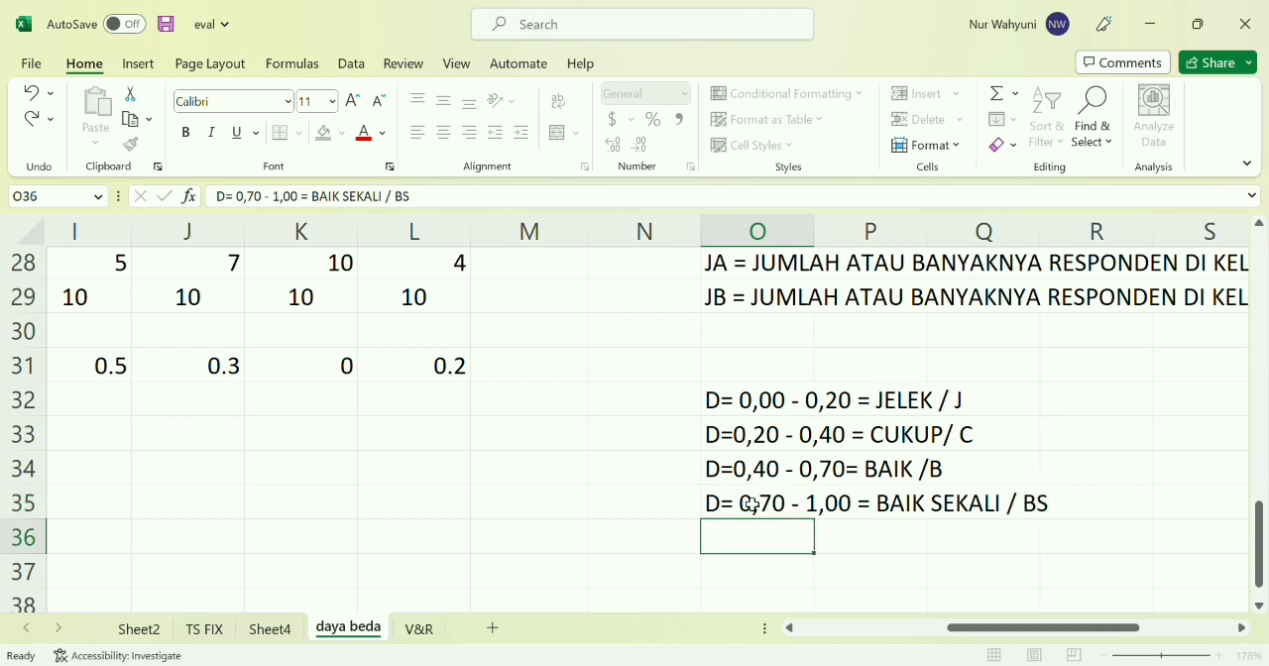
Enter the fifth criterion, "D = NEGATIF = SOAL DIBUANG / DIBUANG", in cell O36
{"action": "type", "text": "D ="}
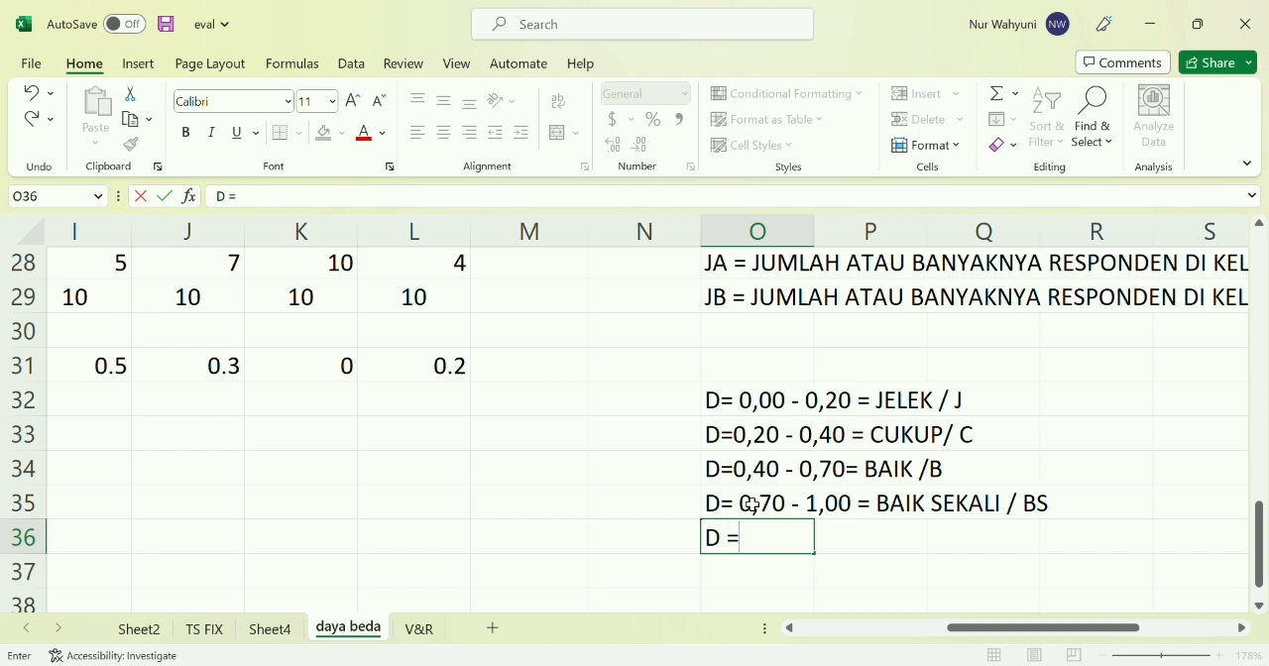
{"action": "type", "text": " NEGATI"}
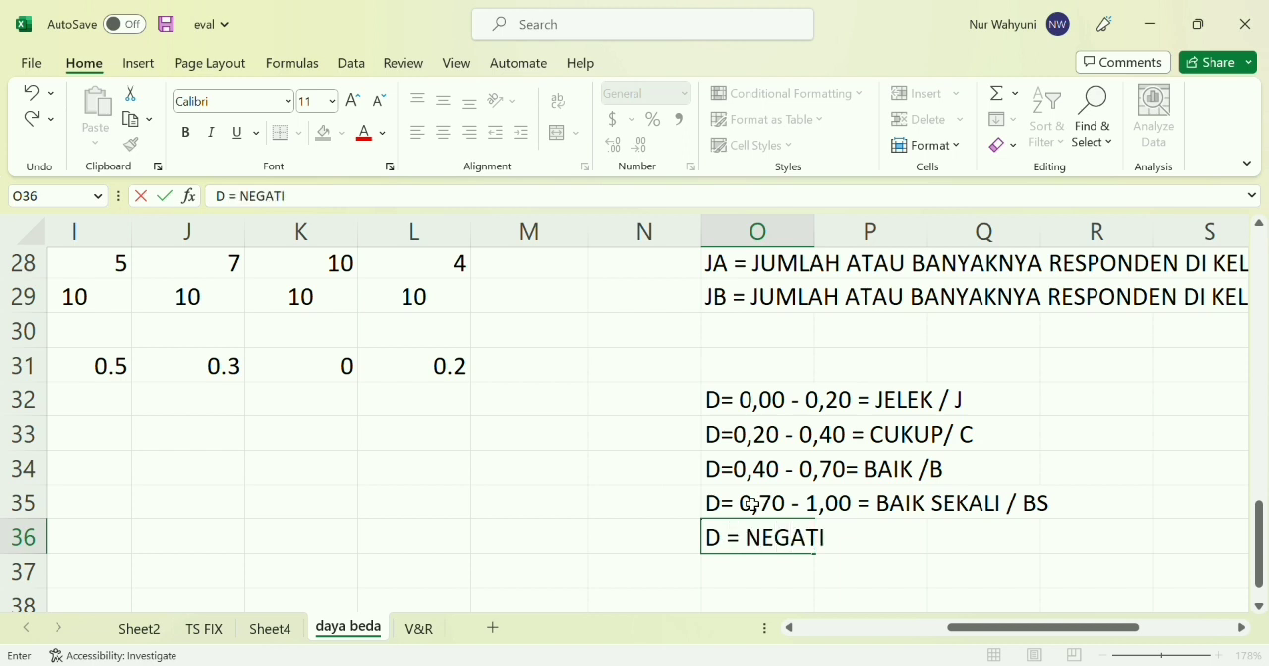
{"action": "type", "text": "F = "}
{"action": "type", "text": "SOAL"}
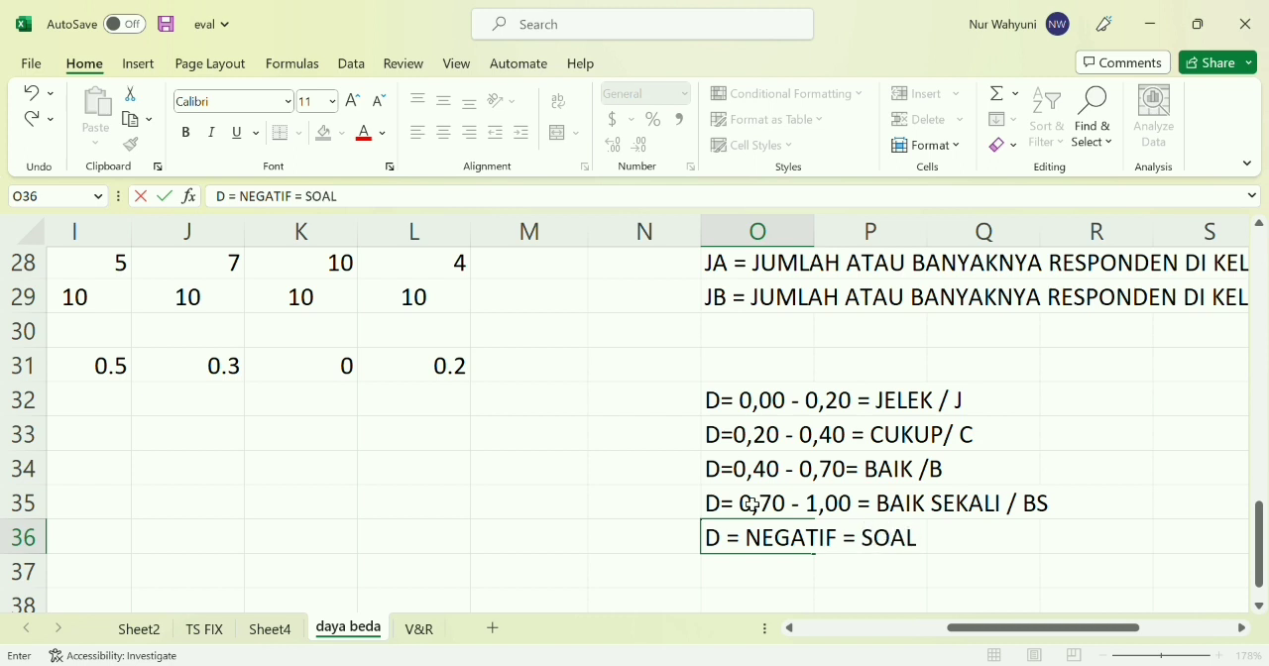
{"action": "type", "text": " DIBUANG"}
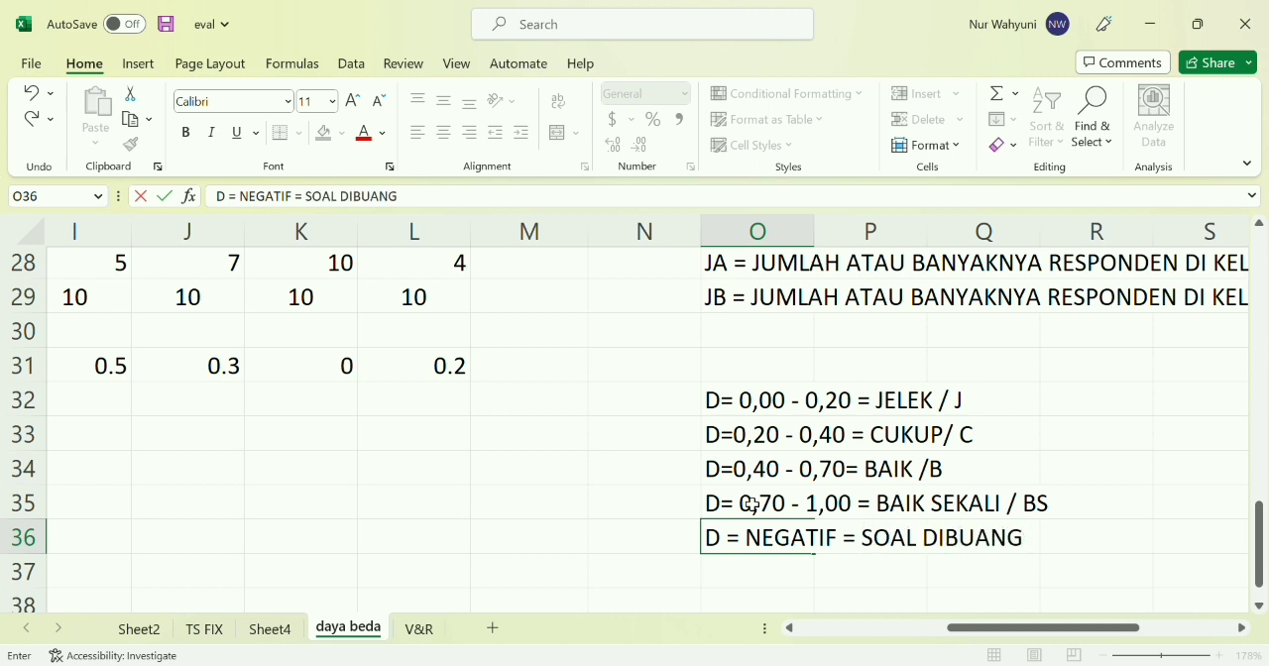
{"action": "type", "text": " / DIBUANG"}
{"action": "key", "text": "ctrl+Return"}
{"action": "left_click", "coordinate": [544, 474]}
Begin an IF formula in KRITERIA cell C33 that returns "DIBUANG" when C31 is below 0
{"action": "scroll", "coordinate": [545, 474], "scroll_direction": "down", "scroll_amount": 5}
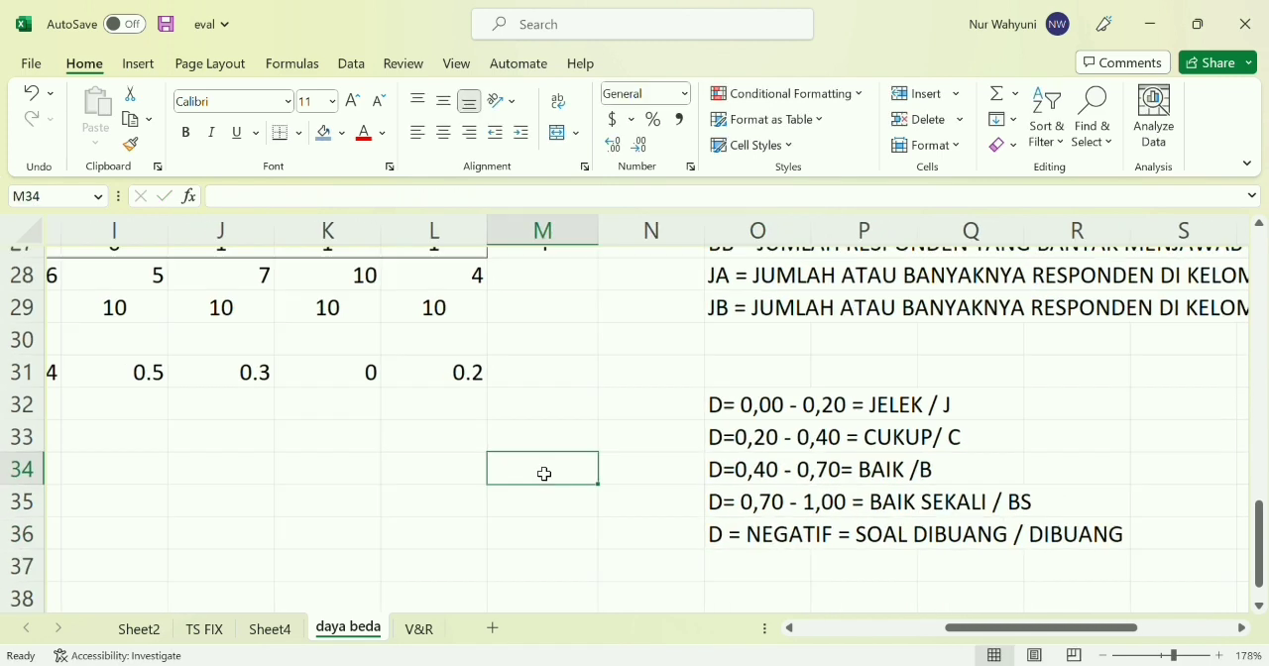
{"action": "scroll", "coordinate": [544, 474], "scroll_direction": "left", "scroll_amount": 5}
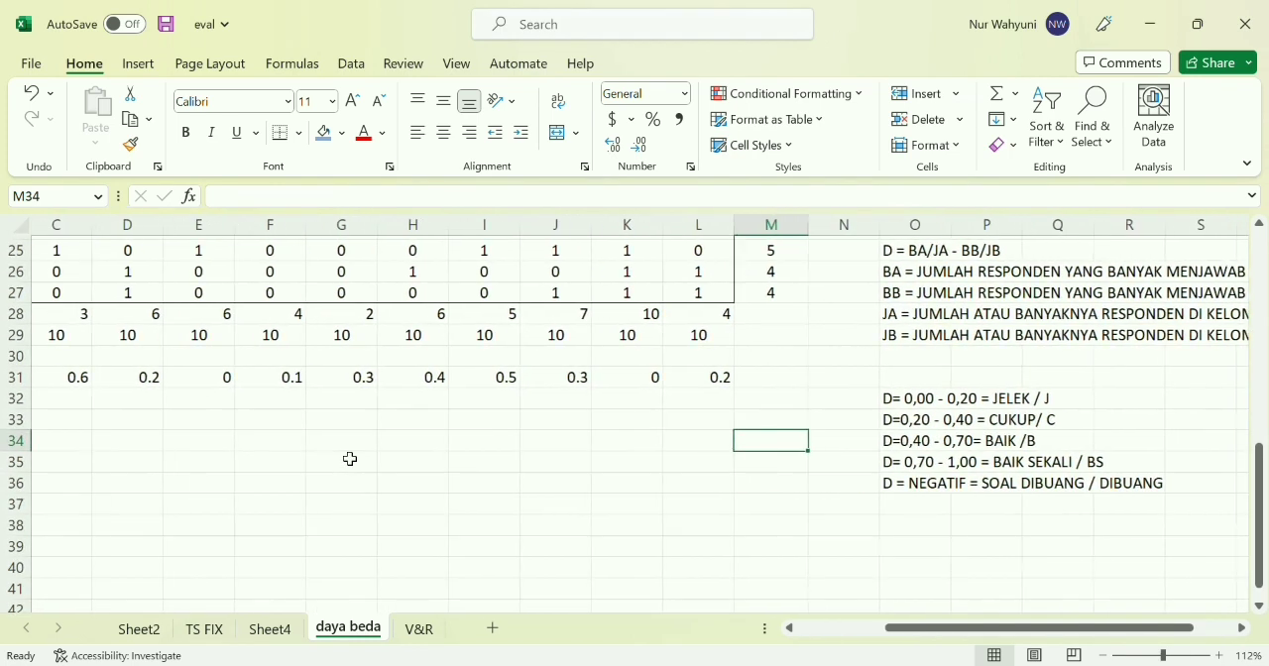
{"action": "scroll", "coordinate": [350, 459], "scroll_direction": "left", "scroll_amount": 2}
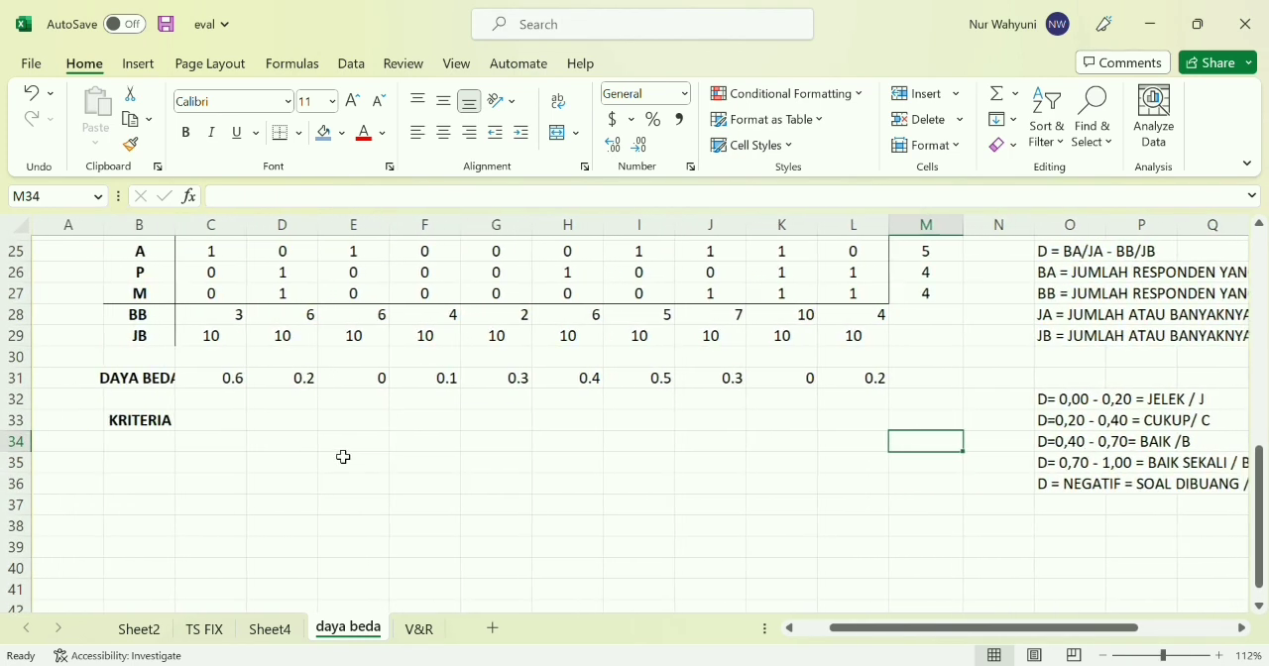
{"action": "left_click", "coordinate": [238, 426]}
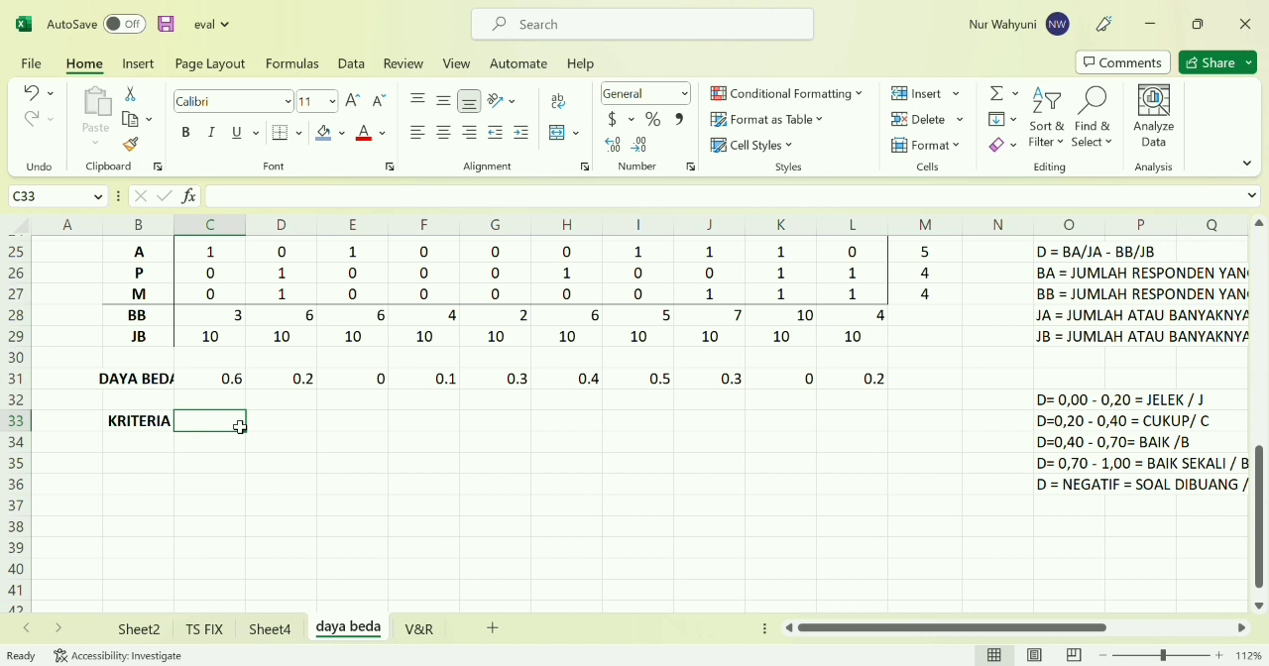
{"action": "type", "text": "=IF"}
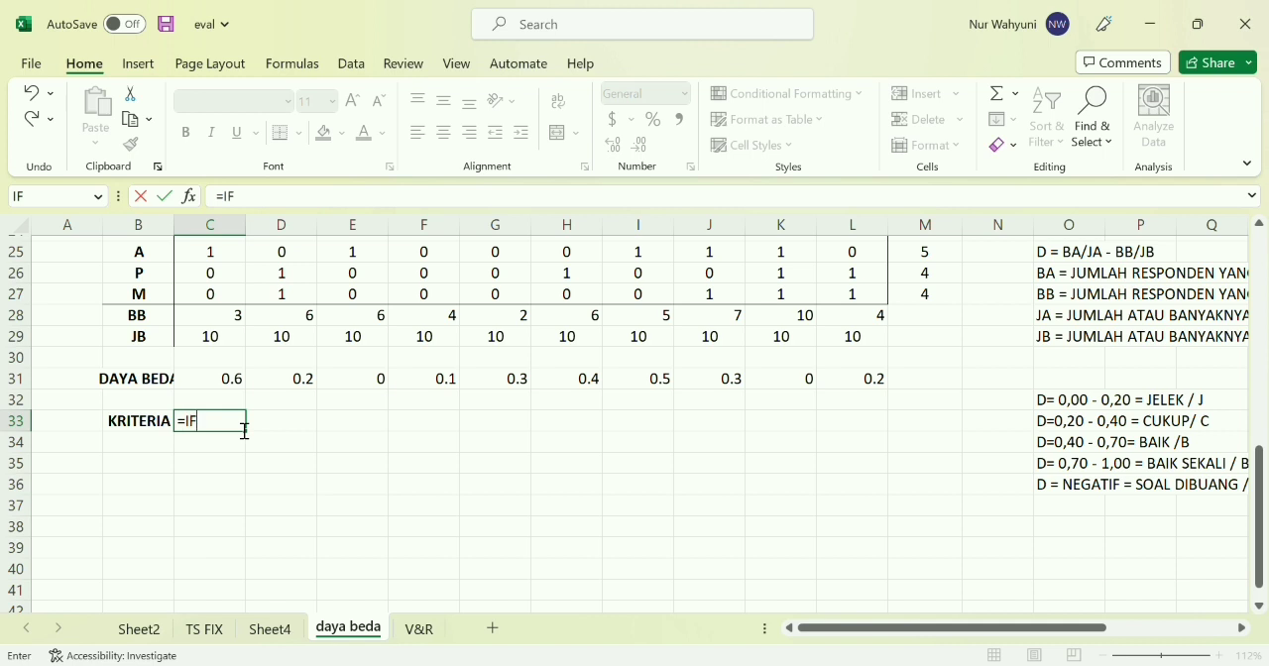
{"action": "type", "text": "("}
{"action": "left_click", "coordinate": [223, 381]}
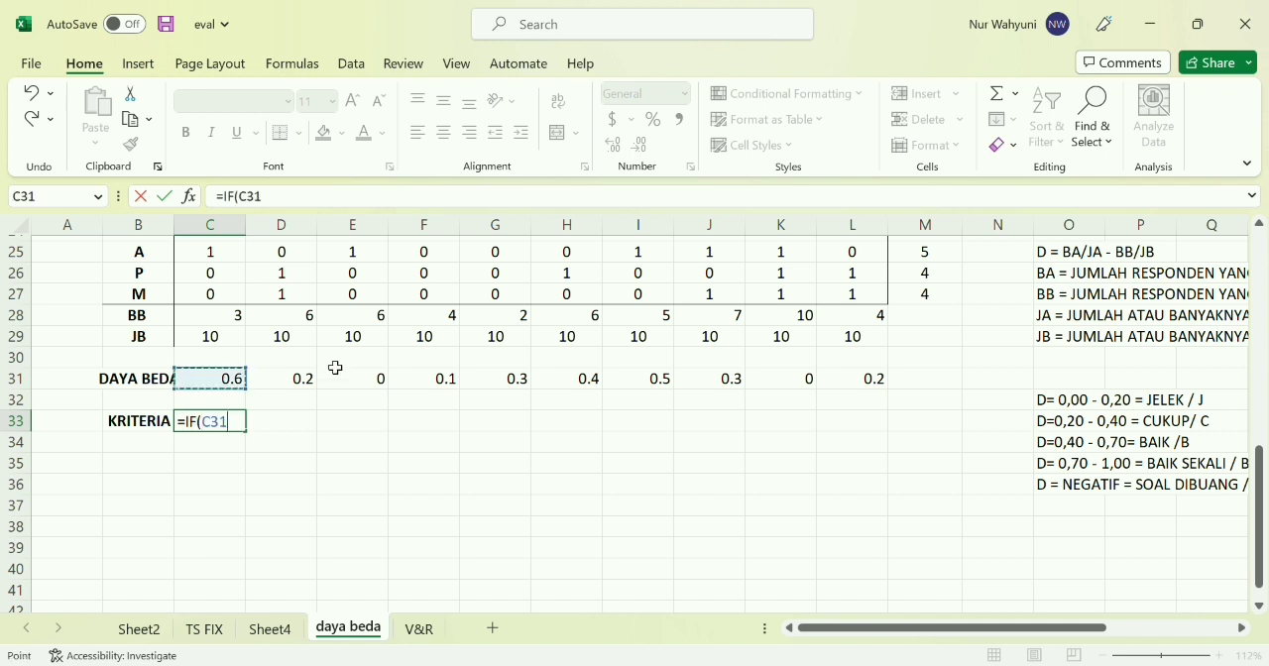
{"action": "type", "text": "<"}
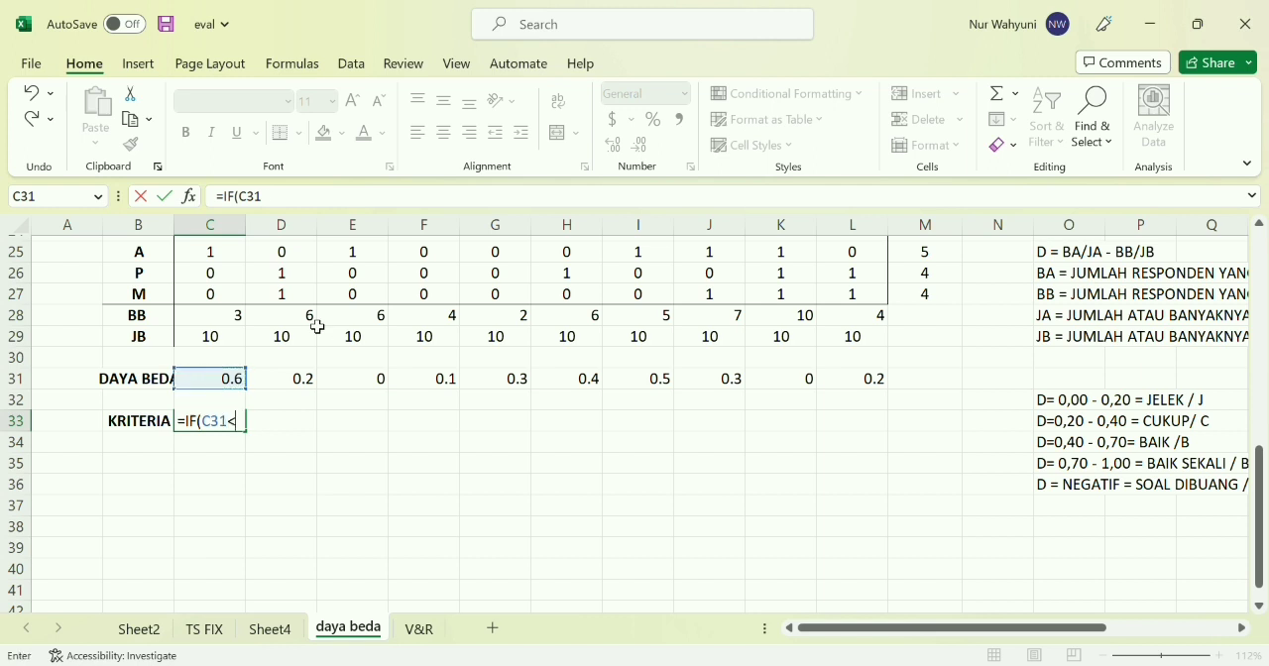
{"action": "type", "text": "0,\""}
{"action": "type", "text": "DIBUANG\""}
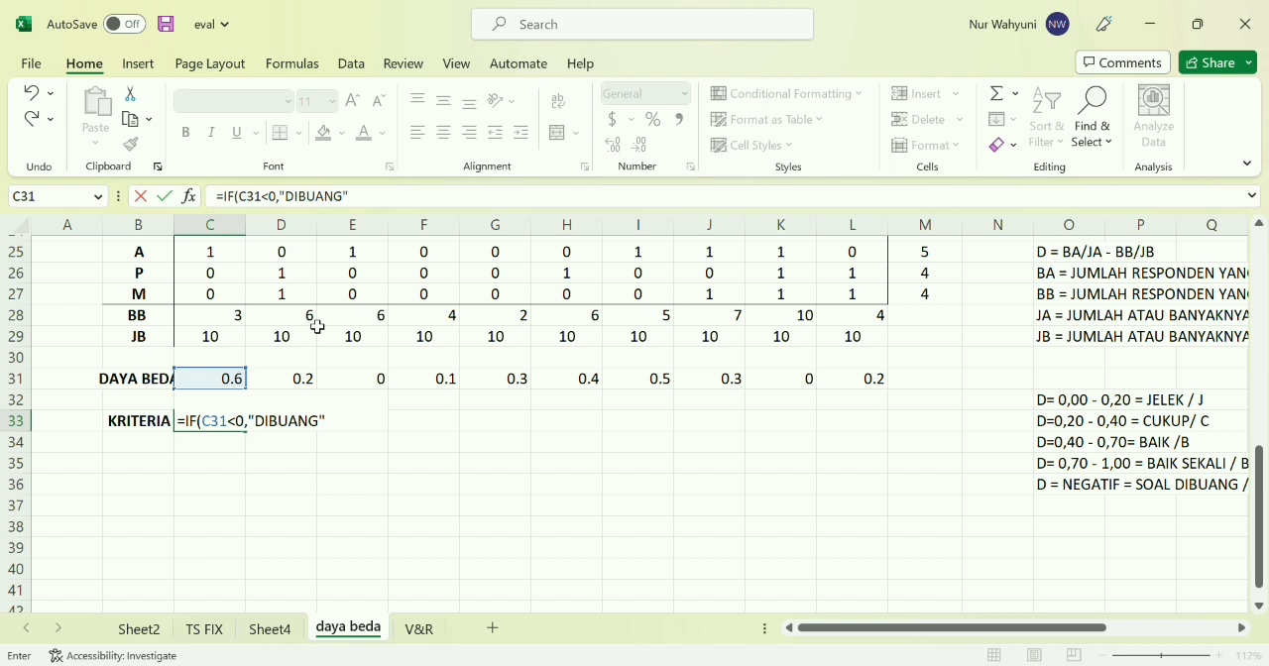
{"action": "type", "text": ",IF("}
Add a nested IF to the C33 formula that returns "J" when C31<=0.2
{"action": "left_click", "coordinate": [217, 386]}
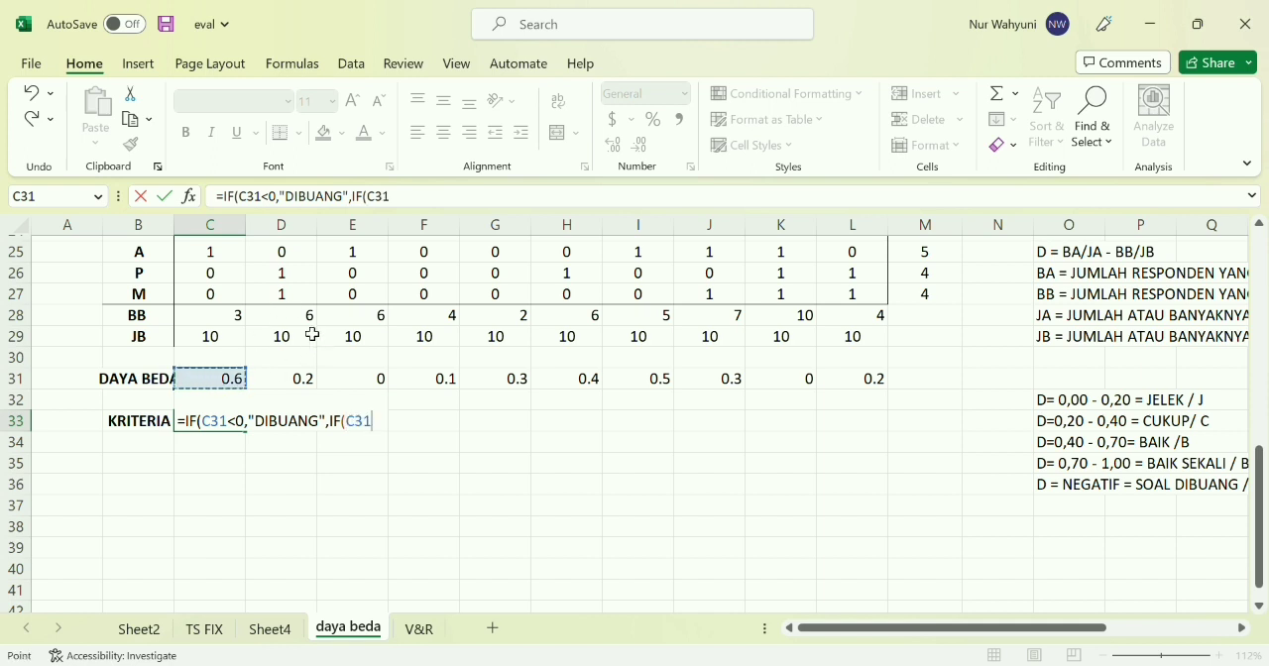
{"action": "type", "text": "<=0.2"}
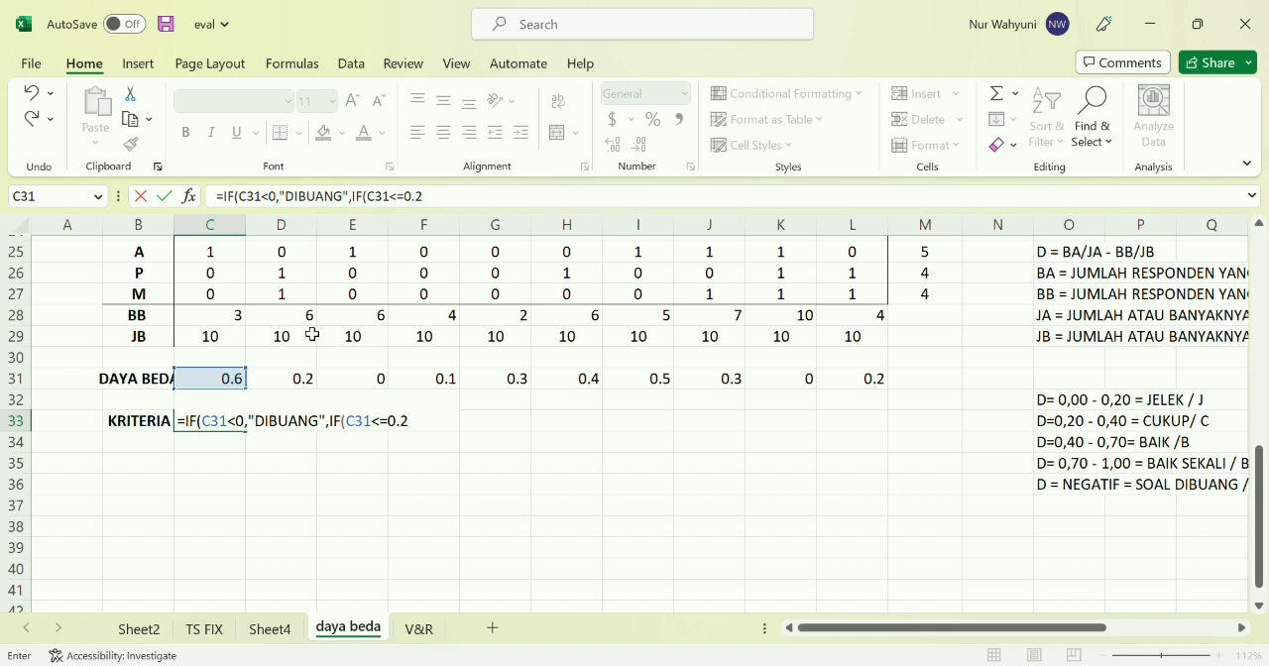
{"action": "type", "text": ".2,\"J\",IF("}
Extend the C33 formula with a nested IF that returns "C" when C31<=0.4
{"action": "left_click", "coordinate": [212, 388]}
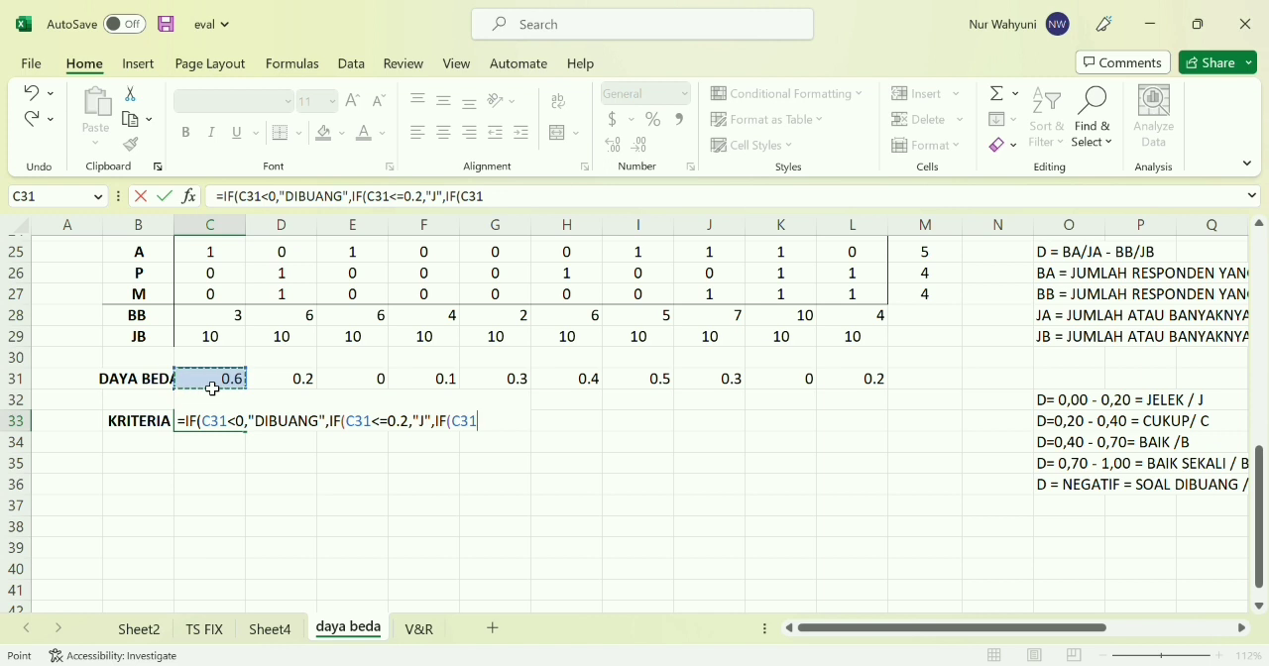
{"action": "type", "text": "<=0.4,"}
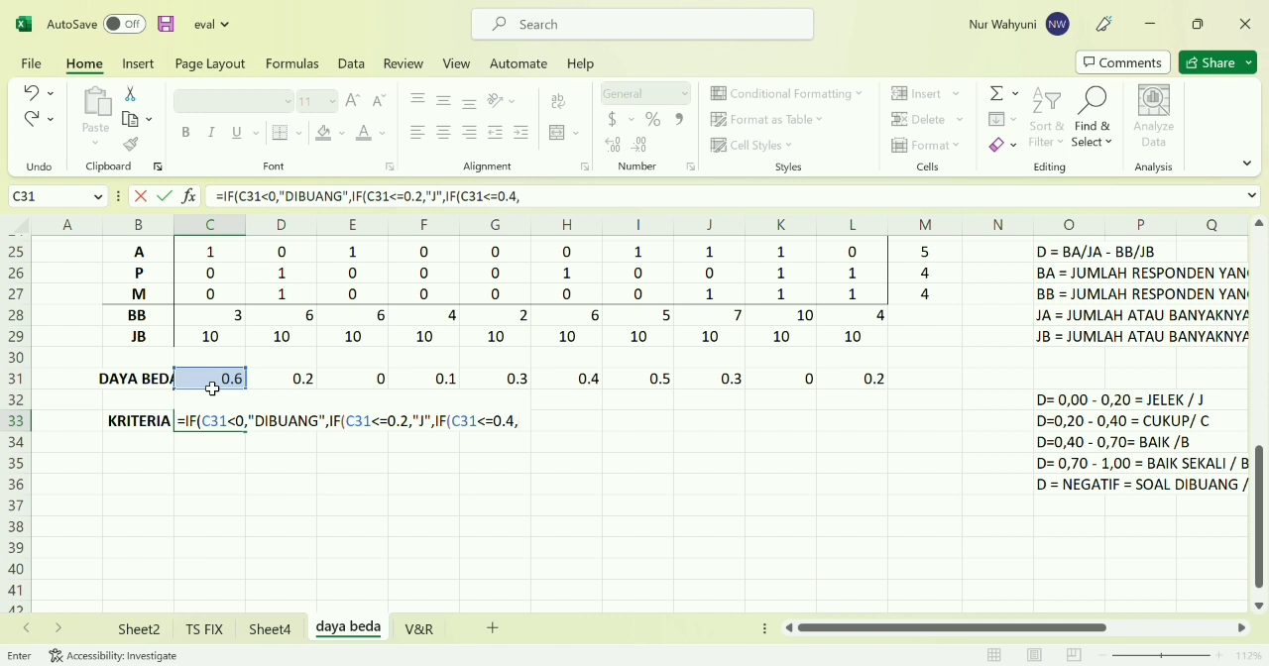
{"action": "type", "text": "\"C\",IF("}
Add a fourth IF to the C33 formula that returns "B" when C31<=0.7
{"action": "left_click", "coordinate": [210, 388]}
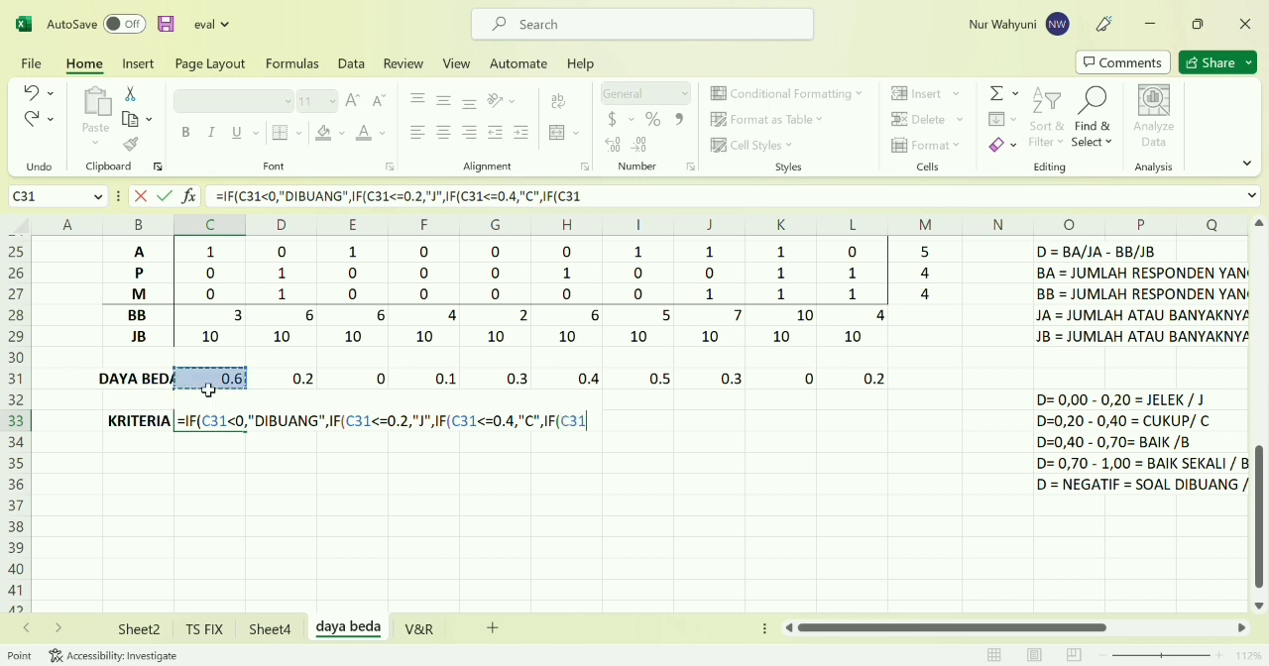
{"action": "type", "text": "<=0.7"}
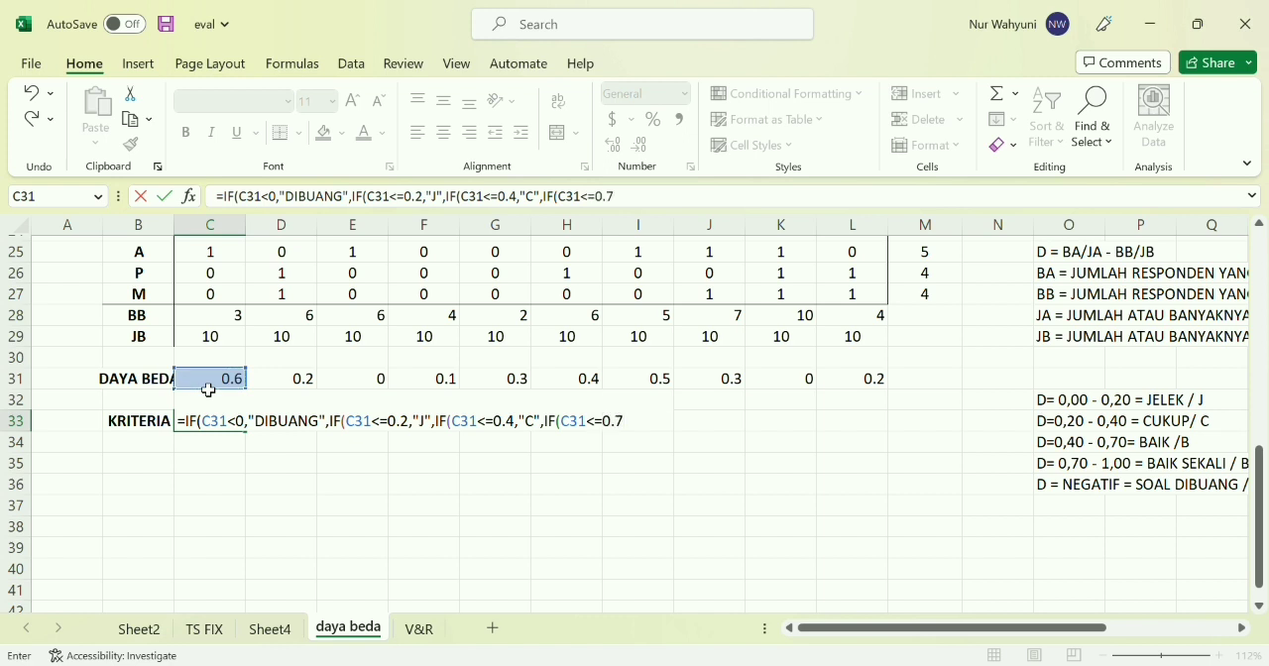
{"action": "type", "text": ",\"B\",\"BS\""}
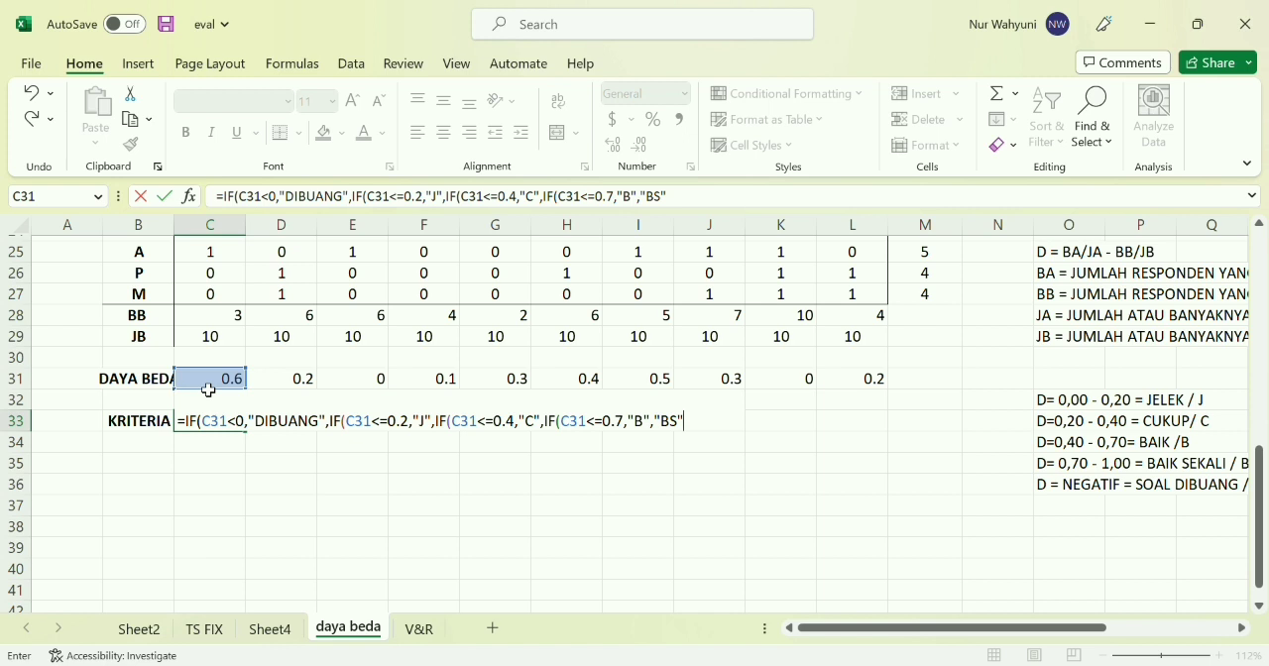
{"action": "type", "text": "))))"}
Complete the C33 formula with "BS" as the final alternative and close all four IF functions
{"action": "key", "text": "Return"}
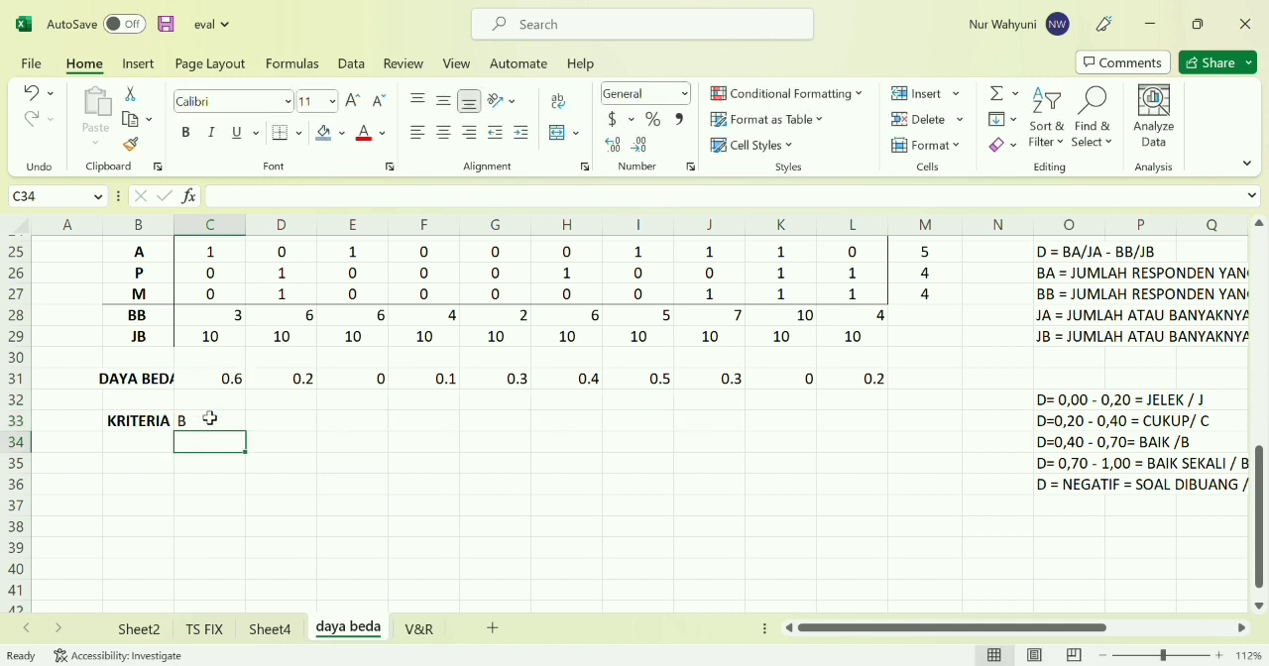
Fill the criterion formula from C33 across the KRITERIA row to L33 and check the copied formulas
{"action": "left_click", "coordinate": [212, 422]}
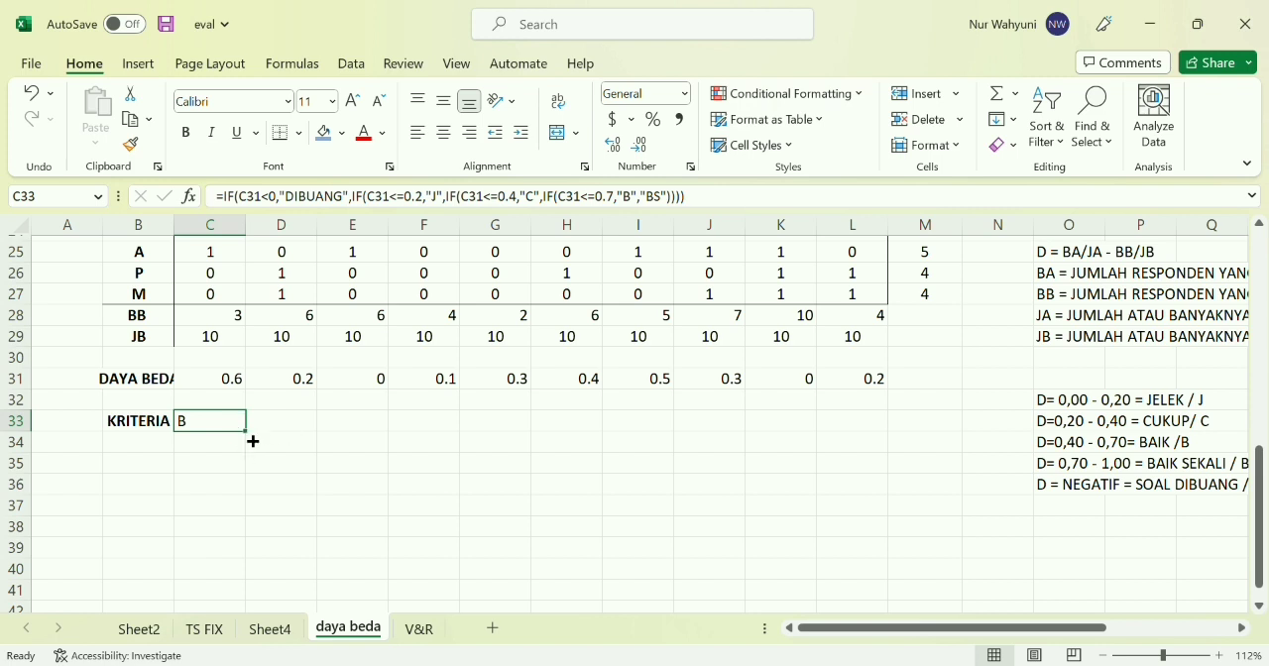
{"action": "left_click_drag", "start_coordinate": [253, 440], "coordinate": [879, 443]}
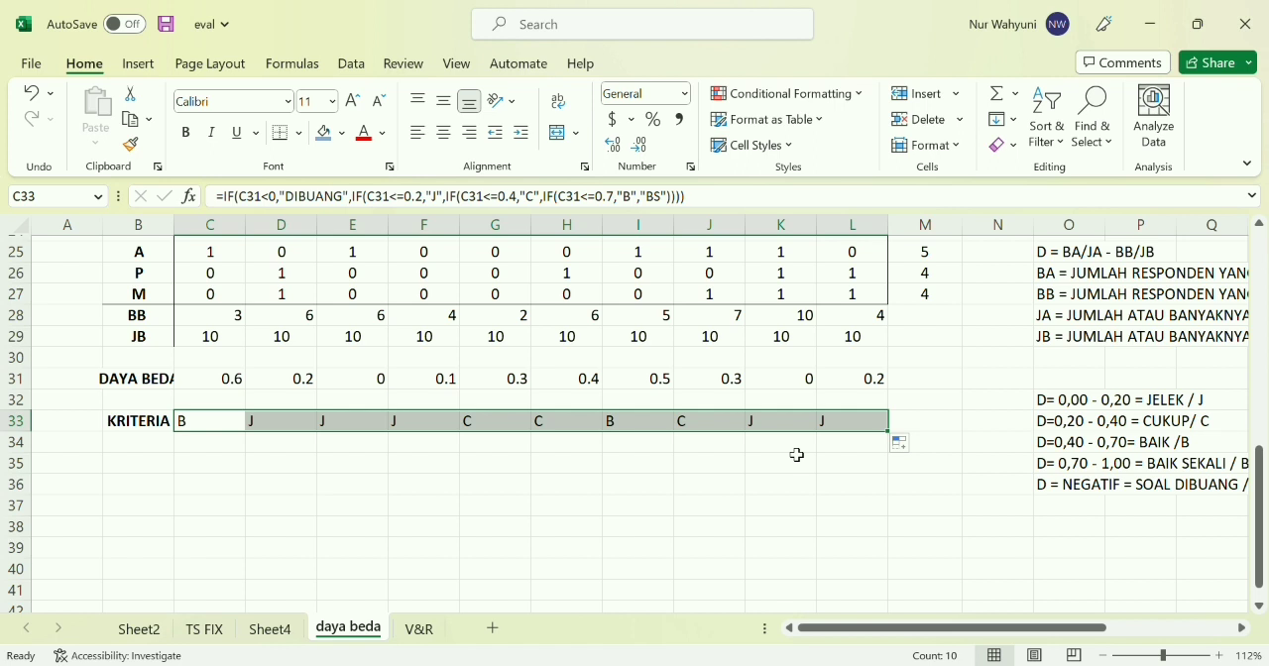
{"action": "left_click", "coordinate": [593, 448]}
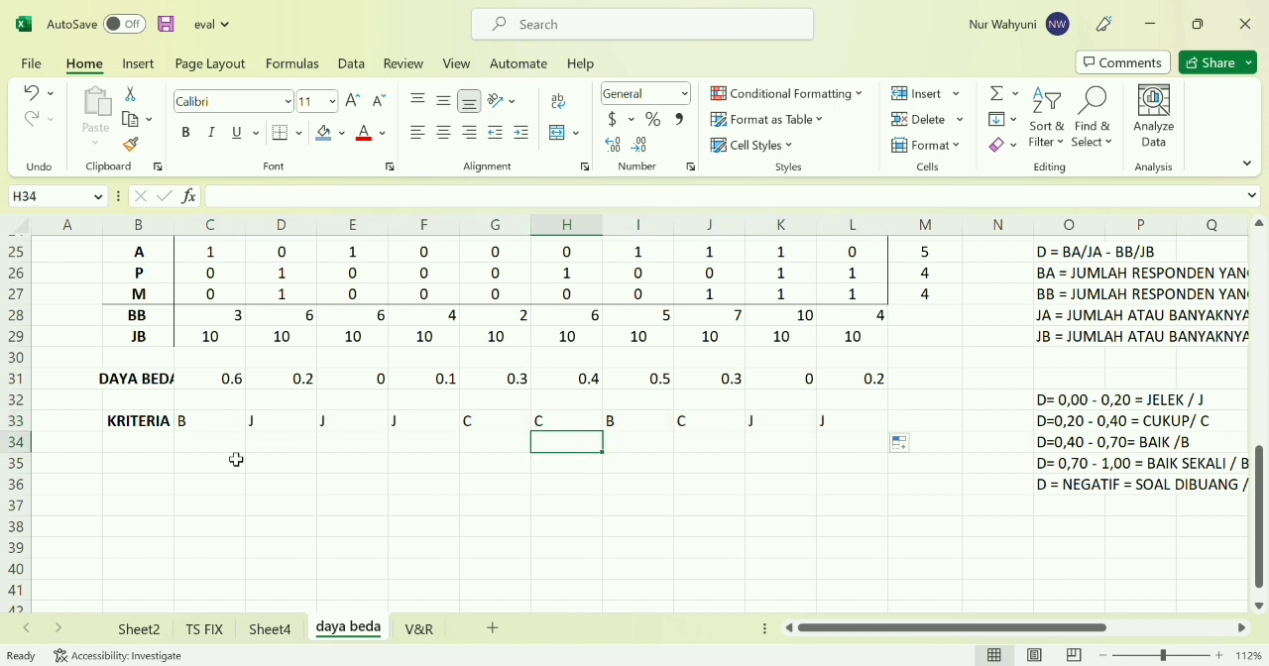
{"action": "left_click", "coordinate": [208, 429]}
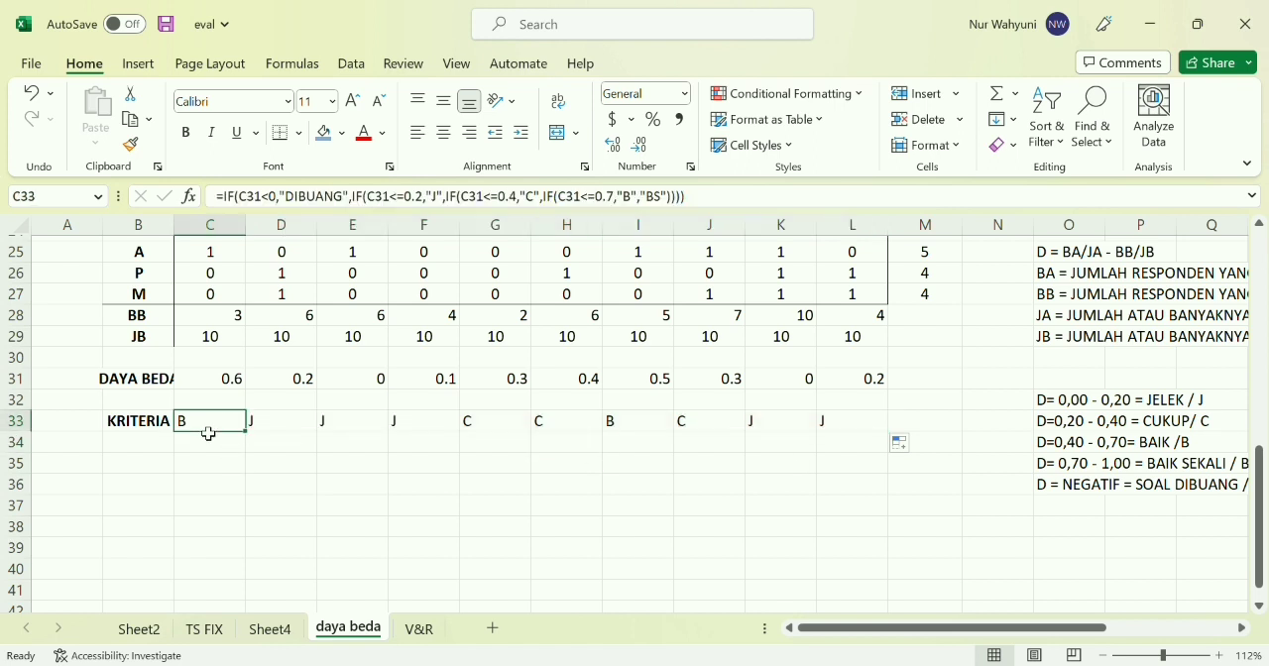
{"action": "left_click", "coordinate": [289, 428]}
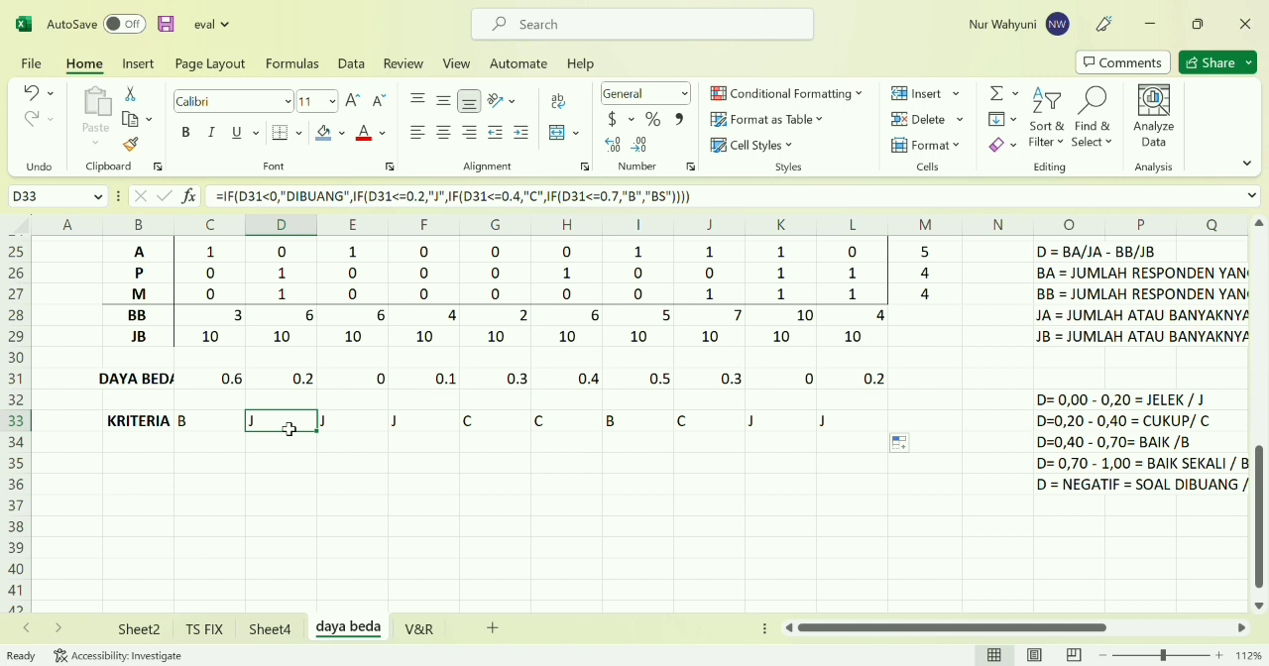
{"action": "left_click", "coordinate": [491, 429]}
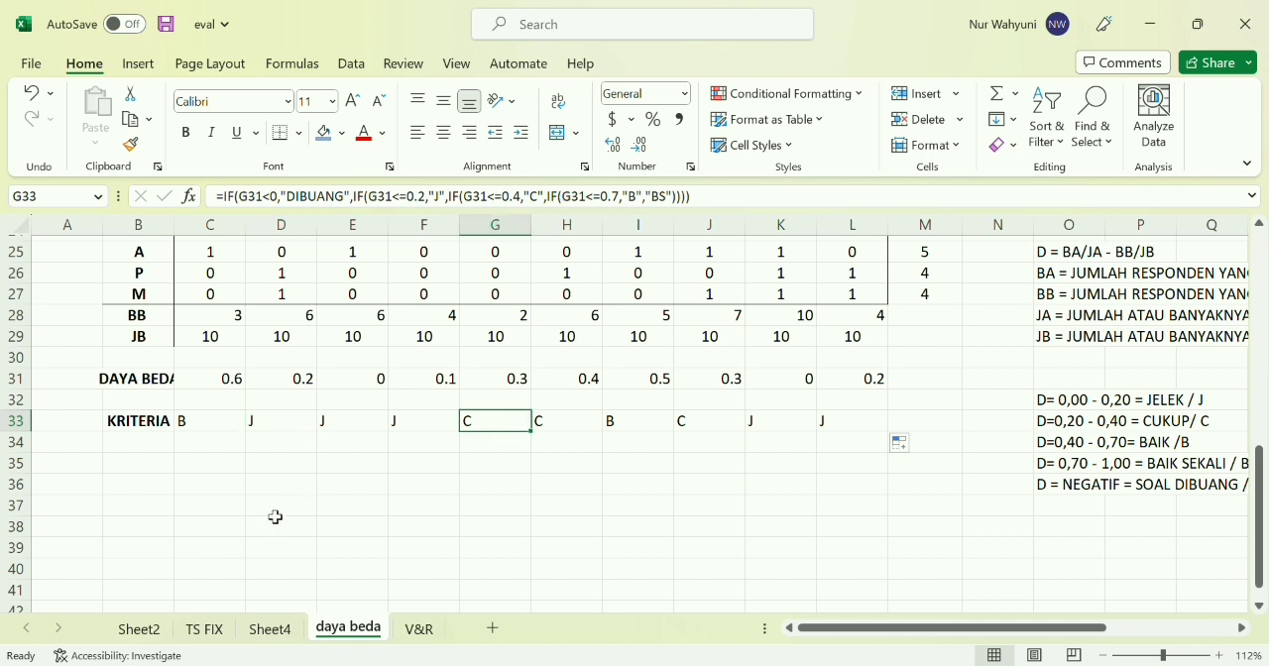
Look over the finished daya beda table and open the V&R sheet
{"action": "scroll", "coordinate": [454, 549], "scroll_direction": "down", "scroll_amount": 5}
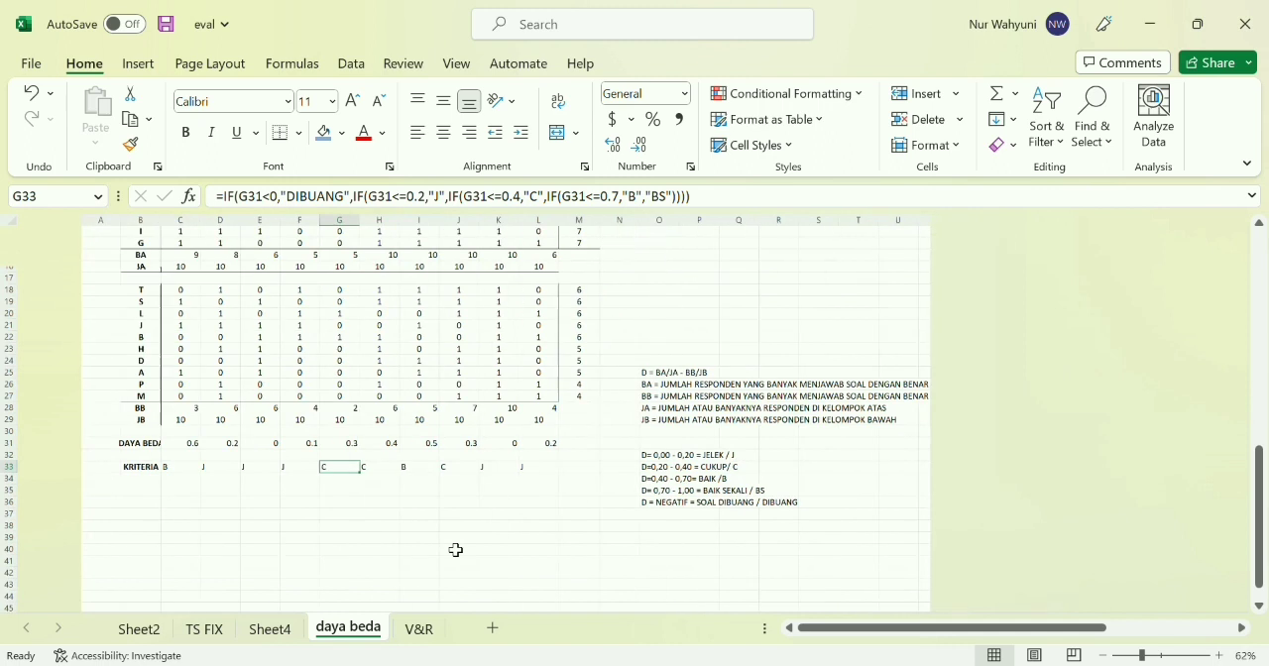
{"action": "scroll", "coordinate": [454, 549], "scroll_direction": "down", "scroll_amount": 2}
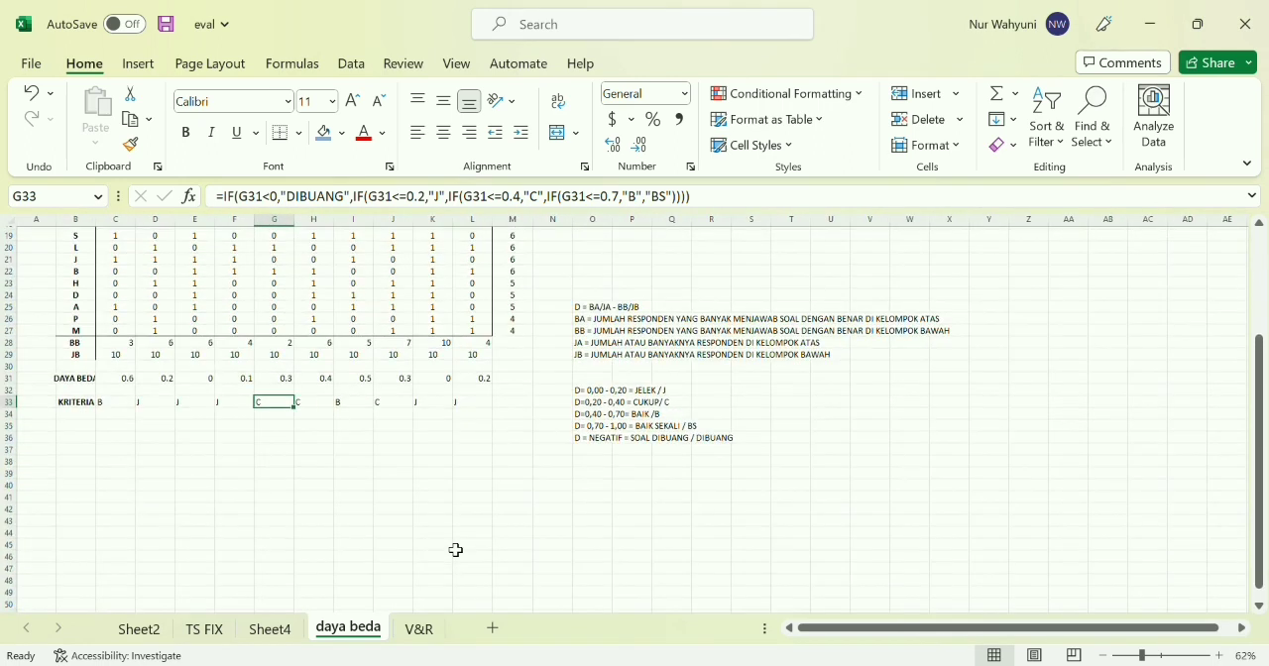
{"action": "scroll", "coordinate": [454, 549], "scroll_direction": "up", "scroll_amount": 5}
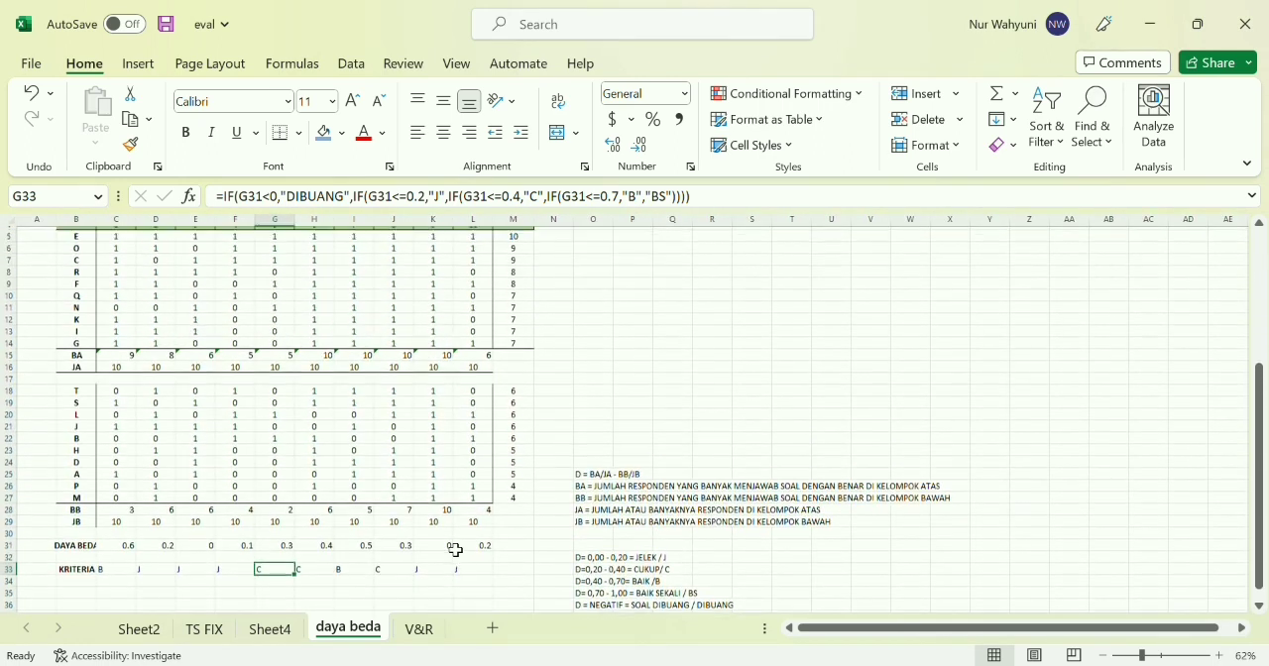
{"action": "left_click", "coordinate": [421, 630]}
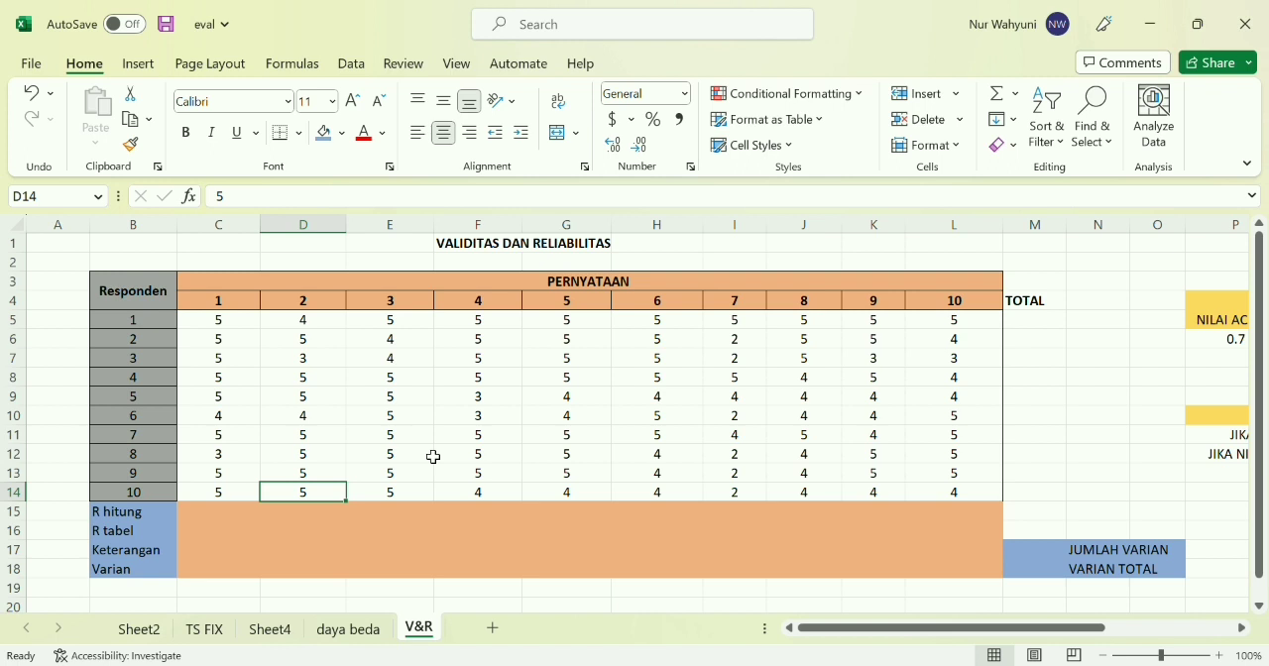
Total the first respondent's scores in M5 with =SUM(C5:L5) and fill the formula down the TOTAL column to M14
{"action": "scroll", "coordinate": [937, 327], "scroll_direction": "right", "scroll_amount": 2}
{"action": "left_click", "coordinate": [937, 328]}
{"action": "type", "text": "="}
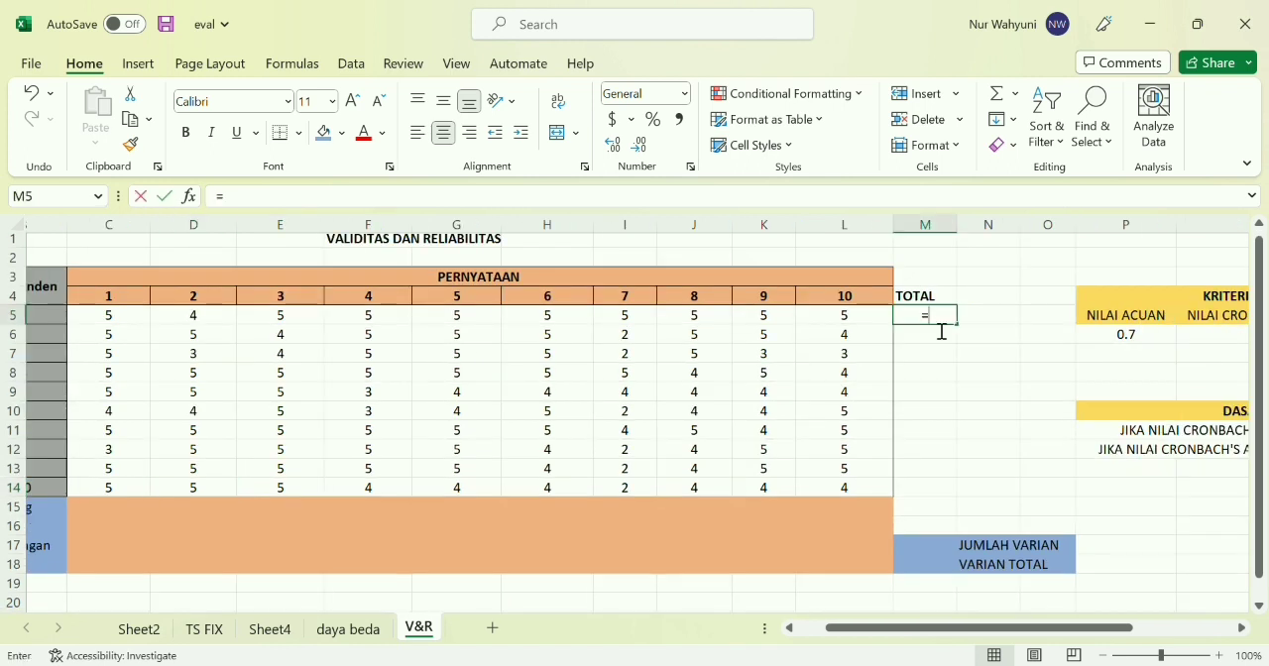
{"action": "type", "text": "SUM("}
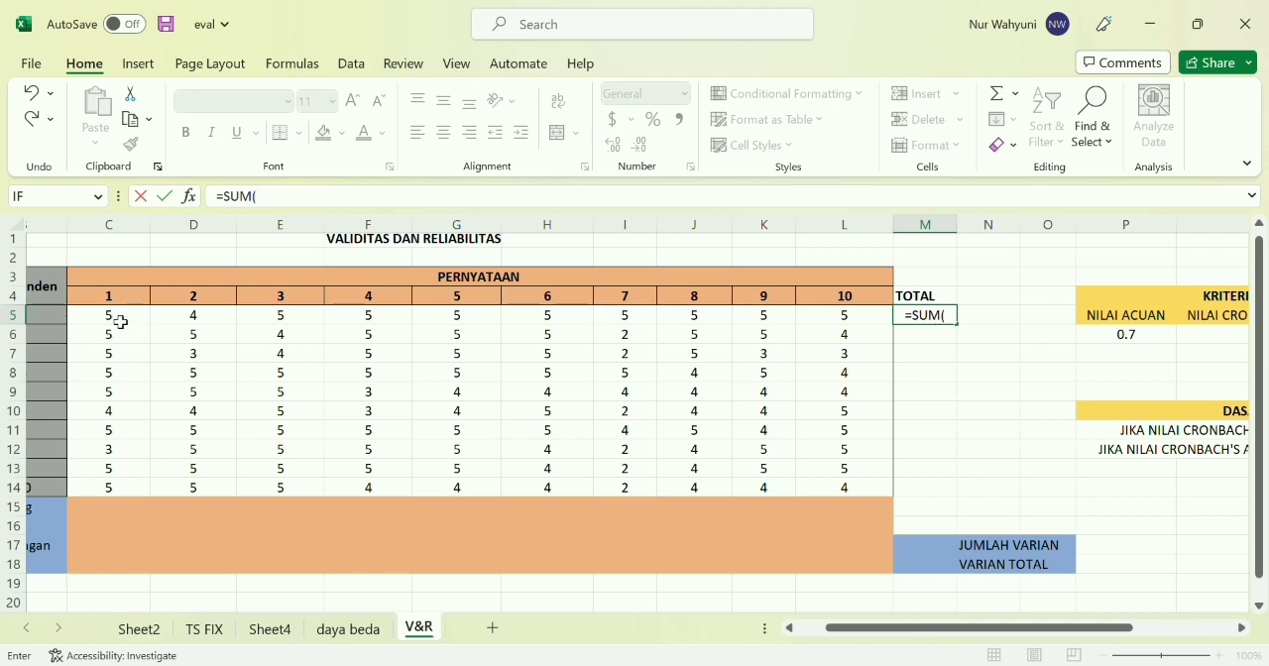
{"action": "left_click_drag", "start_coordinate": [120, 322], "coordinate": [847, 331]}
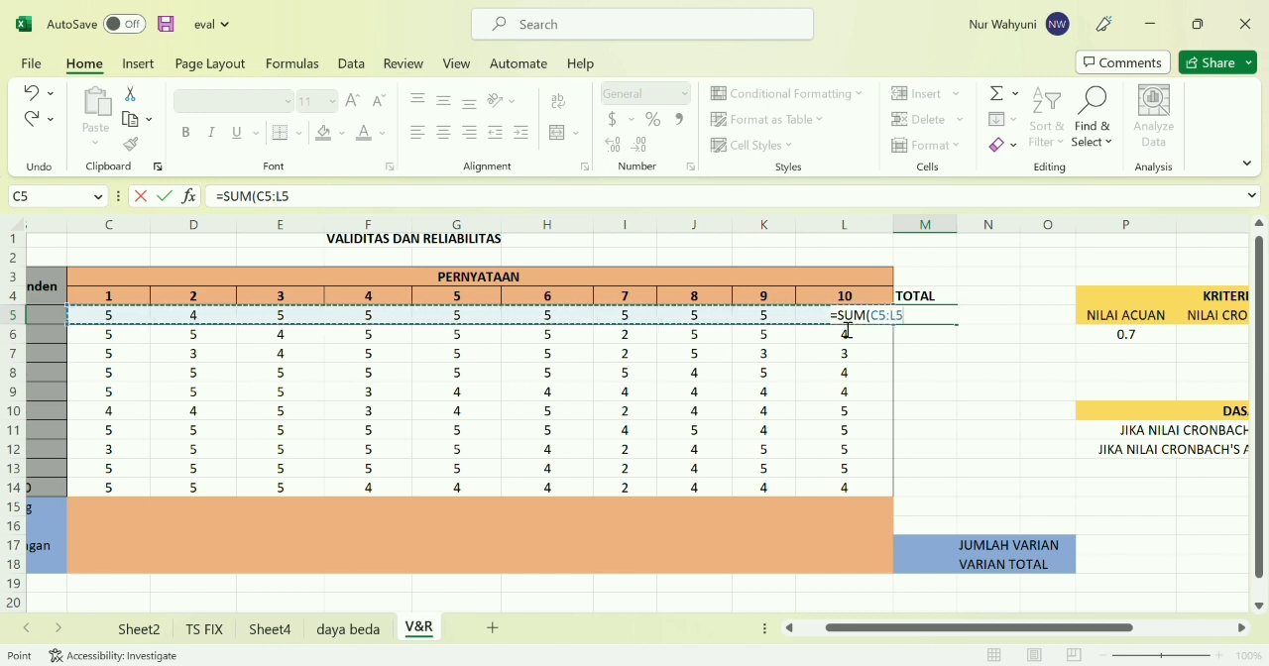
{"action": "key", "text": "Return"}
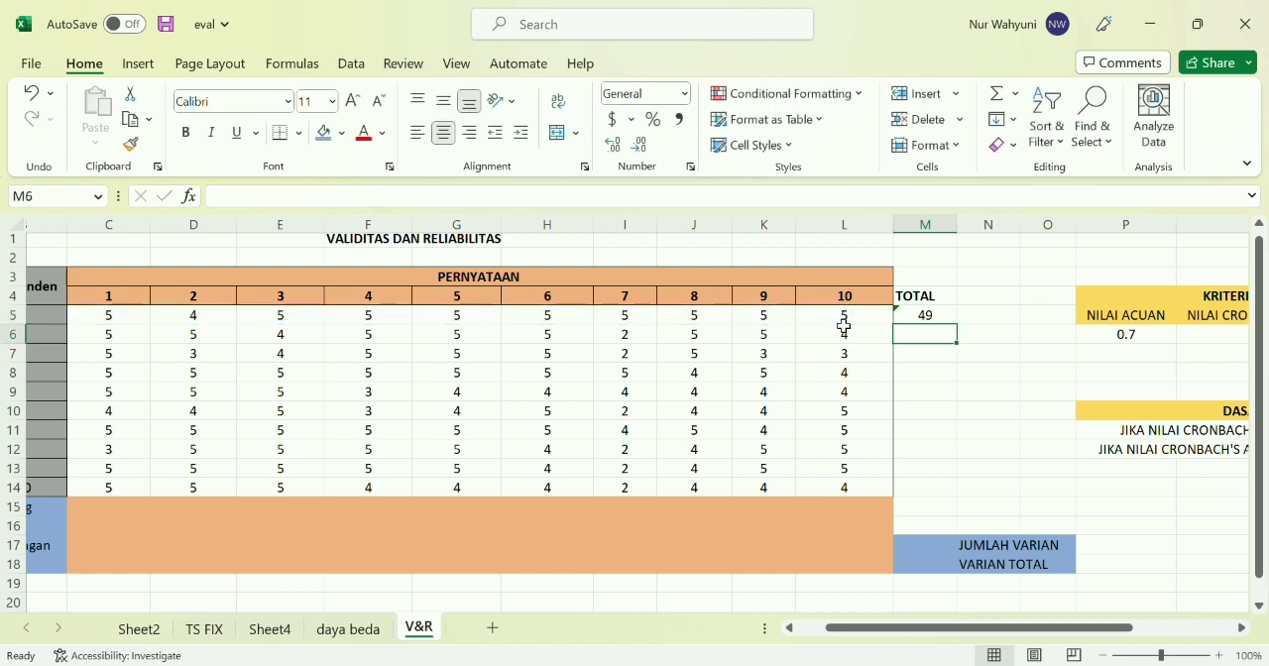
{"action": "left_click", "coordinate": [937, 319]}
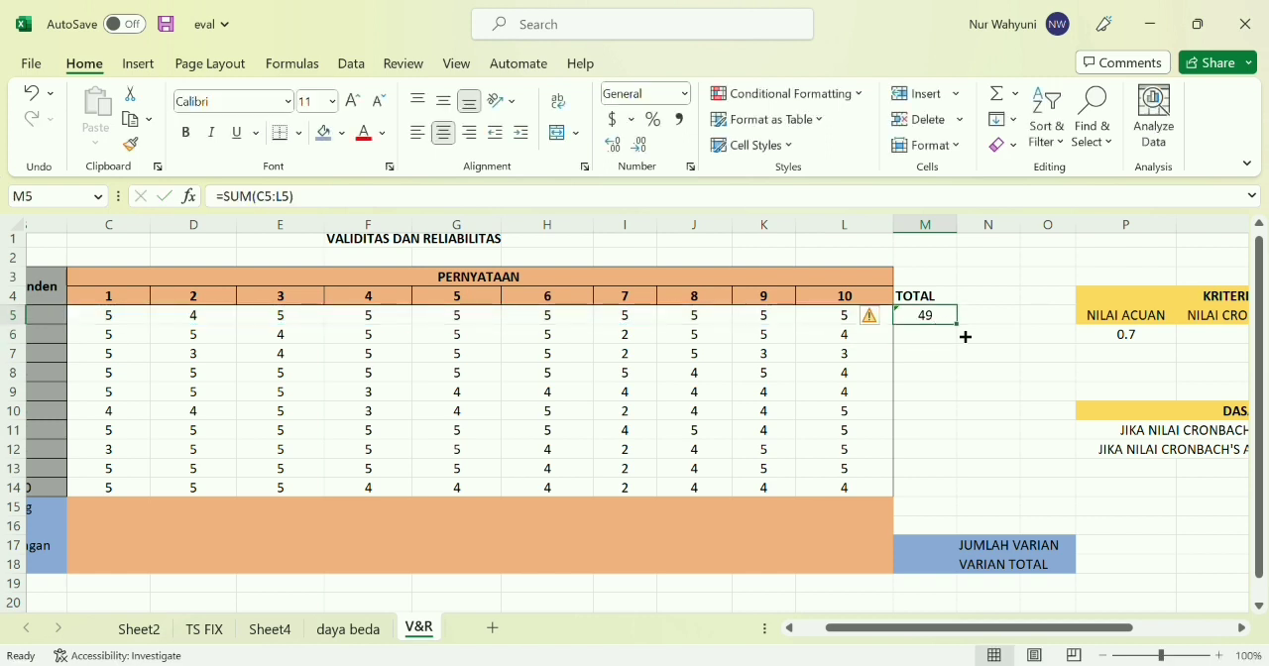
{"action": "left_click_drag", "start_coordinate": [959, 330], "coordinate": [963, 503]}
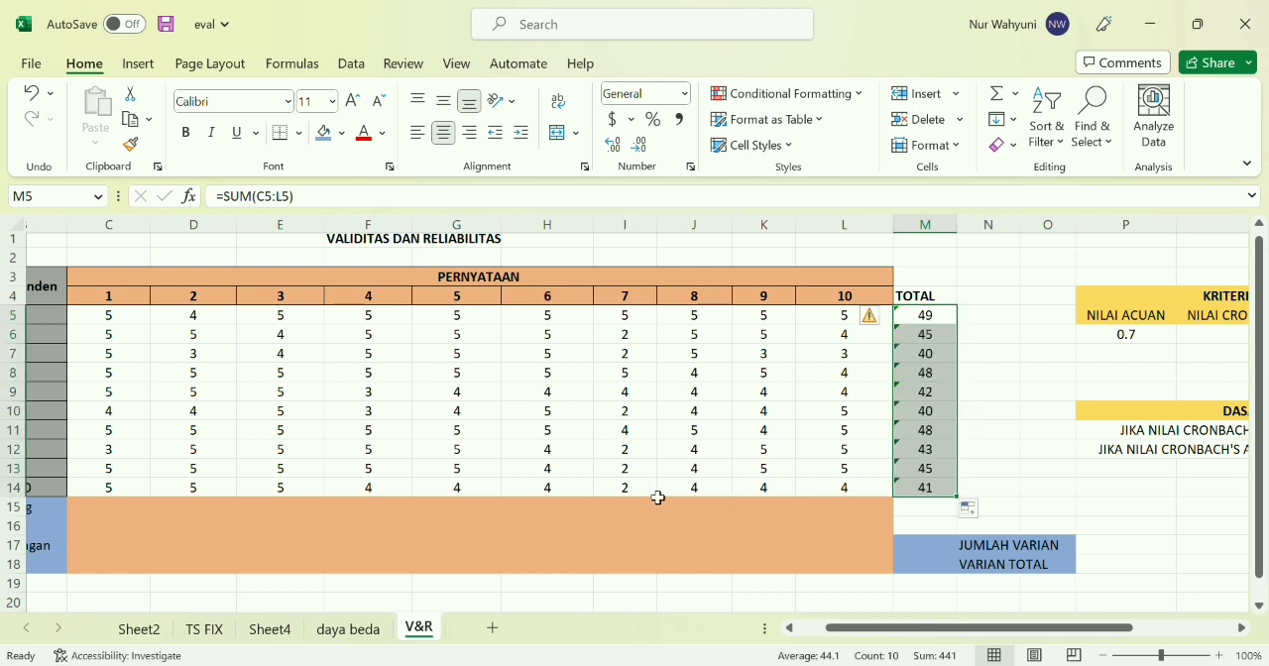
Calculate R hitung in C15 with =CORREL(C5:C14,$M$5:$M$14) and fill the formula across the row to L15
{"action": "scroll", "coordinate": [545, 501], "scroll_direction": "left", "scroll_amount": 2}
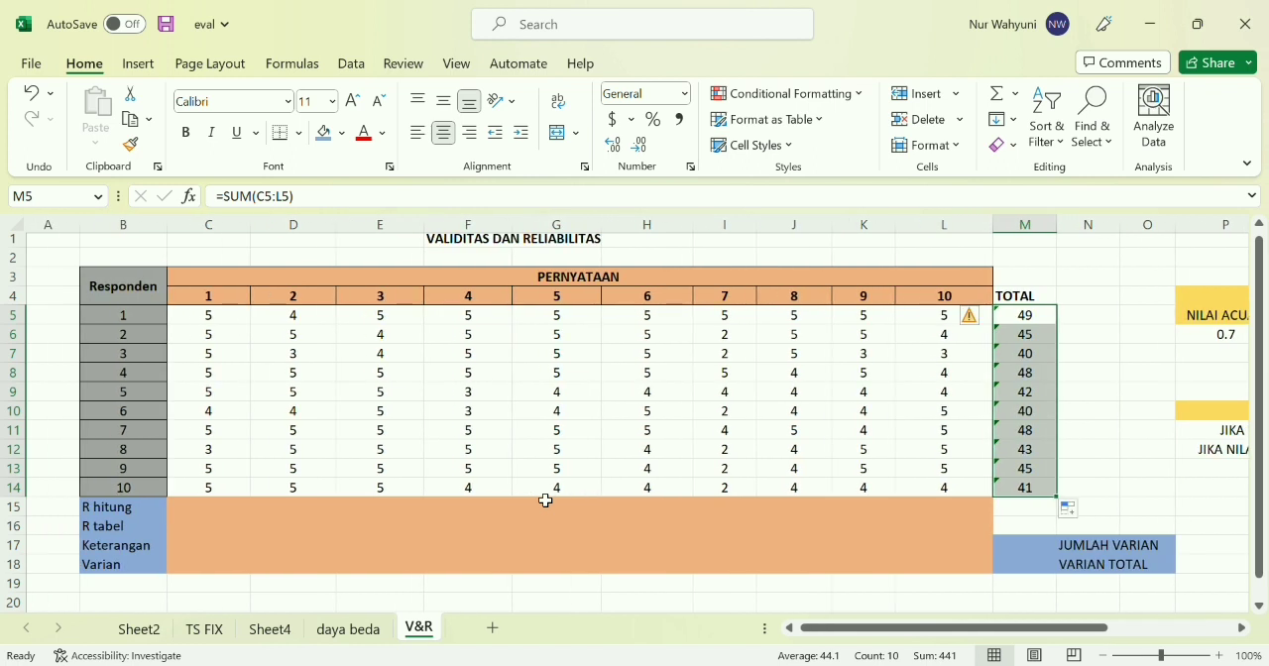
{"action": "left_click", "coordinate": [205, 514]}
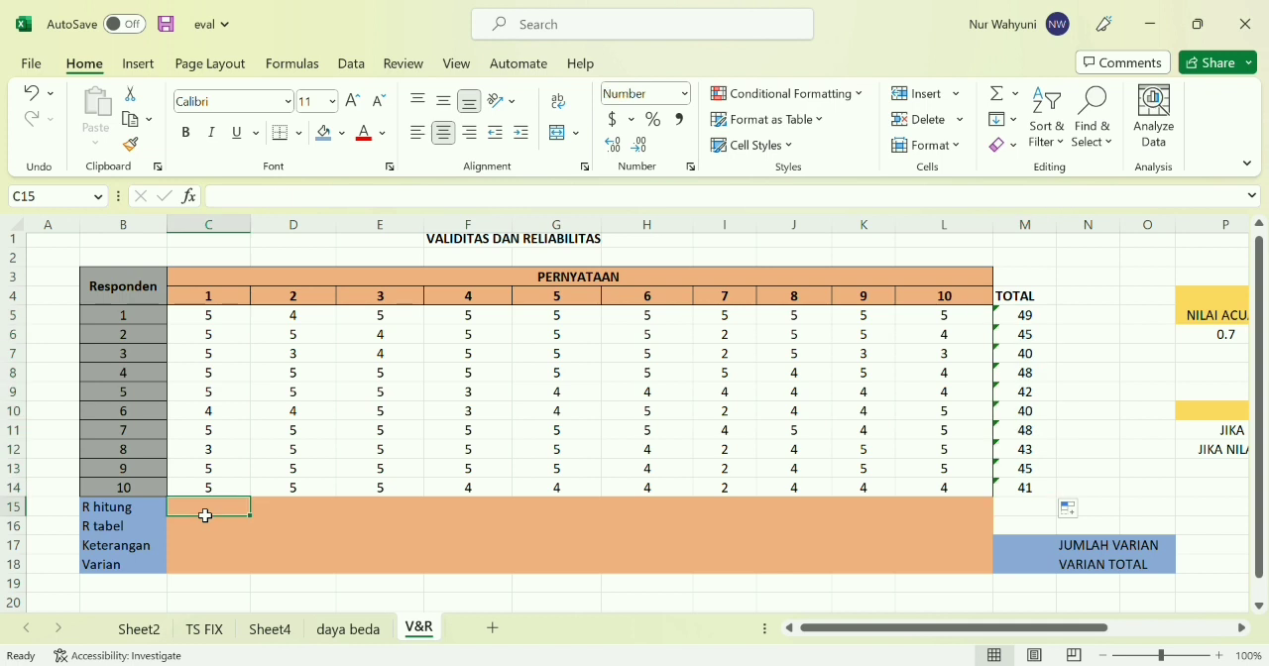
{"action": "type", "text": "="}
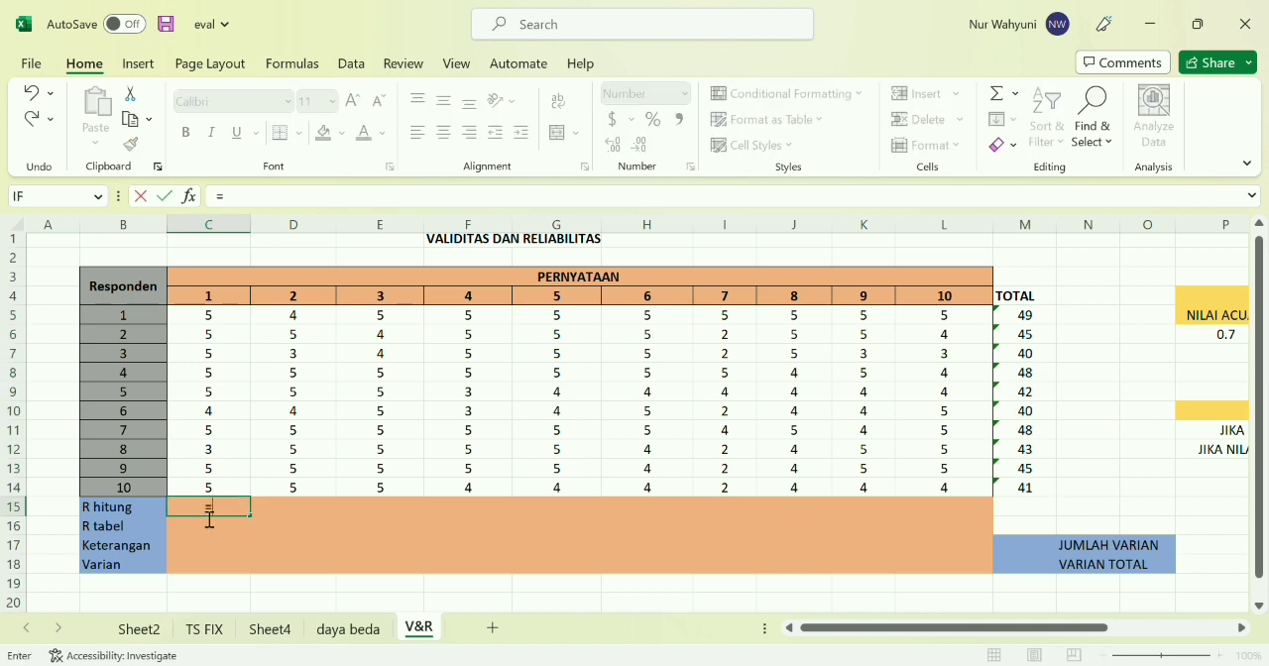
{"action": "type", "text": "CORREL"}
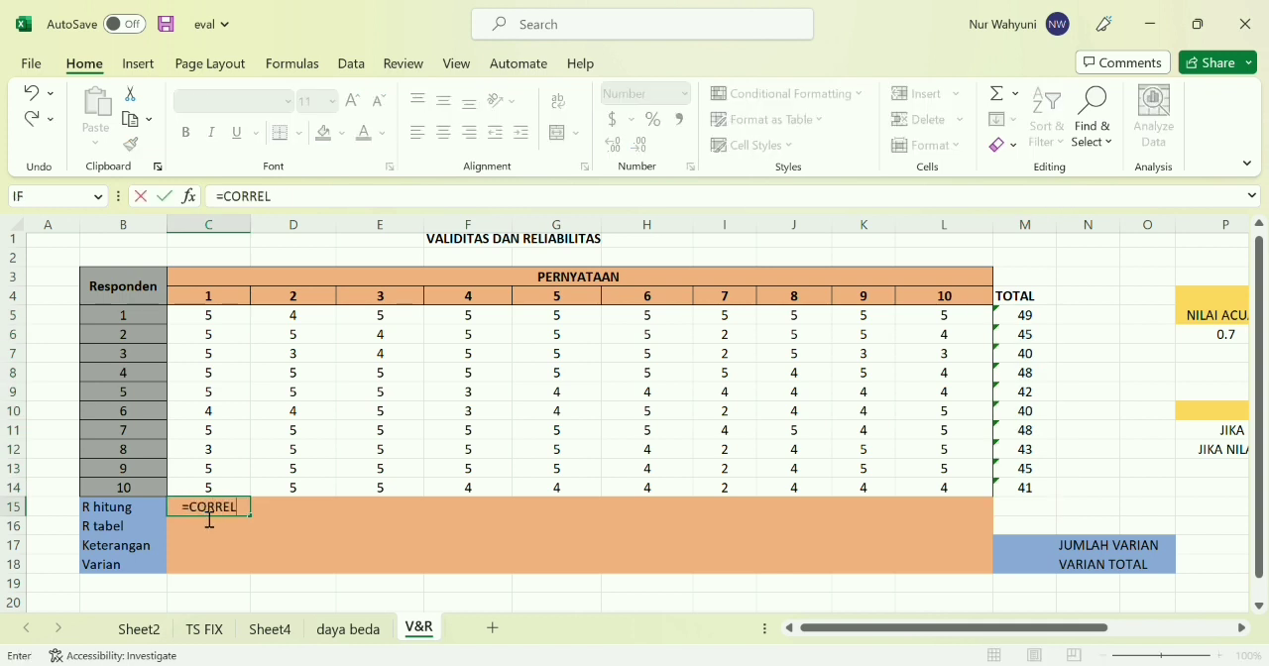
{"action": "type", "text": "("}
{"action": "left_click_drag", "start_coordinate": [204, 316], "coordinate": [214, 488]}
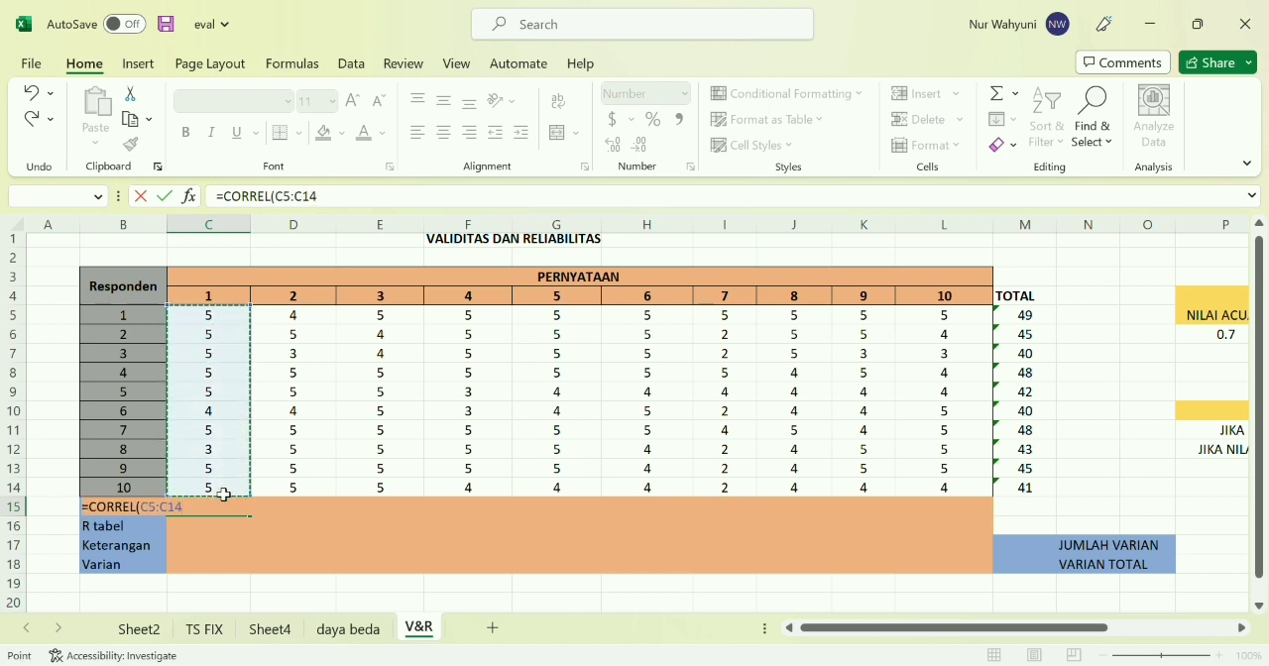
{"action": "type", "text": ","}
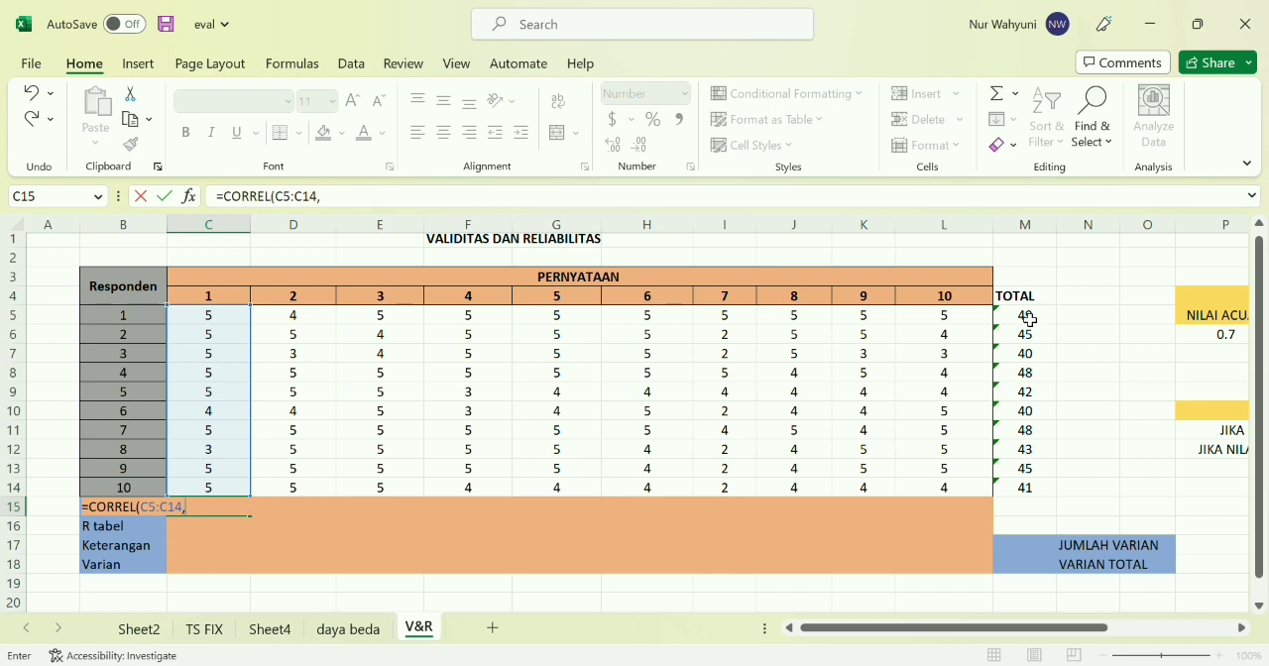
{"action": "left_click_drag", "start_coordinate": [1029, 319], "coordinate": [1041, 490]}
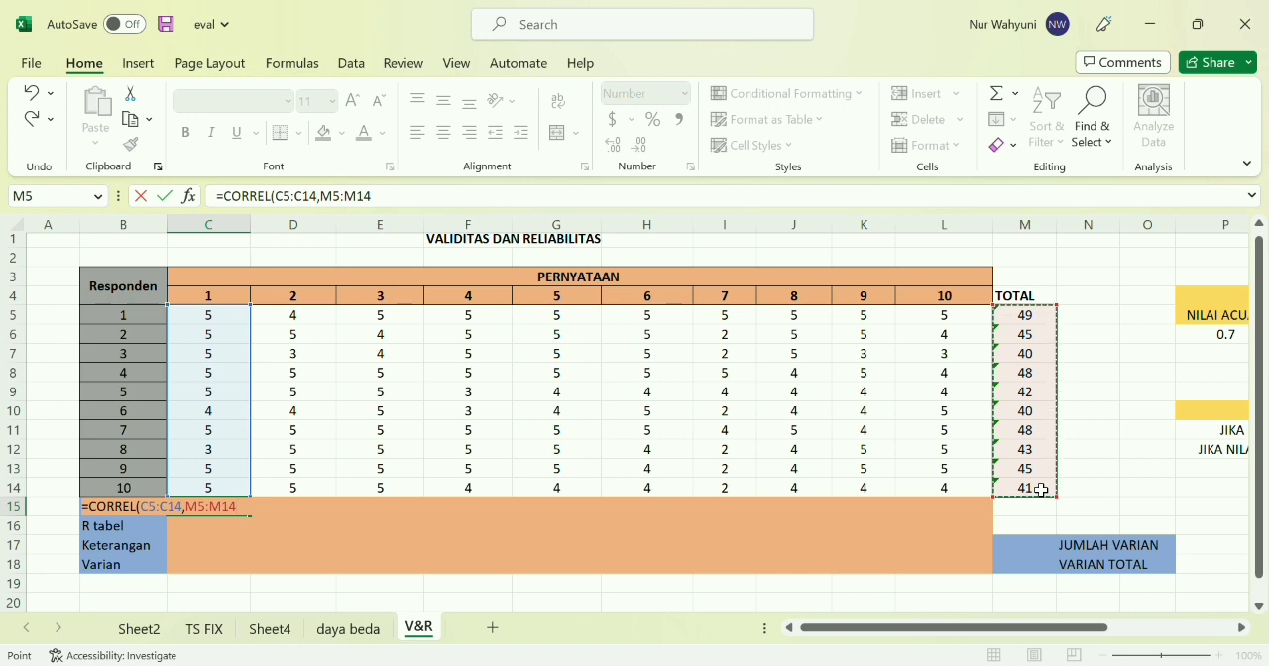
{"action": "key", "text": "F4"}
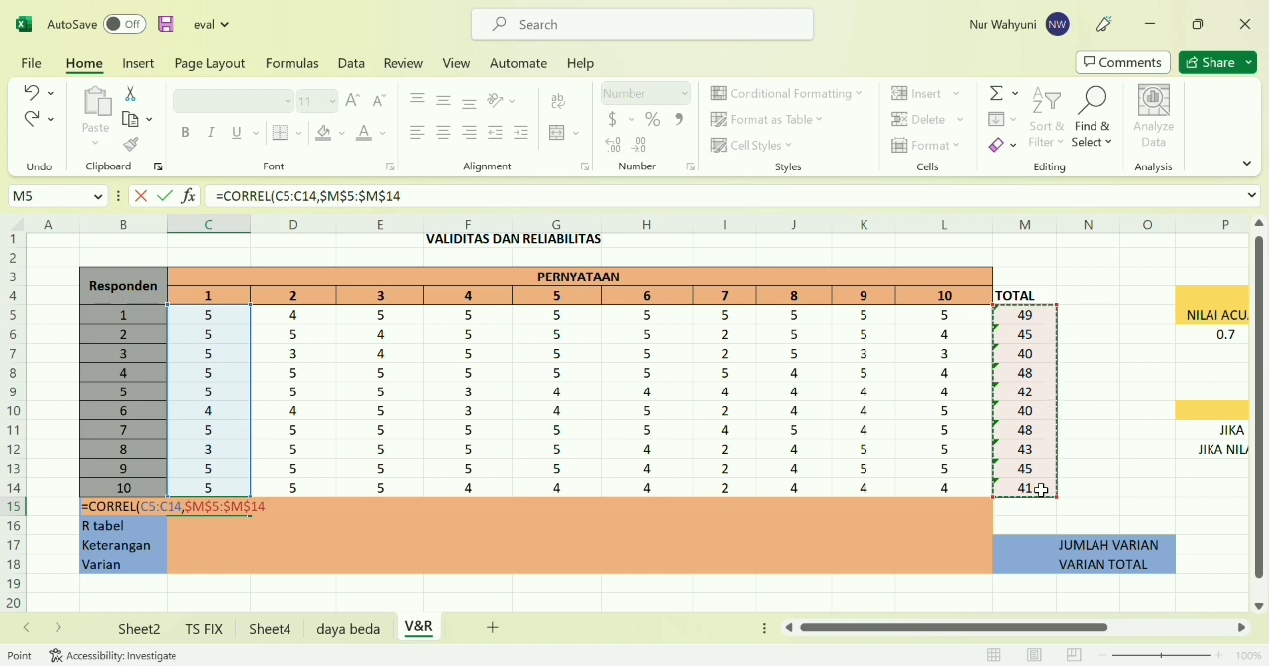
{"action": "type", "text": ")"}
{"action": "key", "text": "Return"}
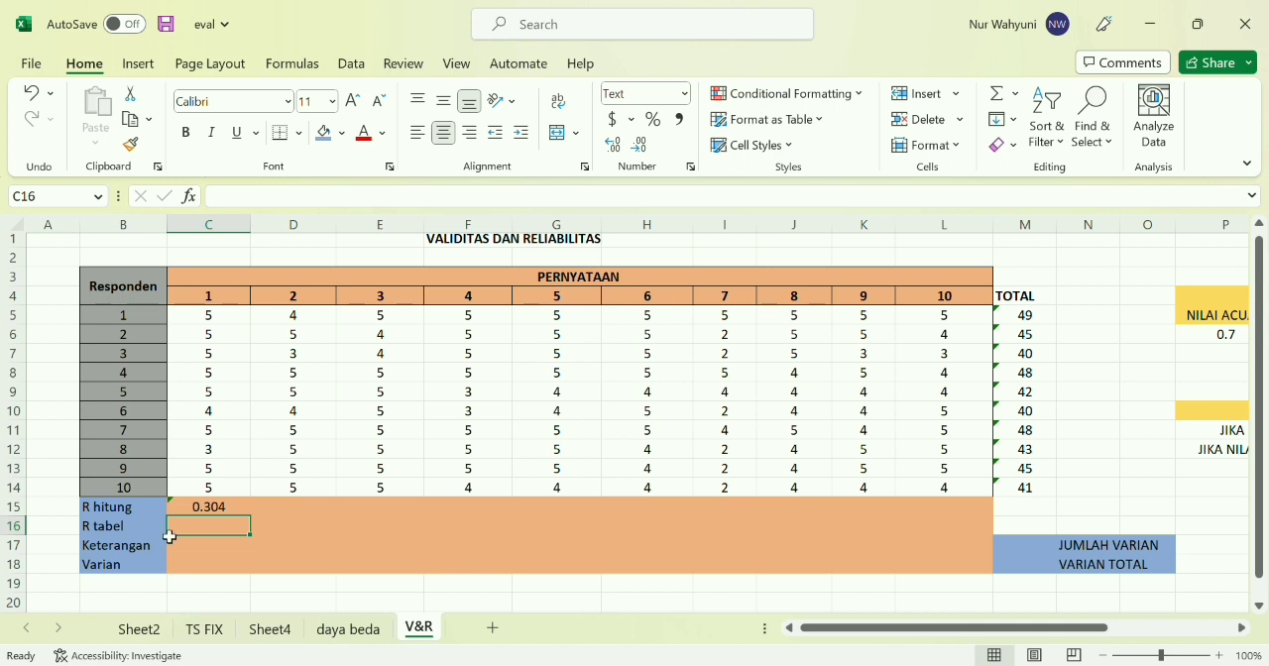
{"action": "left_click", "coordinate": [213, 509]}
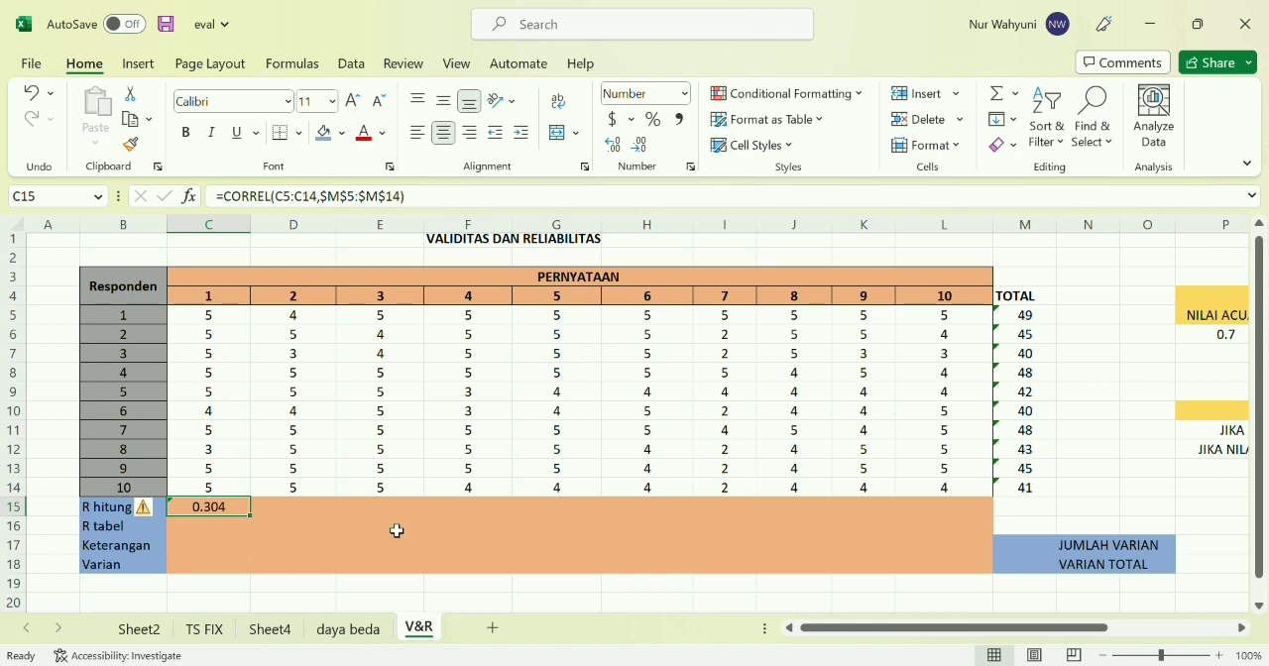
{"action": "left_click_drag", "start_coordinate": [254, 517], "coordinate": [968, 517]}
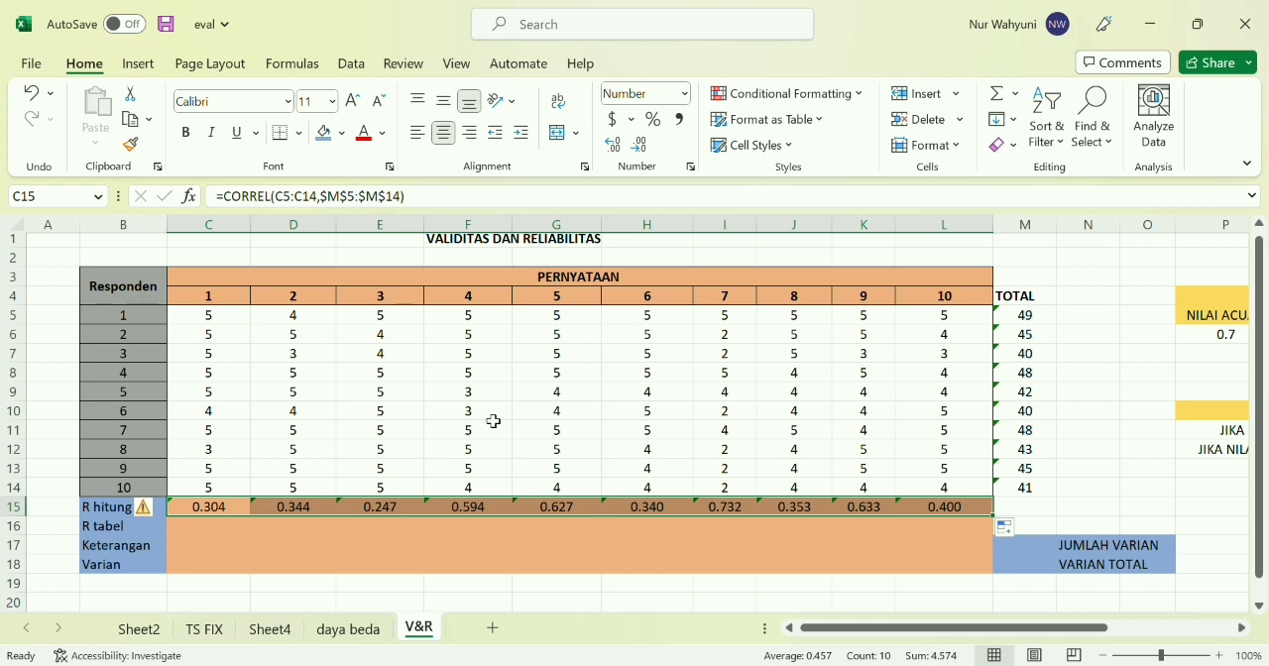
Enter 0.6319 as the R tabel value for all ten statements in C16 to L16
{"action": "left_click", "coordinate": [222, 528]}
{"action": "type", "text": "0.6319"}
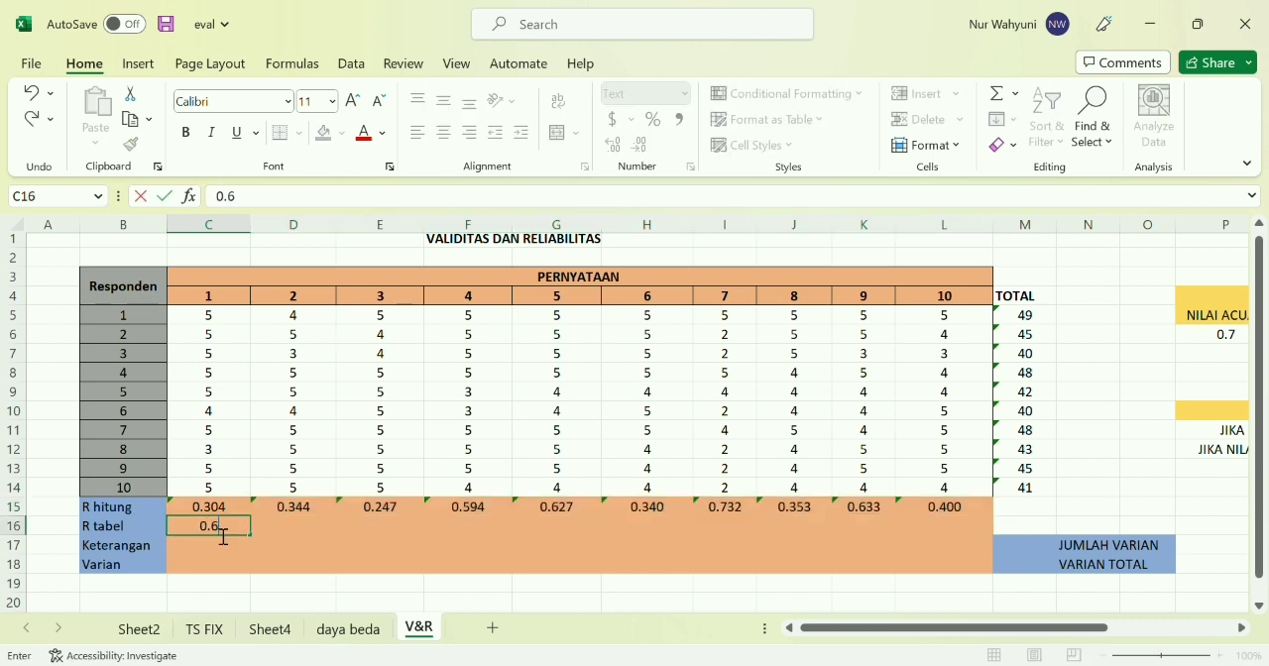
{"action": "key", "text": "Tab"}
{"action": "type", "text": "0.6319"}
{"action": "key", "text": "Tab"}
{"action": "type", "text": "0.6319"}
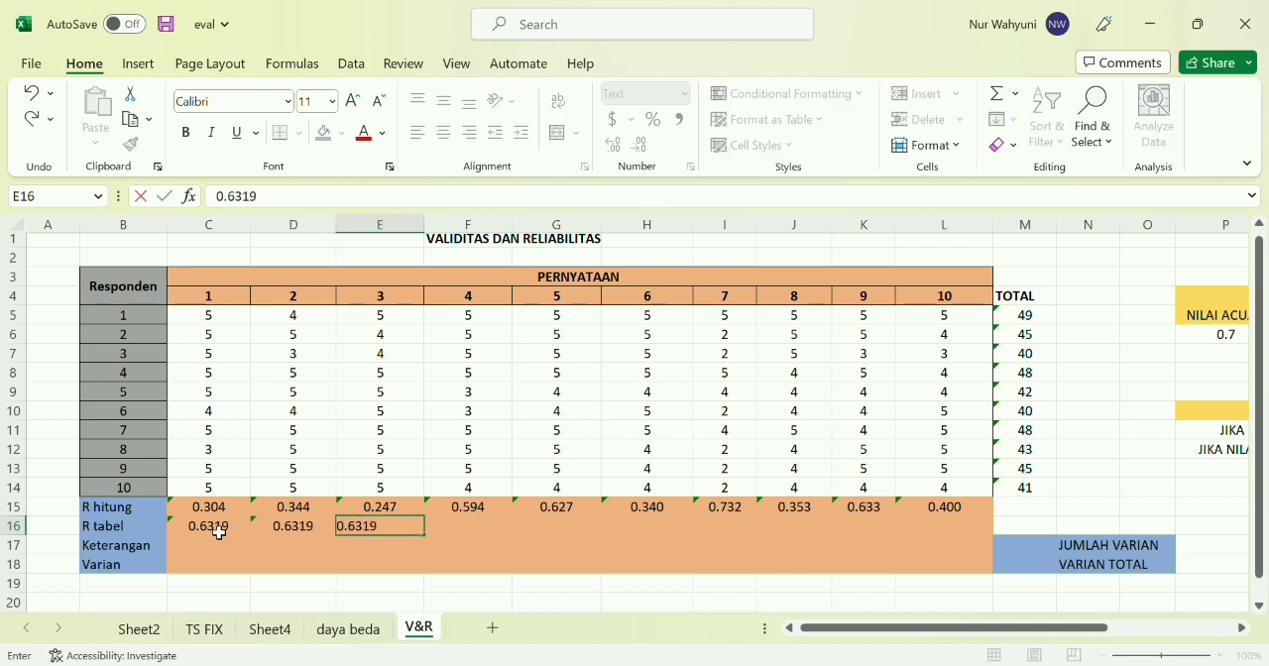
{"action": "key", "text": "Tab"}
{"action": "type", "text": "0.6319"}
{"action": "key", "text": "Tab"}
{"action": "type", "text": "0.6319"}
{"action": "key", "text": "Tab"}
{"action": "type", "text": "0.6319"}
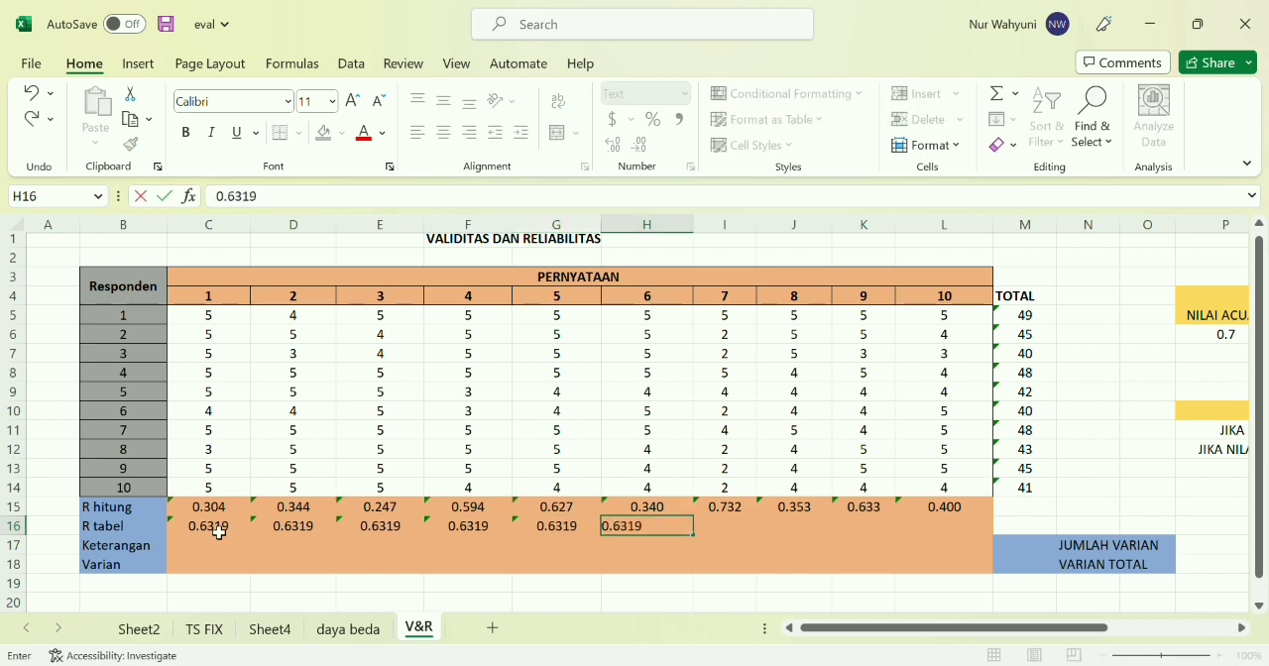
{"action": "key", "text": "Tab"}
{"action": "type", "text": "0.6319"}
{"action": "key", "text": "Tab"}
{"action": "type", "text": "0.6319"}
{"action": "key", "text": "Tab"}
{"action": "type", "text": "0.6319"}
{"action": "key", "text": "Tab"}
{"action": "type", "text": "0."}
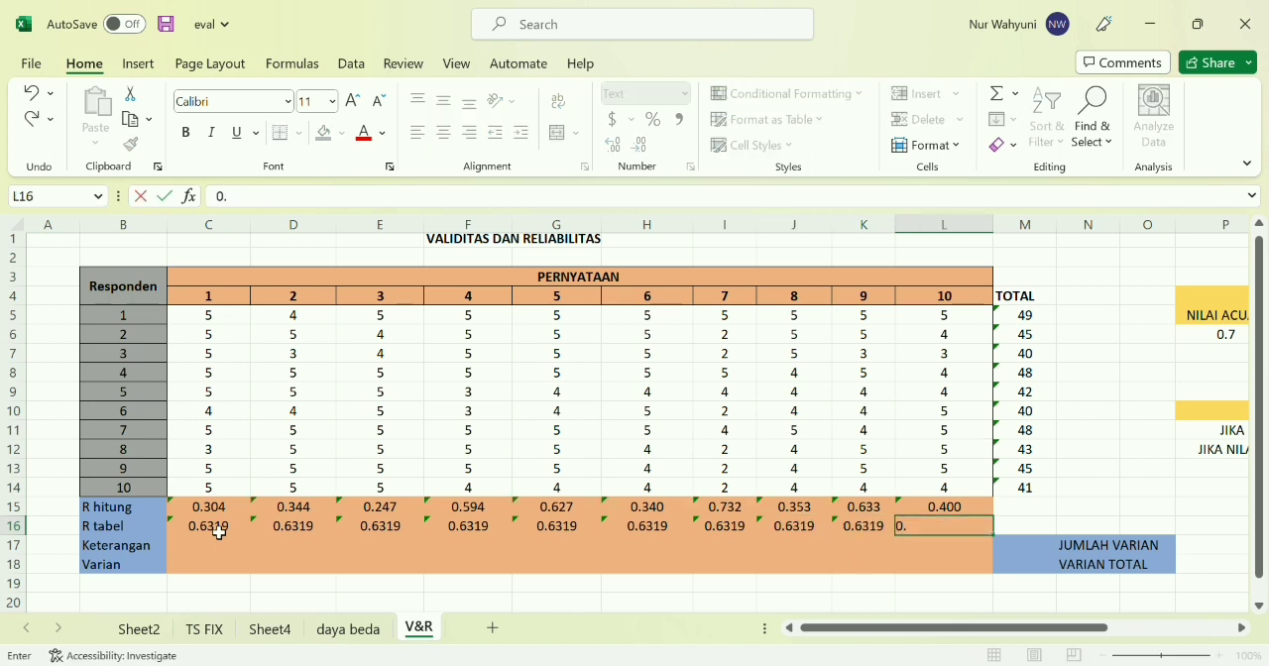
{"action": "type", "text": "6319"}
Begin the Keterangan formula in C17 with an IF that returns "VALID" when C15>0.6319
{"action": "left_click", "coordinate": [202, 551]}
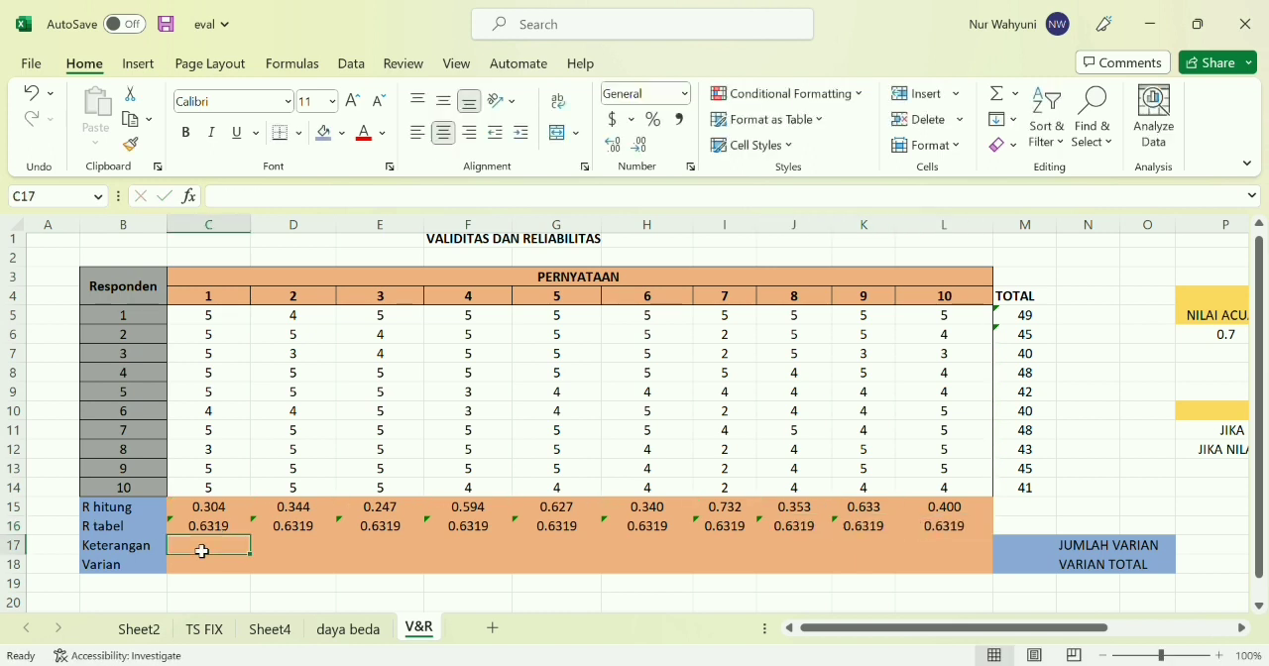
{"action": "type", "text": "="}
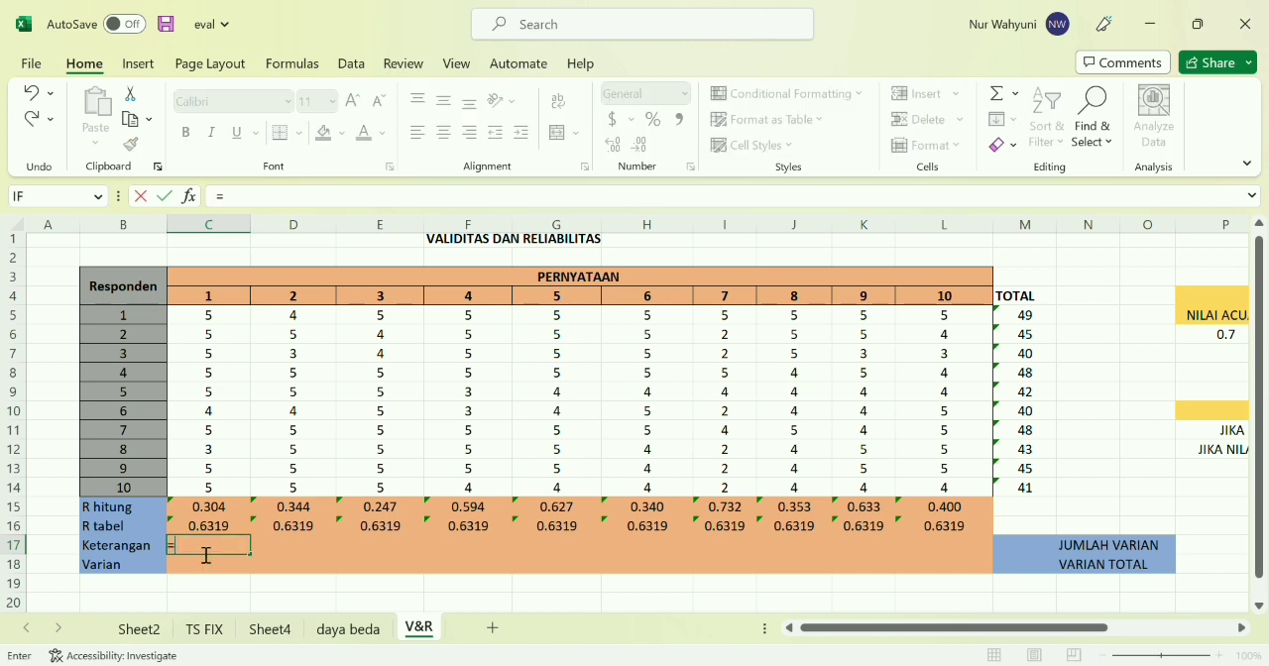
{"action": "type", "text": "IF("}
{"action": "left_click", "coordinate": [208, 508]}
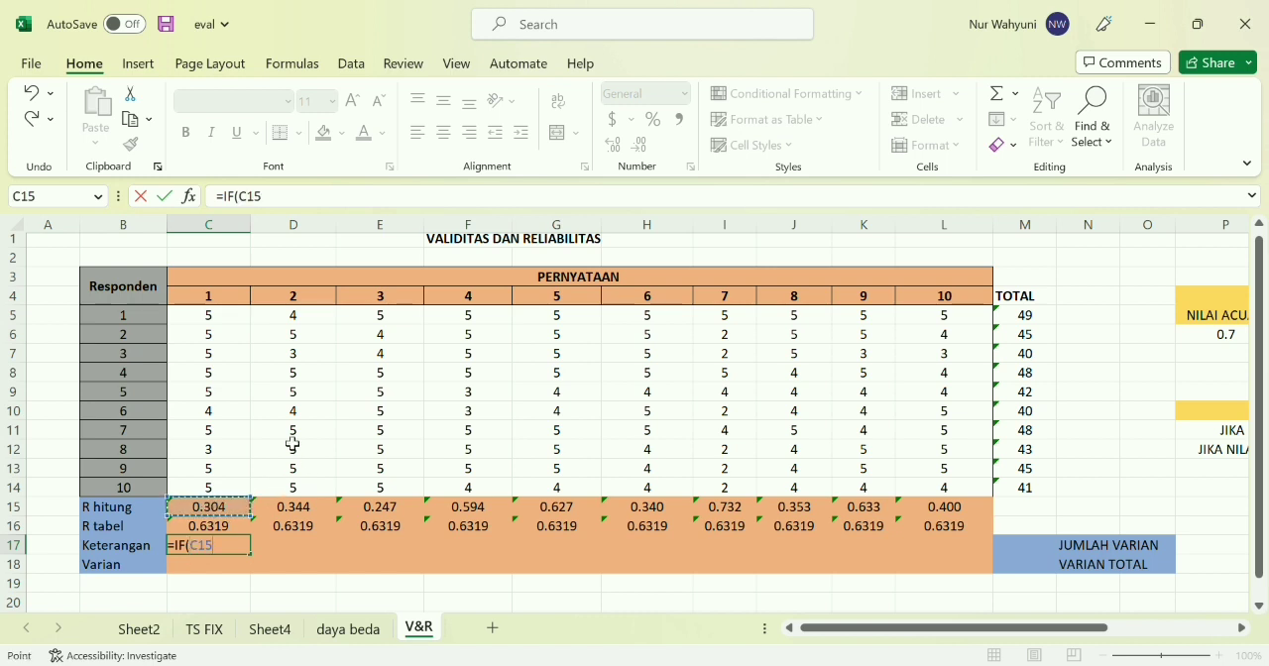
{"action": "type", "text": ">0.631"}
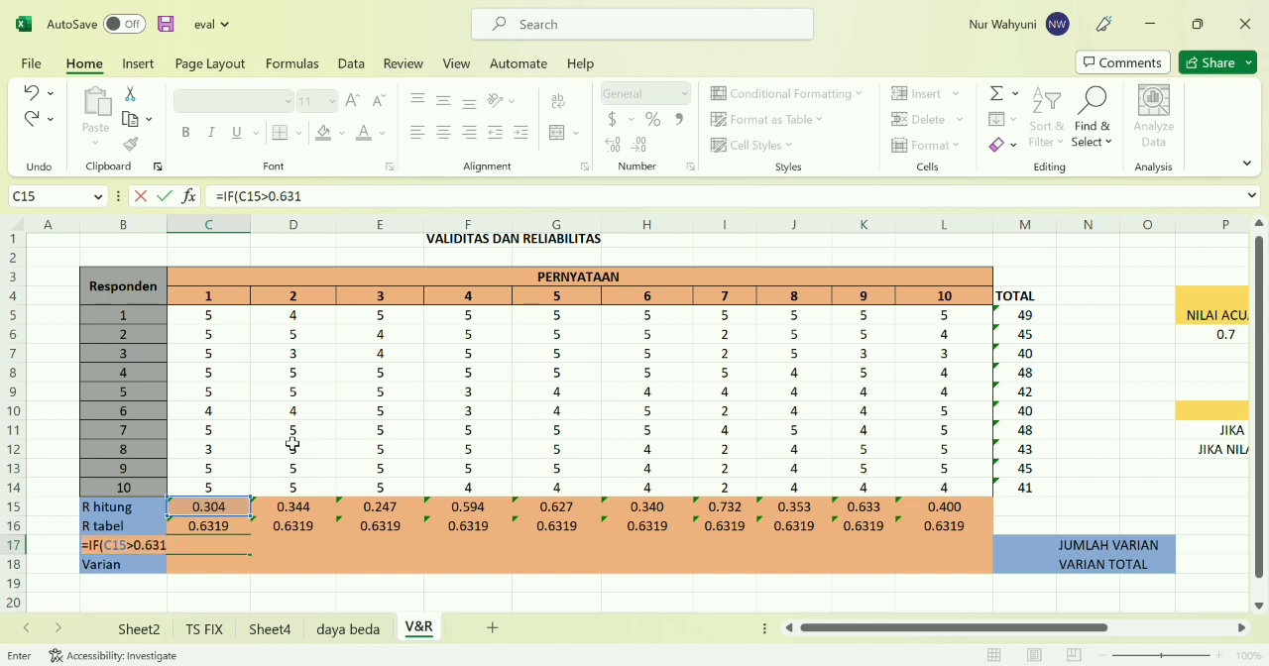
{"action": "type", "text": "9,\"VALID"}
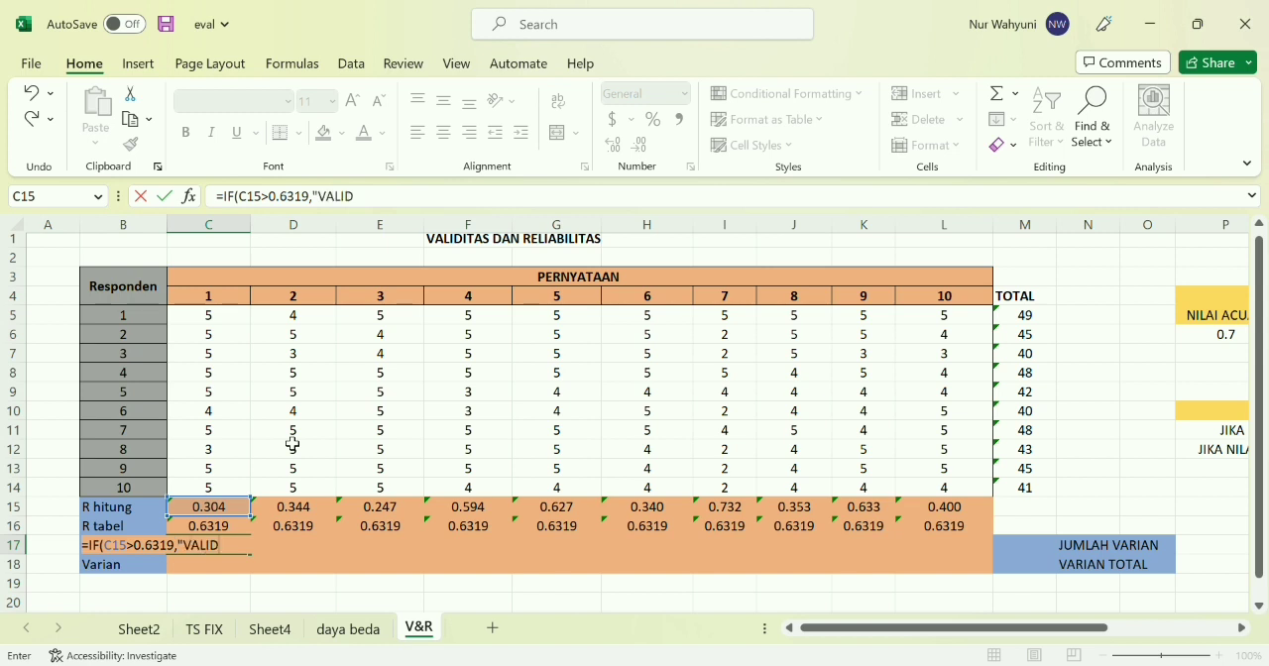
{"action": "type", "text": "\""}
{"action": "type", "text": ",\""}
{"action": "type", "text": "TIDAK "}
{"action": "type", "text": "V"}
Complete the C17 formula with "TIDAK VALID" as the alternative result and close the IF function
{"action": "key", "text": "BackSpace"}
{"action": "type", "text": "VALID\""}
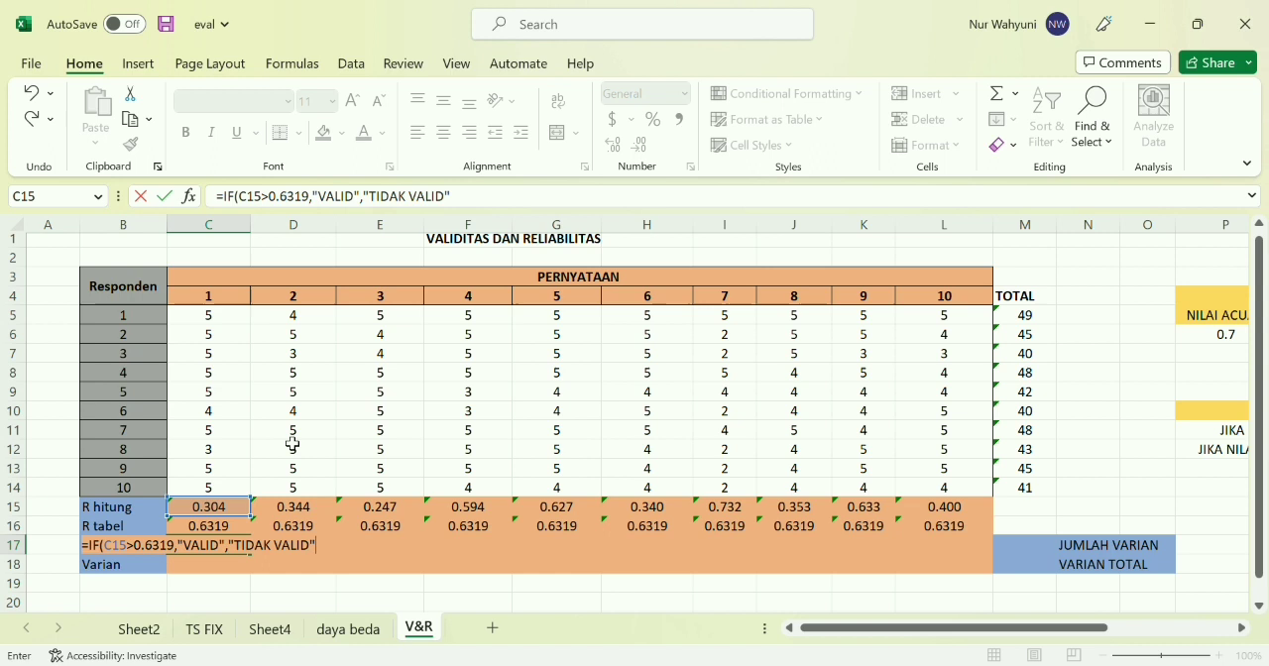
{"action": "type", "text": ")"}
{"action": "key", "text": "Return"}
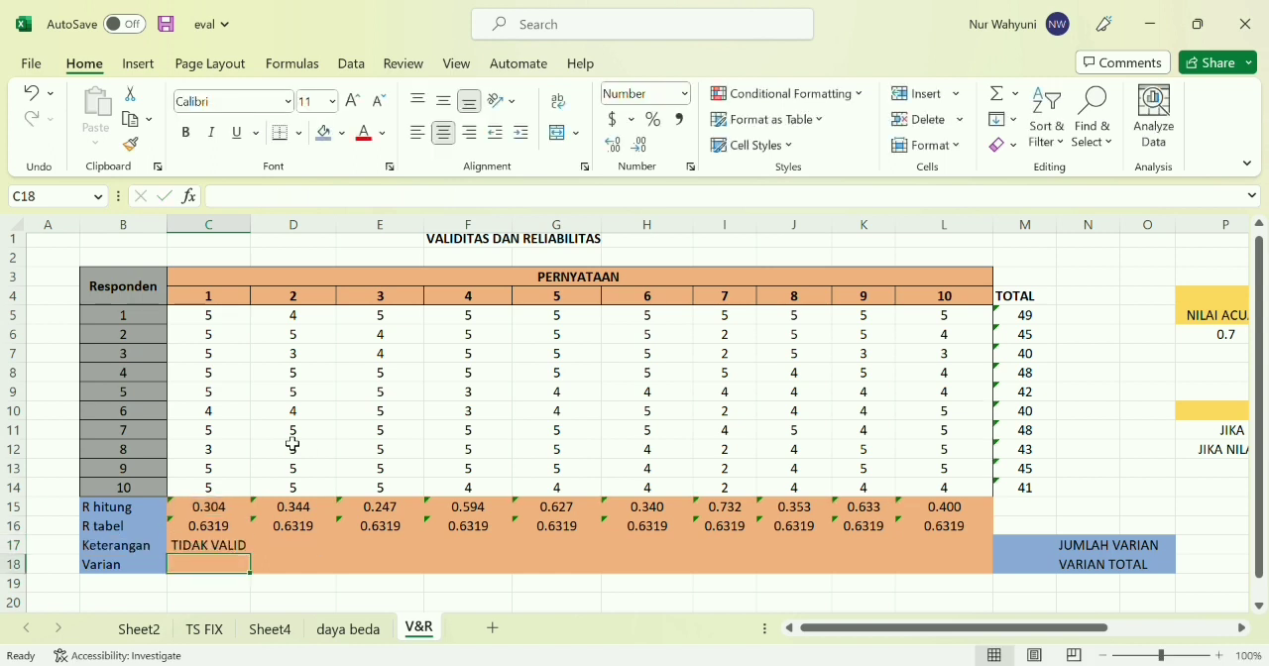
Fill the validity formula from C17 across the Keterangan row to L17 and check the copy in I17
{"action": "left_click", "coordinate": [223, 552]}
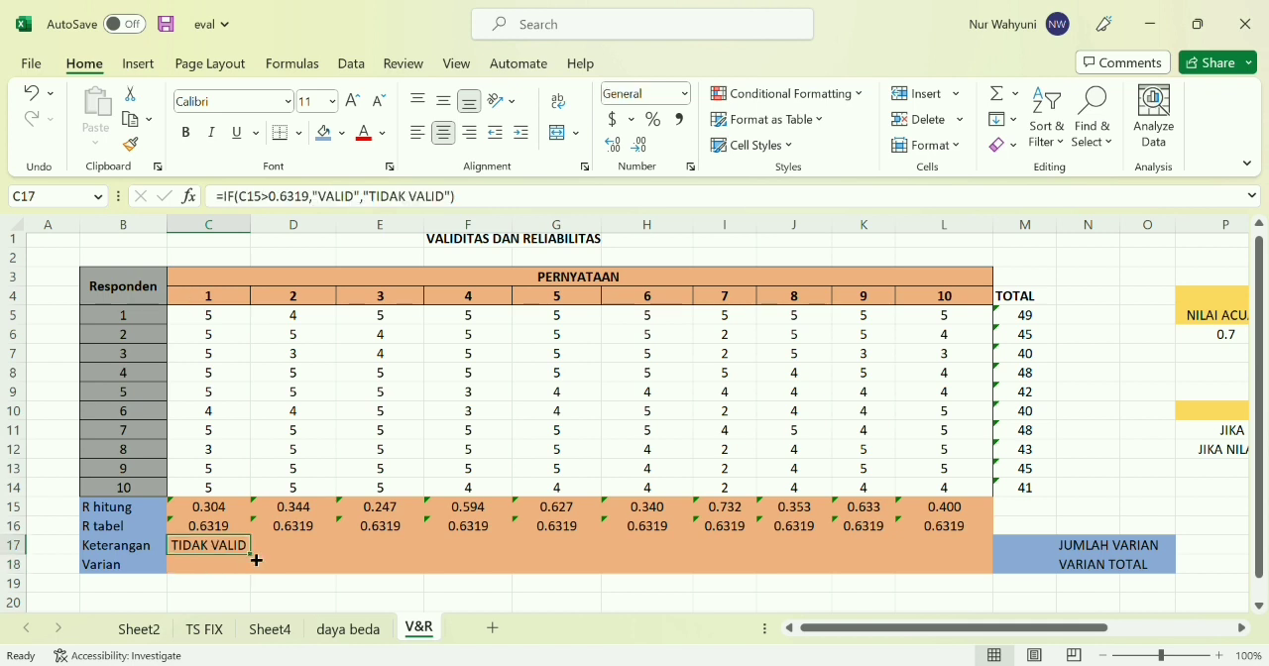
{"action": "left_click_drag", "start_coordinate": [255, 560], "coordinate": [997, 558]}
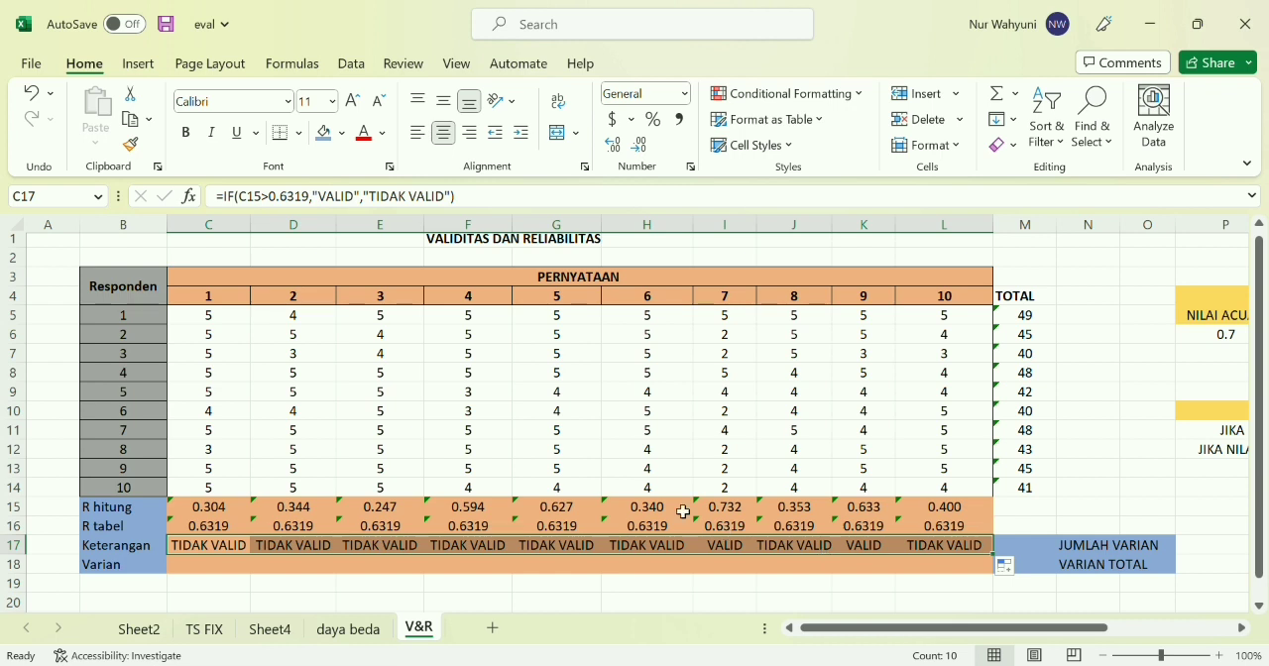
{"action": "left_click", "coordinate": [739, 551]}
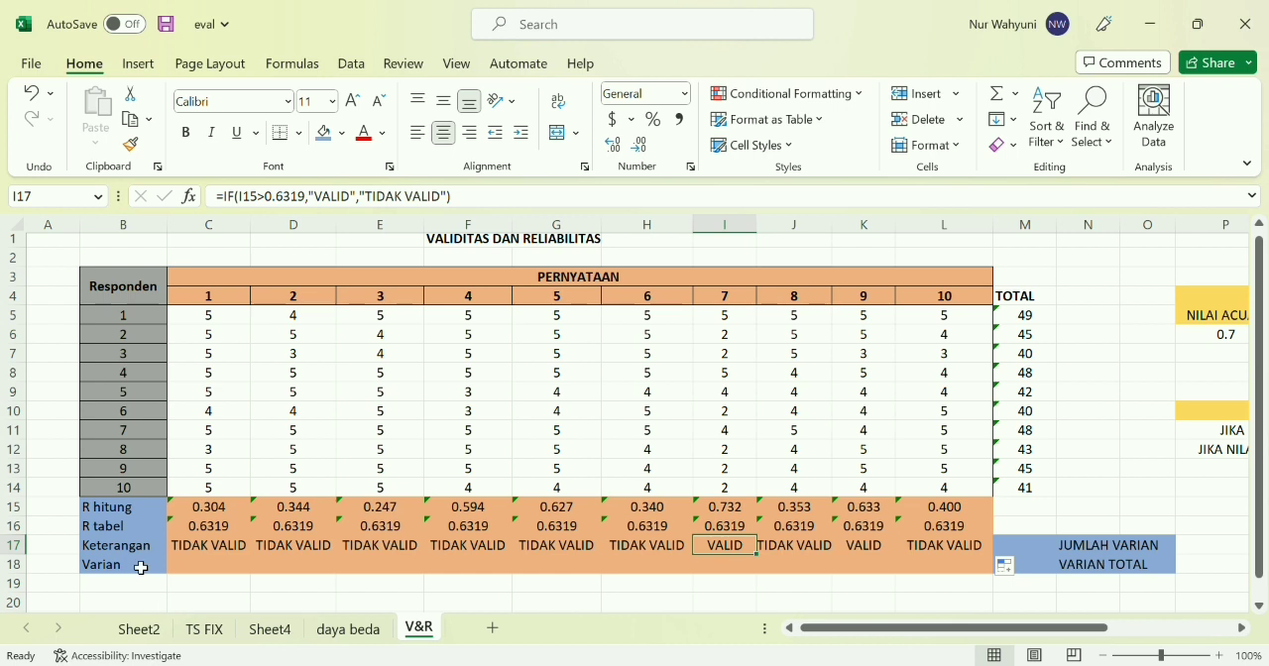
Calculate the first statement's variance in C18 with =VAR(C5:C14) and fill the formula across the Varian row to L18
{"action": "left_click", "coordinate": [199, 571]}
{"action": "type", "text": "="}
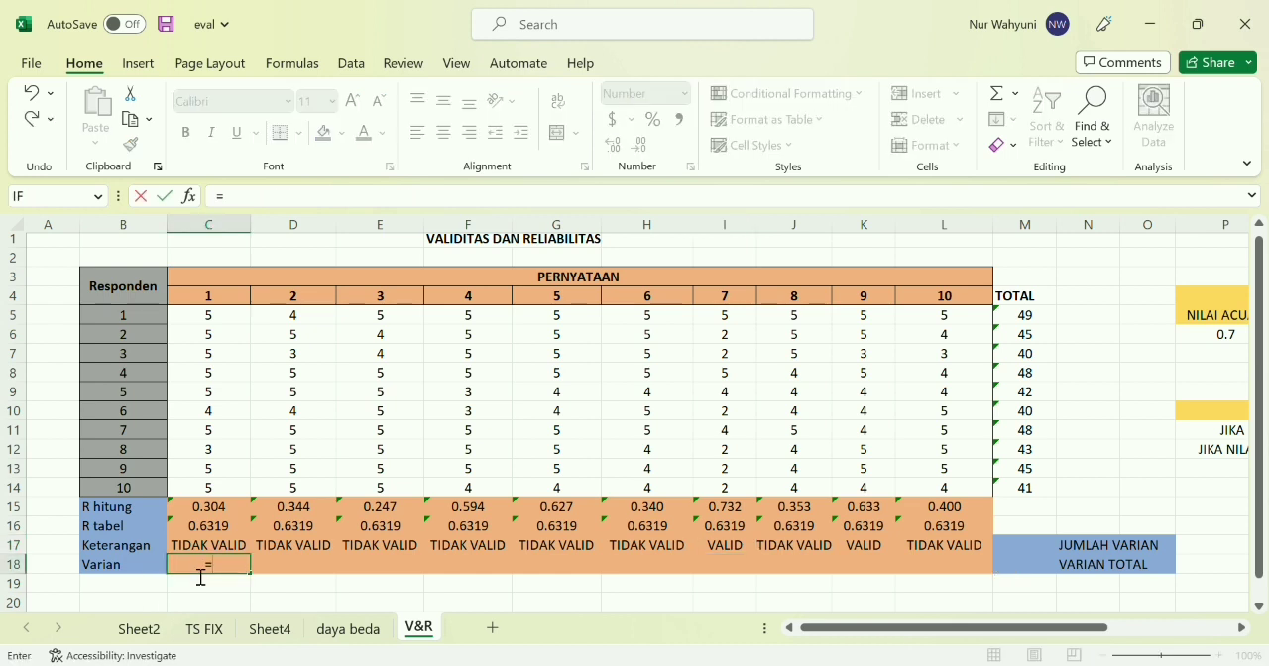
{"action": "type", "text": "VAR("}
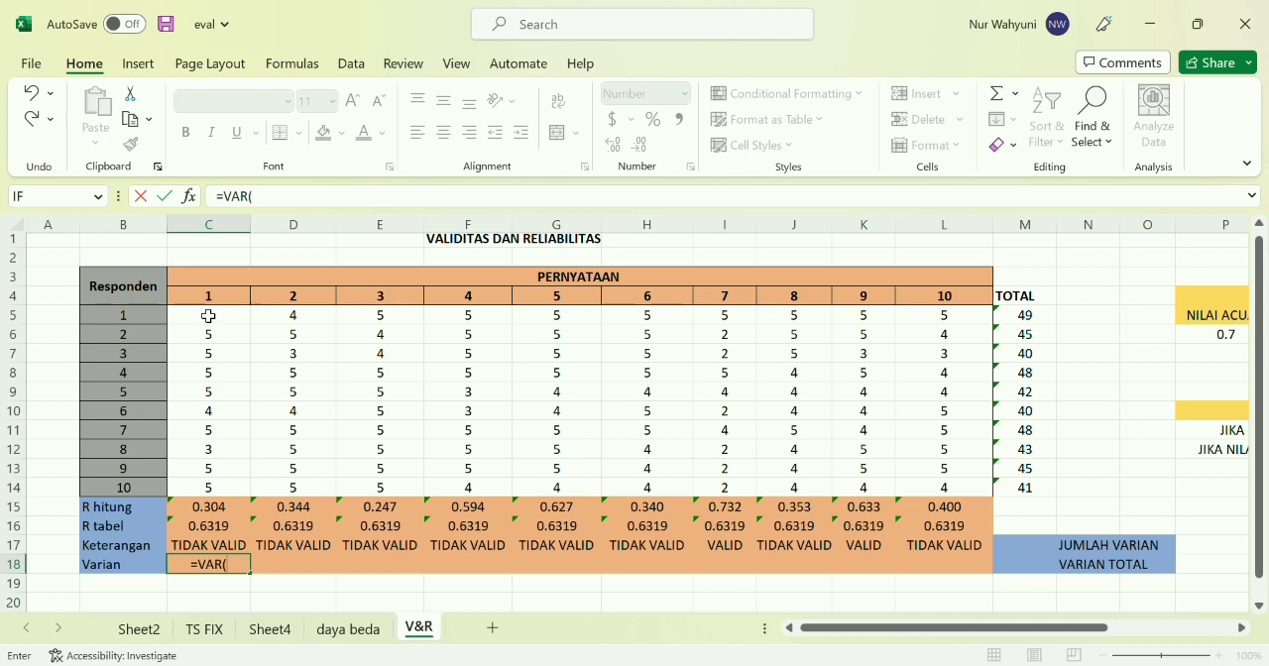
{"action": "left_click_drag", "start_coordinate": [208, 315], "coordinate": [227, 496]}
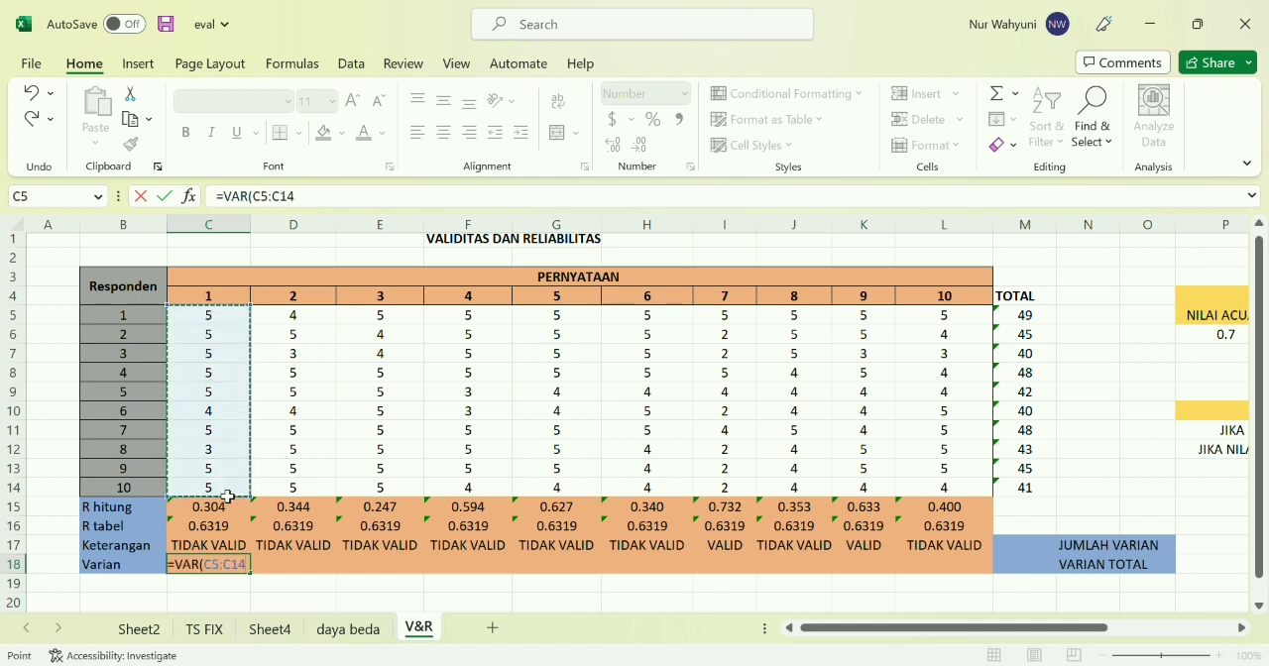
{"action": "type", "text": ")"}
{"action": "key", "text": "Return"}
{"action": "left_click", "coordinate": [224, 572]}
{"action": "left_click_drag", "start_coordinate": [251, 574], "coordinate": [957, 570]}
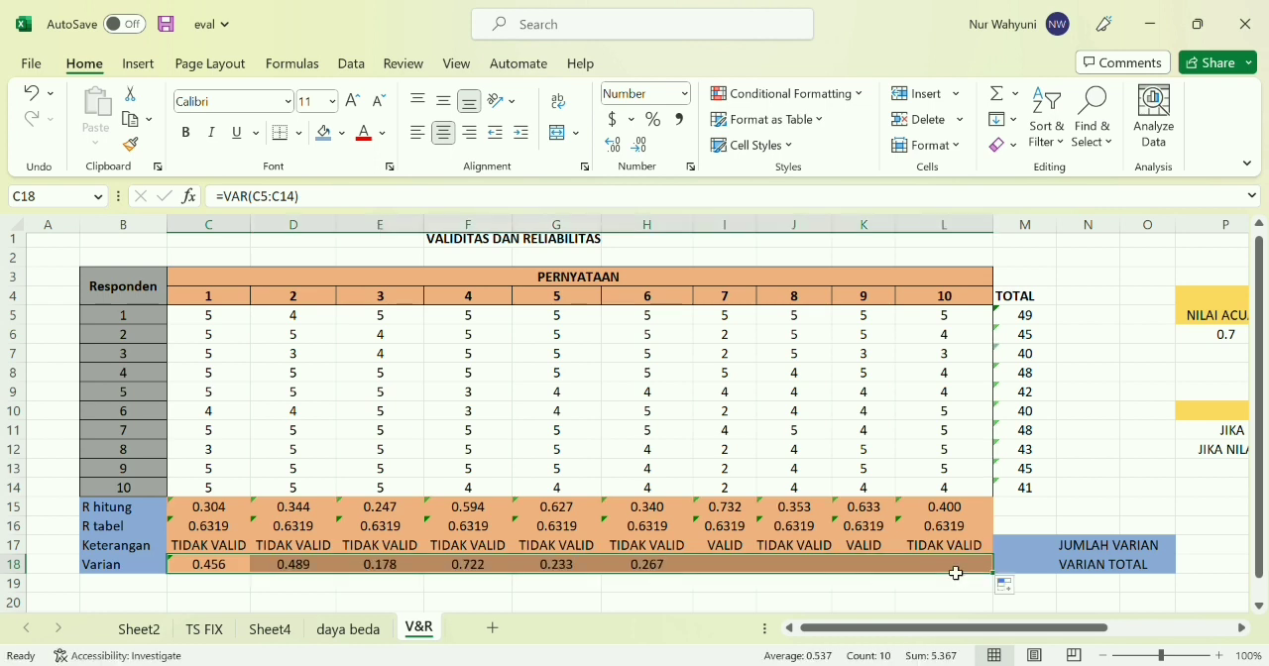
Sum the ten statement variances for JUMLAH VARIAN in M17 with =SUM(C18:L18)
{"action": "left_click", "coordinate": [791, 605]}
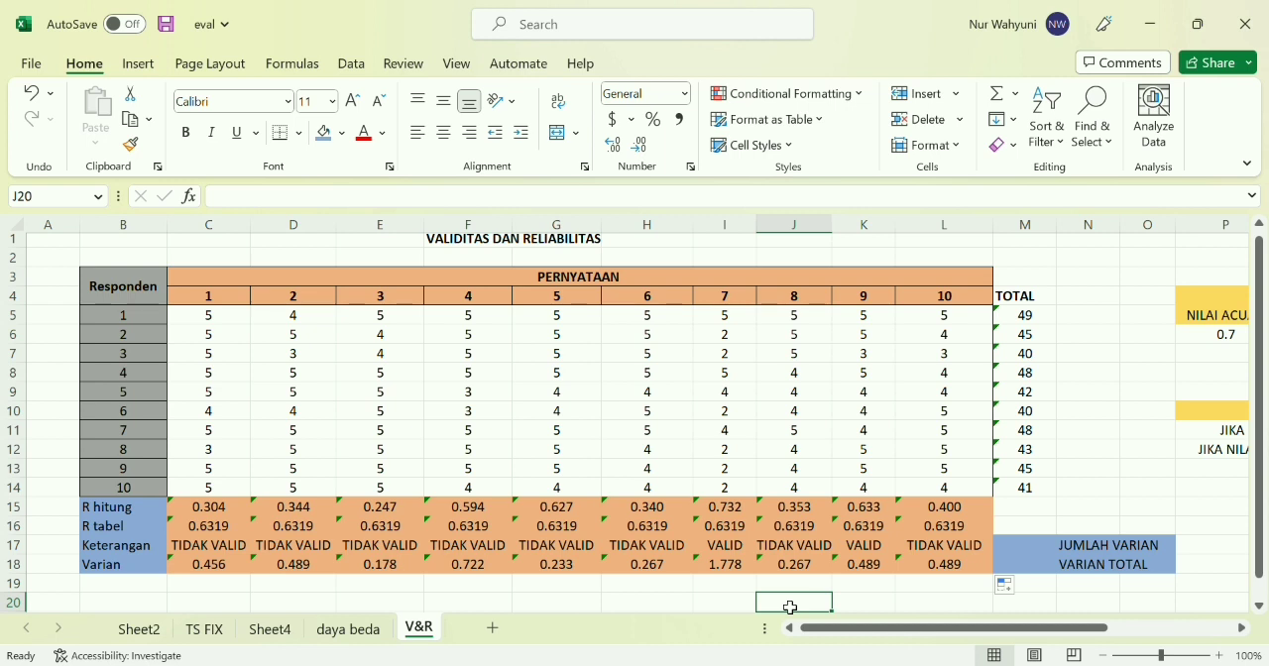
{"action": "scroll", "coordinate": [790, 607], "scroll_direction": "right", "scroll_amount": 5}
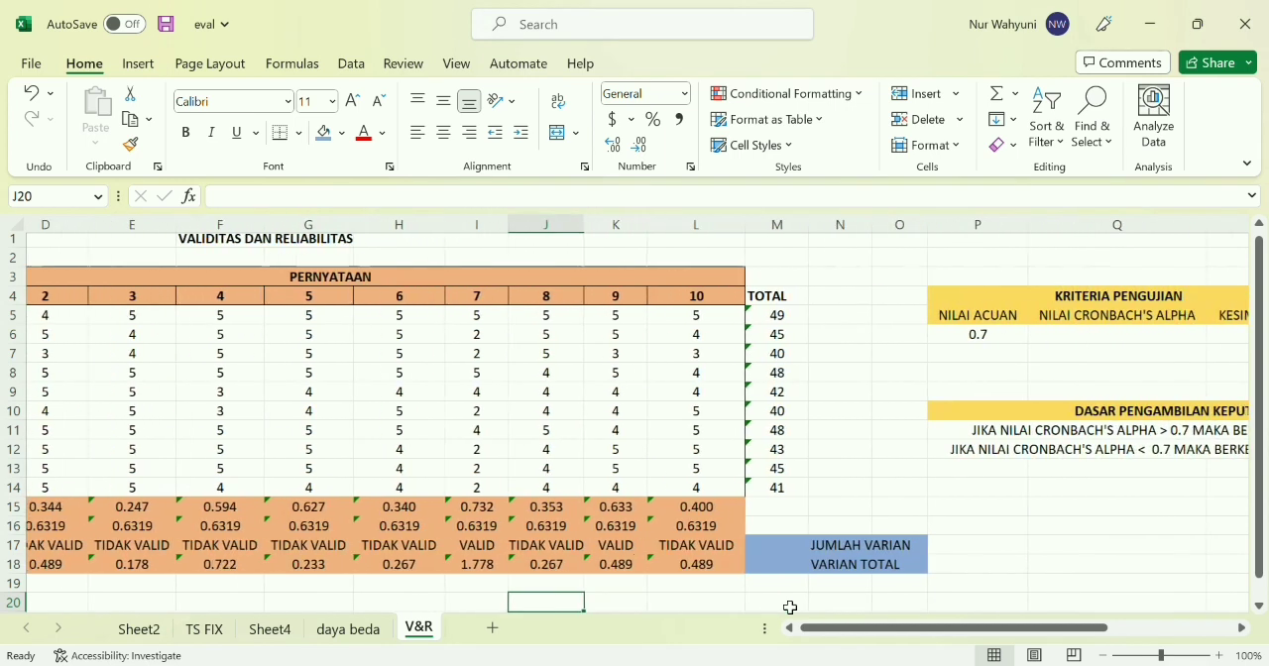
{"action": "left_click", "coordinate": [780, 545]}
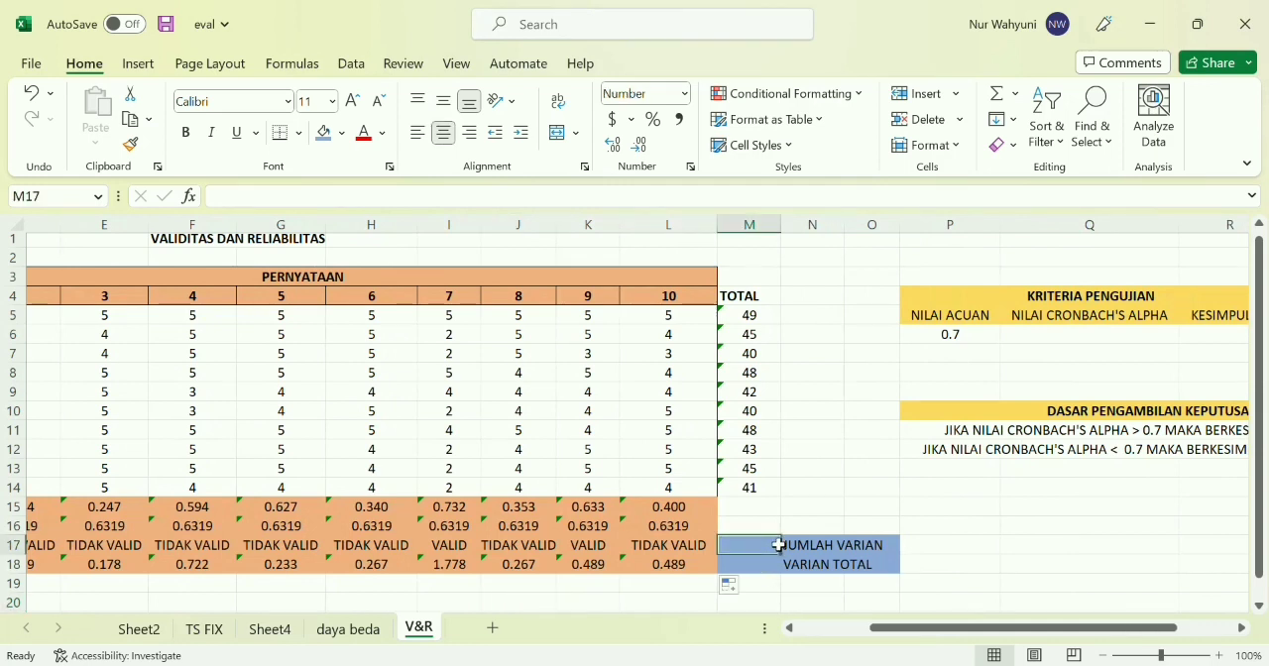
{"action": "type", "text": "="}
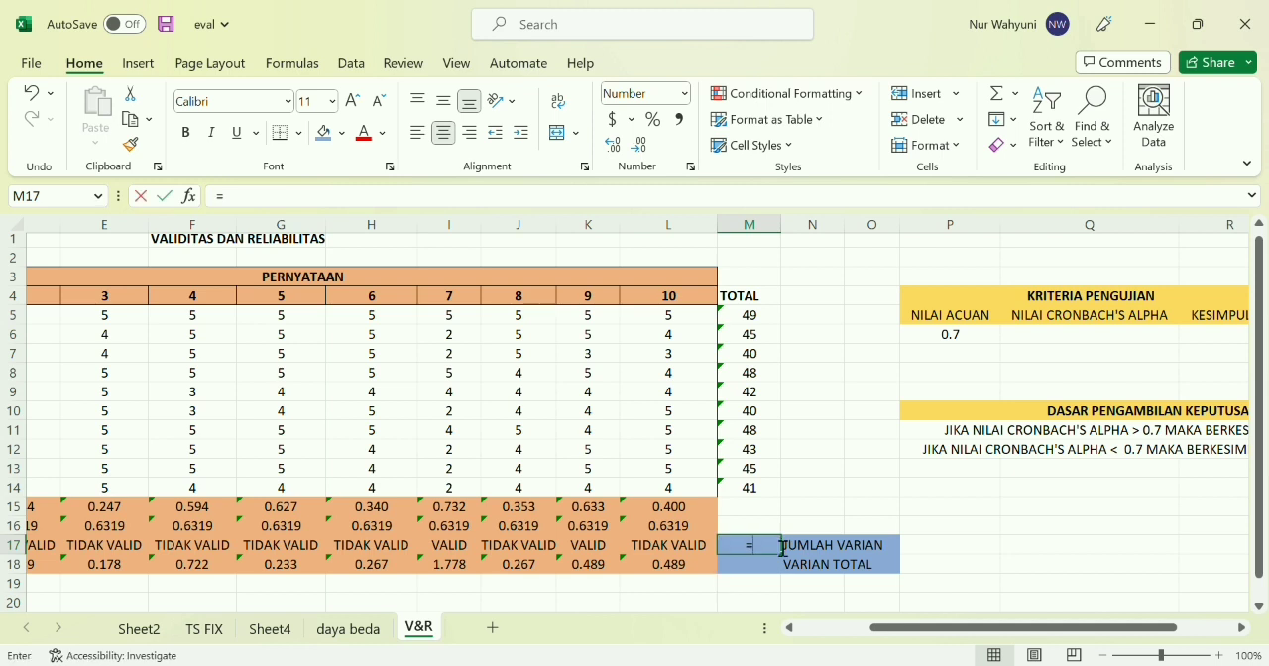
{"action": "type", "text": "SUM("}
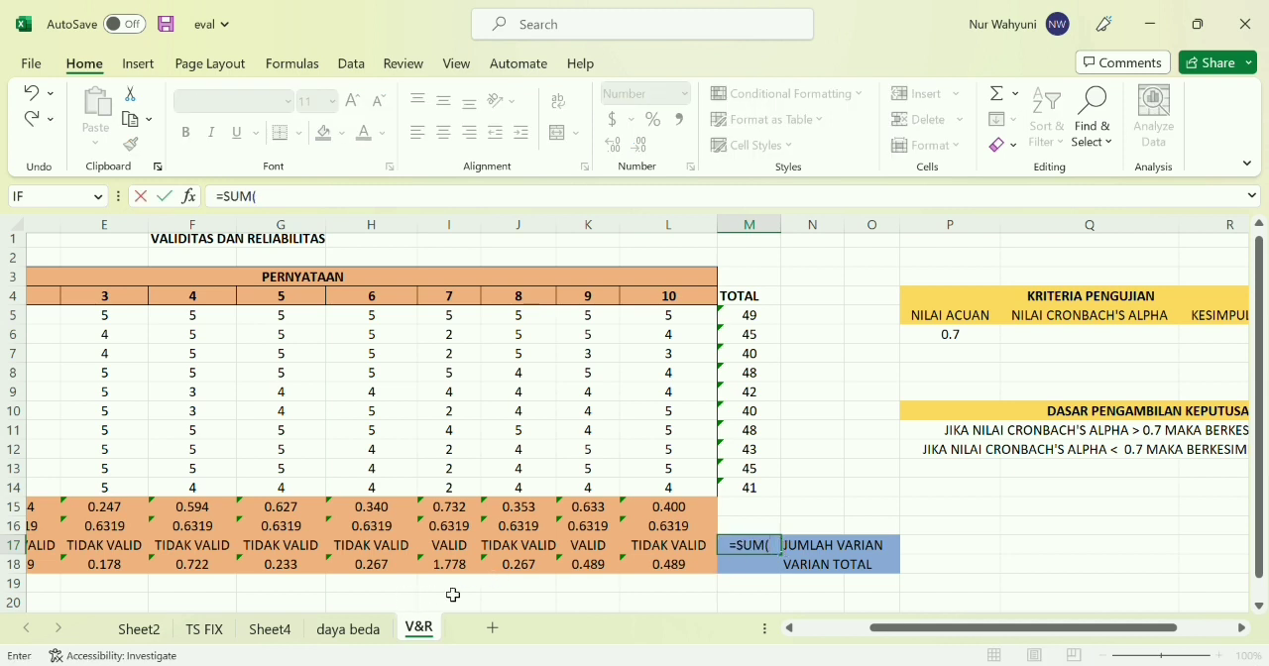
{"action": "scroll", "coordinate": [454, 595], "scroll_direction": "left", "scroll_amount": 3}
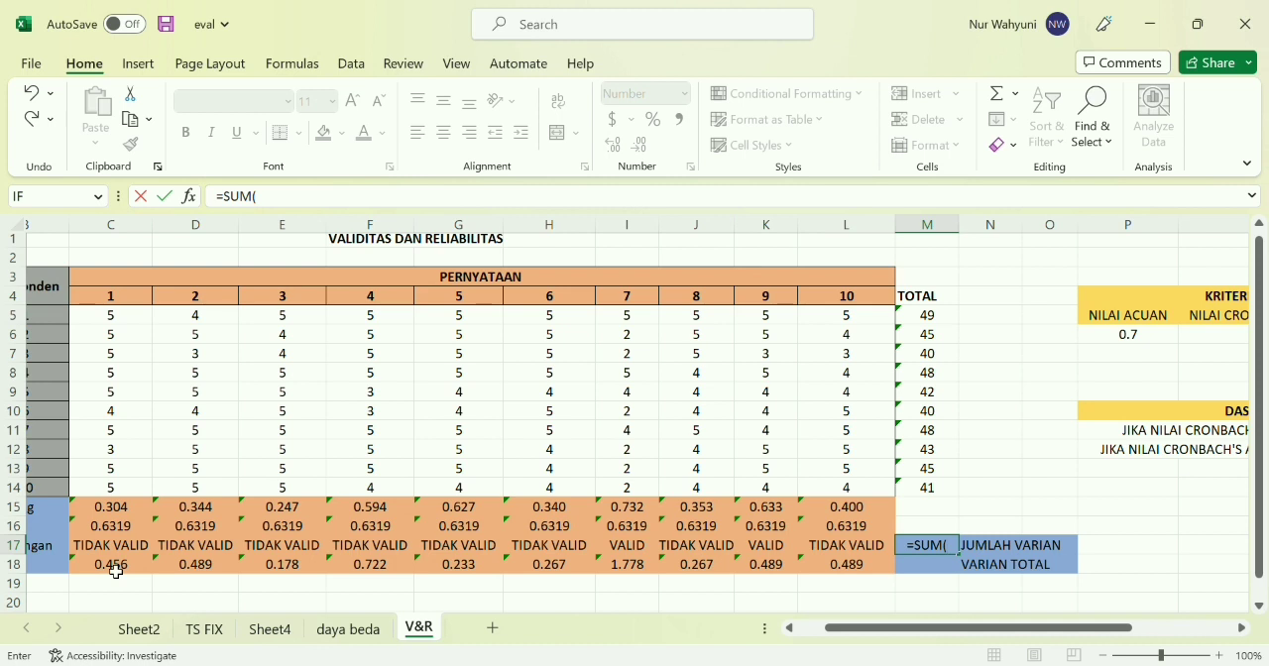
{"action": "left_click_drag", "start_coordinate": [116, 572], "coordinate": [850, 564]}
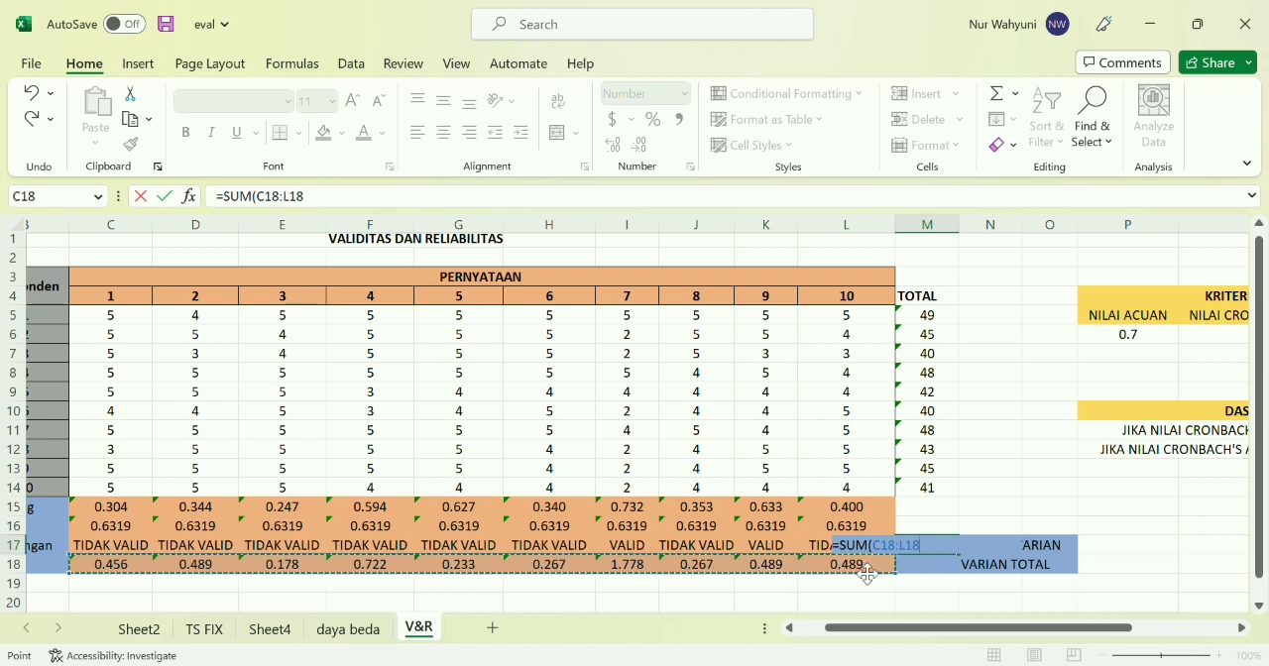
{"action": "type", "text": ")"}
{"action": "key", "text": "Return"}
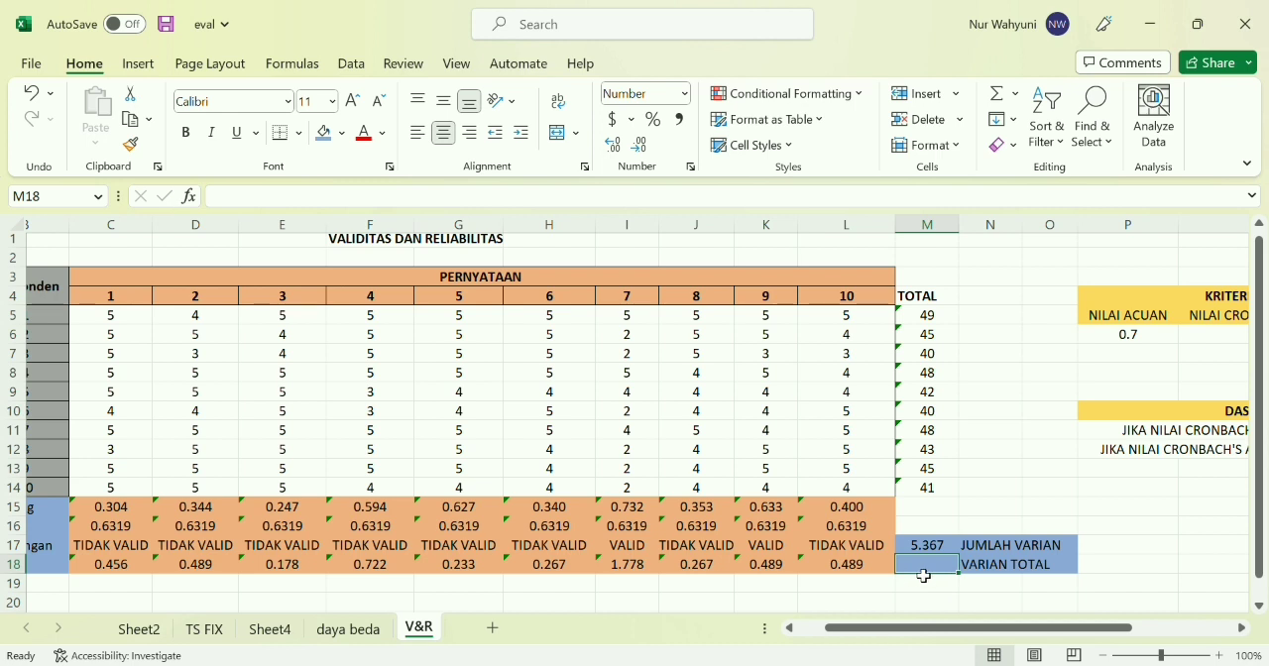
Calculate VARIAN TOTAL in M18 as the variance of the respondents' totals with =VAR(M5:M14)
{"action": "type", "text": "=S"}
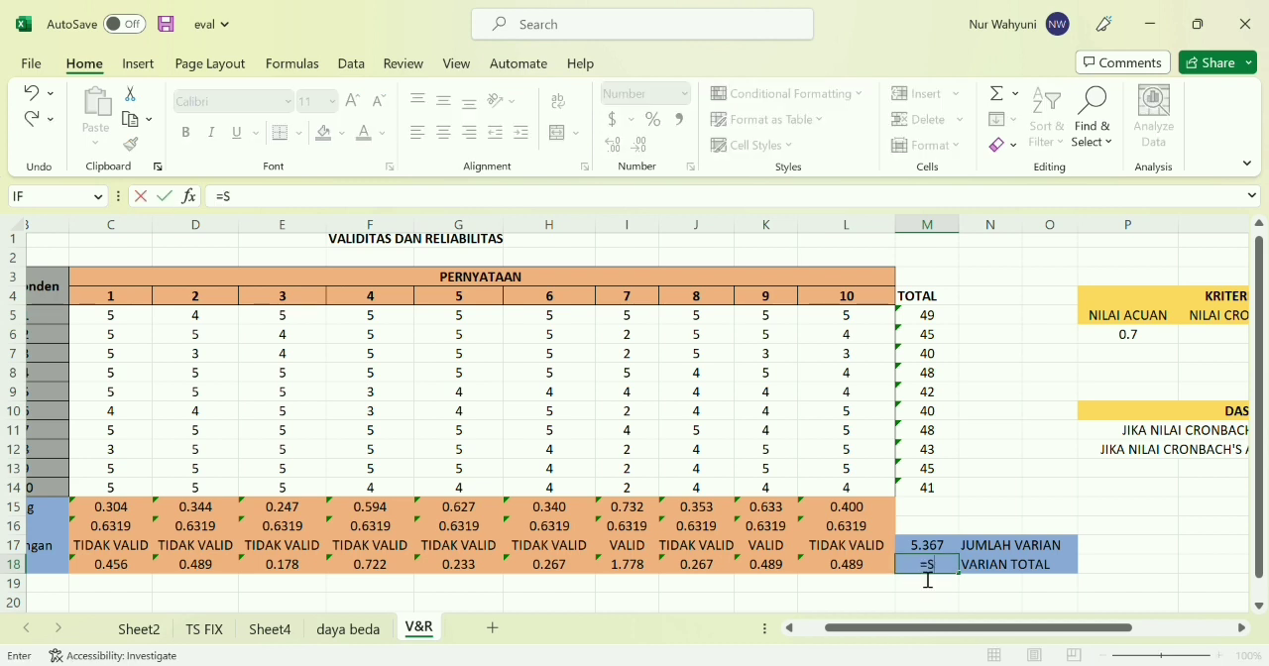
{"action": "type", "text": "UM("}
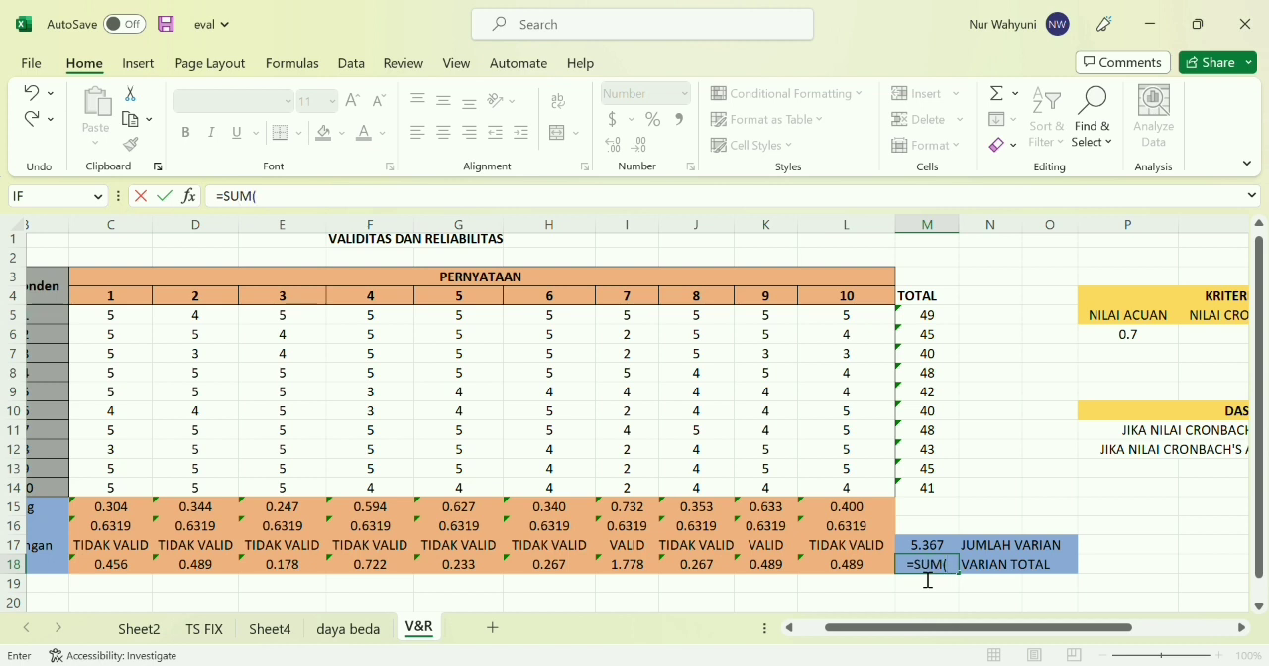
{"action": "key", "text": "BackSpace"}
{"action": "key", "text": "BackSpace"}
{"action": "key", "text": "BackSpace"}
{"action": "key", "text": "BackSpace"}
{"action": "type", "text": "VAR("}
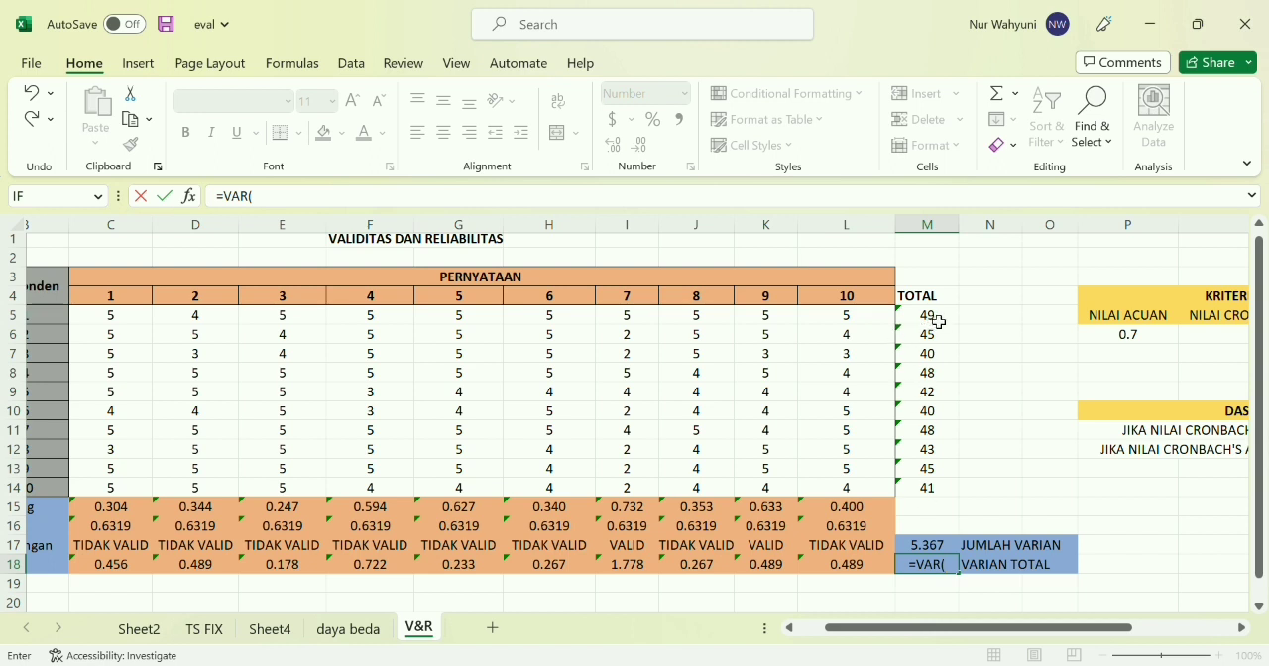
{"action": "left_click_drag", "start_coordinate": [938, 321], "coordinate": [937, 499]}
{"action": "type", "text": ")"}
{"action": "key", "text": "Return"}
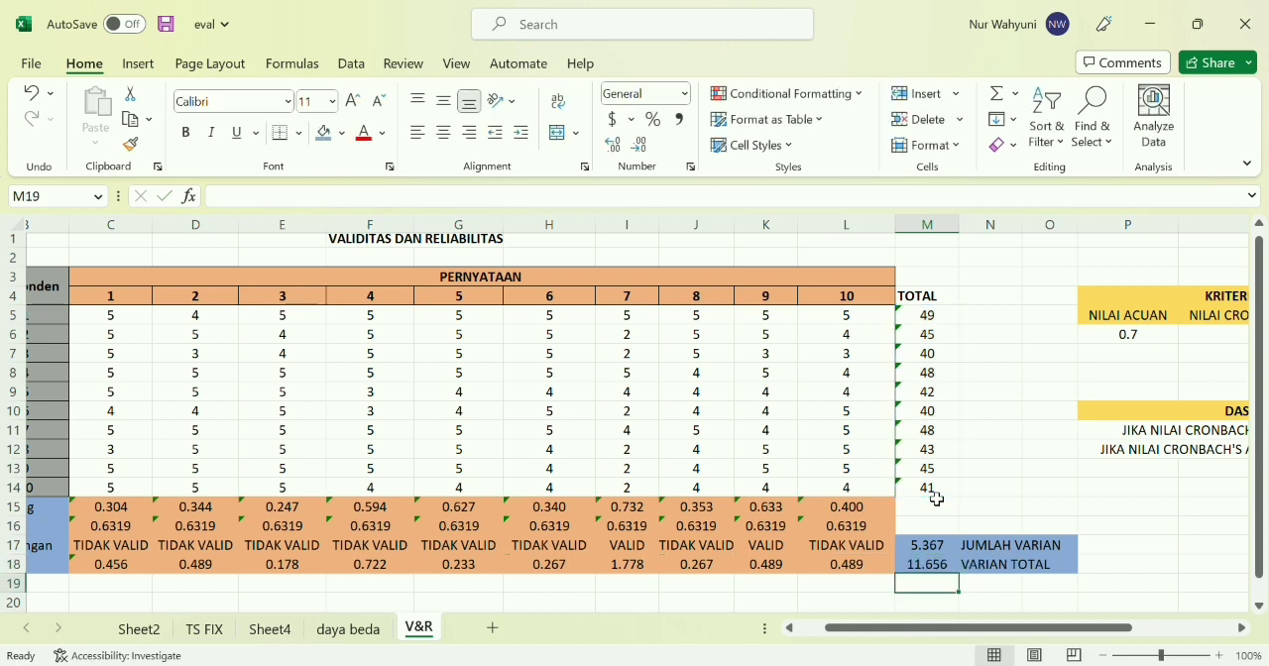
{"action": "left_click", "coordinate": [1033, 605]}
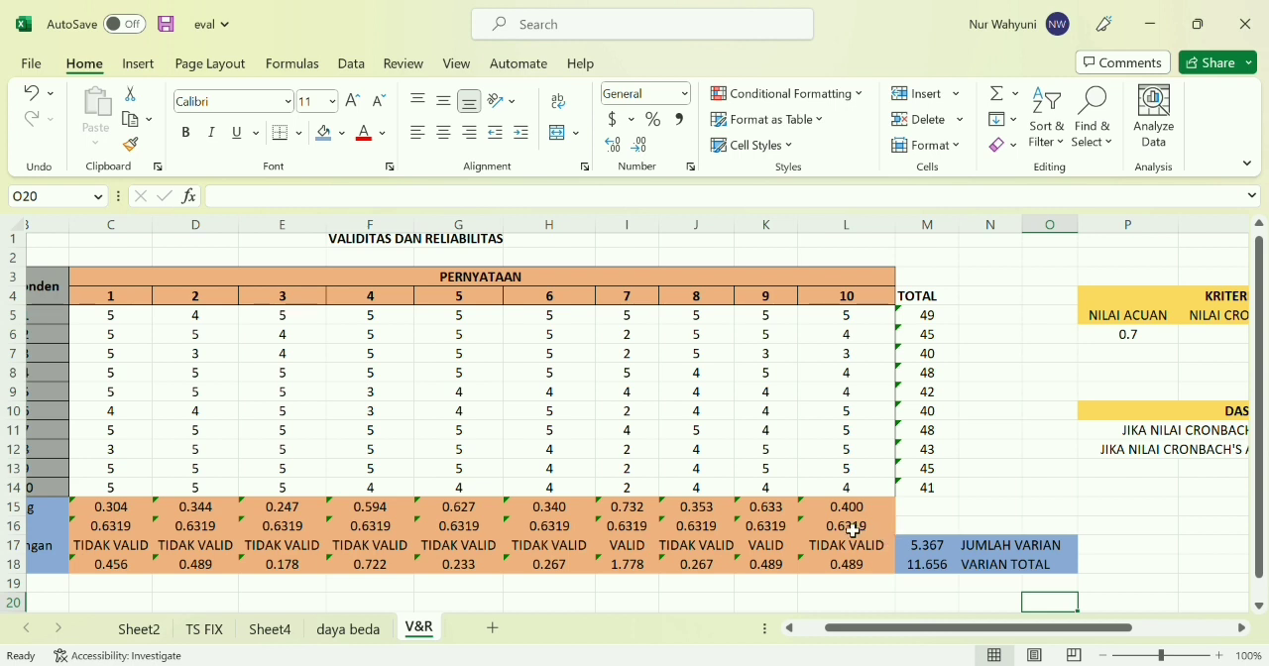
Calculate the NILAI CRONBACH'S ALPHA in Q6 with =10/9*(1-M17/M18)
{"action": "scroll", "coordinate": [1051, 479], "scroll_direction": "right", "scroll_amount": 4}
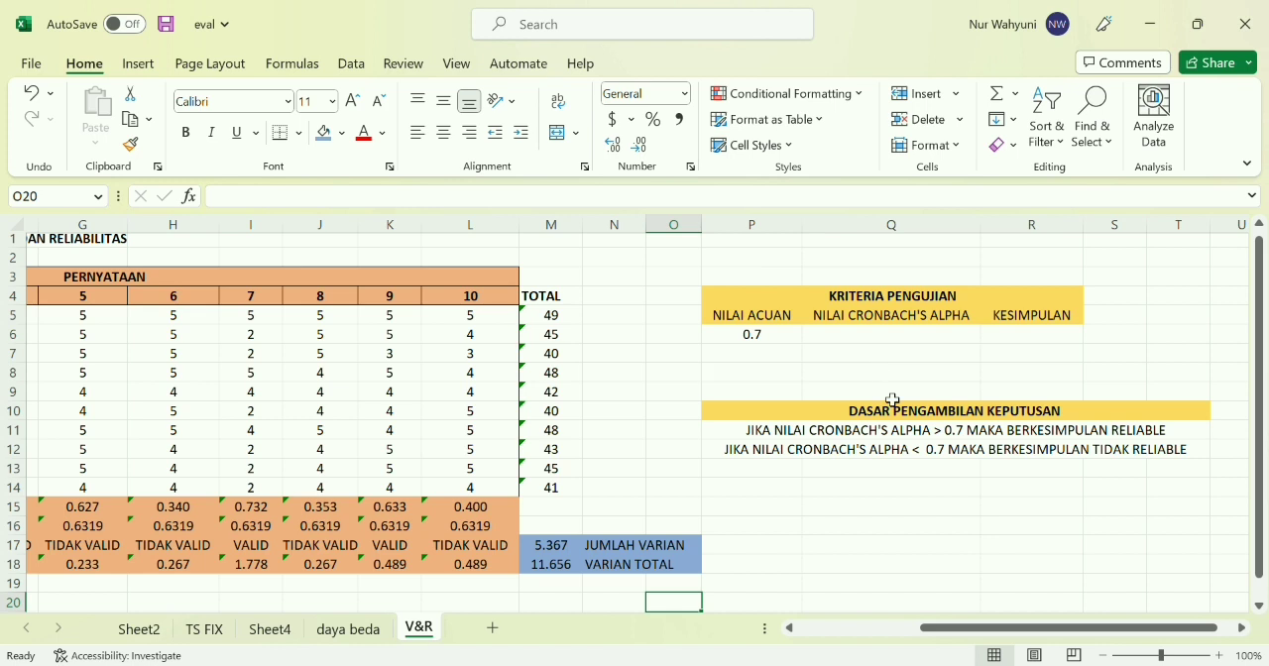
{"action": "left_click", "coordinate": [843, 336]}
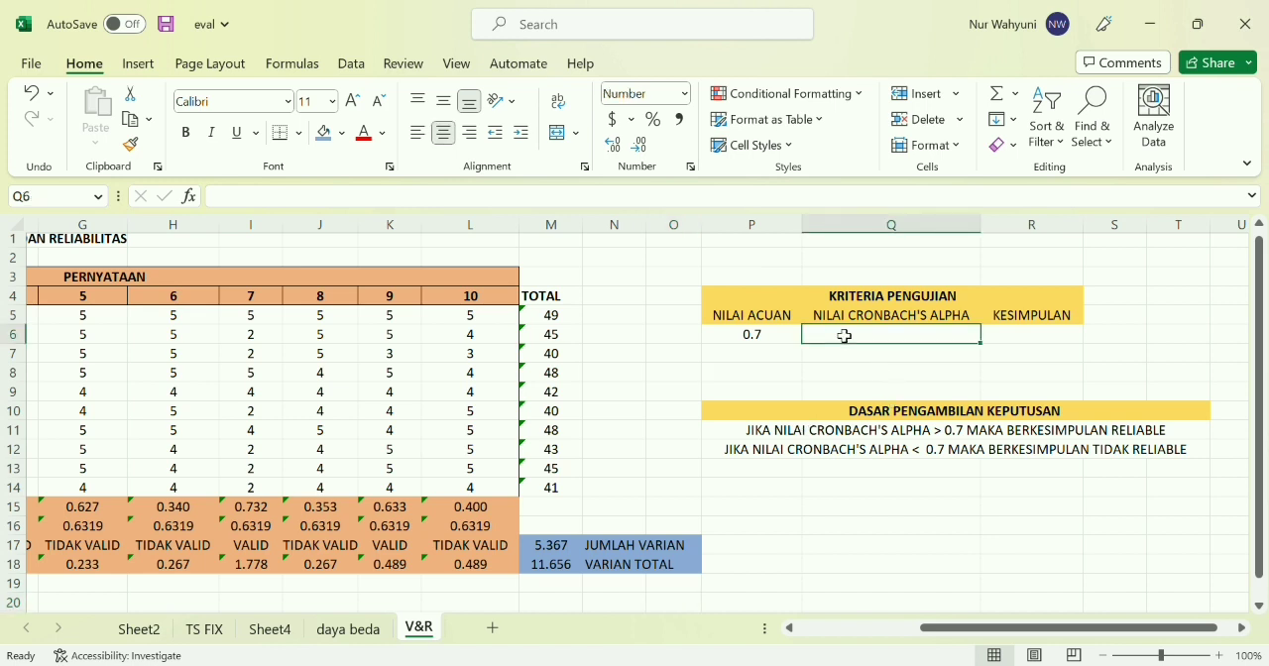
{"action": "type", "text": "=1"}
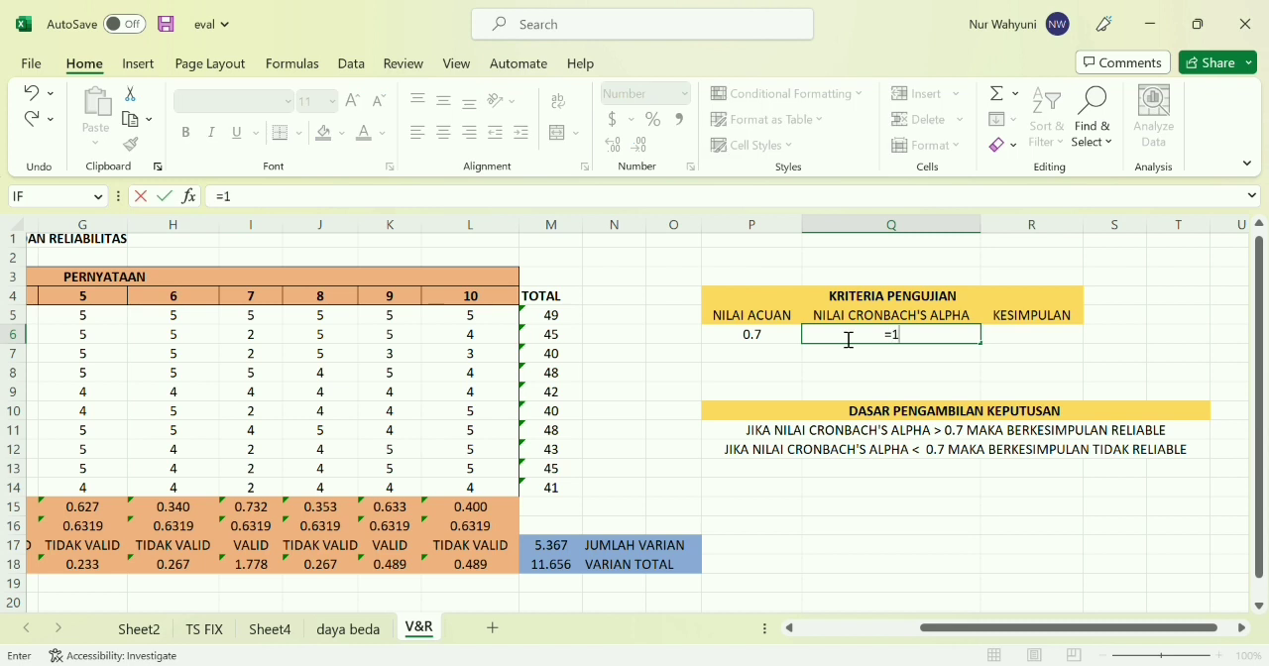
{"action": "type", "text": "0/9*(1-"}
{"action": "left_click", "coordinate": [559, 553]}
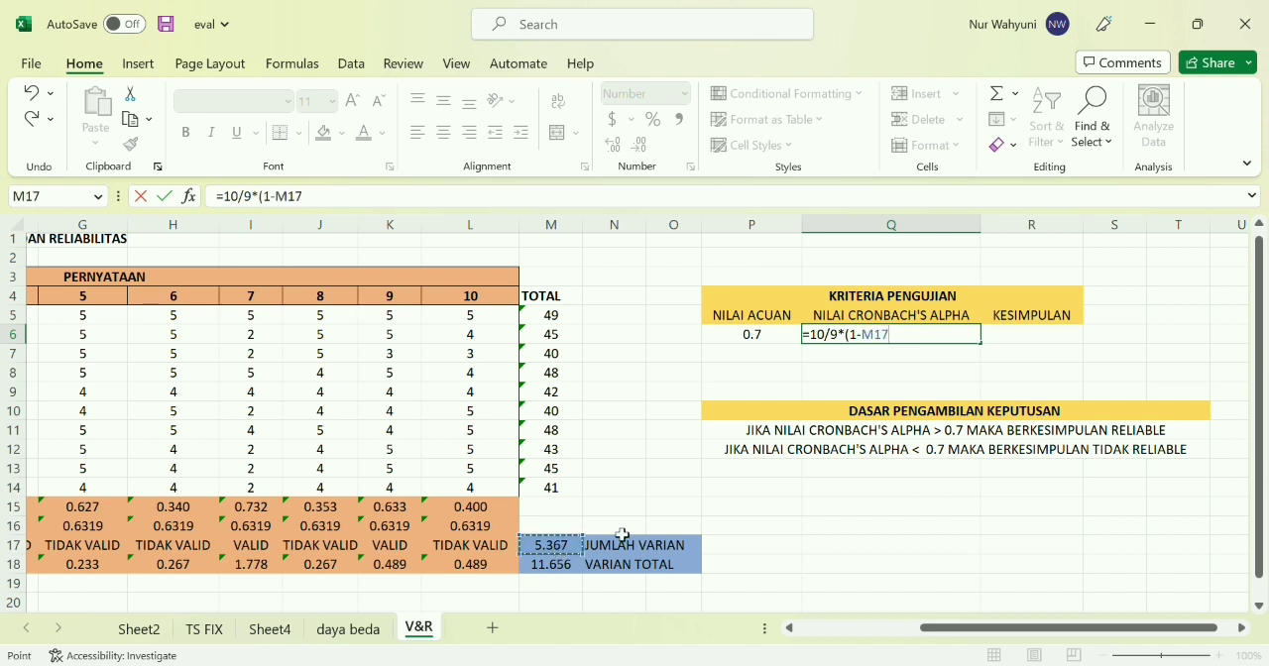
{"action": "type", "text": "/"}
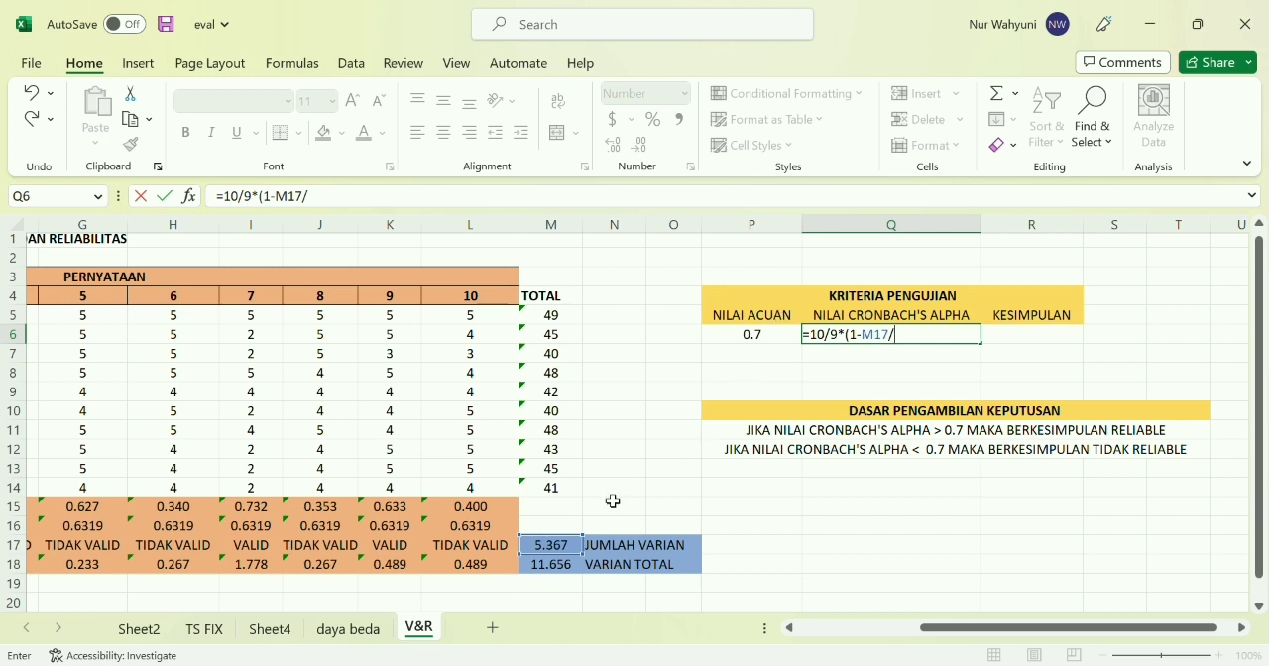
{"action": "left_click", "coordinate": [549, 571]}
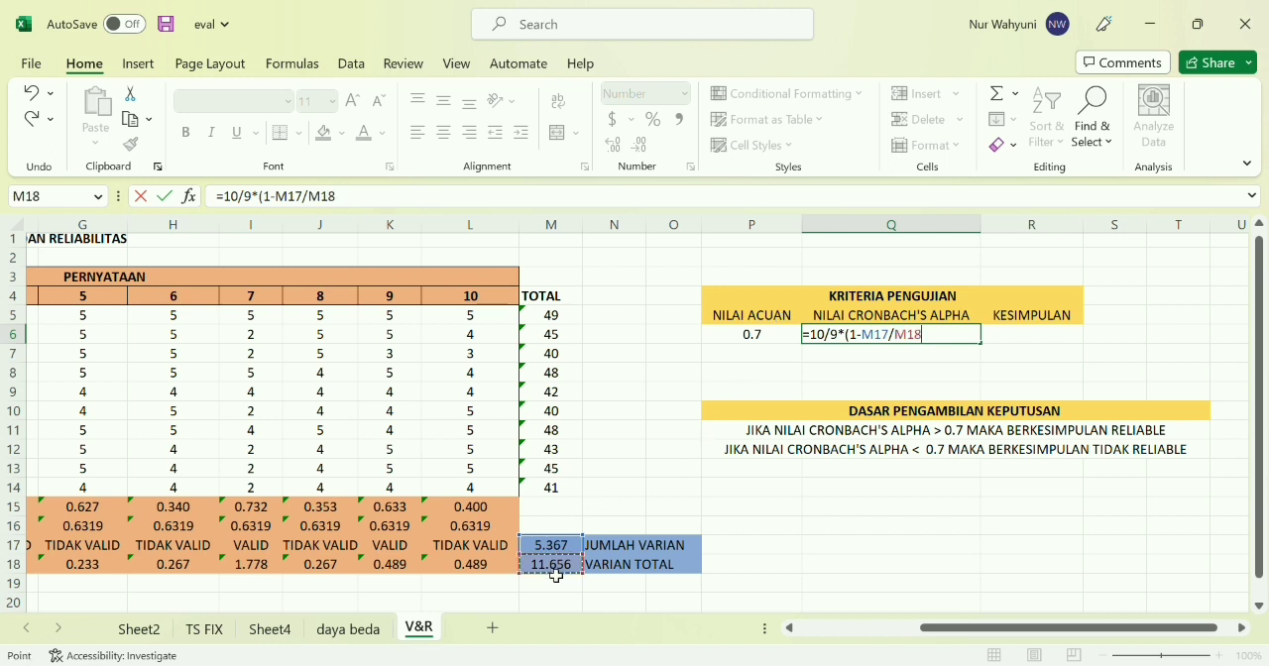
{"action": "type", "text": ")"}
{"action": "key", "text": "Return"}
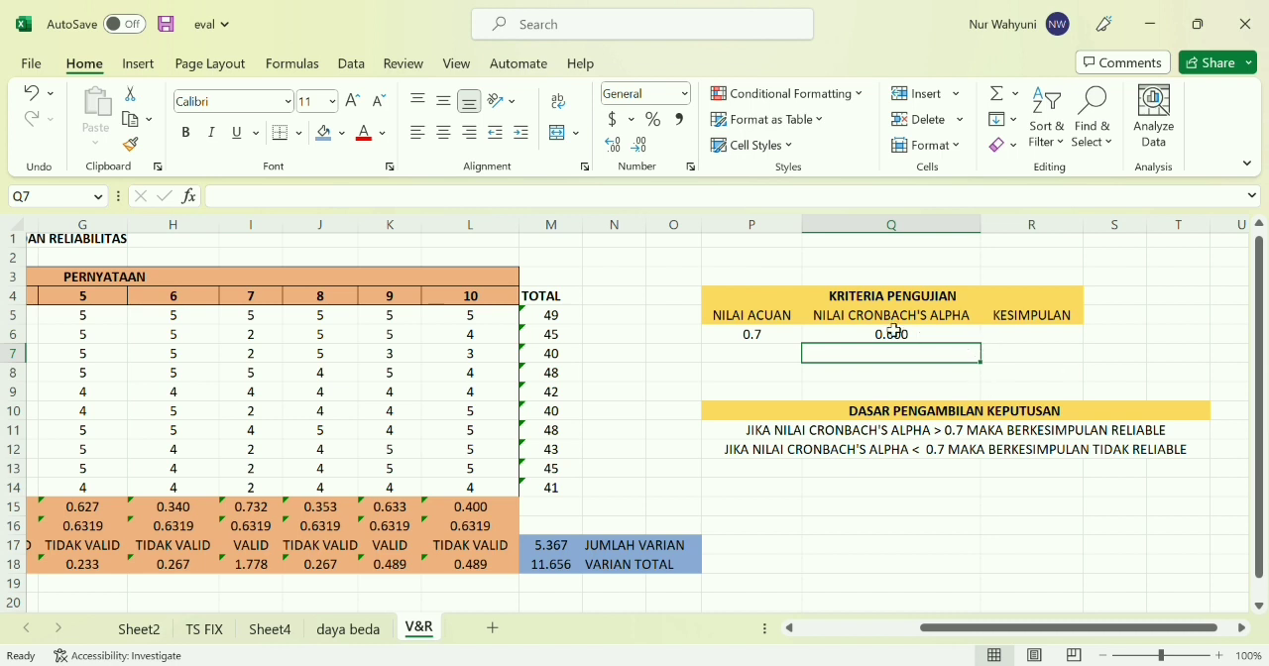
Begin the KESIMPULAN formula in R6 with an IF that returns "RELIABEL" when Q6>0.7
{"action": "left_click", "coordinate": [1055, 338]}
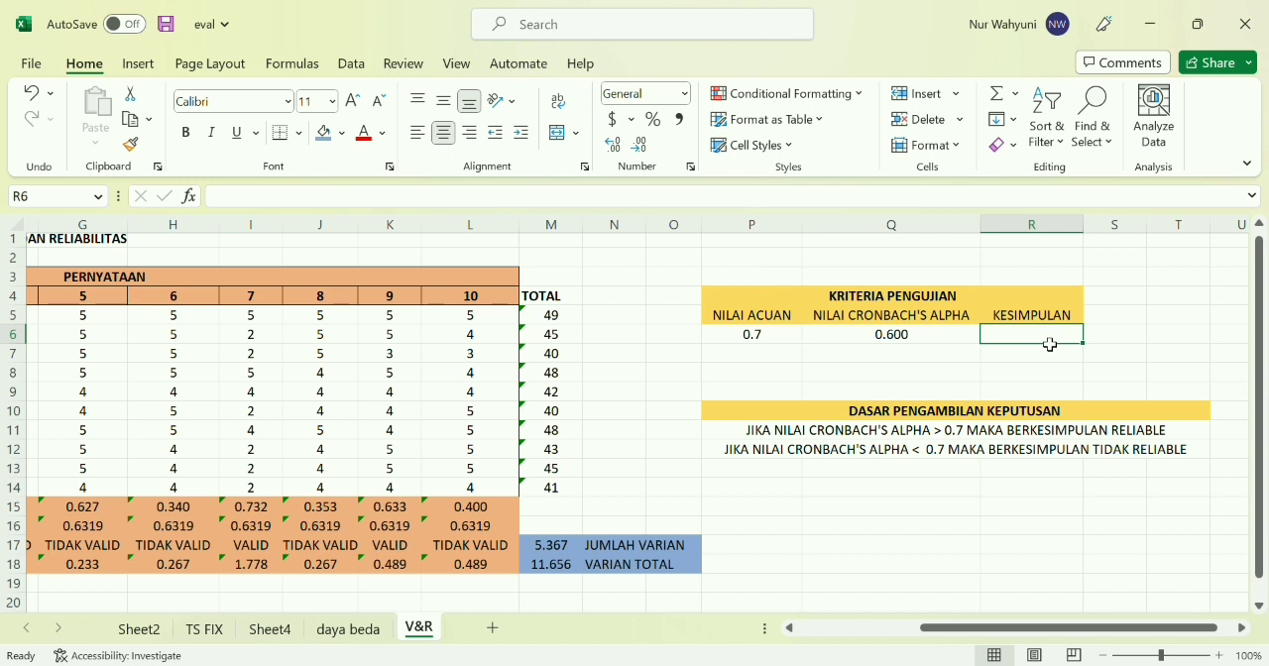
{"action": "type", "text": "=I"}
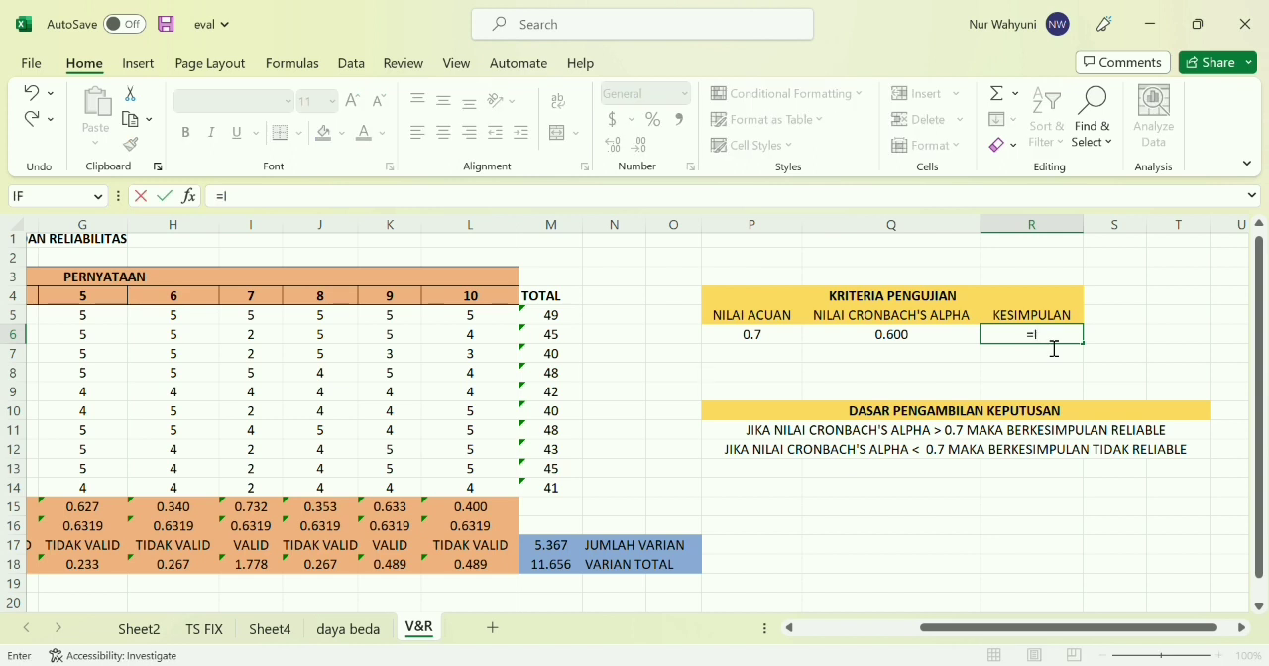
{"action": "type", "text": "F("}
{"action": "left_click", "coordinate": [931, 345]}
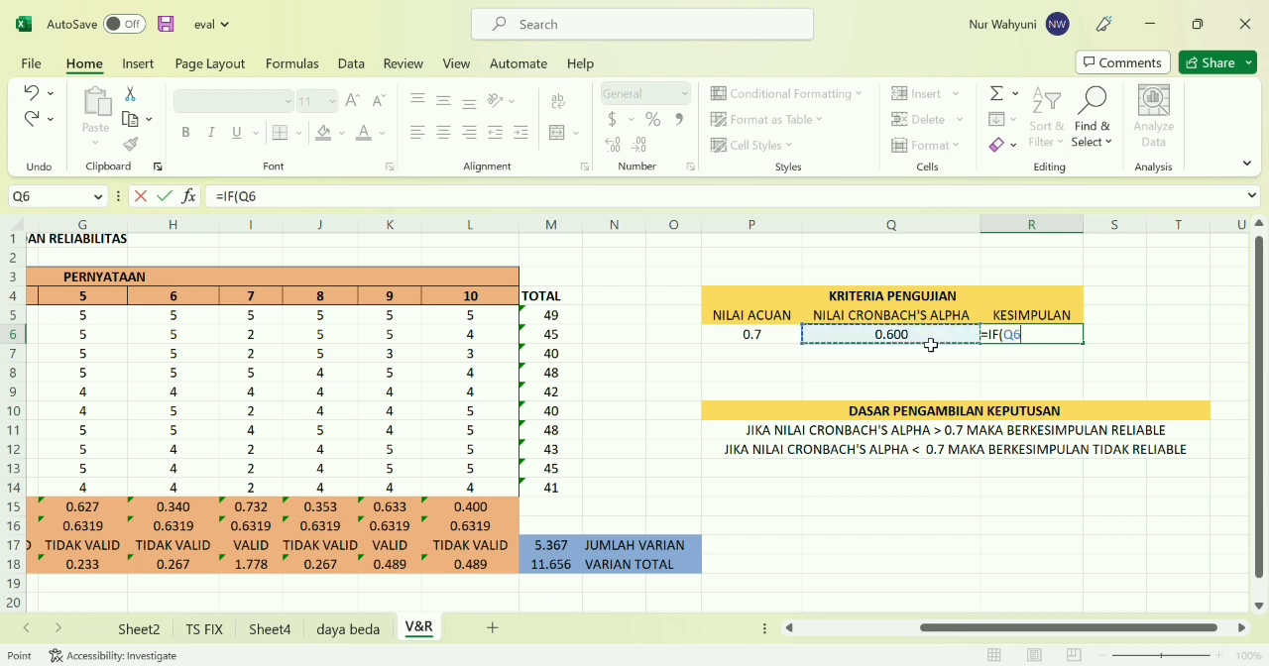
{"action": "type", "text": ">0.7,\""}
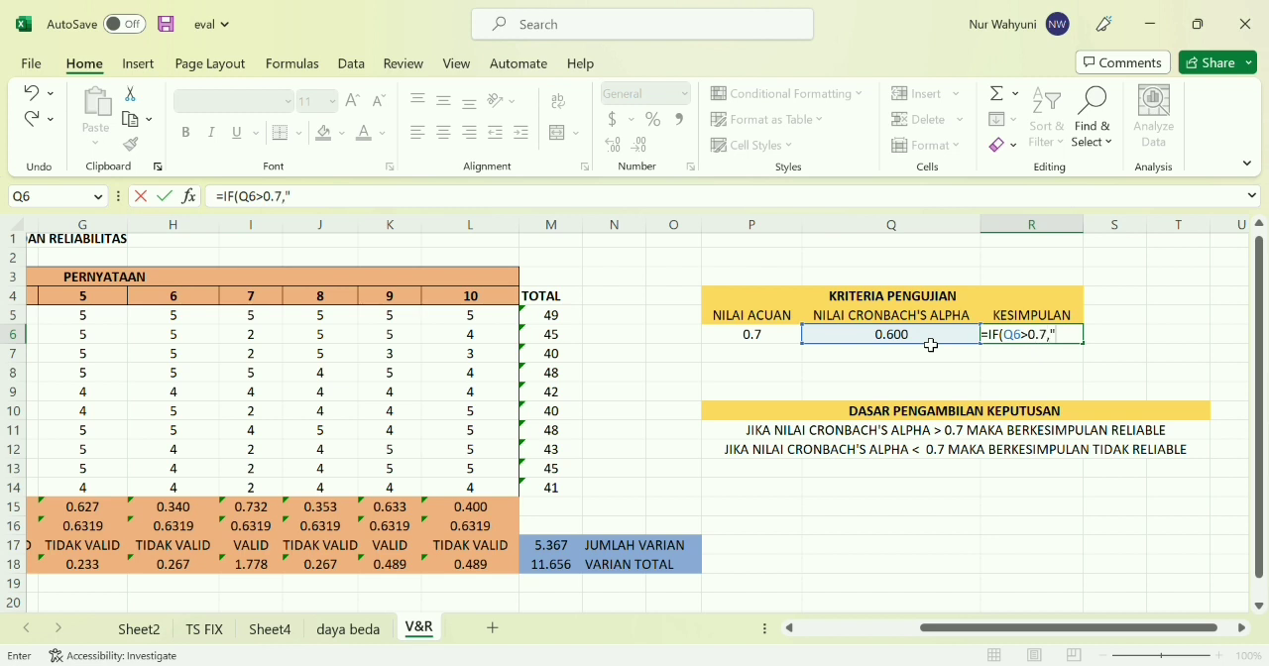
{"action": "type", "text": "RELIABE"}
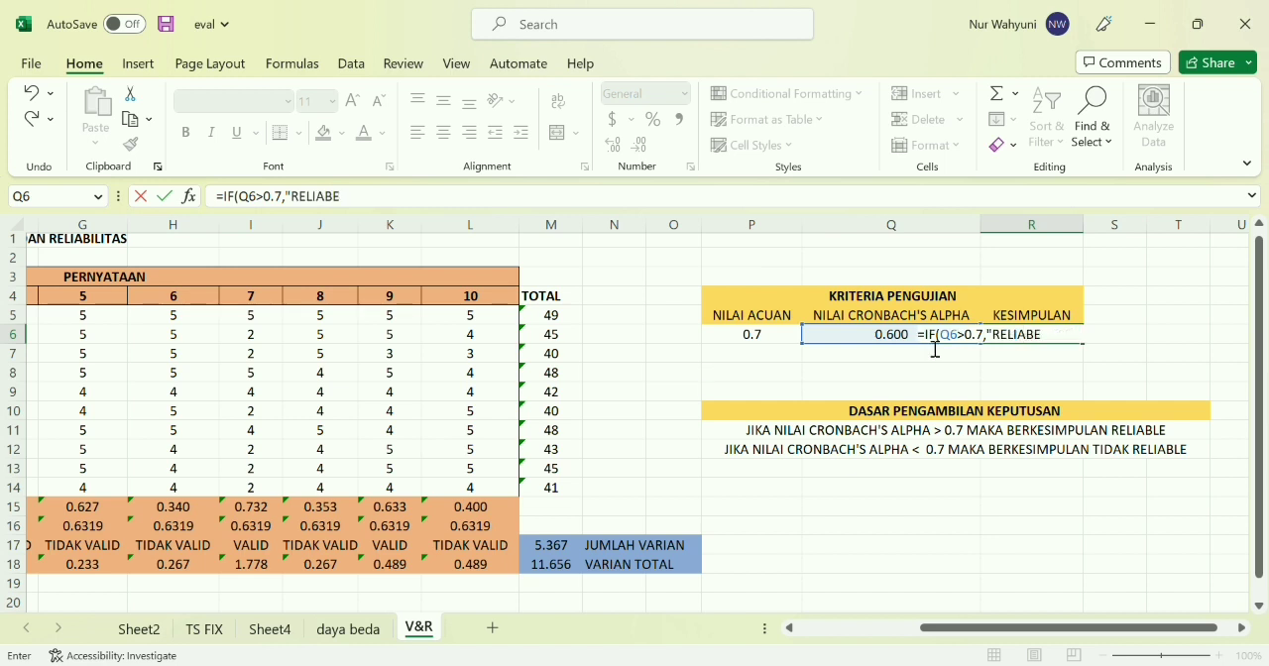
{"action": "type", "text": "L\",\"TIDAK"}
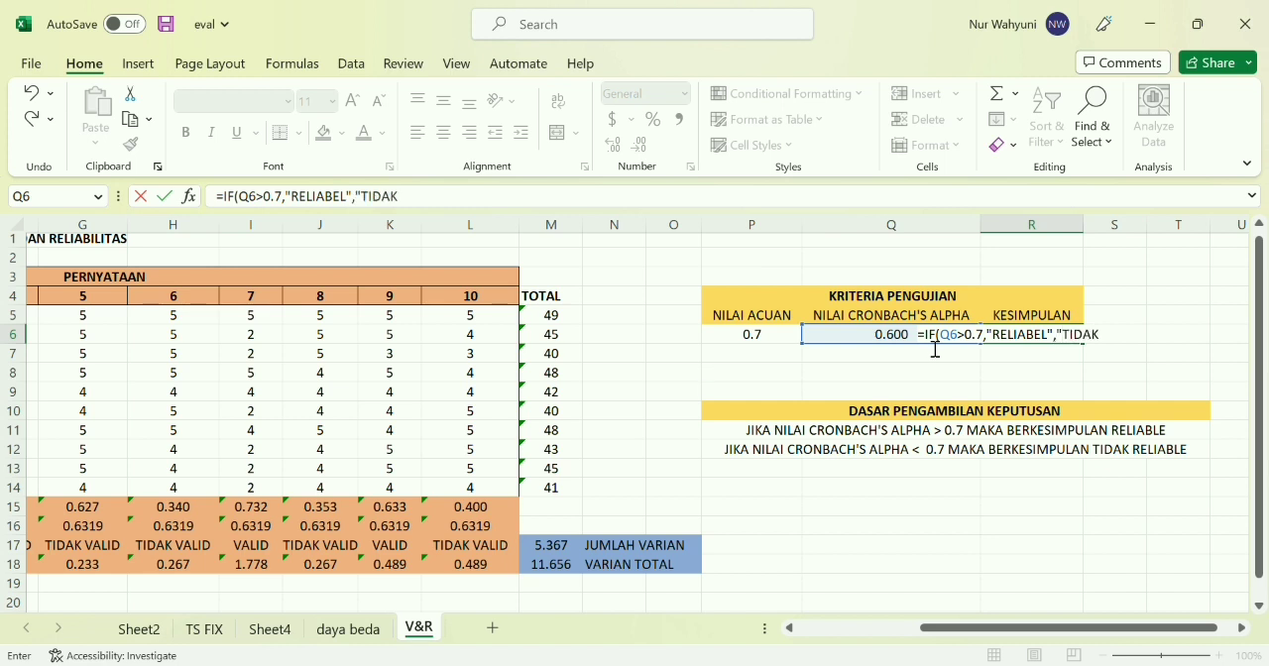
{"action": "type", "text": " RELIABEL\""}
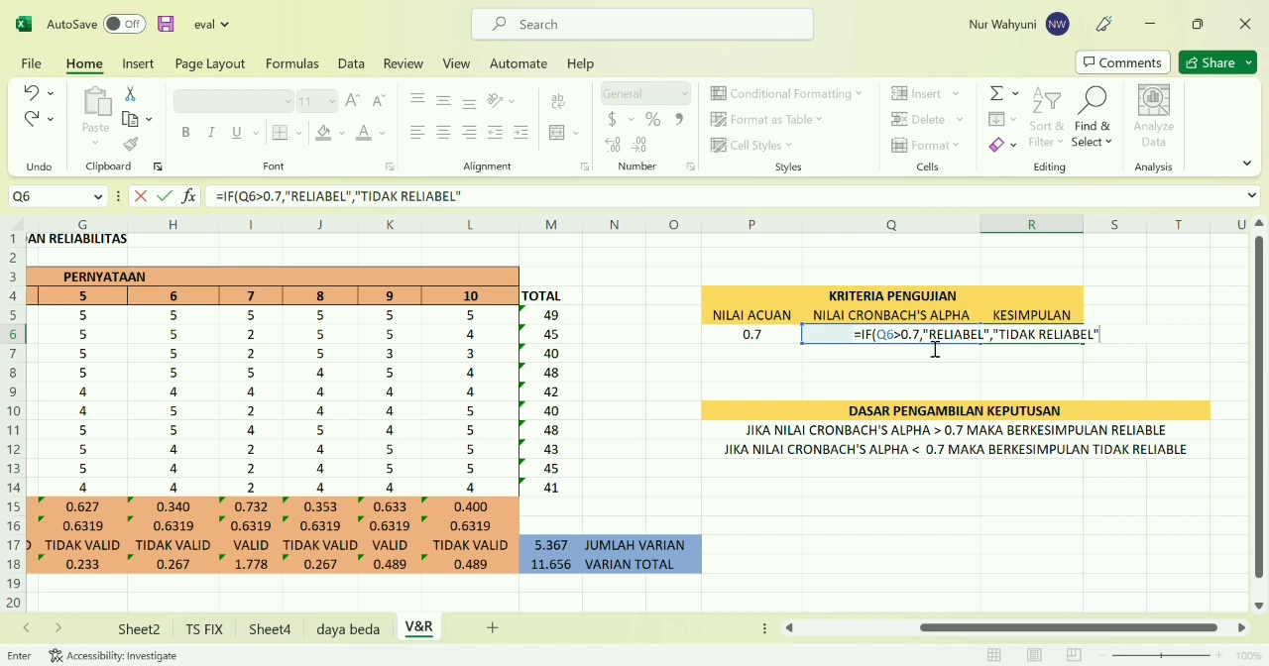
Complete the R6 formula with "TIDAK RELIABEL" as the alternative result and close the IF function
{"action": "type", "text": ")"}
{"action": "key", "text": "Return"}
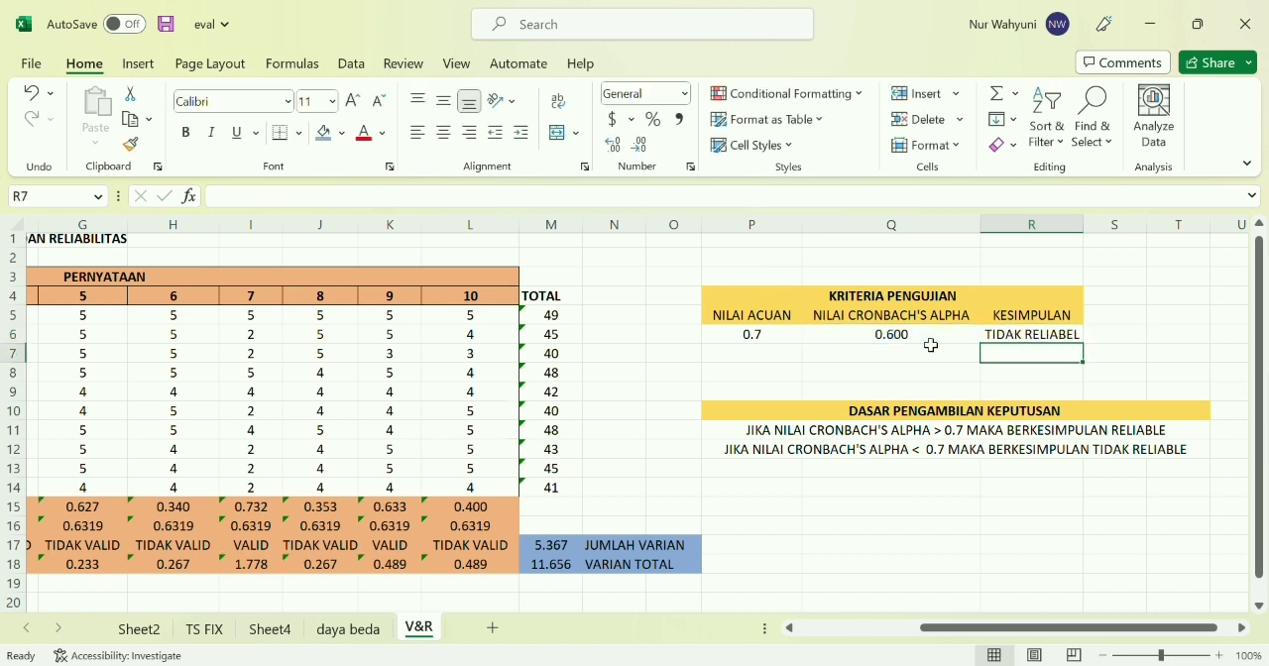
{"action": "left_click", "coordinate": [1018, 373]}
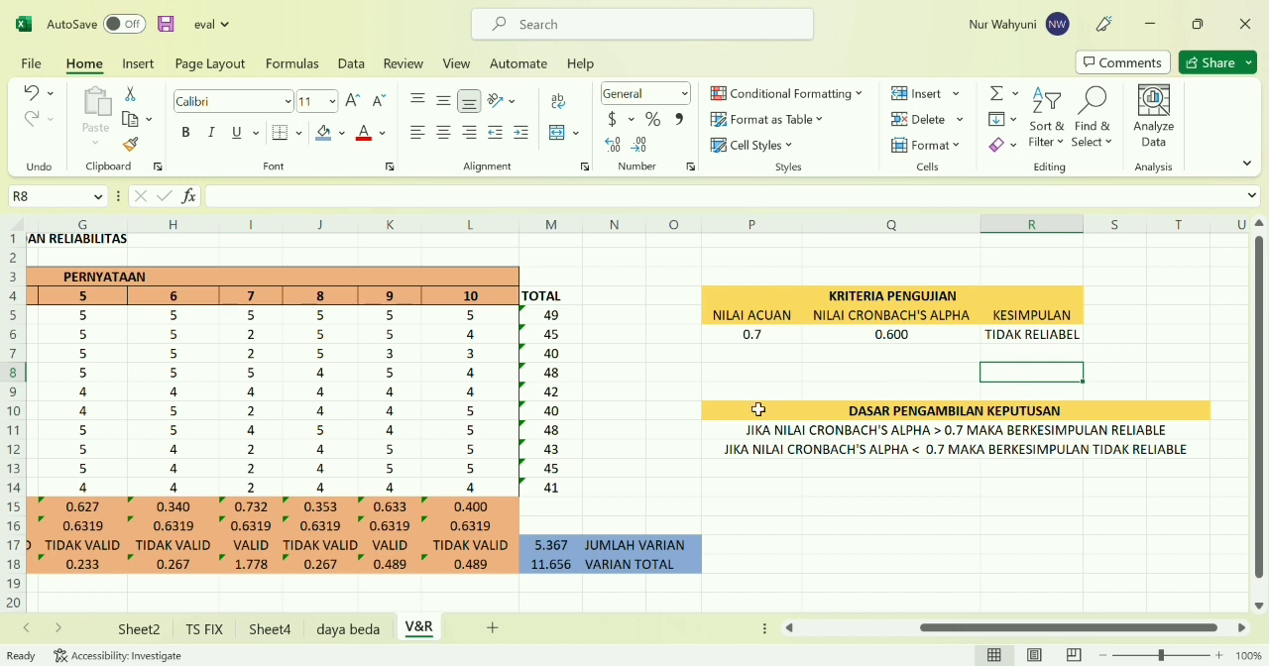
{"action": "scroll", "coordinate": [757, 410], "scroll_direction": "down", "scroll_amount": 2, "text": "ctrl"}
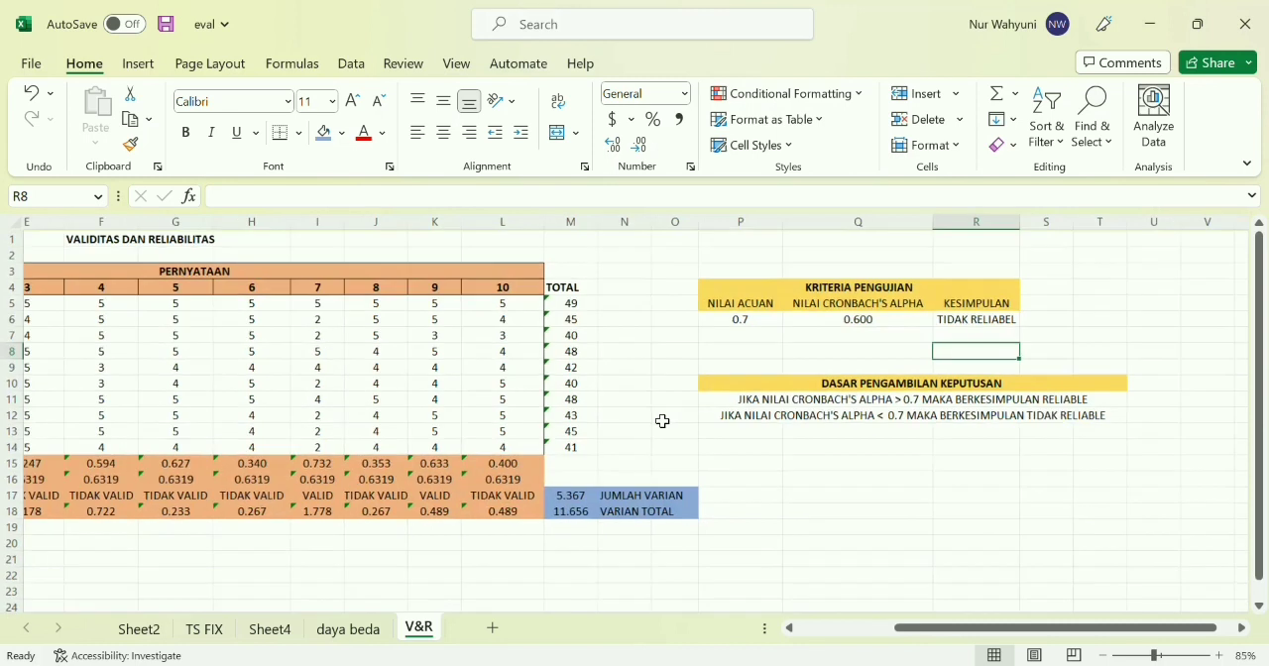
{"action": "scroll", "coordinate": [663, 421], "scroll_direction": "down", "scroll_amount": 1, "text": "ctrl"}
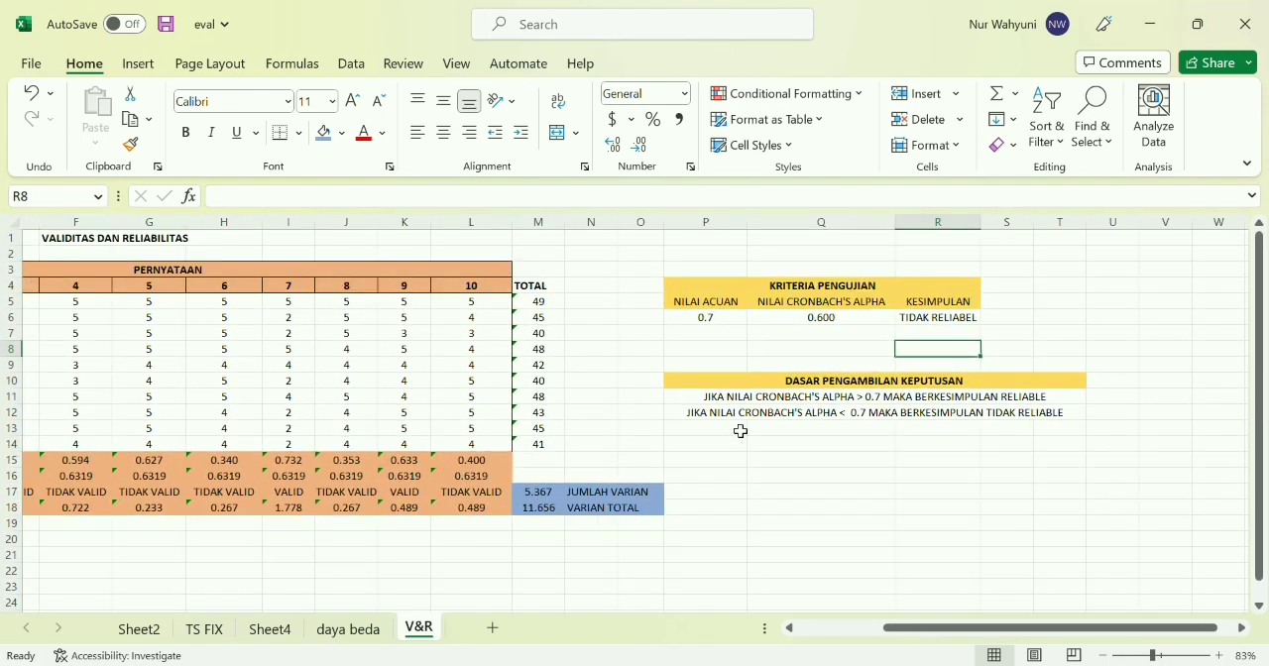